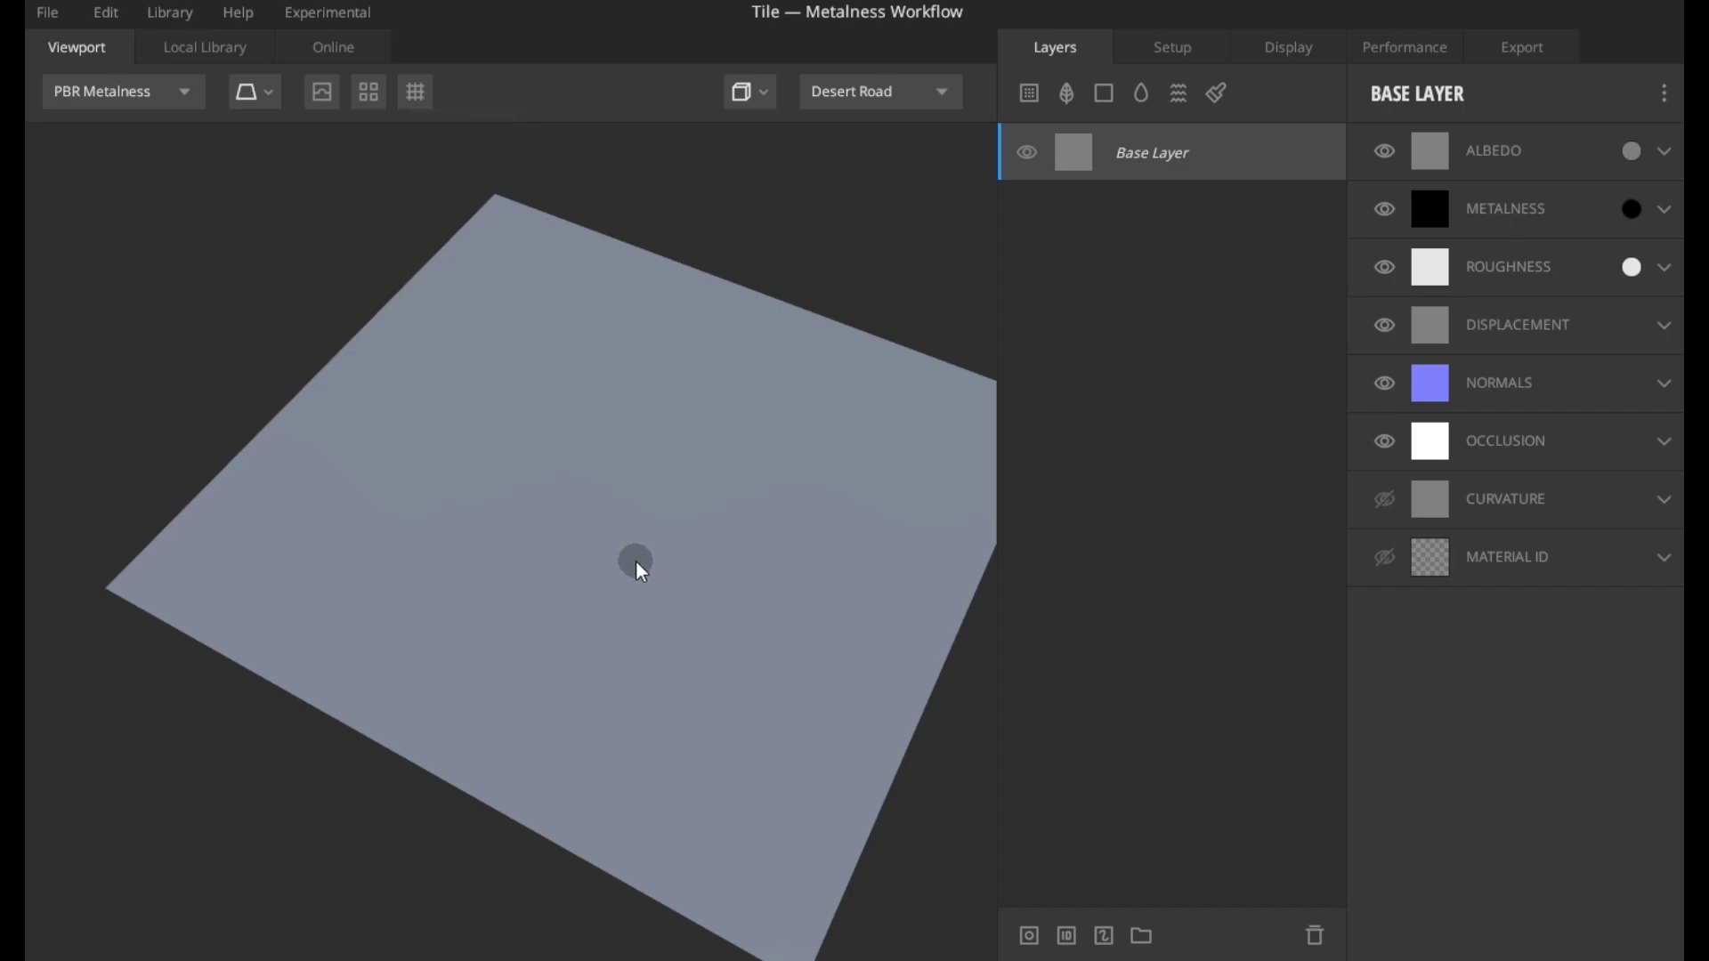
- Add Shiny Worn Shower Tiles from the Tiles library as a layer and hide the Base Layer
drag(637, 565, 534, 546)
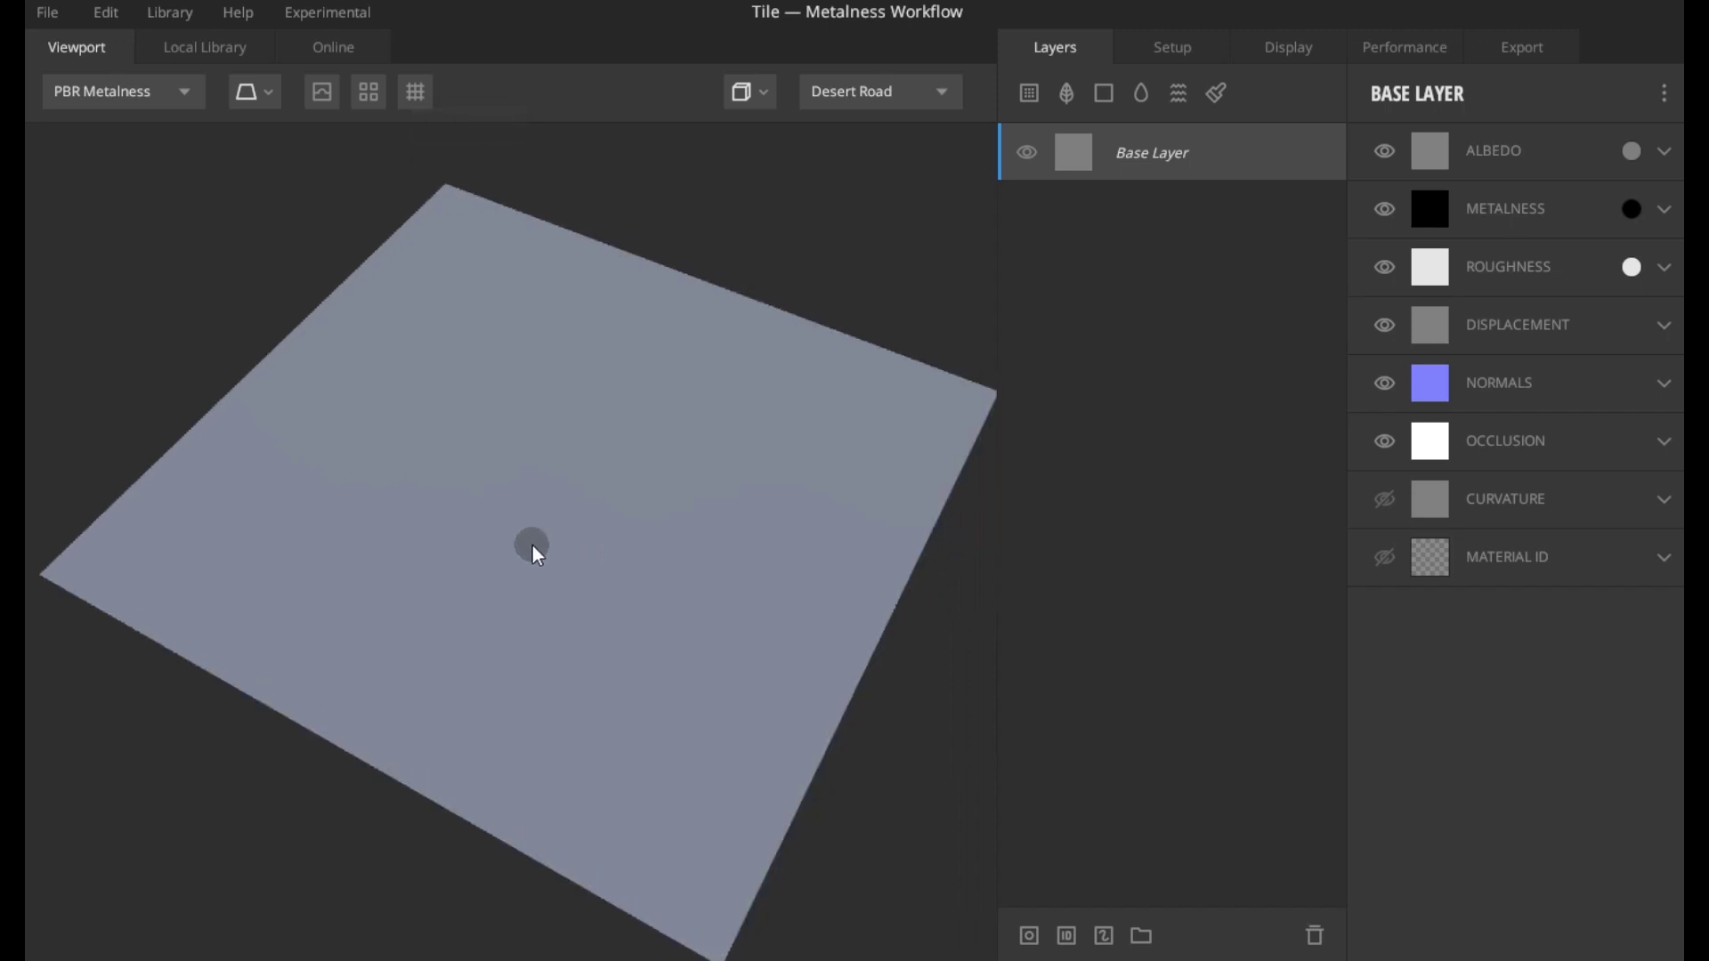
click(1019, 98)
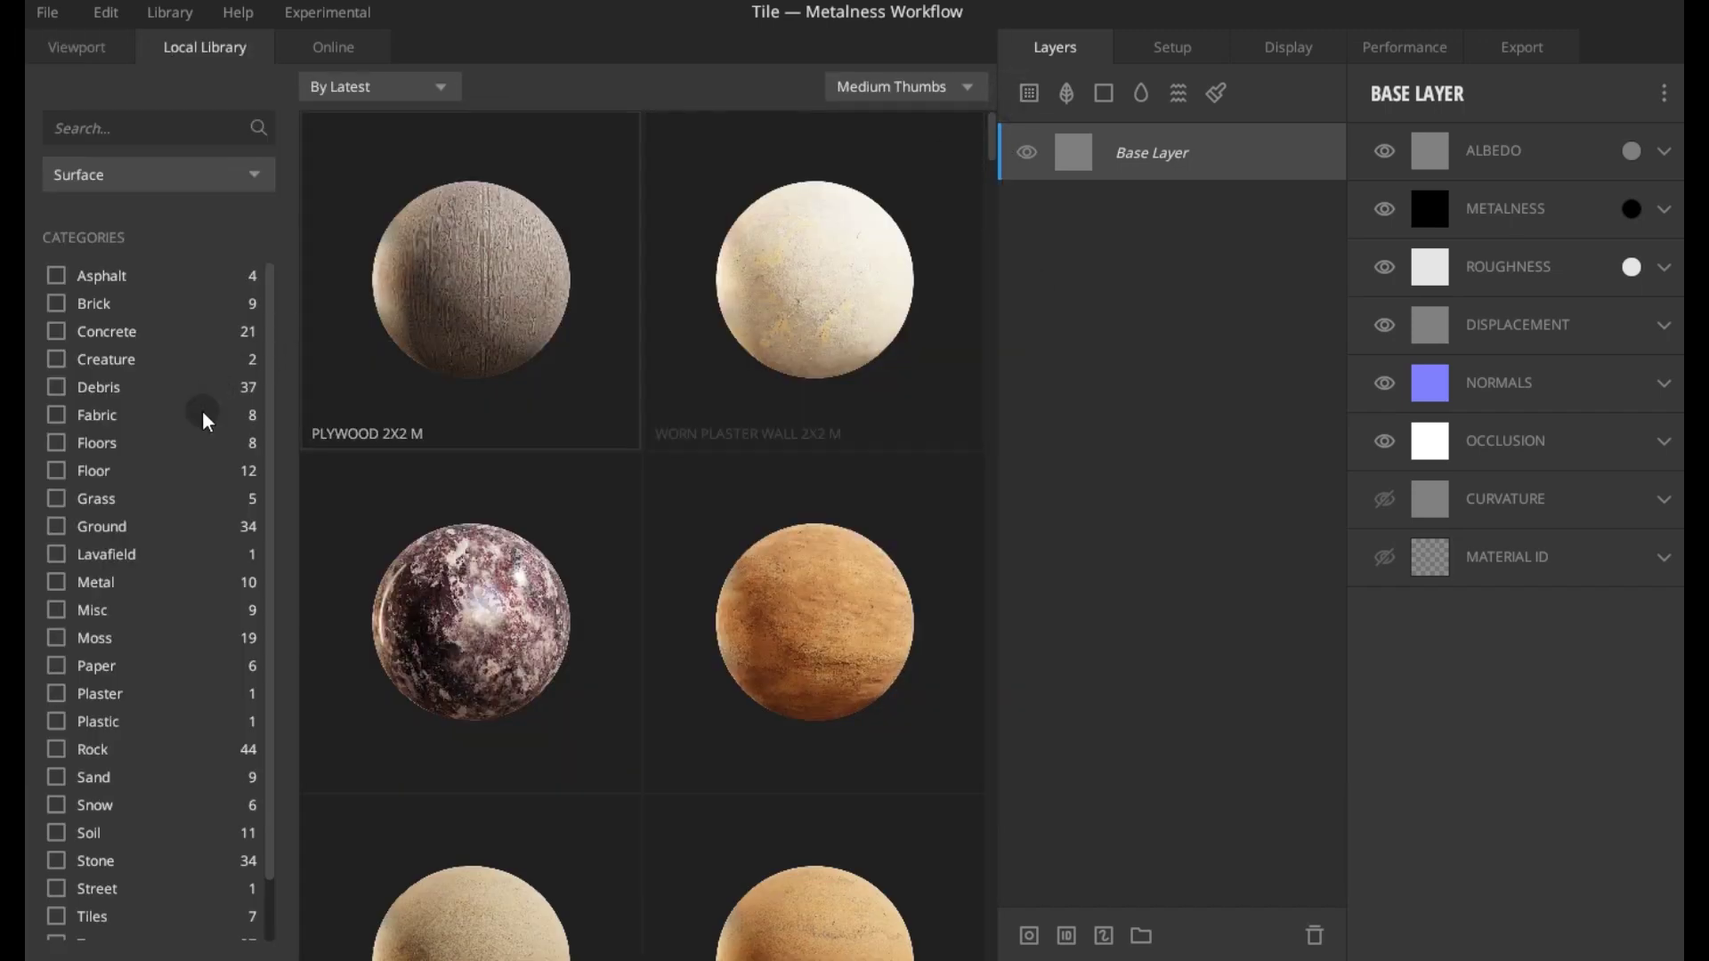
click(61, 917)
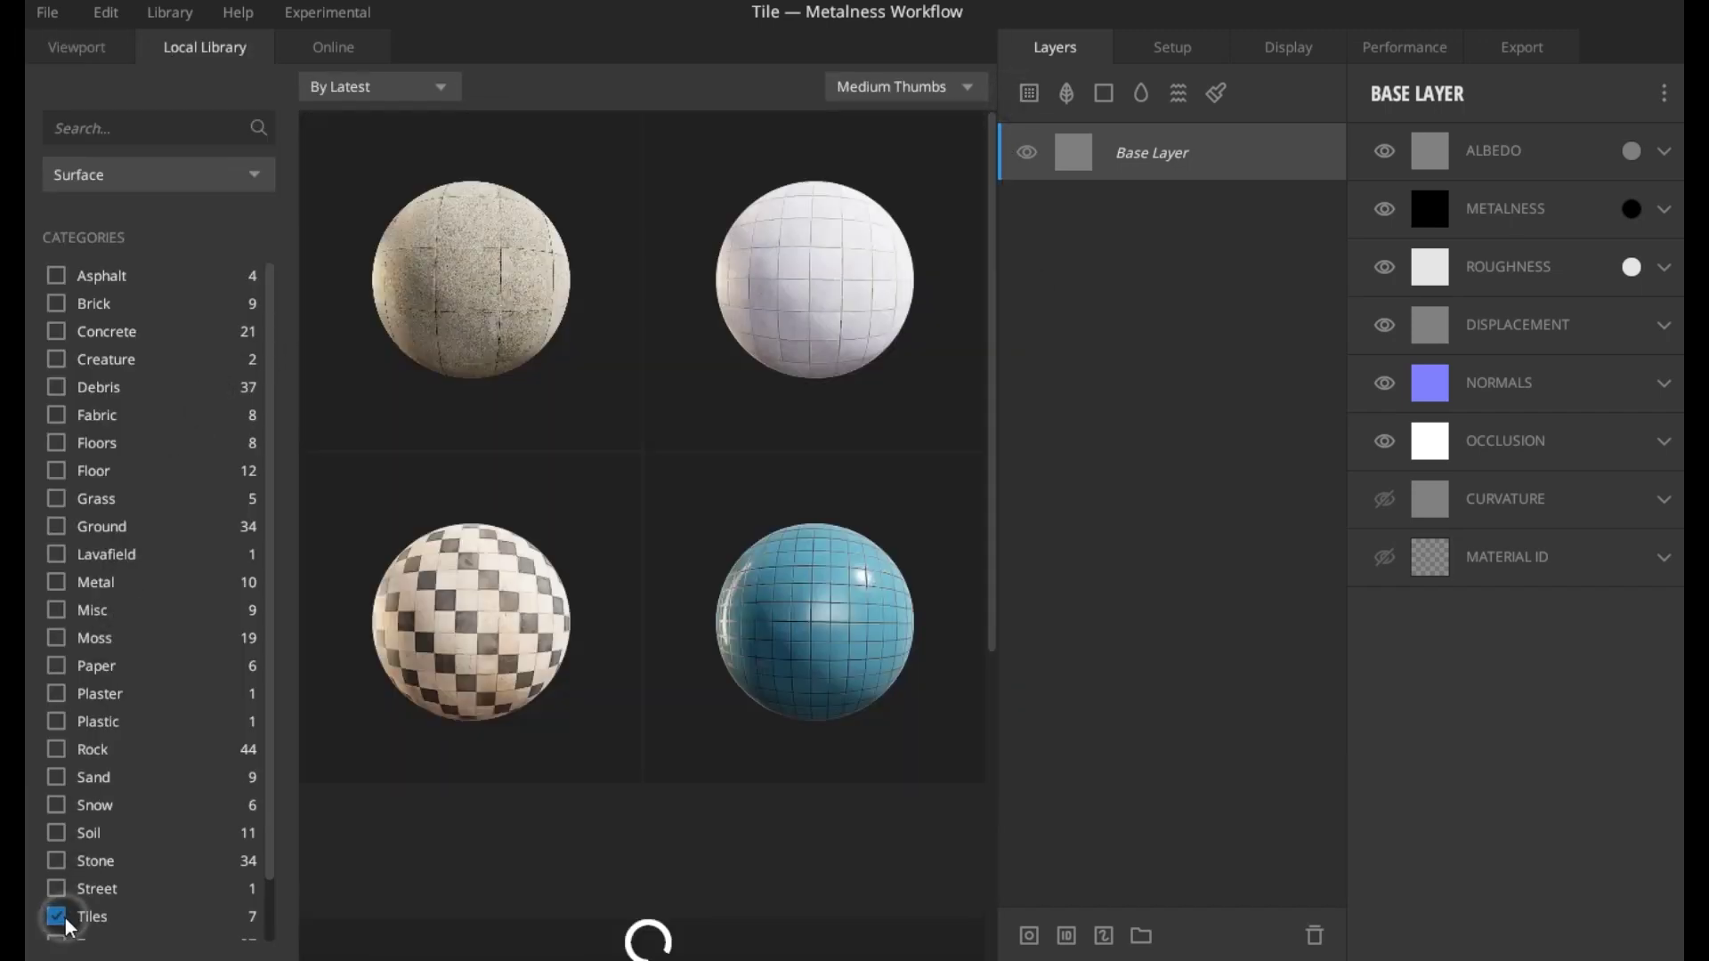
double_click(876, 658)
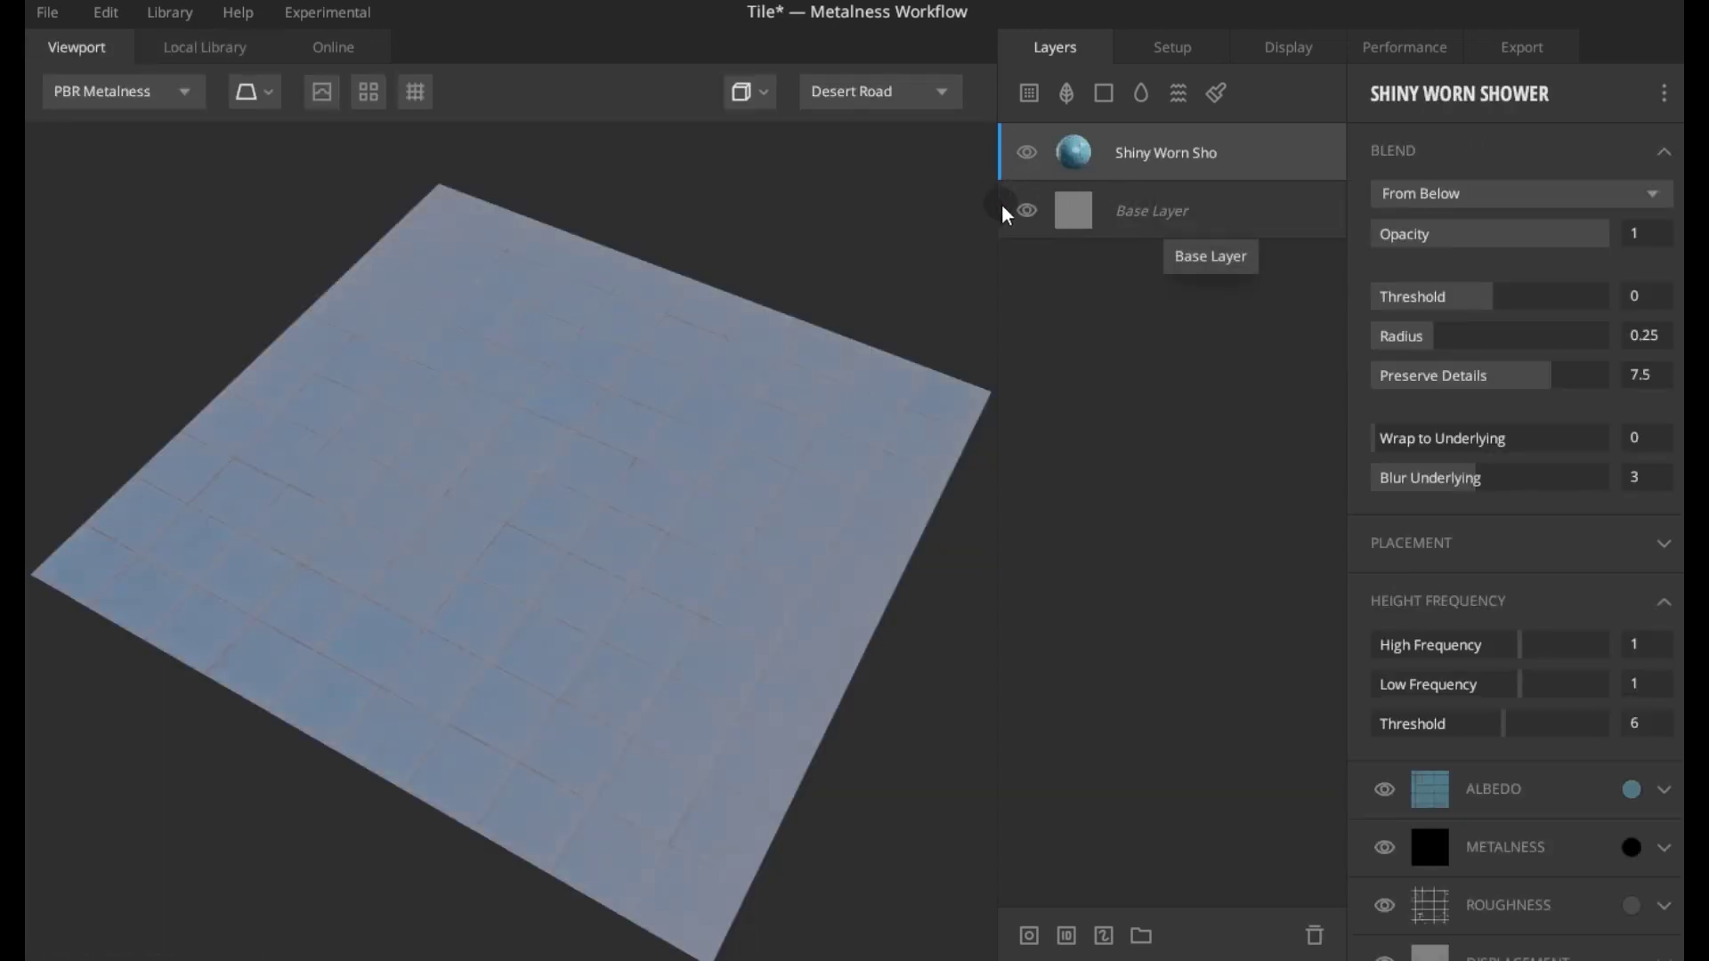
click(1028, 208)
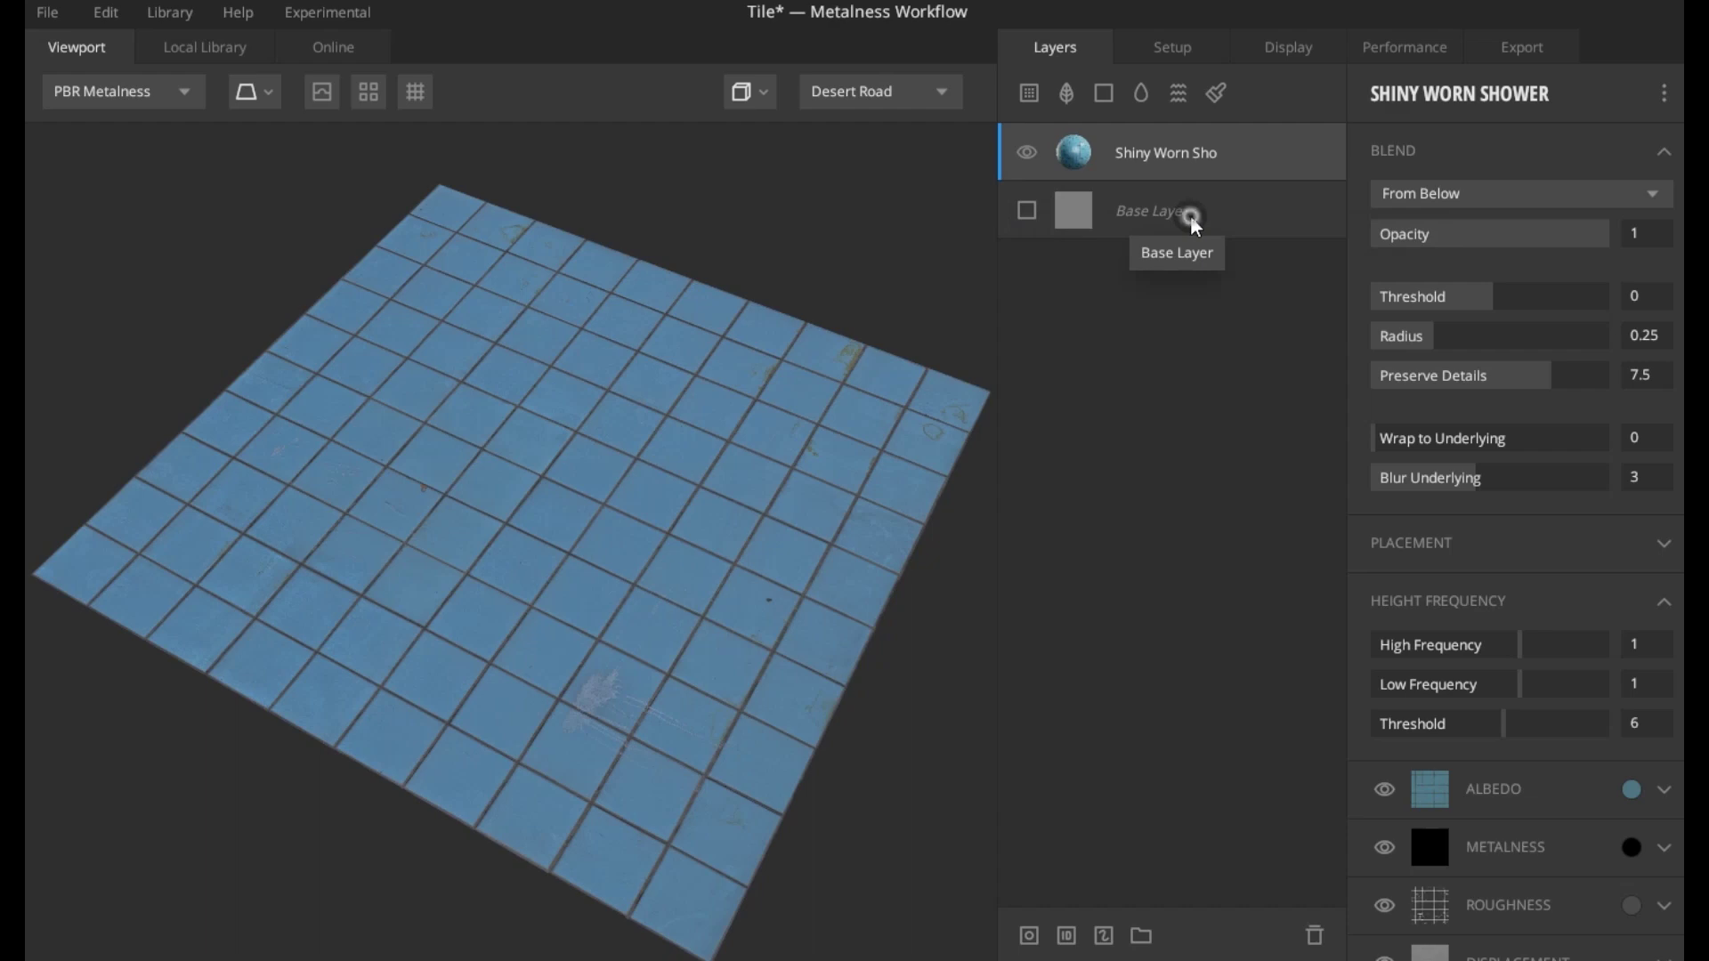
click(1189, 219)
- Add the Old Concrete material from the Concrete library as a layer
click(1037, 89)
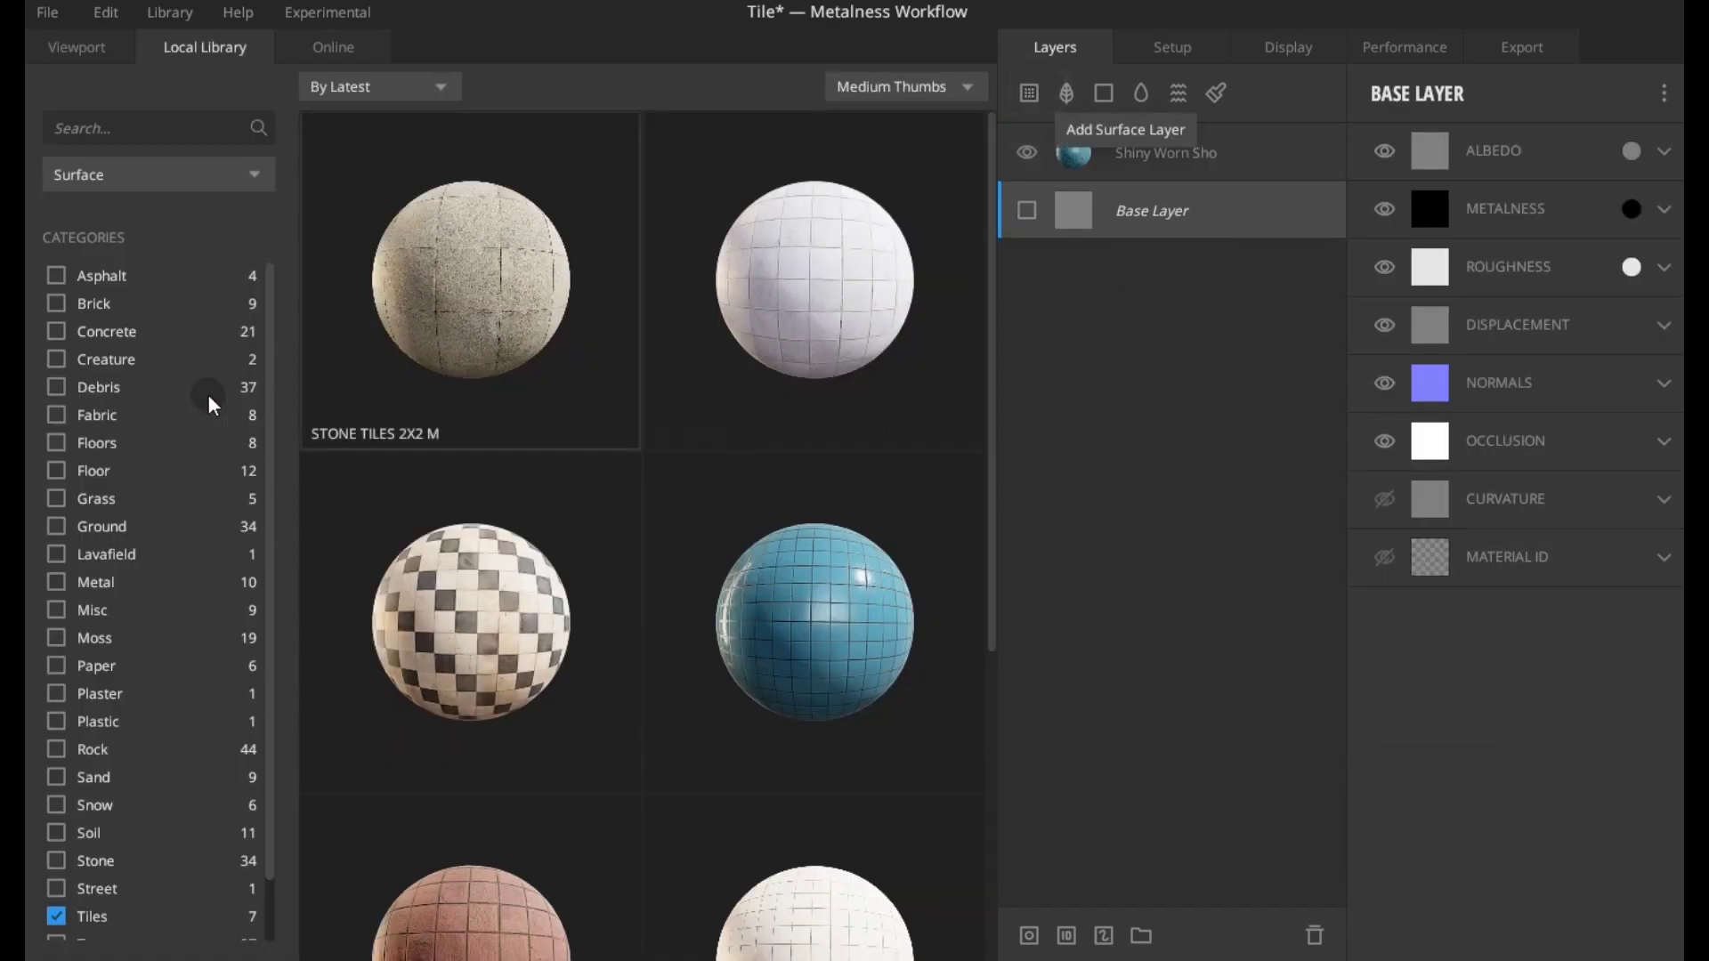
click(46, 331)
scroll(468, 634, down, 1)
scroll(468, 633, down, 3)
scroll(468, 634, down, 3)
scroll(468, 633, down, 5)
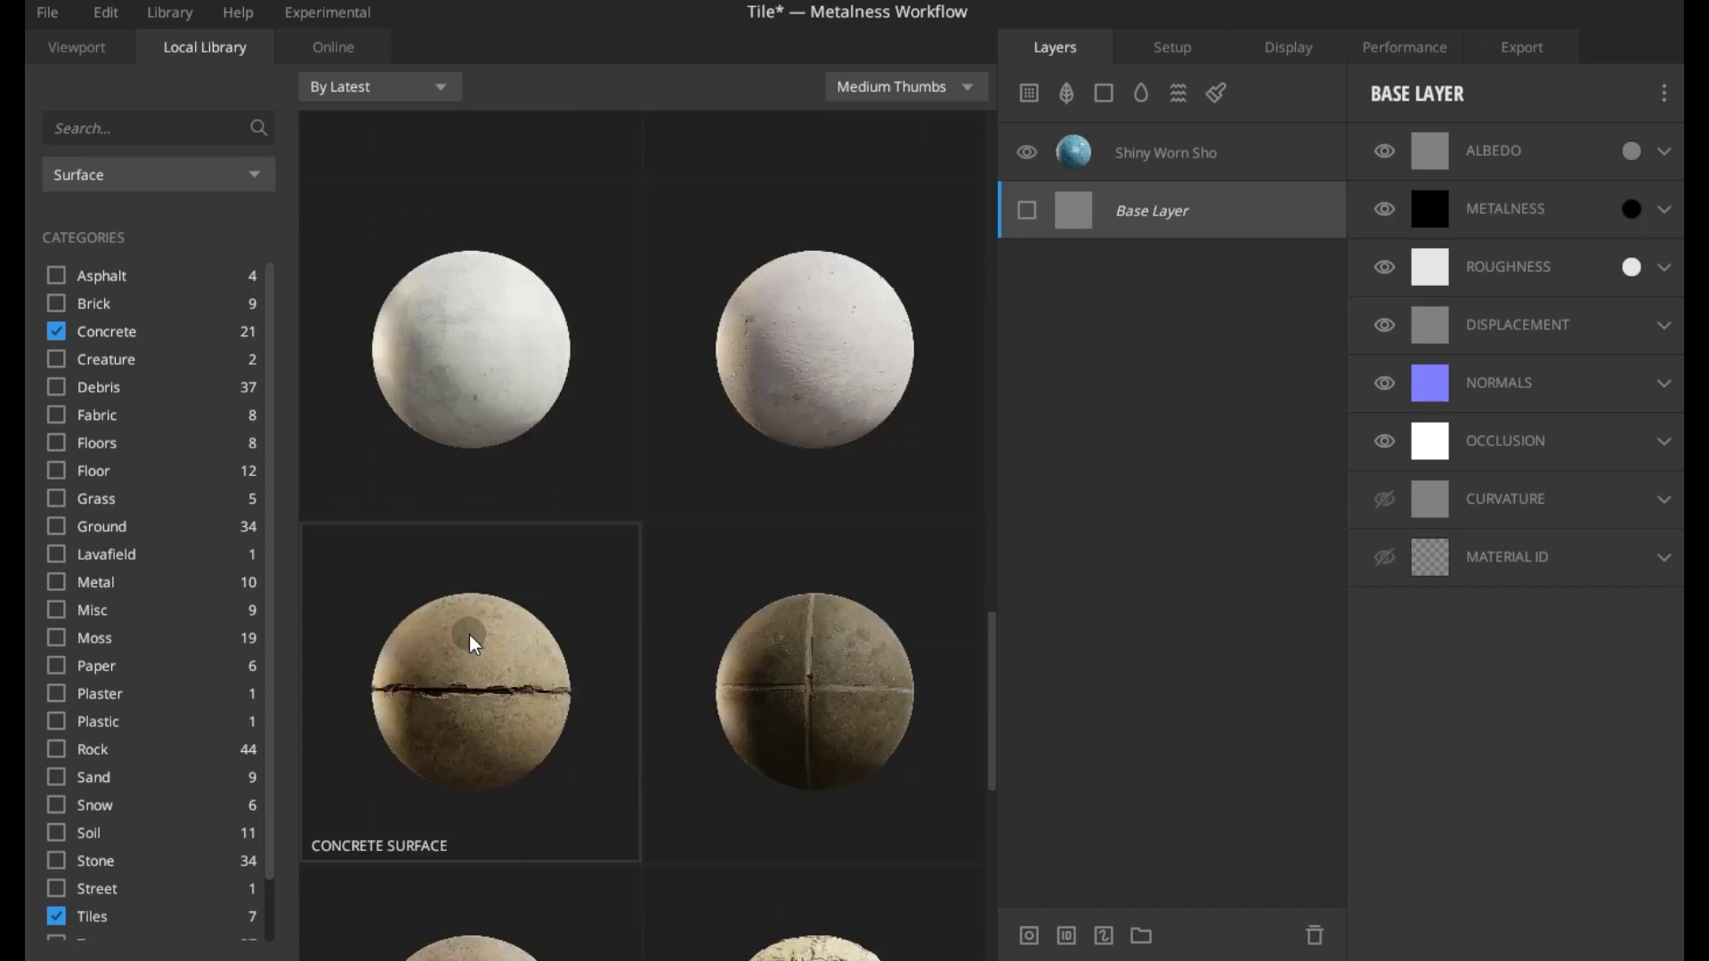
scroll(468, 633, down, 2)
click(481, 754)
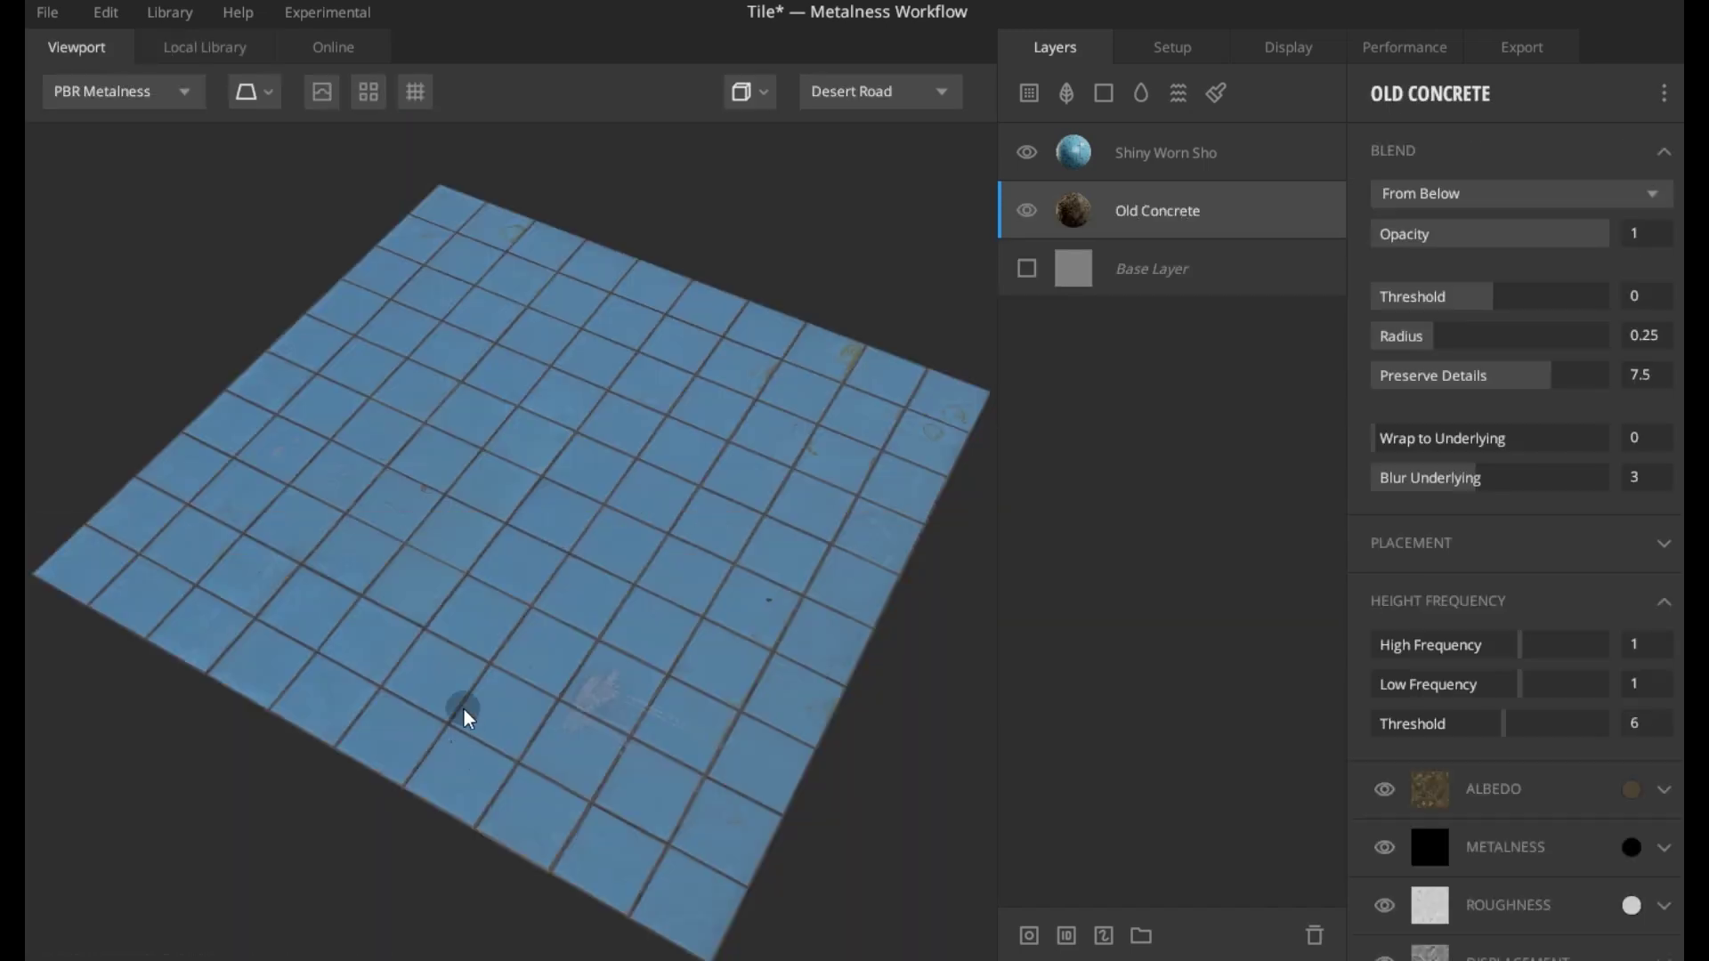
scroll(463, 660, up, 3)
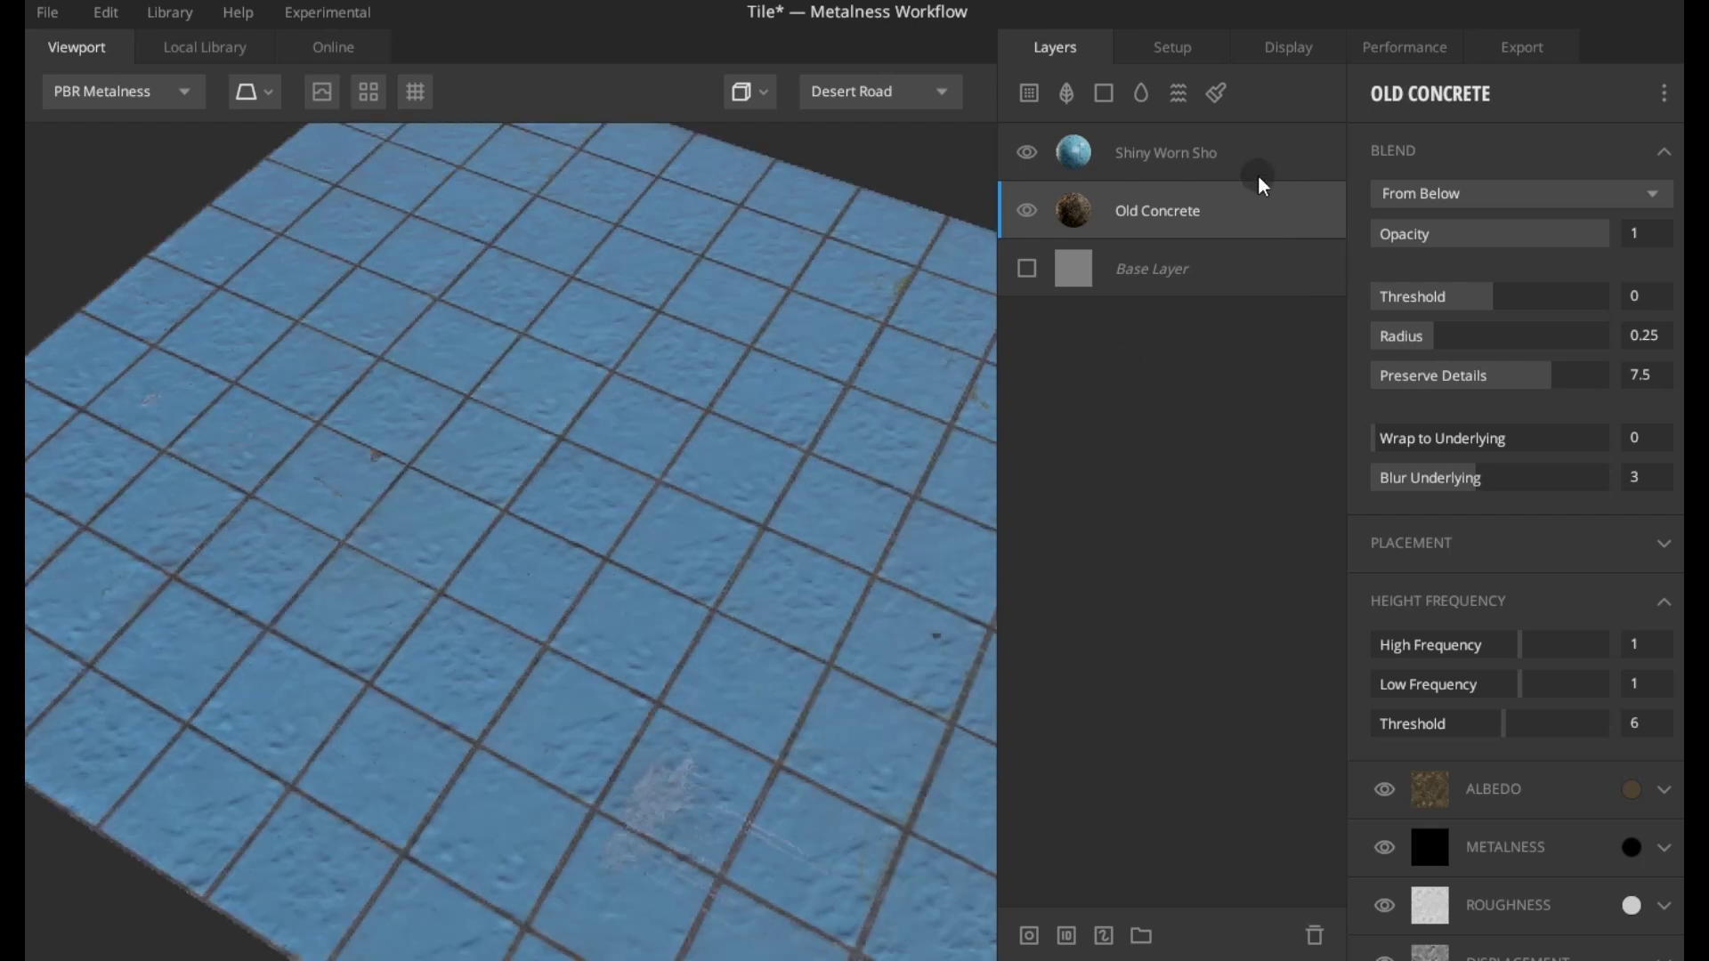
- Give the Shiny Worn Shower layer blend threshold 2 and high frequency 4
click(1223, 151)
drag(1492, 296, 1550, 296)
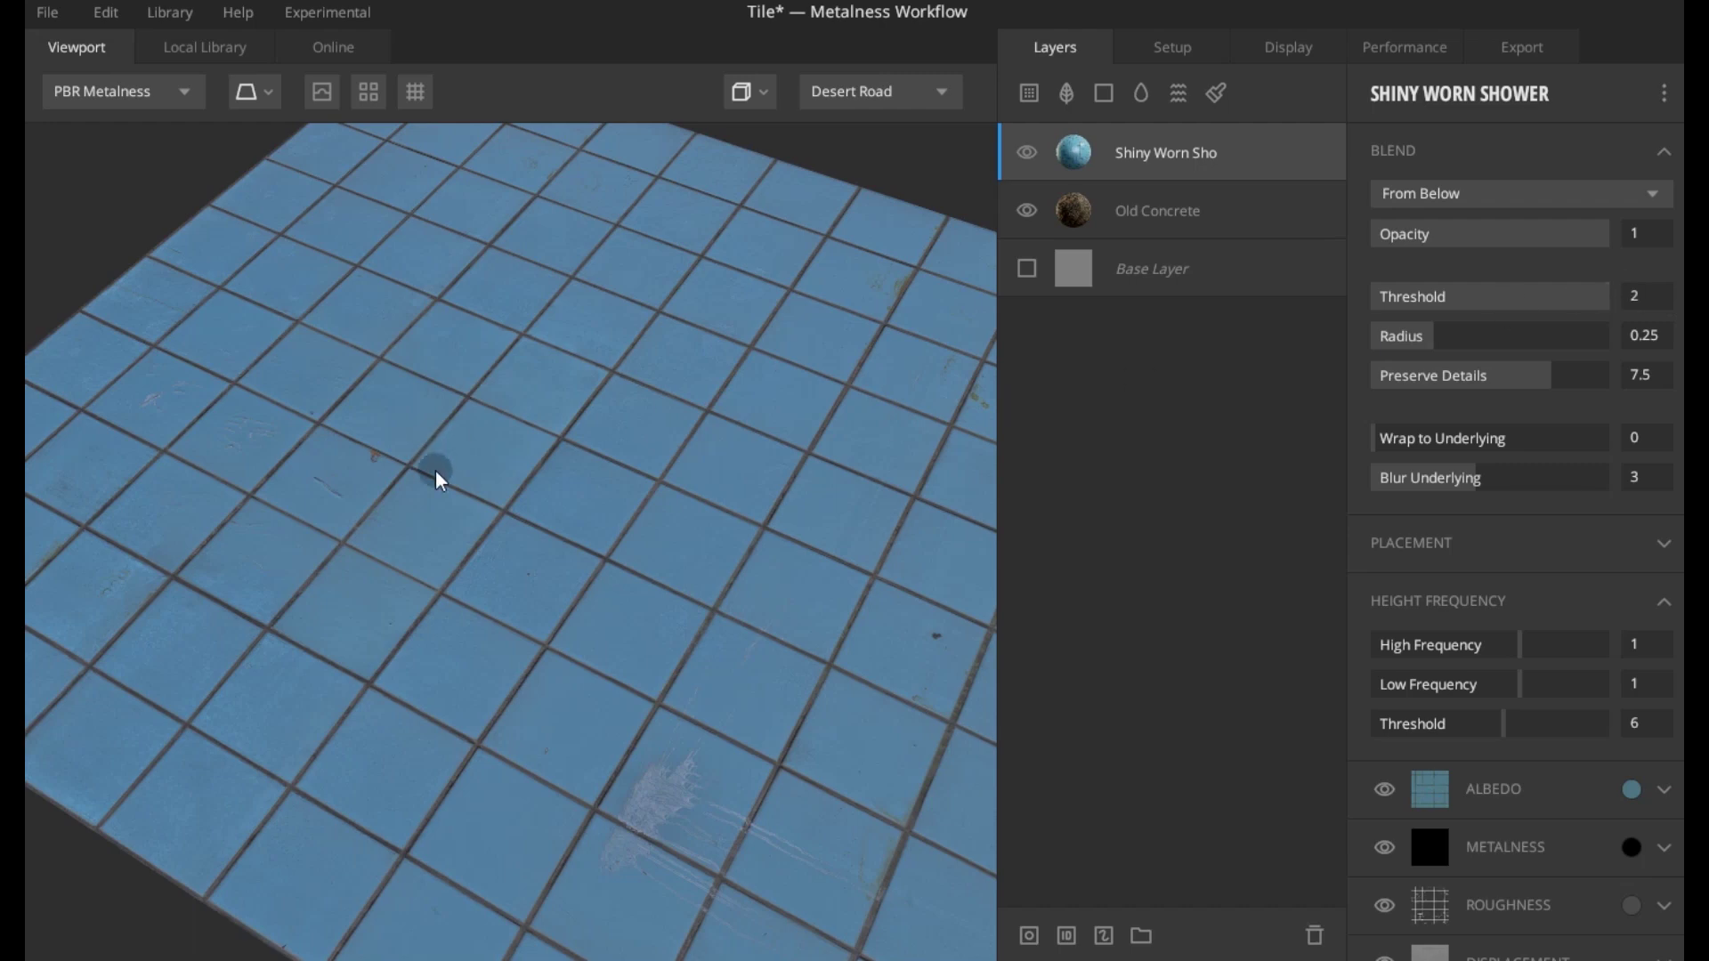
drag(1588, 642, 1604, 644)
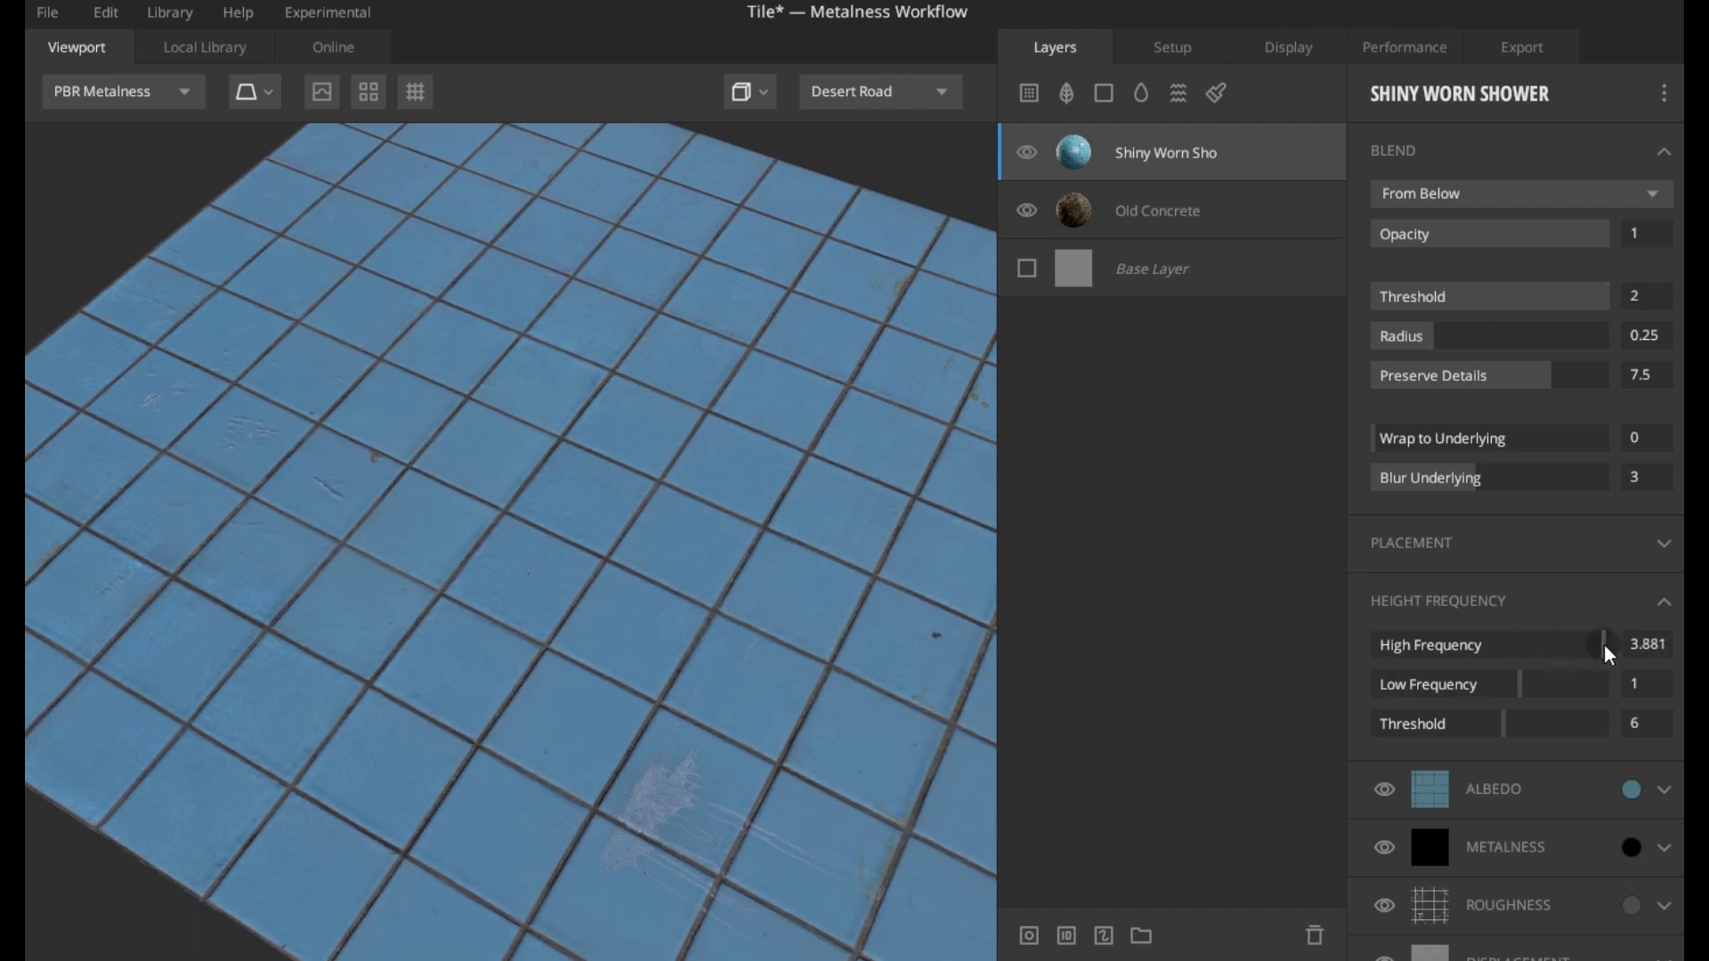
mouse_move(401, 654)
mouse_down()
mouse_move(725, 558)
mouse_move(1054, 502)
mouse_move(787, 600)
mouse_move(828, 643)
mouse_move(502, 643)
mouse_move(564, 591)
mouse_up()
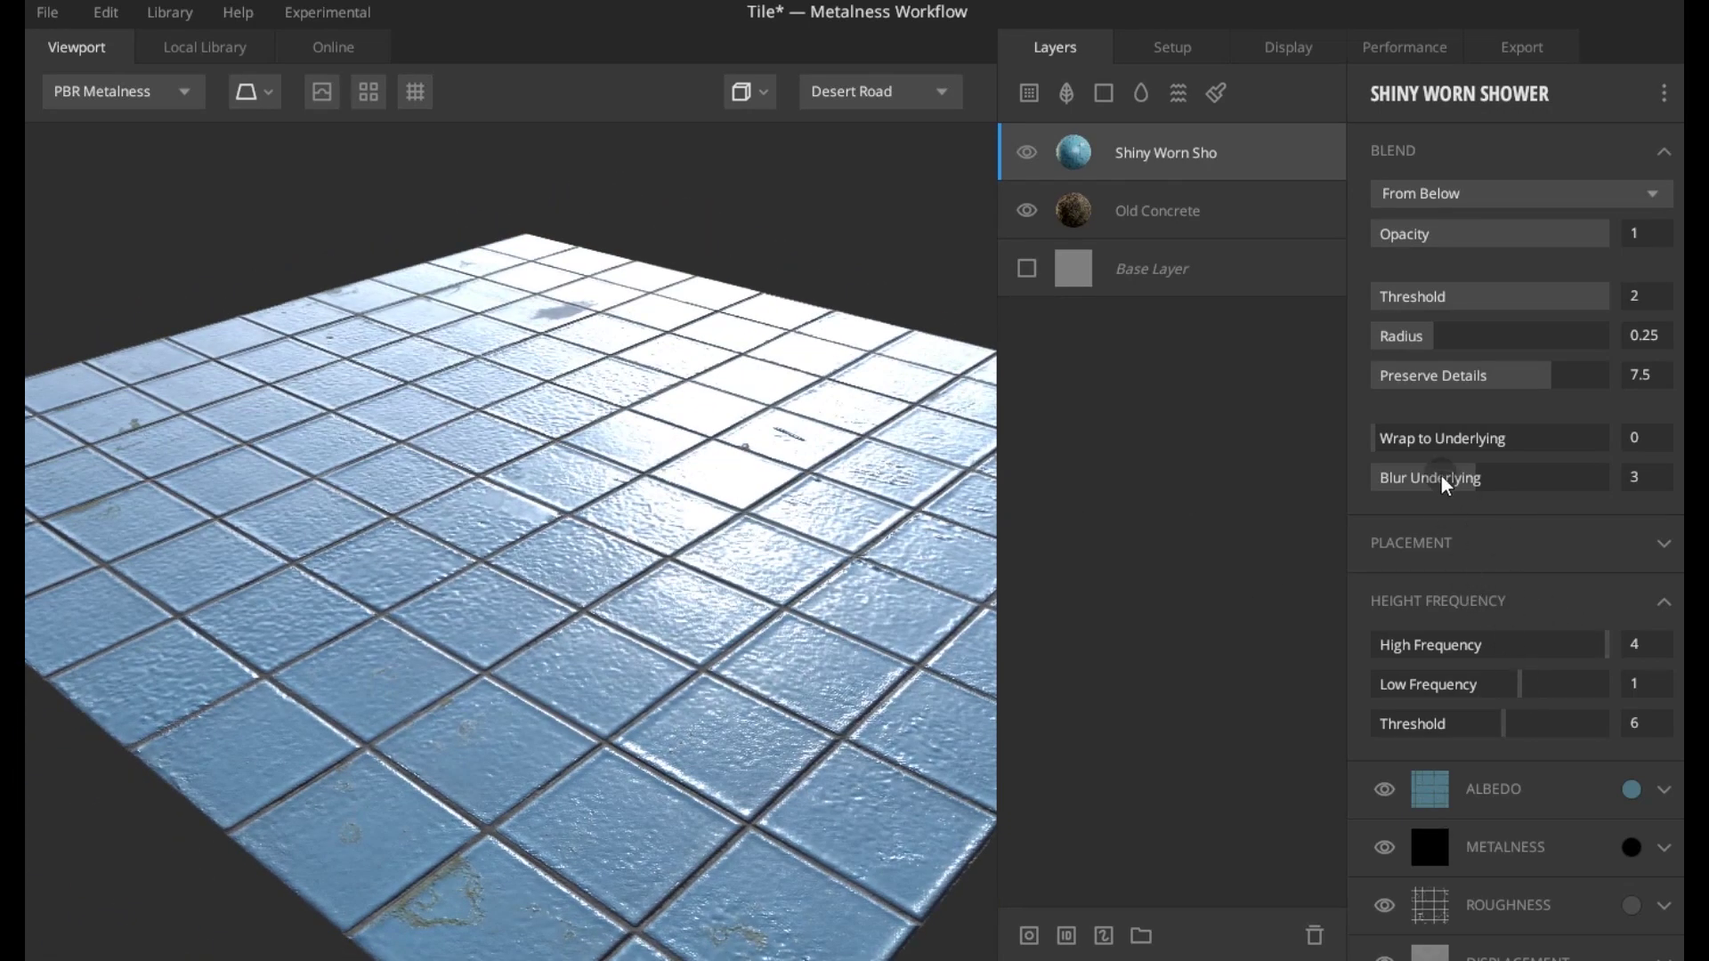
- Try different Wrap and Blur Underlying values for the tile blend
mouse_move(1435, 440)
mouse_down()
mouse_move(1483, 442)
mouse_move(1203, 430)
mouse_up()
mouse_move(1471, 481)
mouse_down()
mouse_move(1631, 478)
mouse_move(1456, 483)
mouse_up()
click(1488, 378)
- Set Radius 0.443, Preserve Details 8.607, Low Frequency about -0.02 and height threshold 10
mouse_move(1544, 378)
mouse_down()
mouse_move(1335, 381)
mouse_move(1615, 383)
mouse_move(1574, 381)
mouse_up()
mouse_move(1478, 341)
mouse_down()
mouse_move(1613, 347)
mouse_move(1477, 327)
mouse_up()
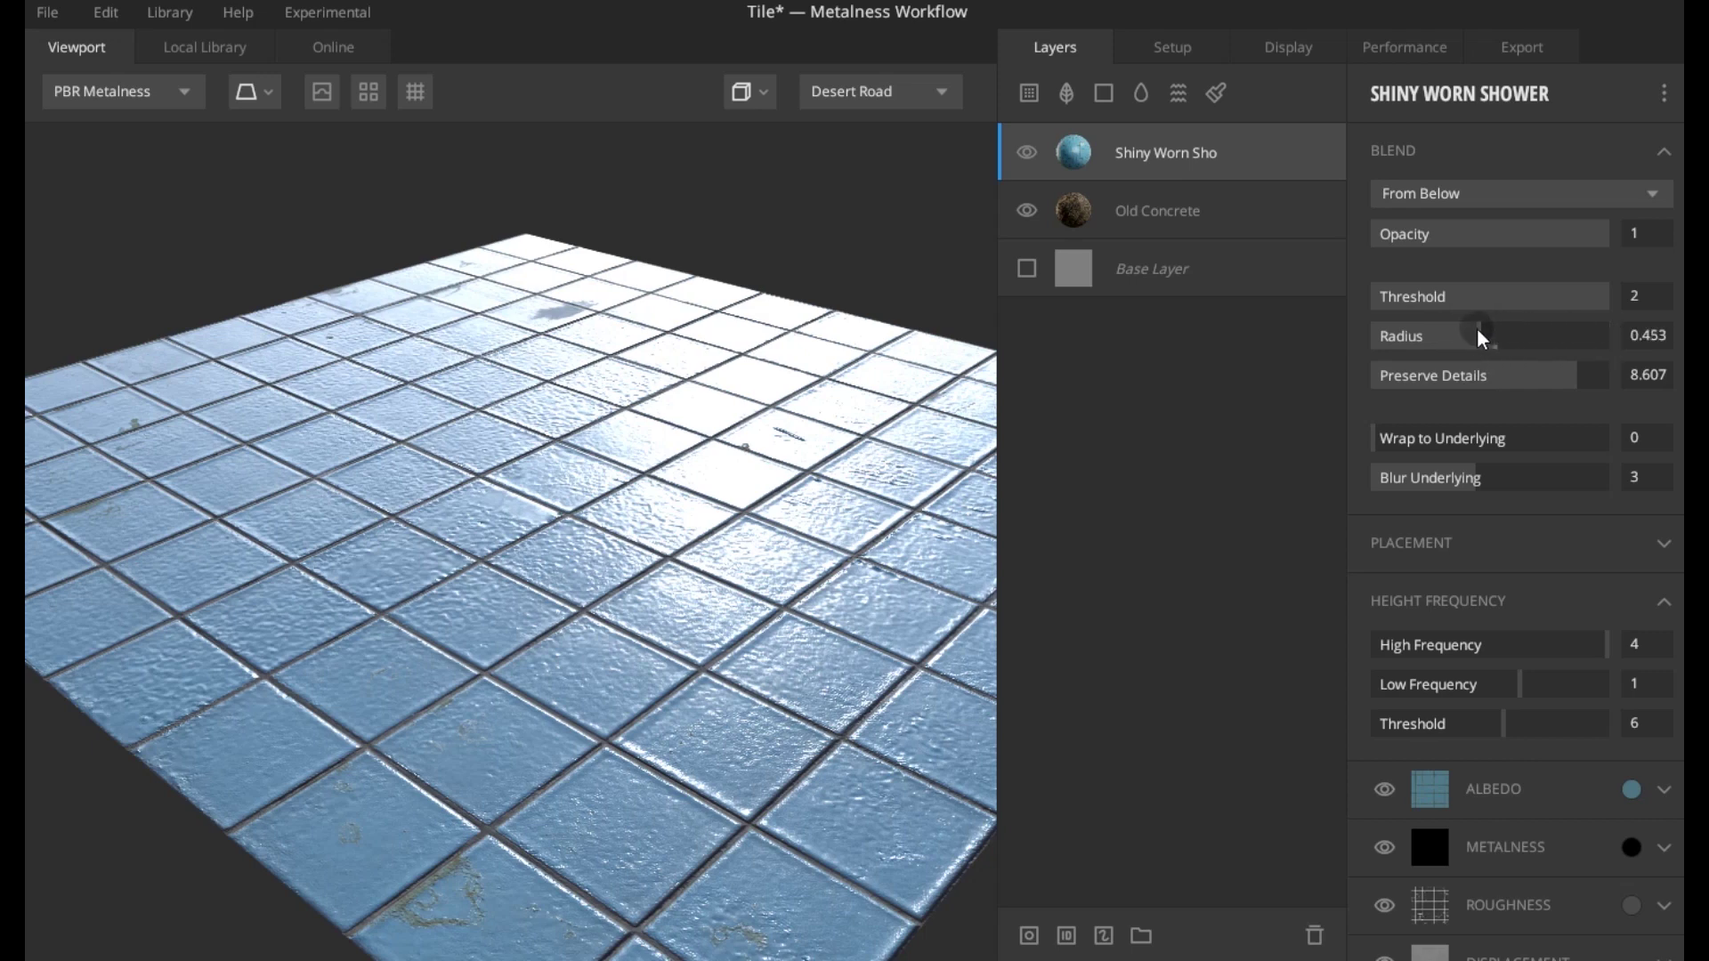
drag(1563, 687, 1611, 680)
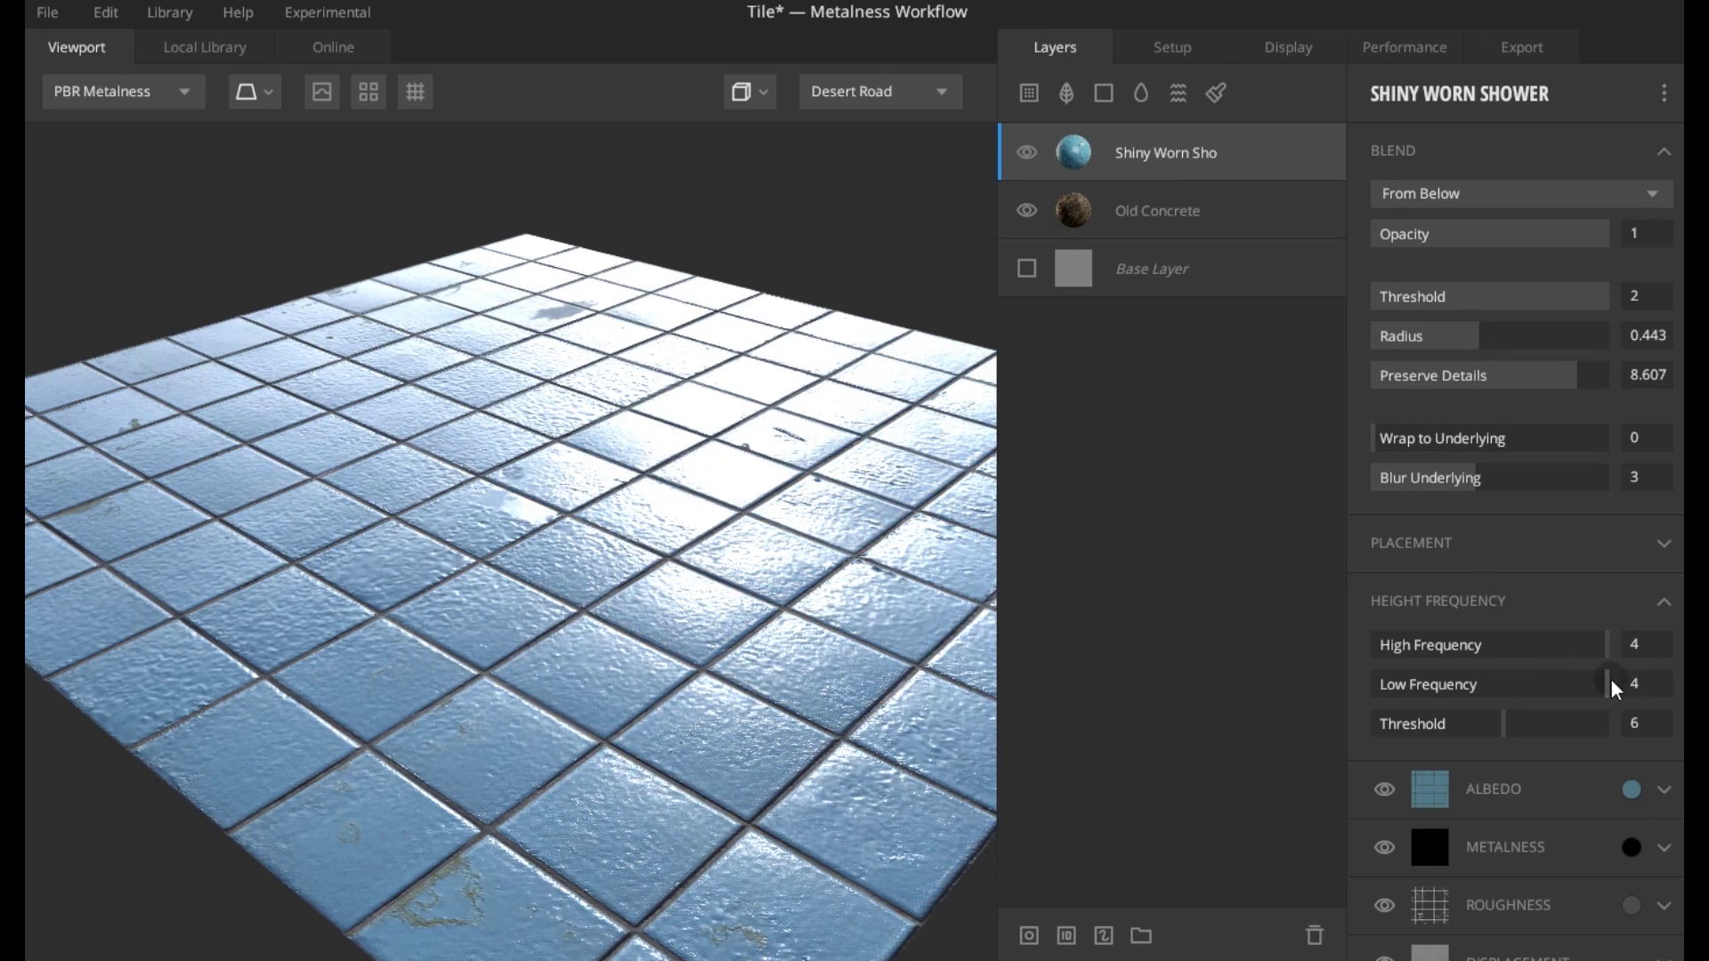
drag(1610, 678, 1458, 669)
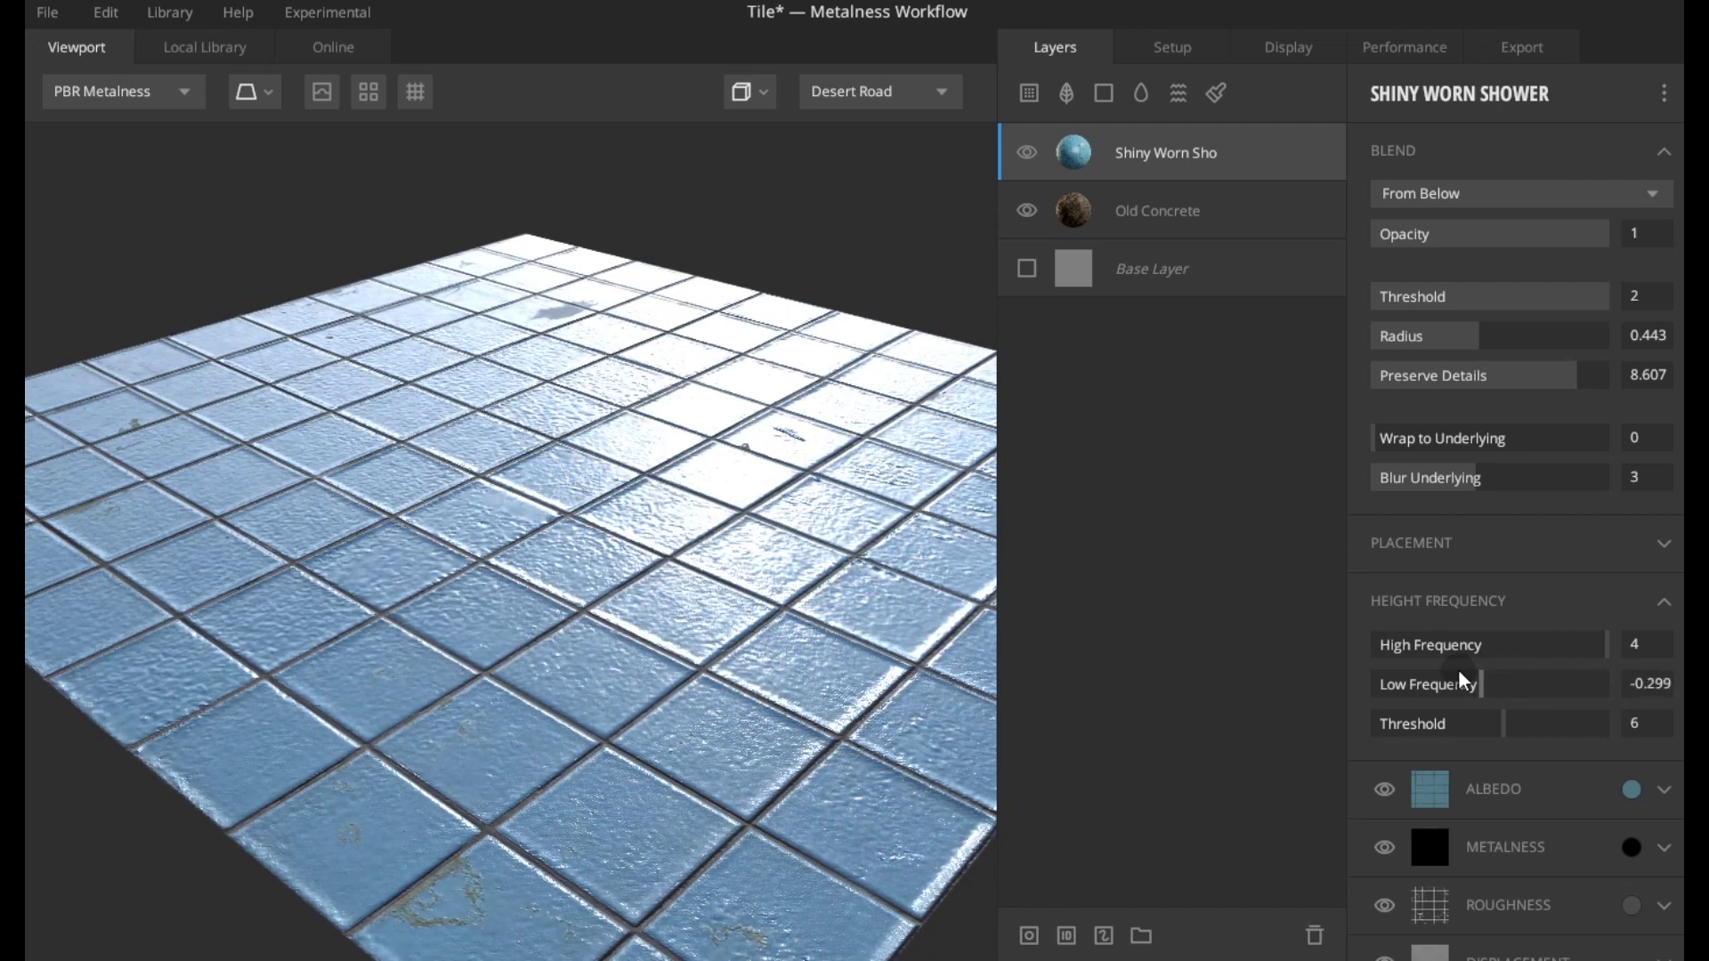
mouse_move(952, 660)
mouse_down()
mouse_move(809, 659)
mouse_move(703, 751)
mouse_move(794, 849)
mouse_up()
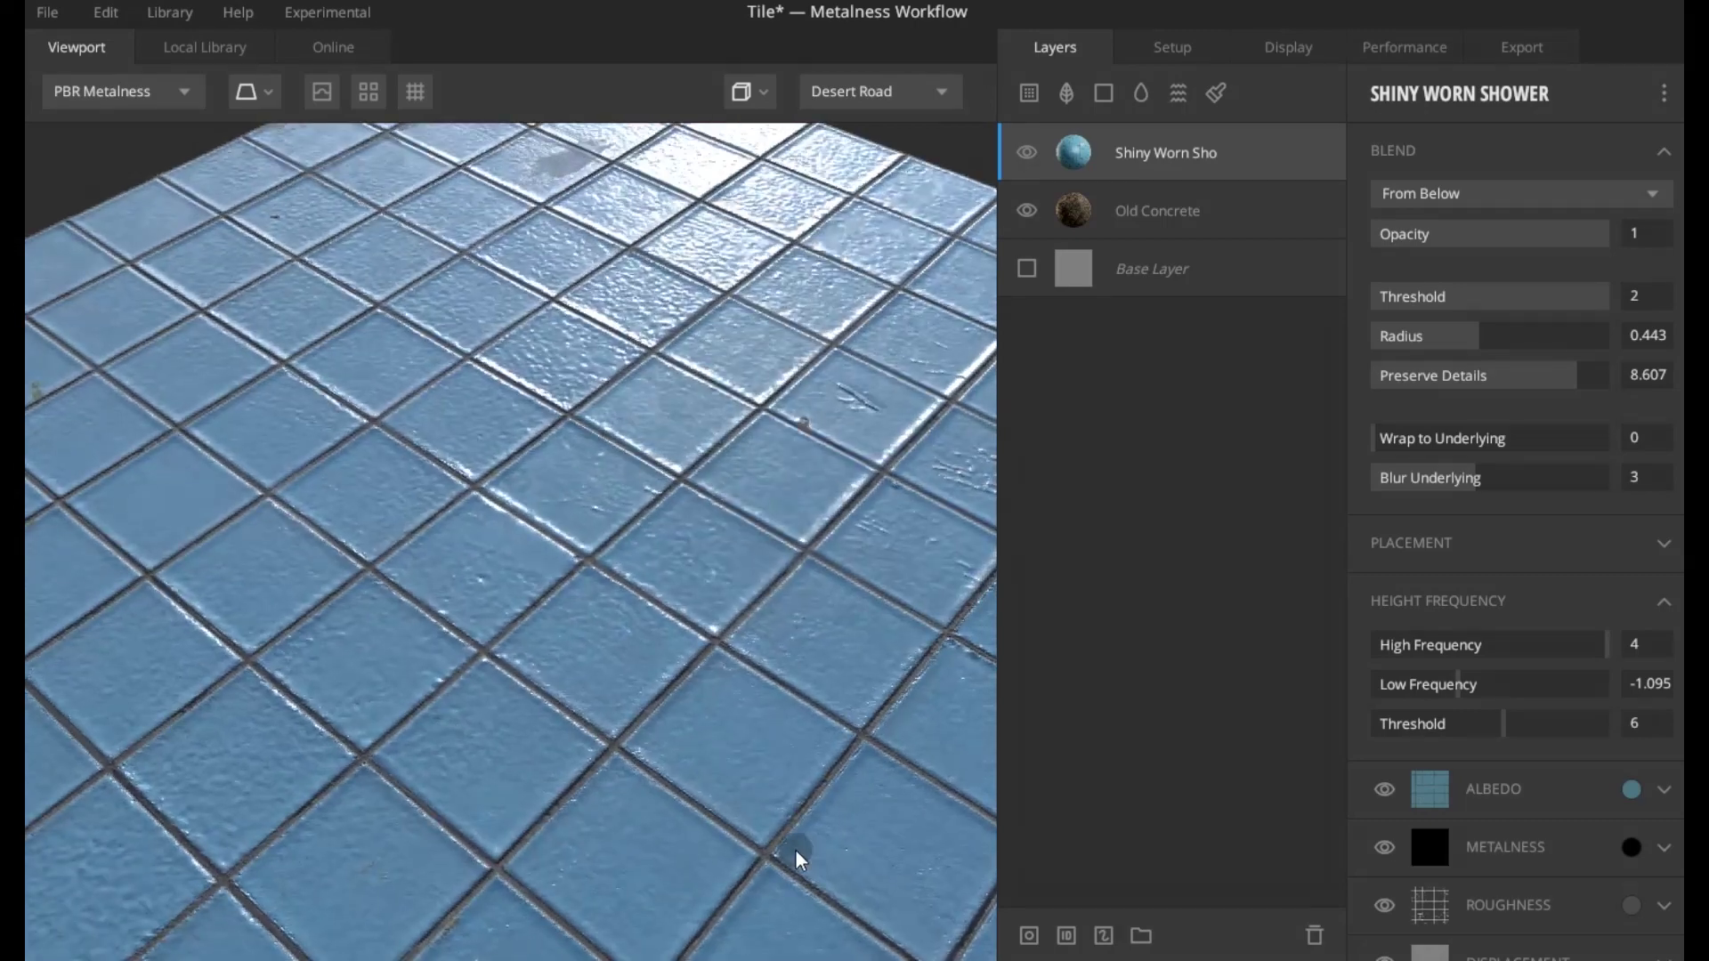
drag(1543, 727, 1560, 728)
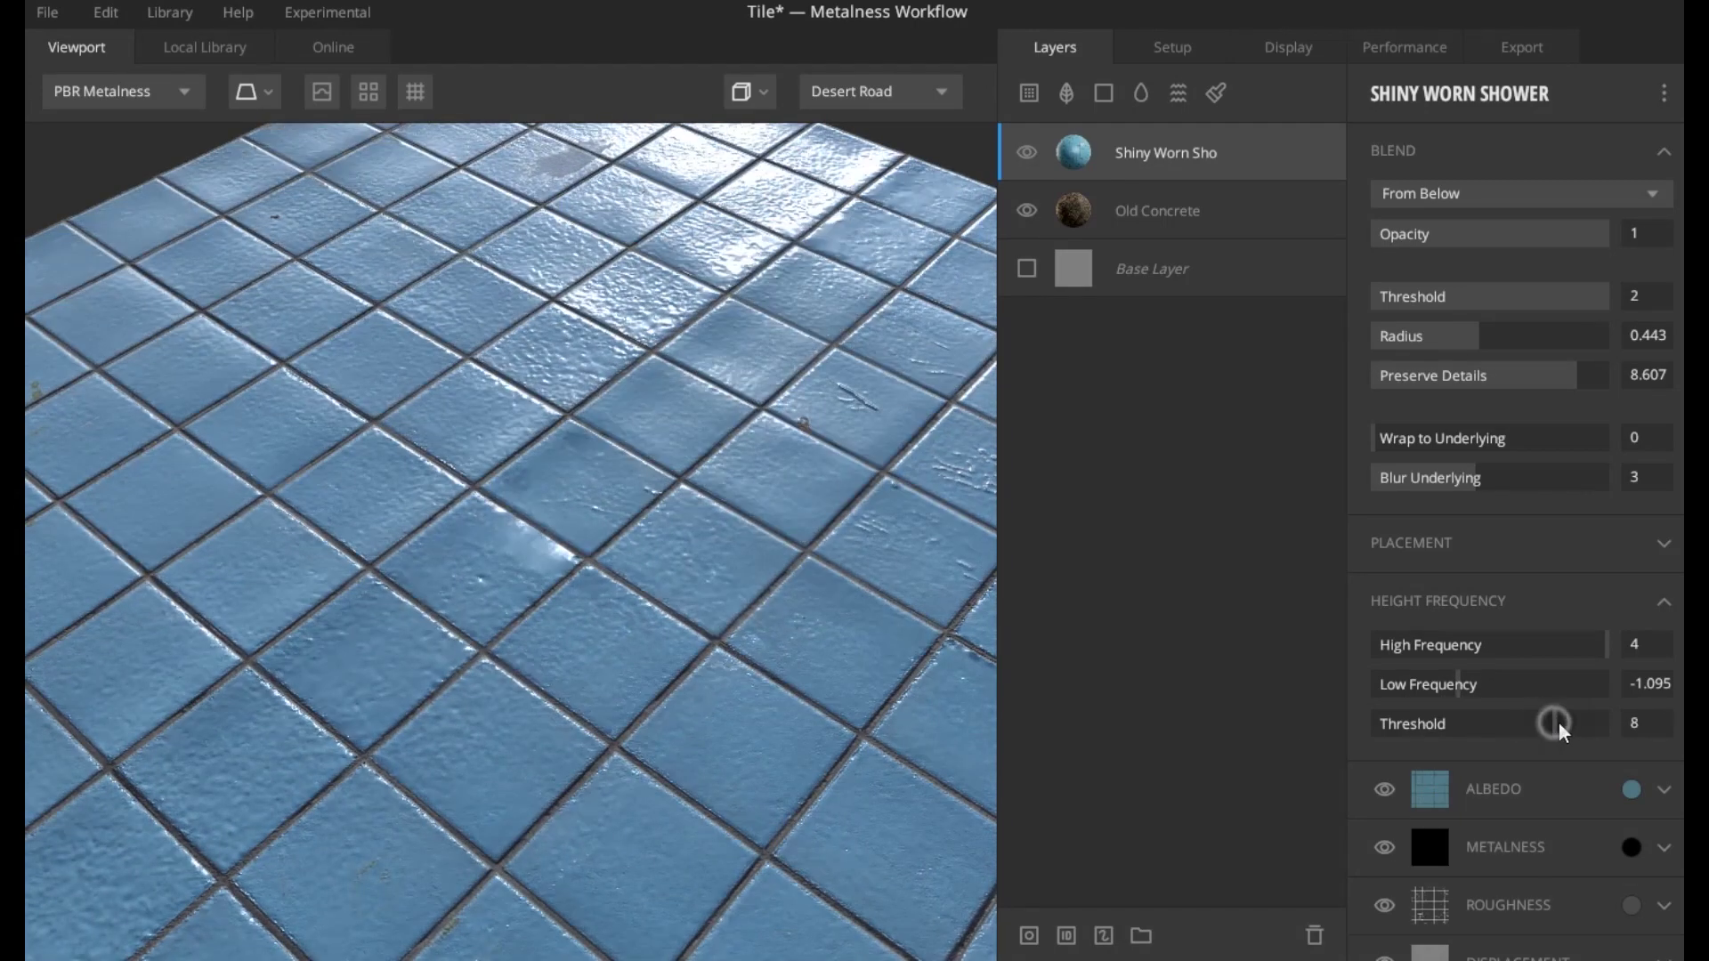
mouse_move(752, 534)
mouse_down()
mouse_move(763, 451)
mouse_move(676, 517)
mouse_up()
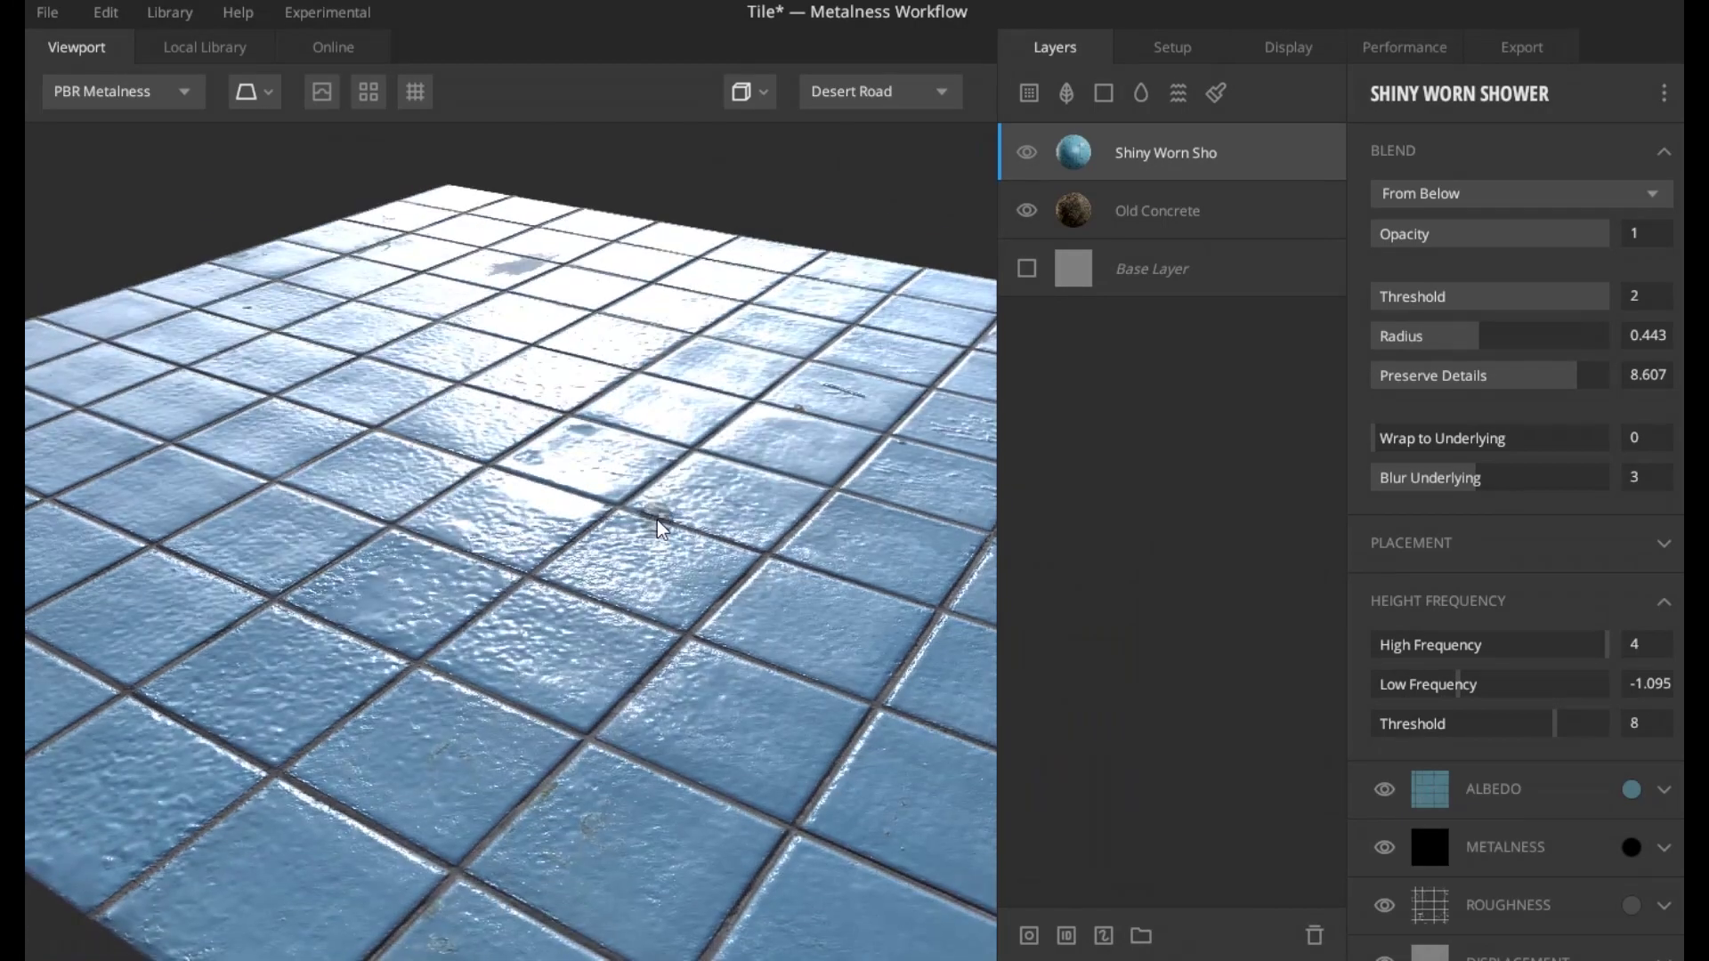
click(1603, 723)
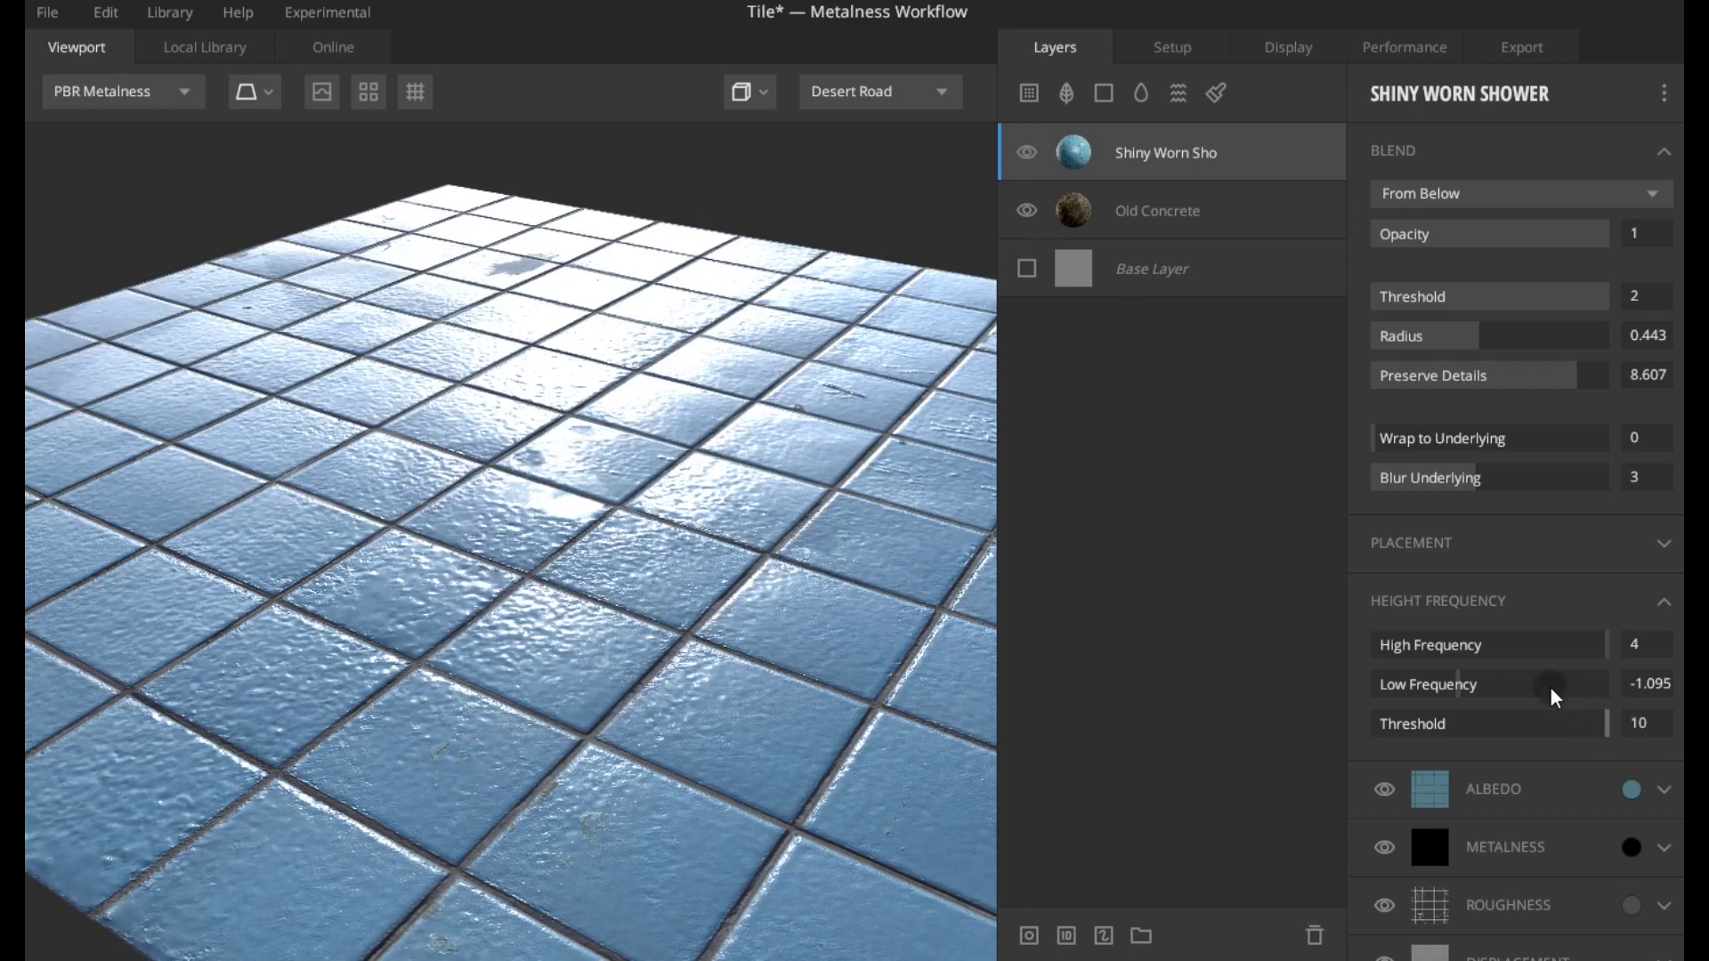
mouse_move(1455, 677)
mouse_down()
mouse_move(1471, 682)
mouse_move(1417, 678)
mouse_move(1513, 680)
mouse_move(1493, 721)
mouse_move(1471, 721)
mouse_up()
- Return Low Frequency to 0.776 and set the height-frequency threshold to 6
click(1514, 721)
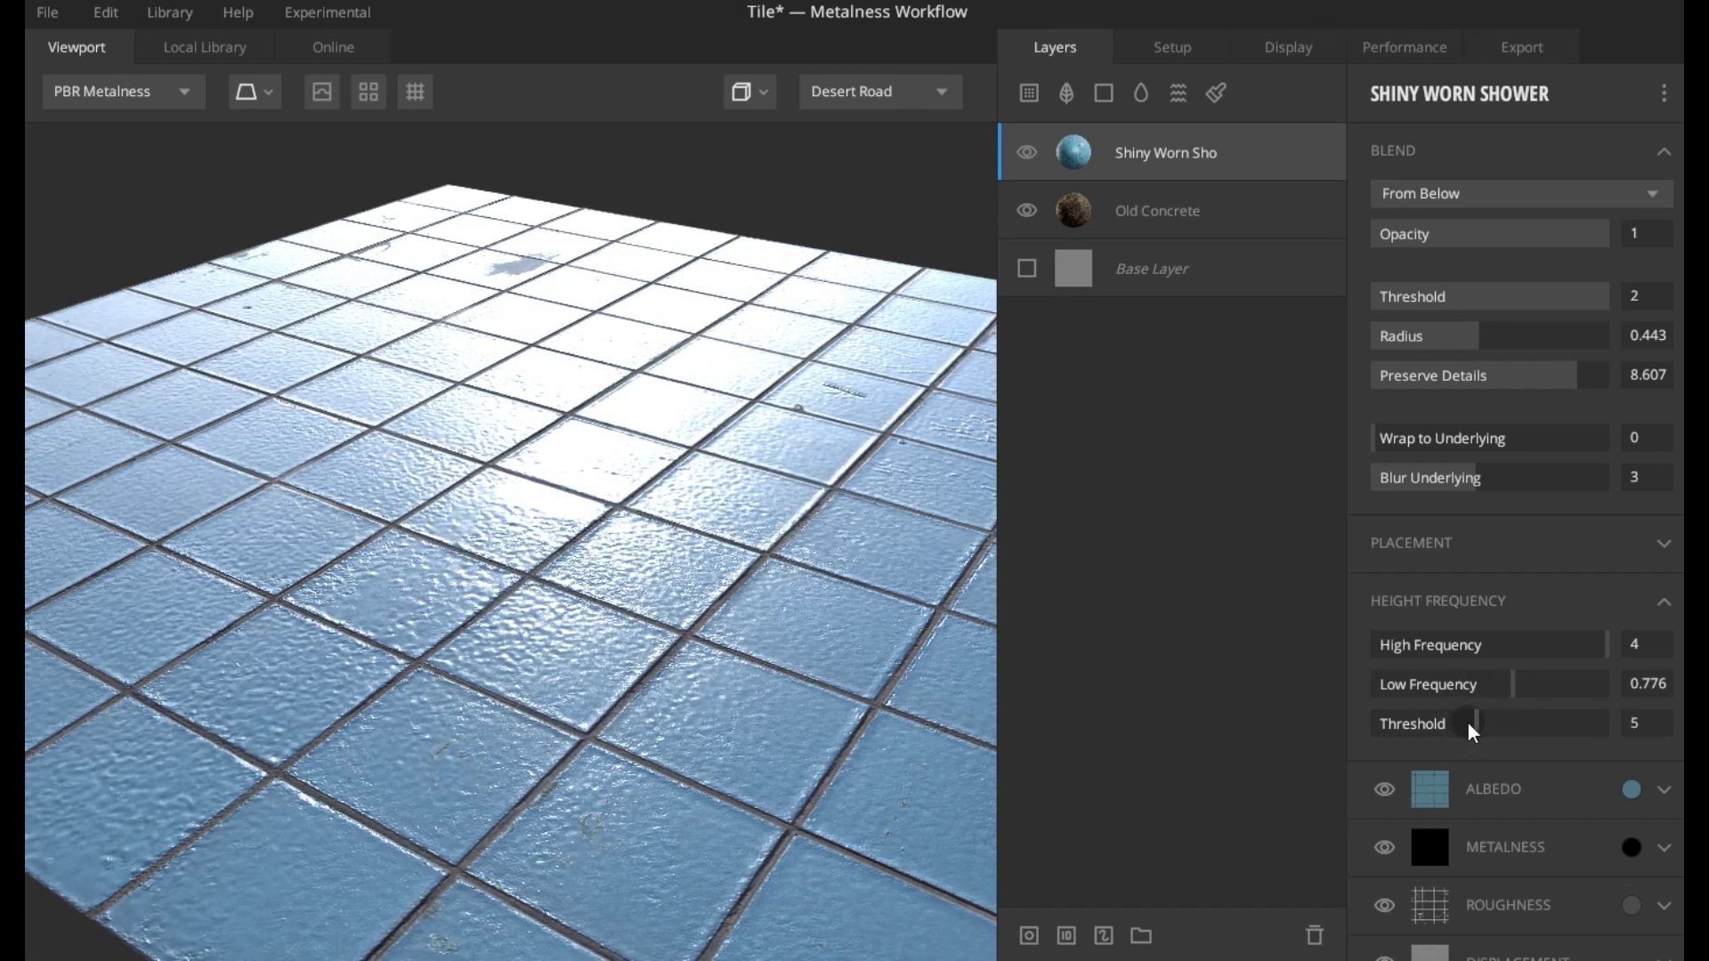
click(1455, 723)
click(1503, 723)
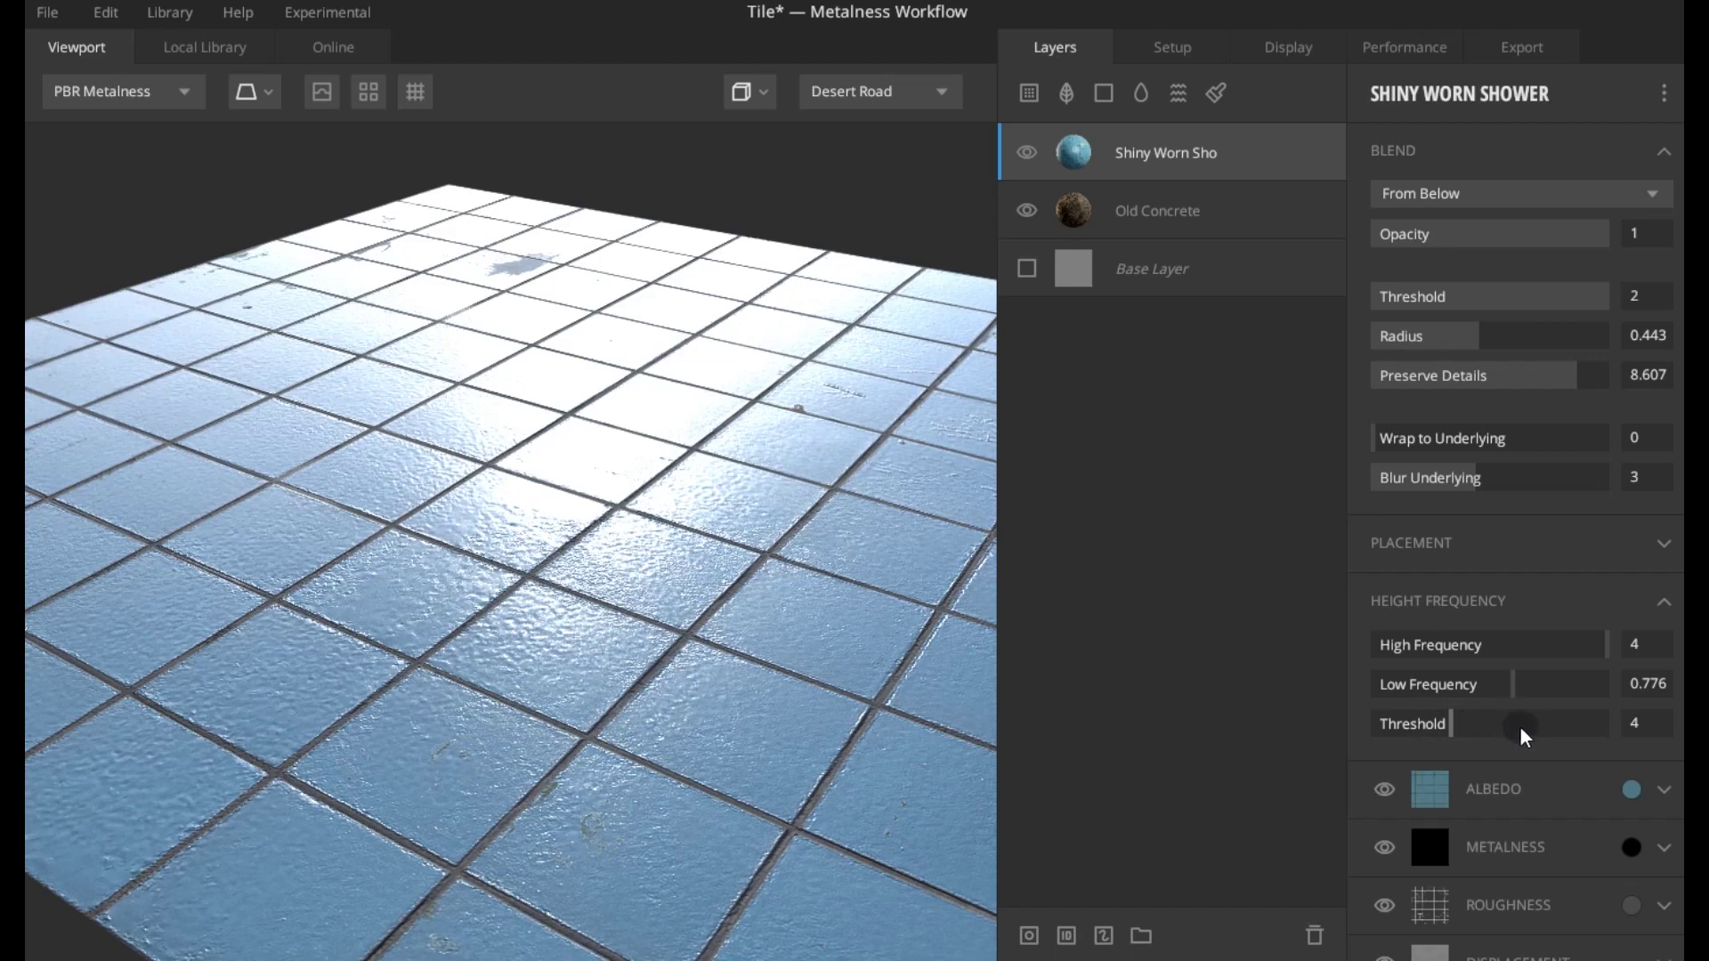
mouse_move(608, 547)
mouse_down()
mouse_move(190, 637)
mouse_move(584, 614)
mouse_move(335, 693)
mouse_up()
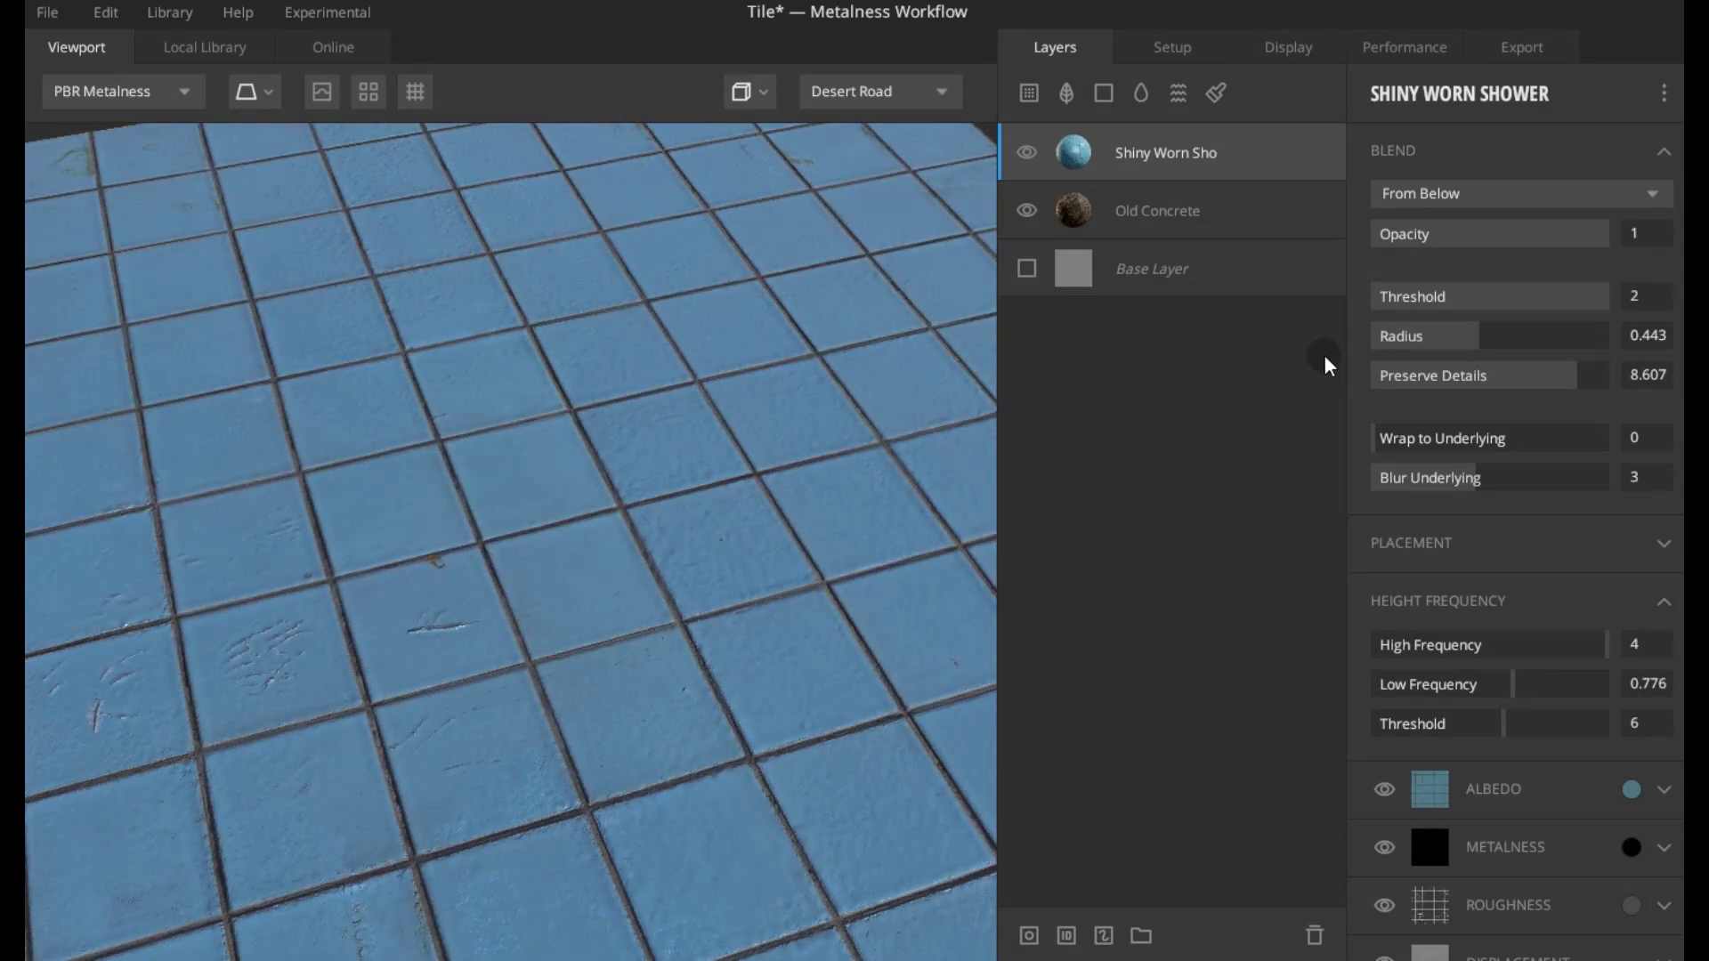
- Set blend Radius 0.448, Preserve Details 5.672 and Blur Underlying 4
mouse_move(1478, 335)
mouse_down()
mouse_move(1590, 348)
mouse_move(1305, 339)
mouse_up()
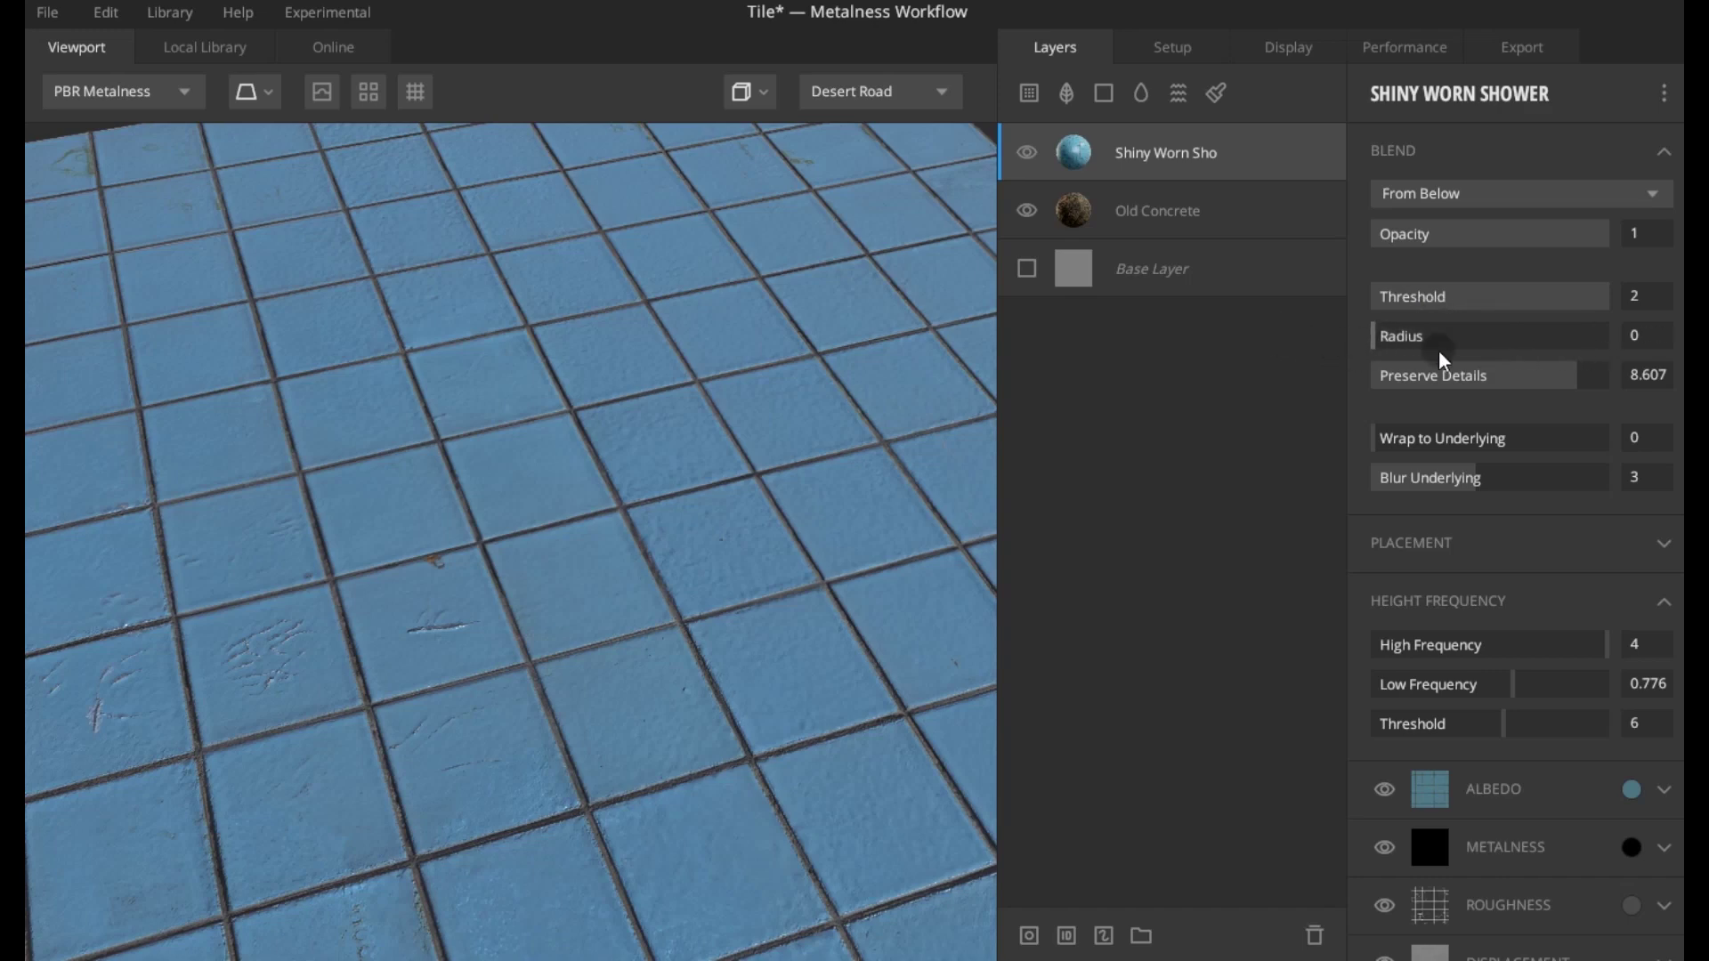
drag(1599, 374, 1300, 376)
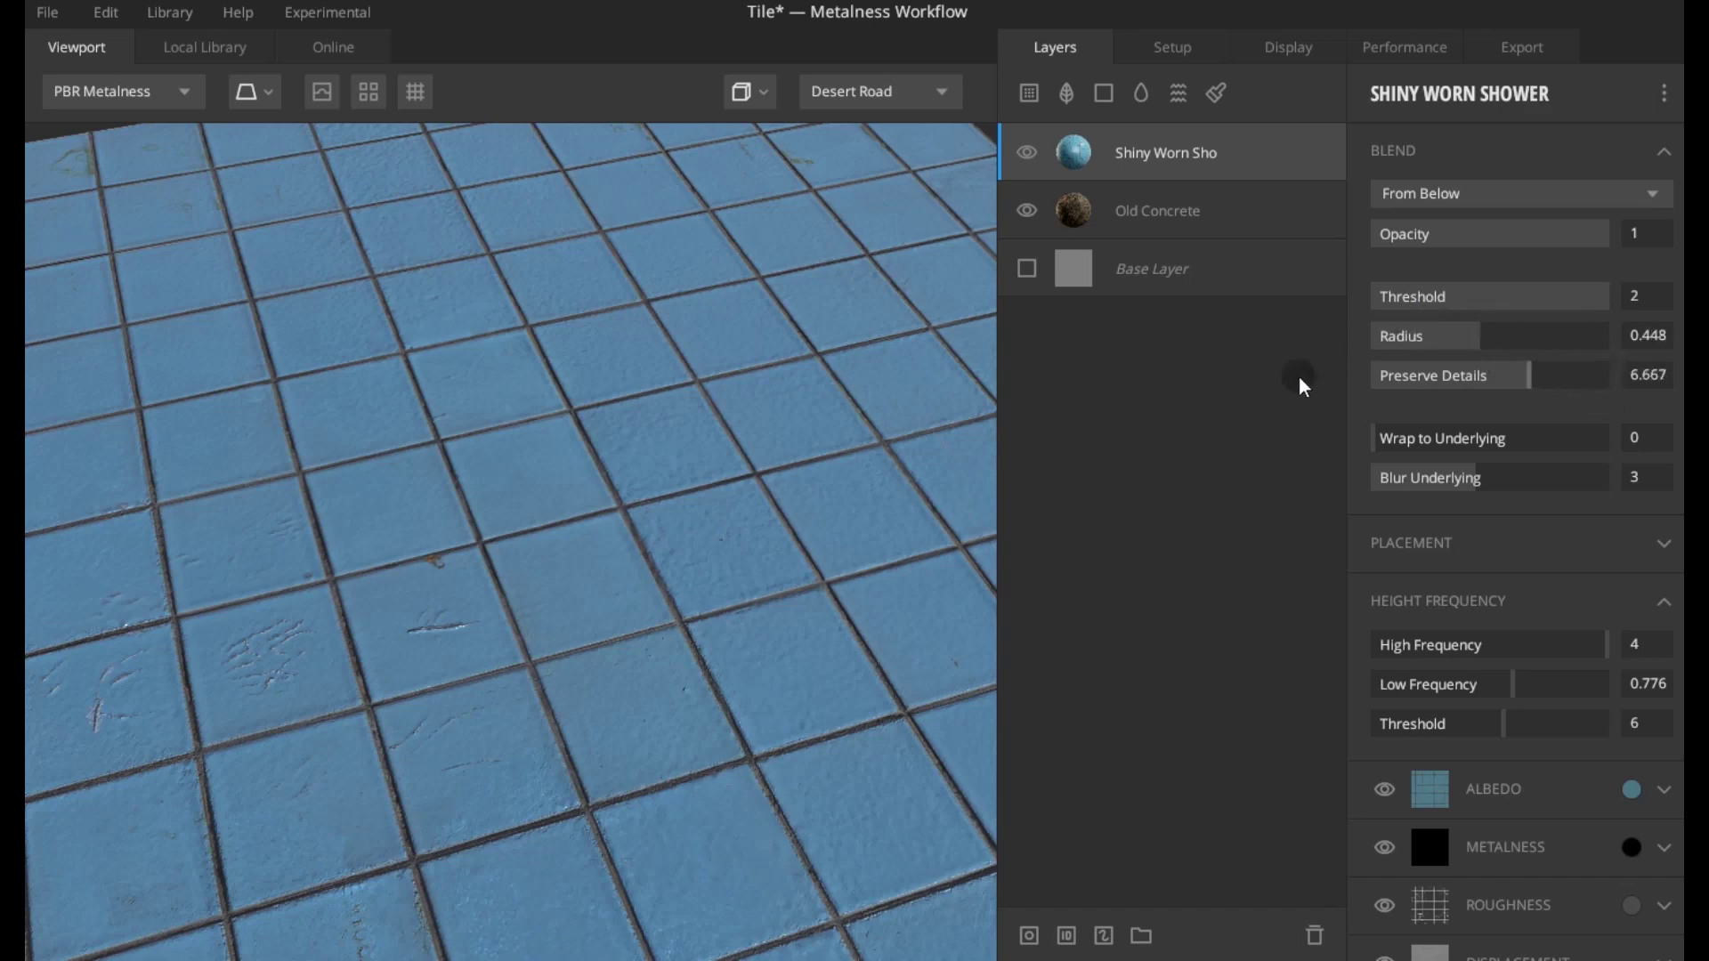
drag(1405, 377, 1506, 380)
mouse_move(1529, 476)
mouse_down()
mouse_move(1567, 481)
mouse_move(1512, 477)
mouse_up()
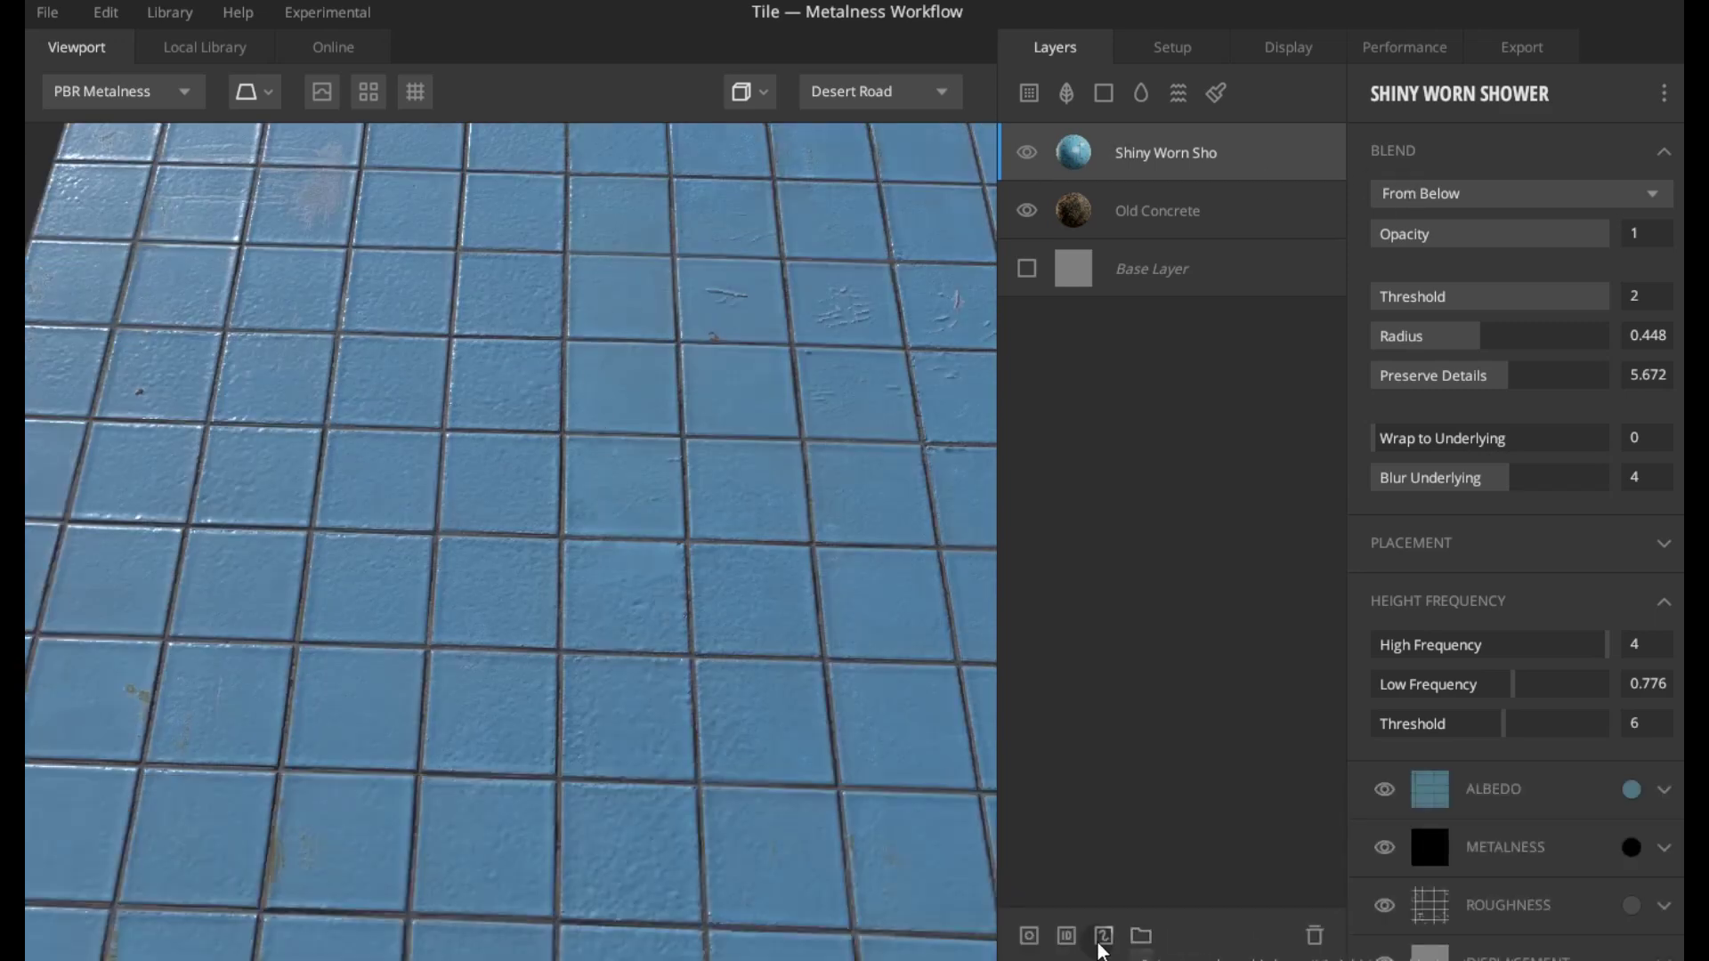
click(1100, 944)
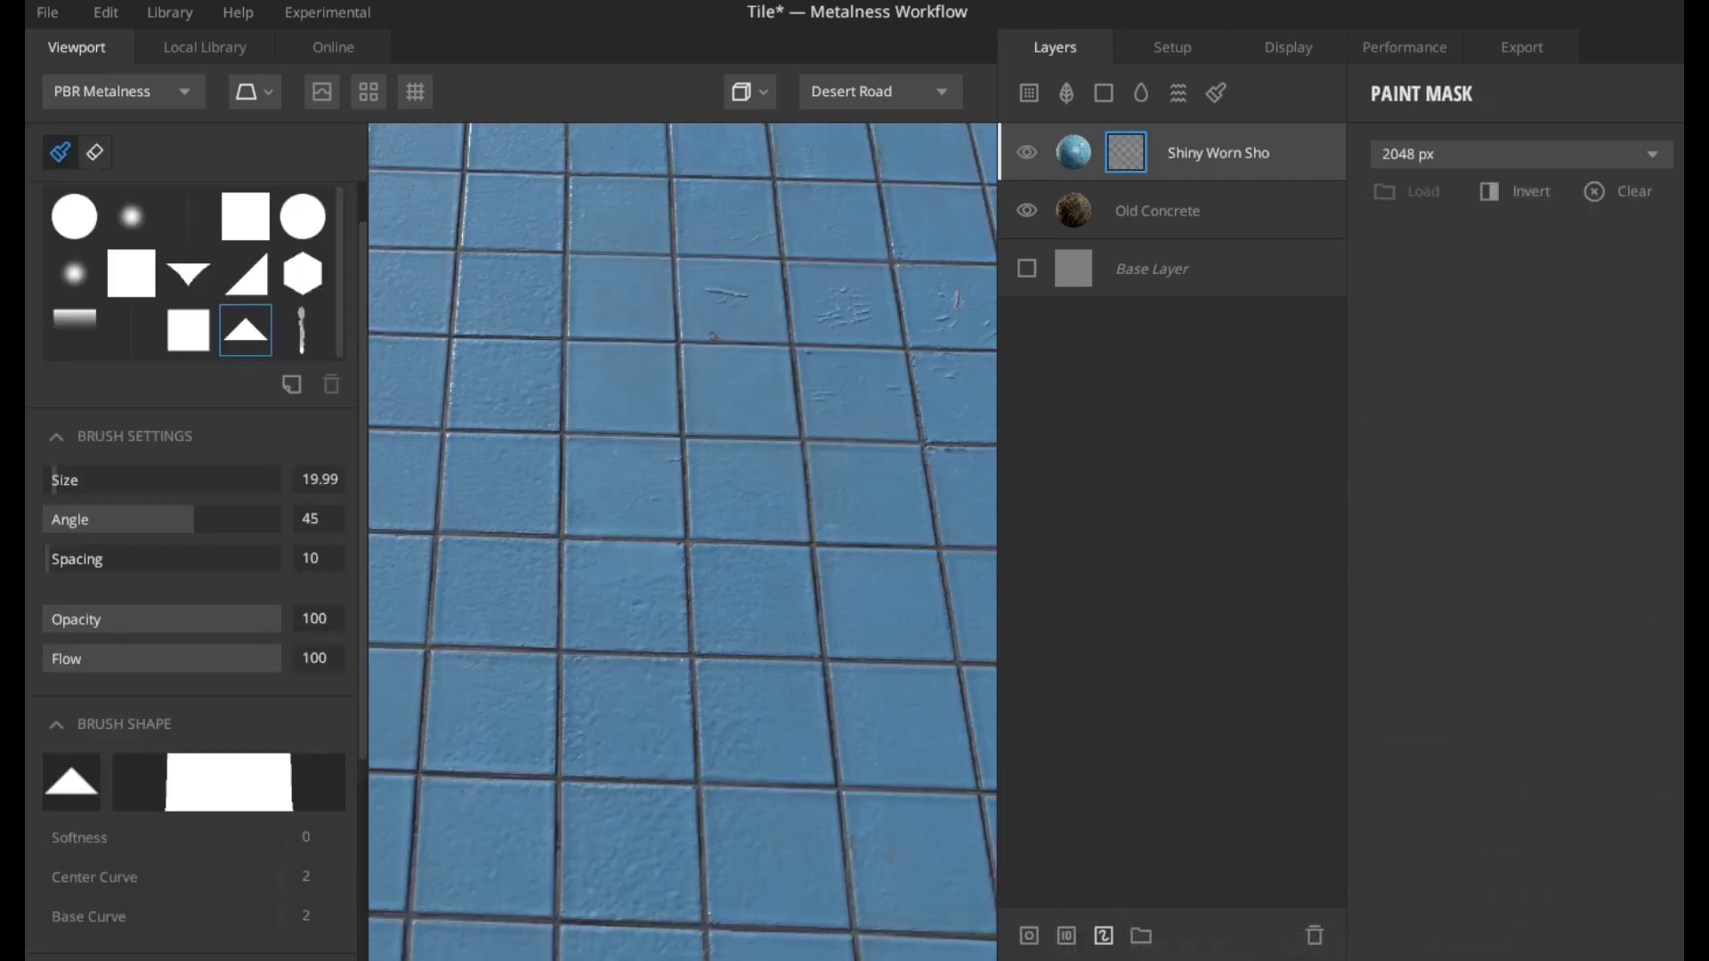
click(131, 273)
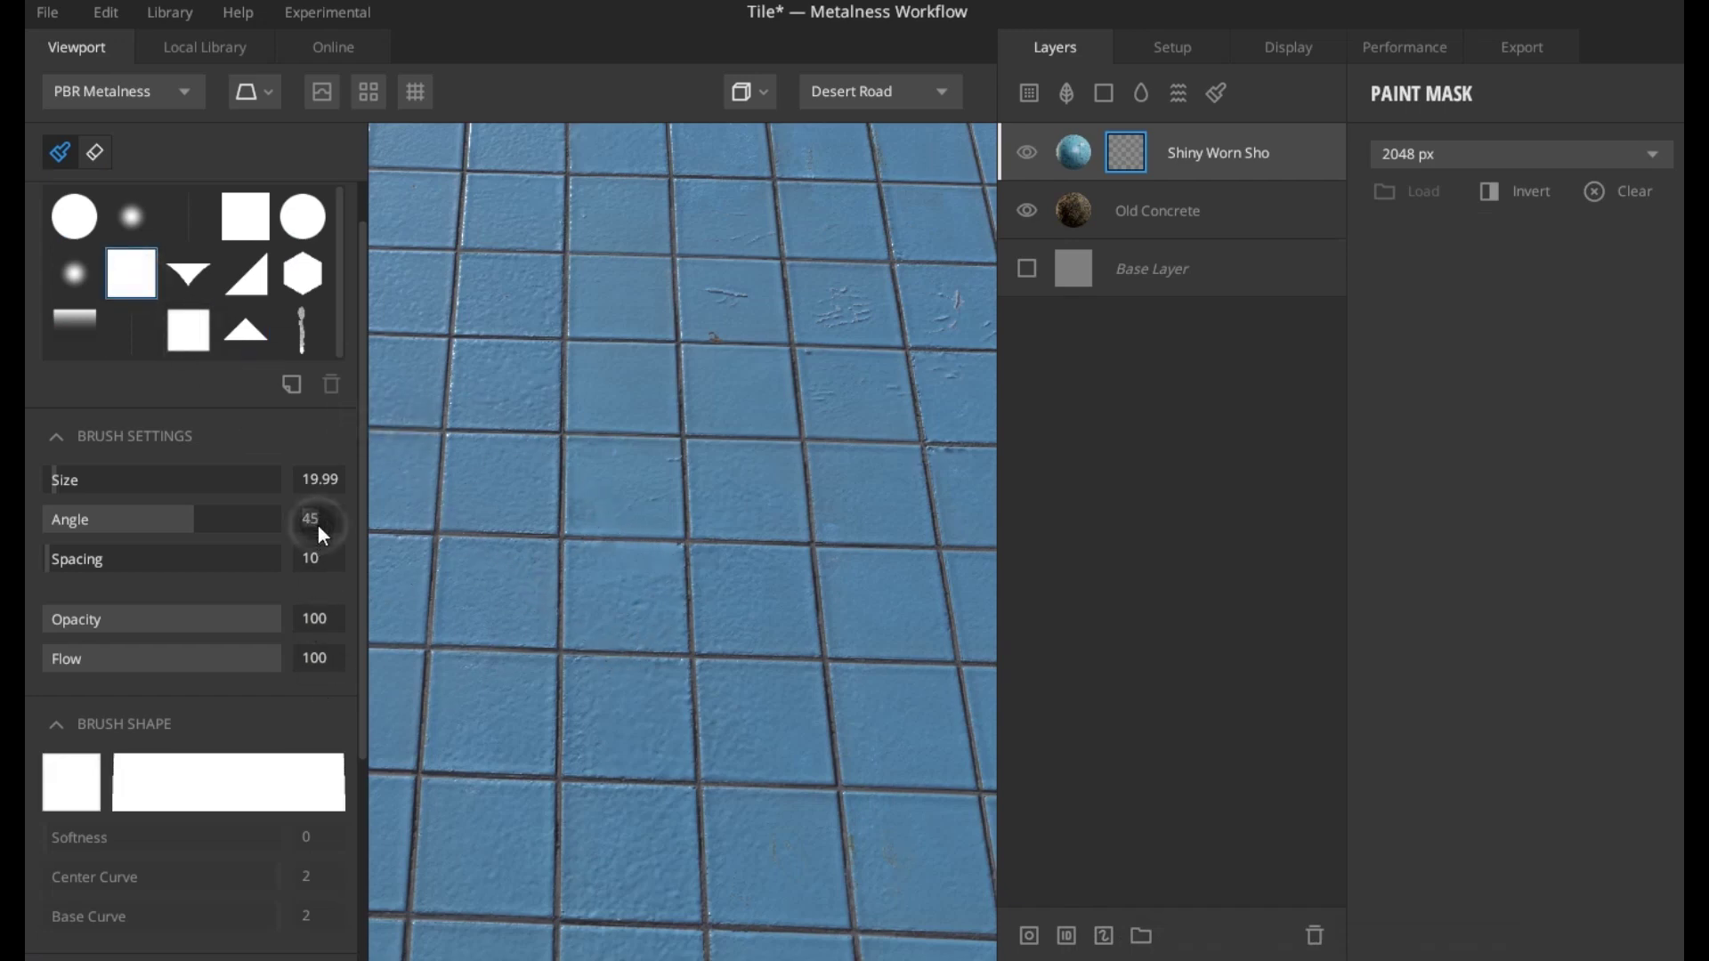
text(0)
key(Return)
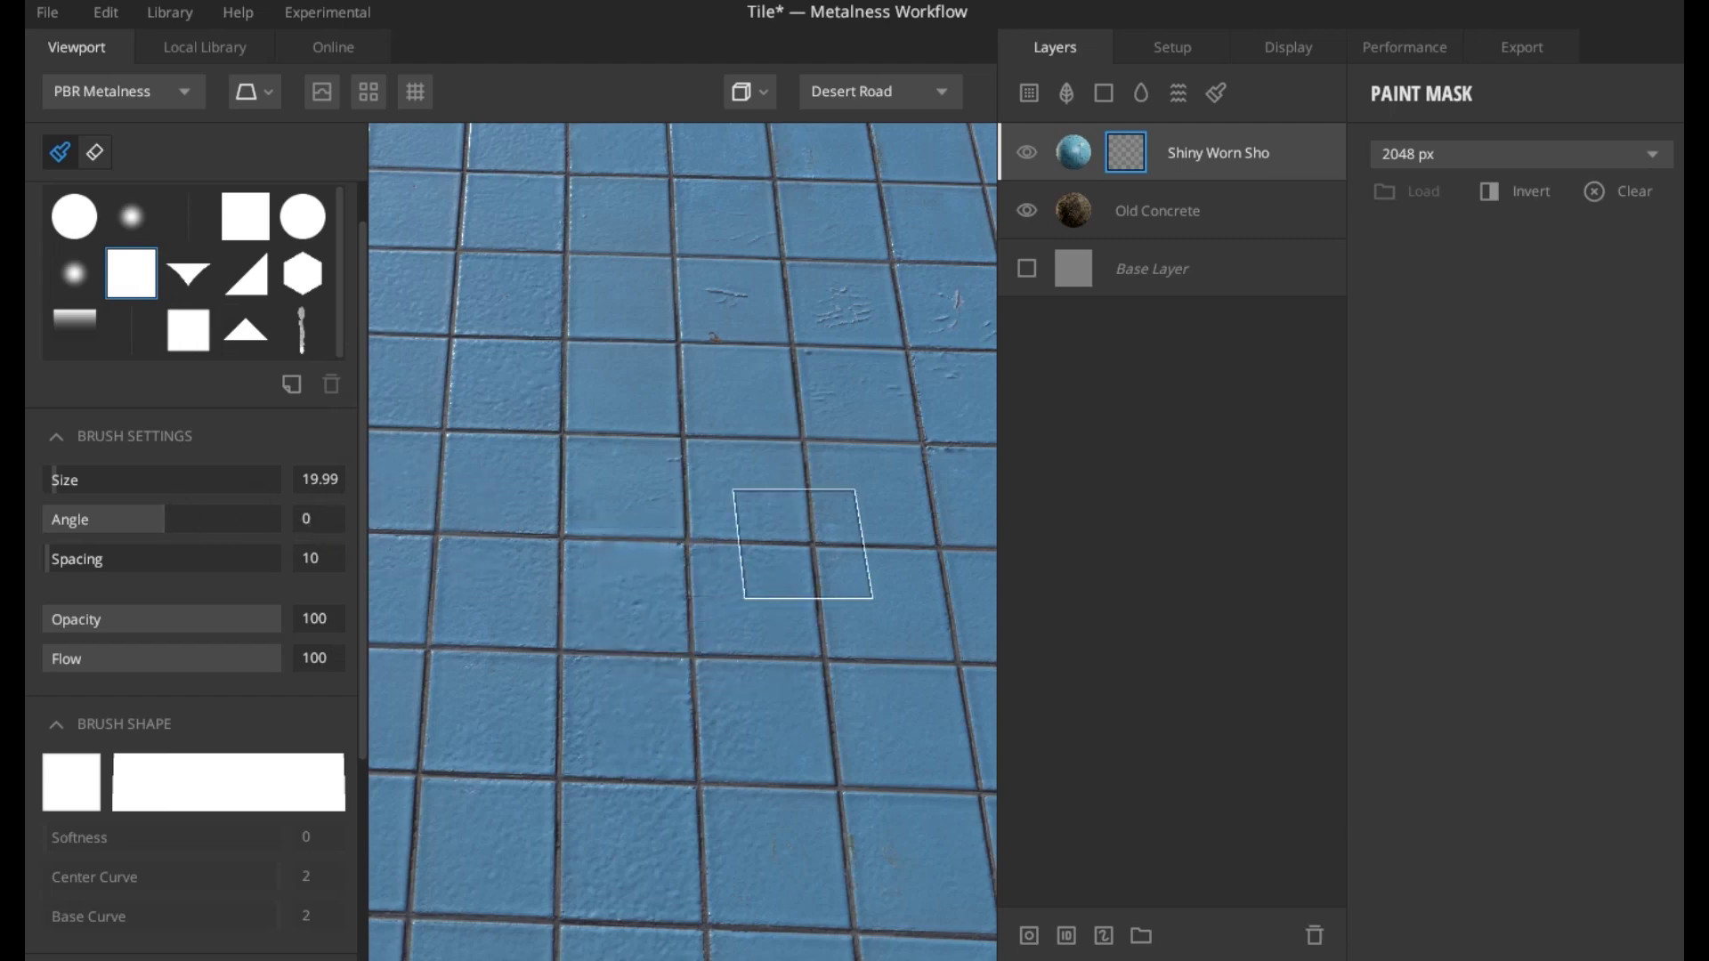
alt+drag(842, 522, 846, 603)
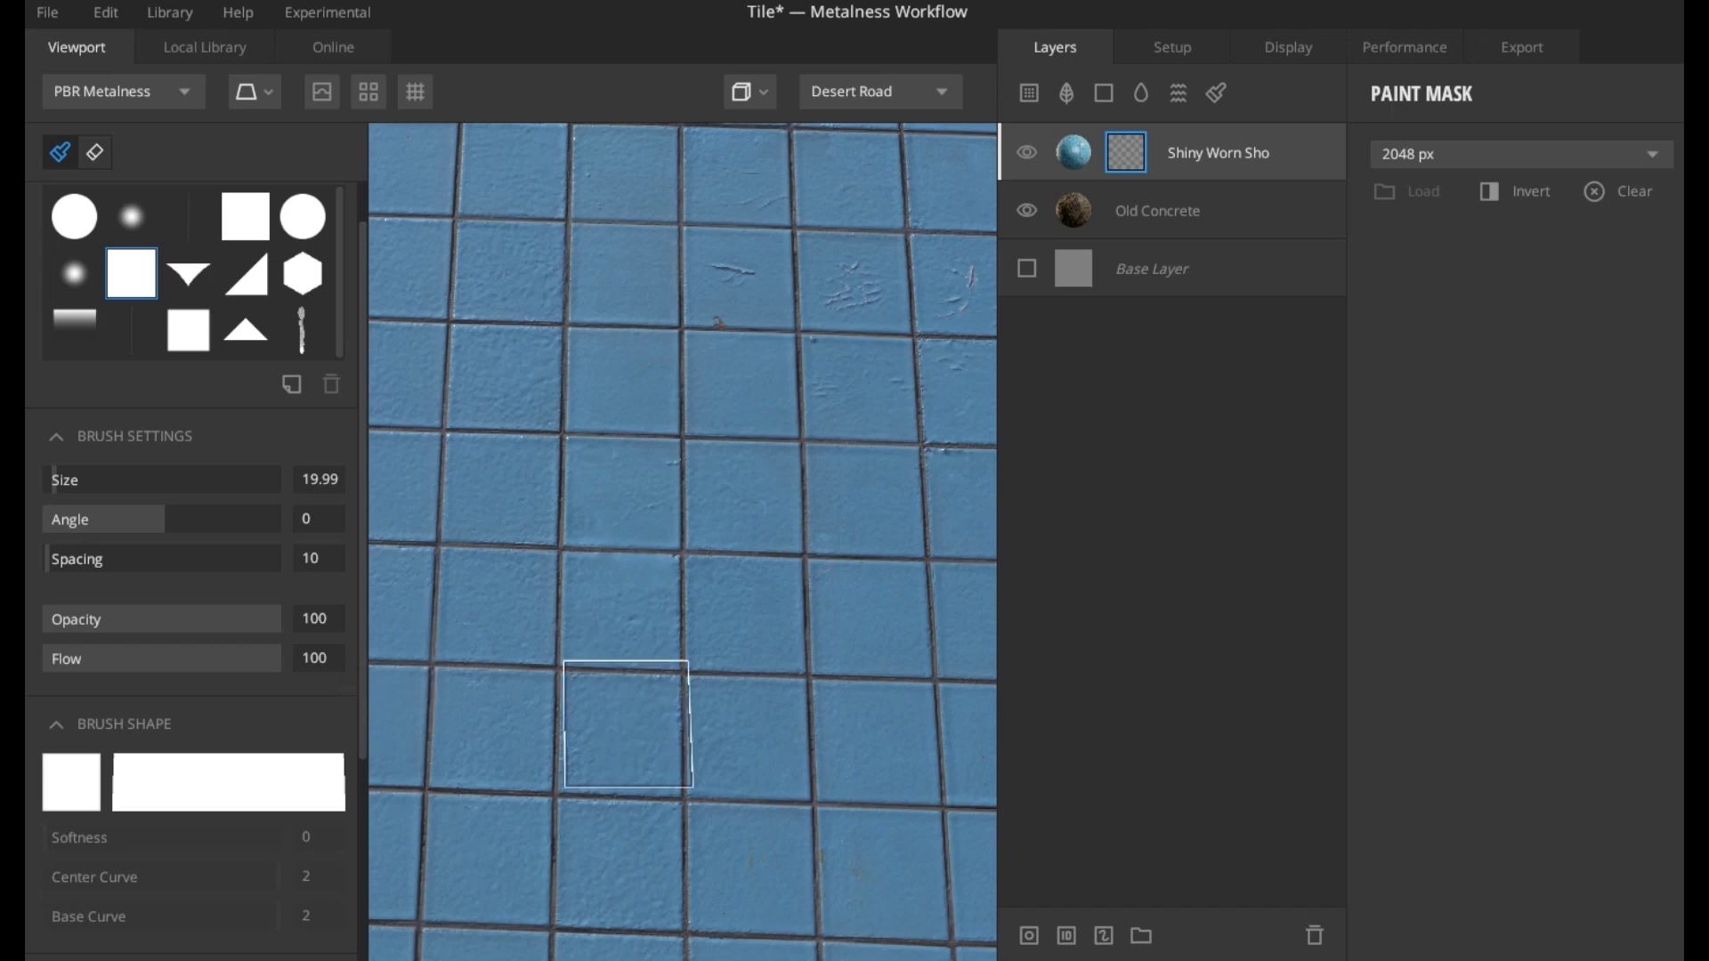
scroll(629, 724, up, 1)
scroll(627, 725, down, 3)
mouse_move(782, 763)
alt+mouse_down()
mouse_move(687, 717)
mouse_move(804, 758)
mouse_move(941, 763)
mouse_move(767, 763)
alt+mouse_up()
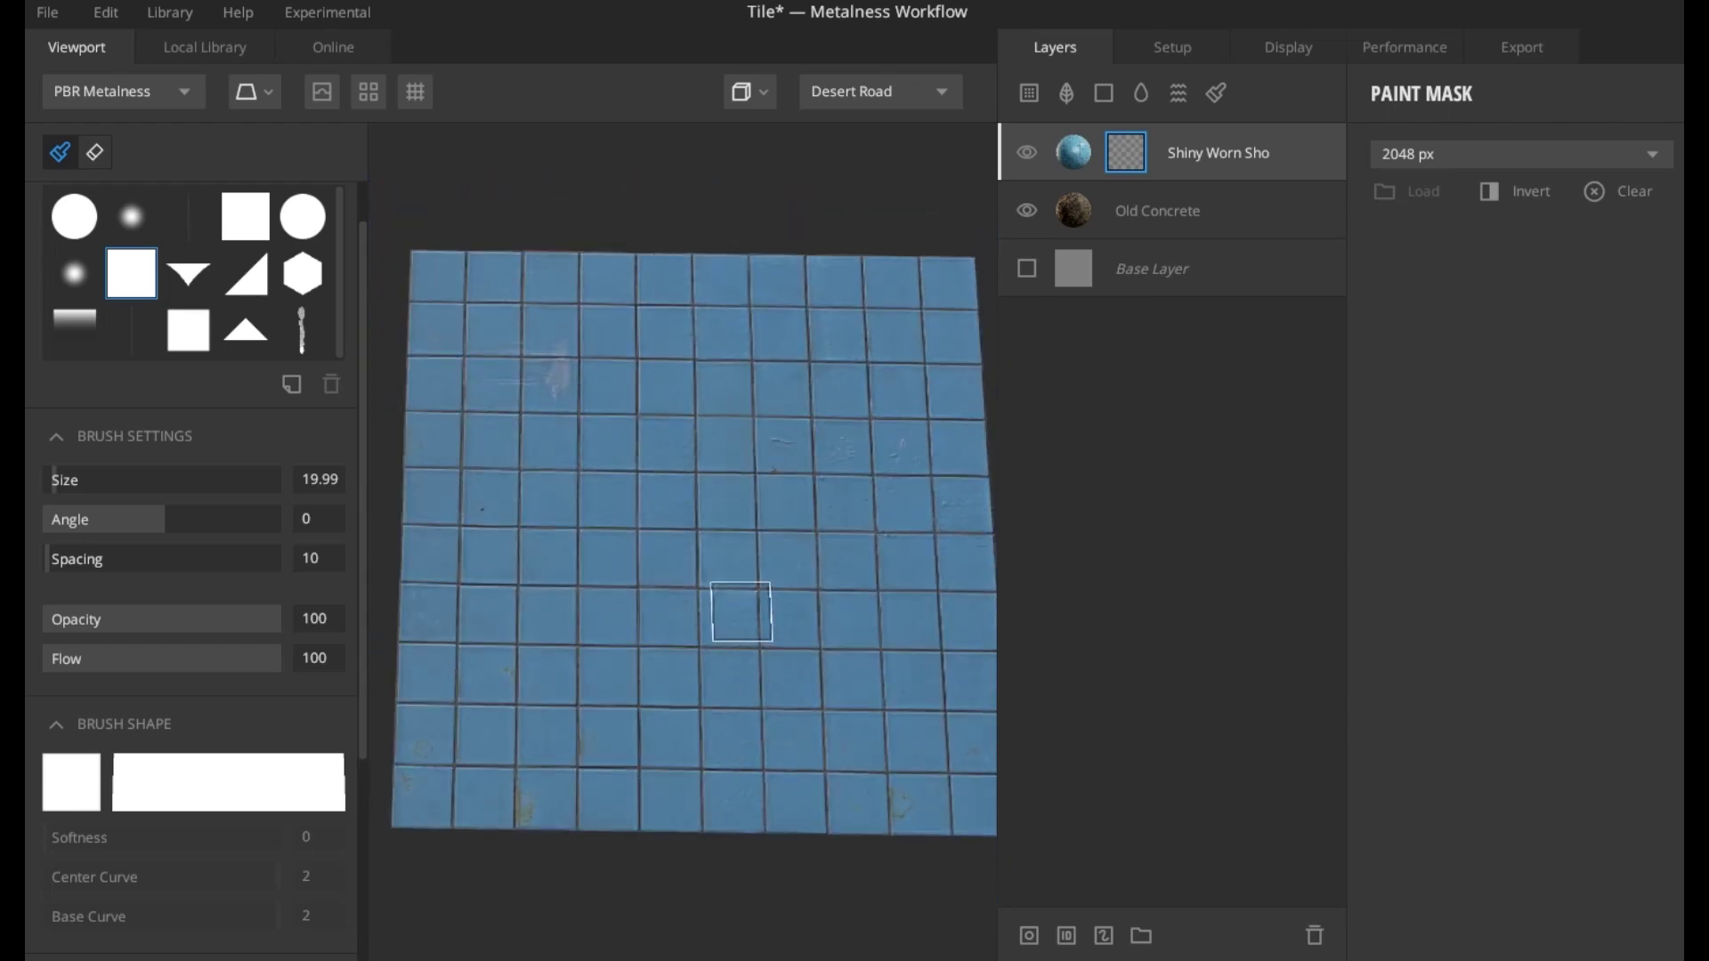
scroll(739, 609, up, 2)
scroll(738, 606, up, 1)
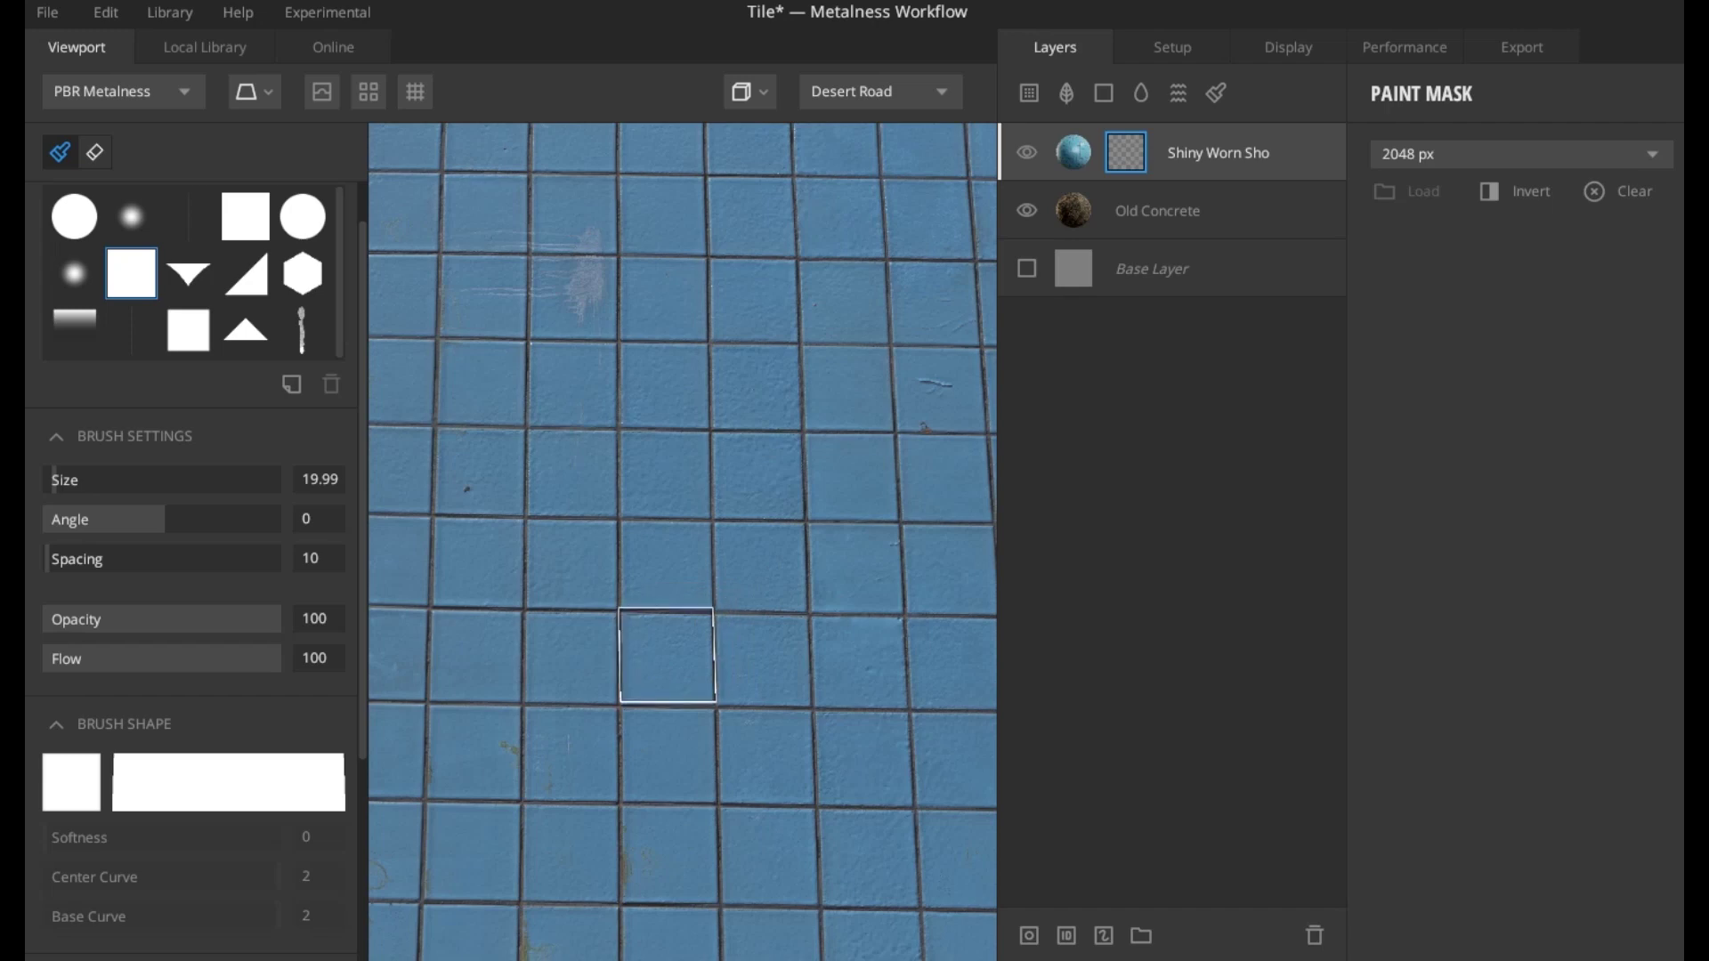
alt+drag(666, 659, 686, 681)
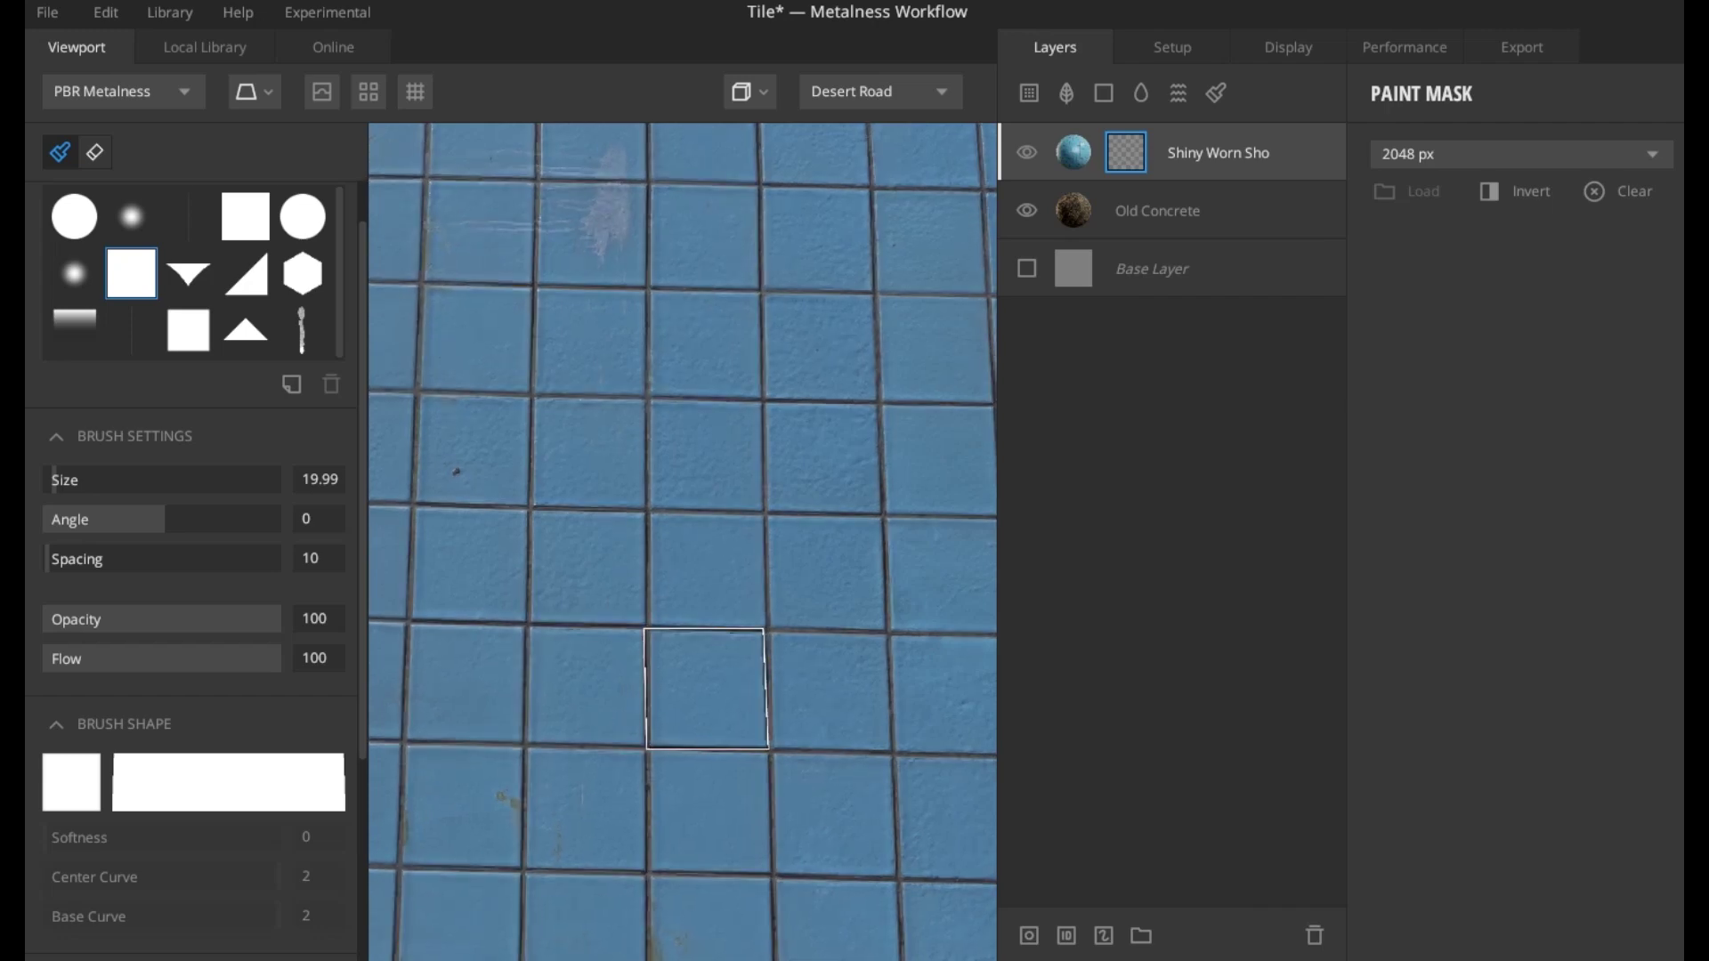
- Mask out four single tiles with the square brush to expose Old Concrete
click(706, 689)
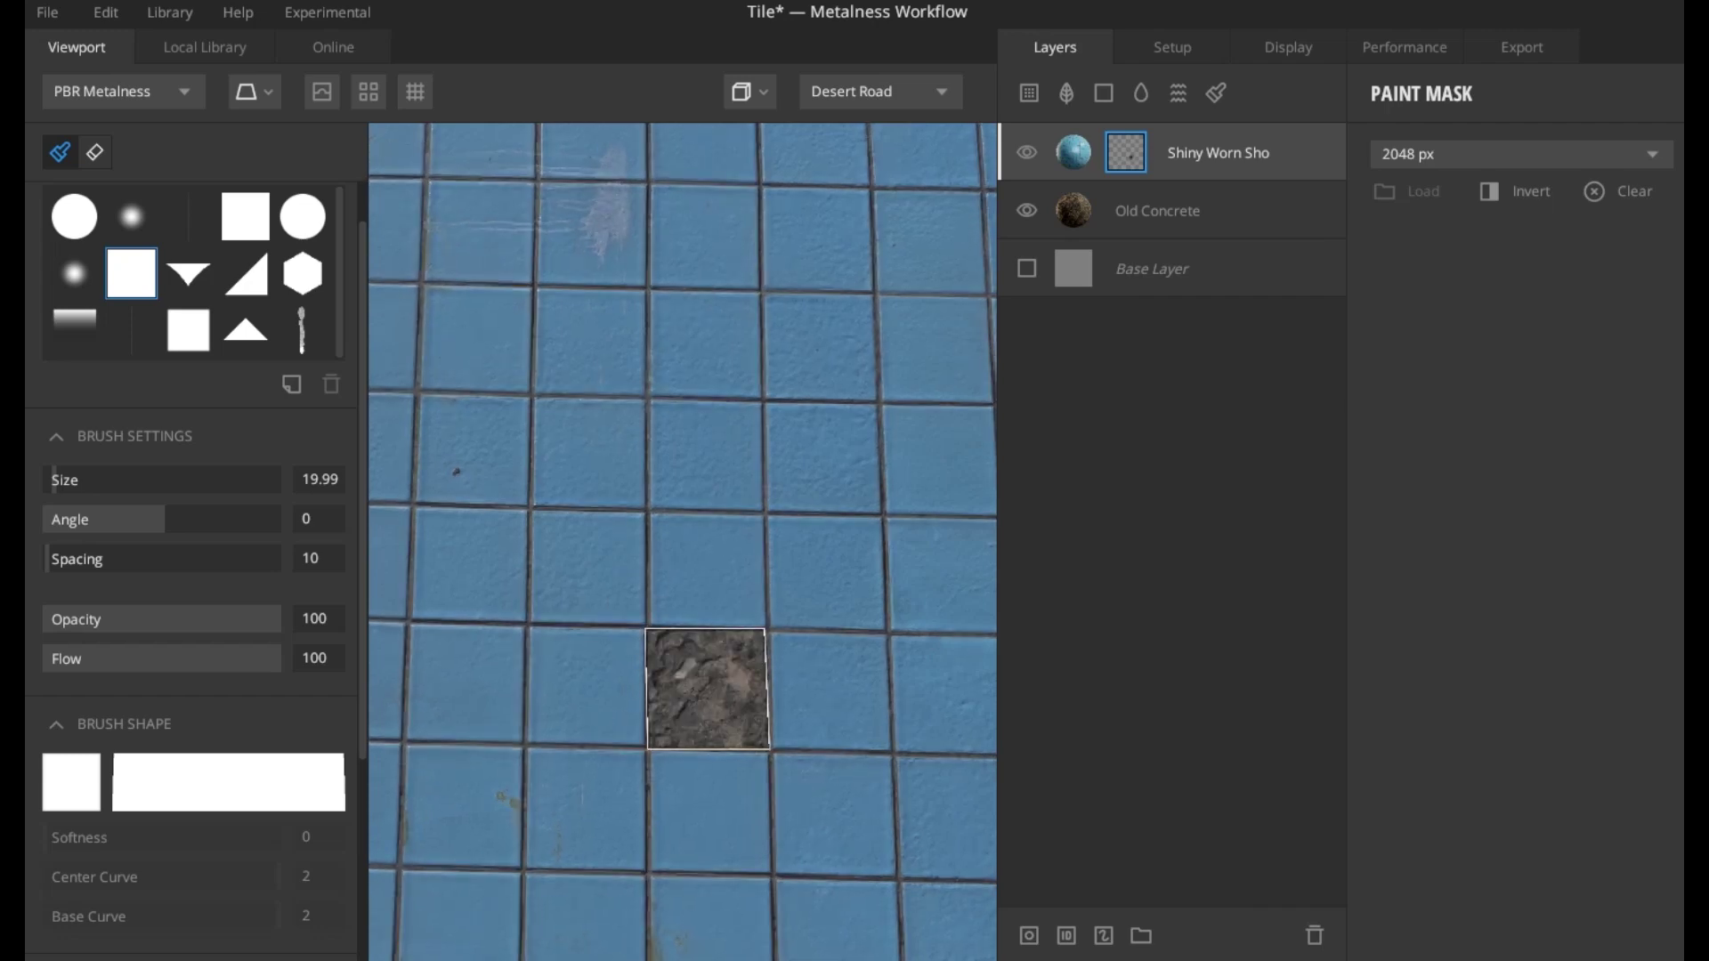
scroll(706, 689, up, 1)
scroll(708, 690, down, 3)
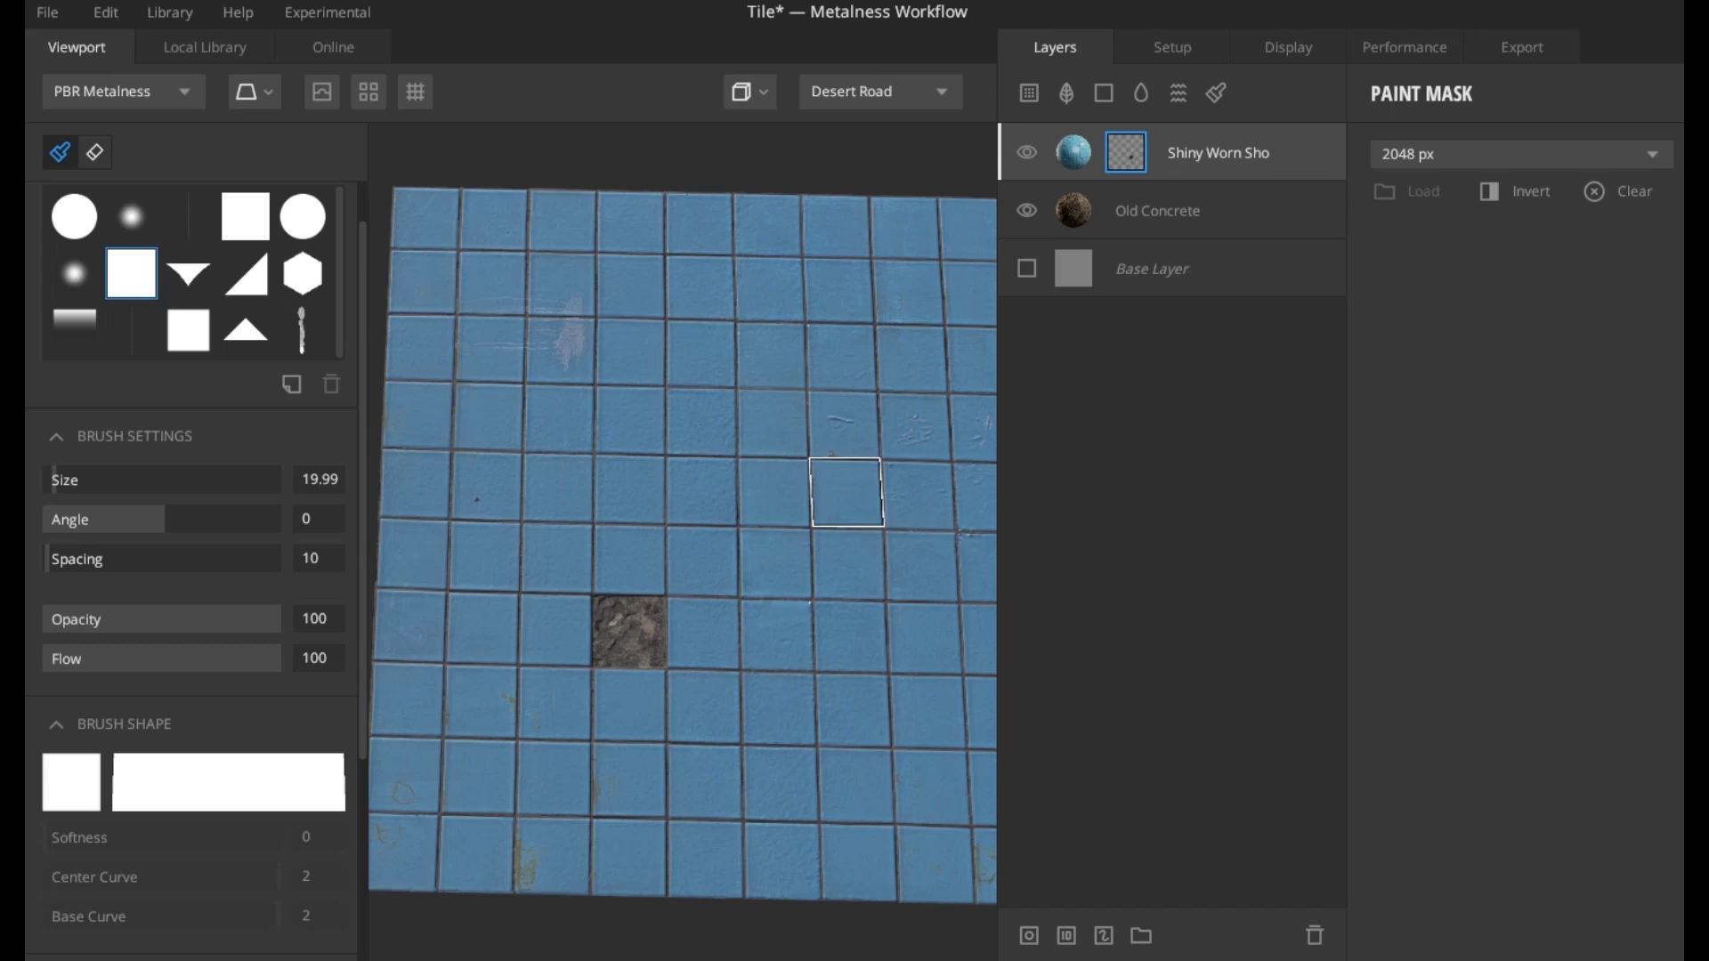
click(847, 492)
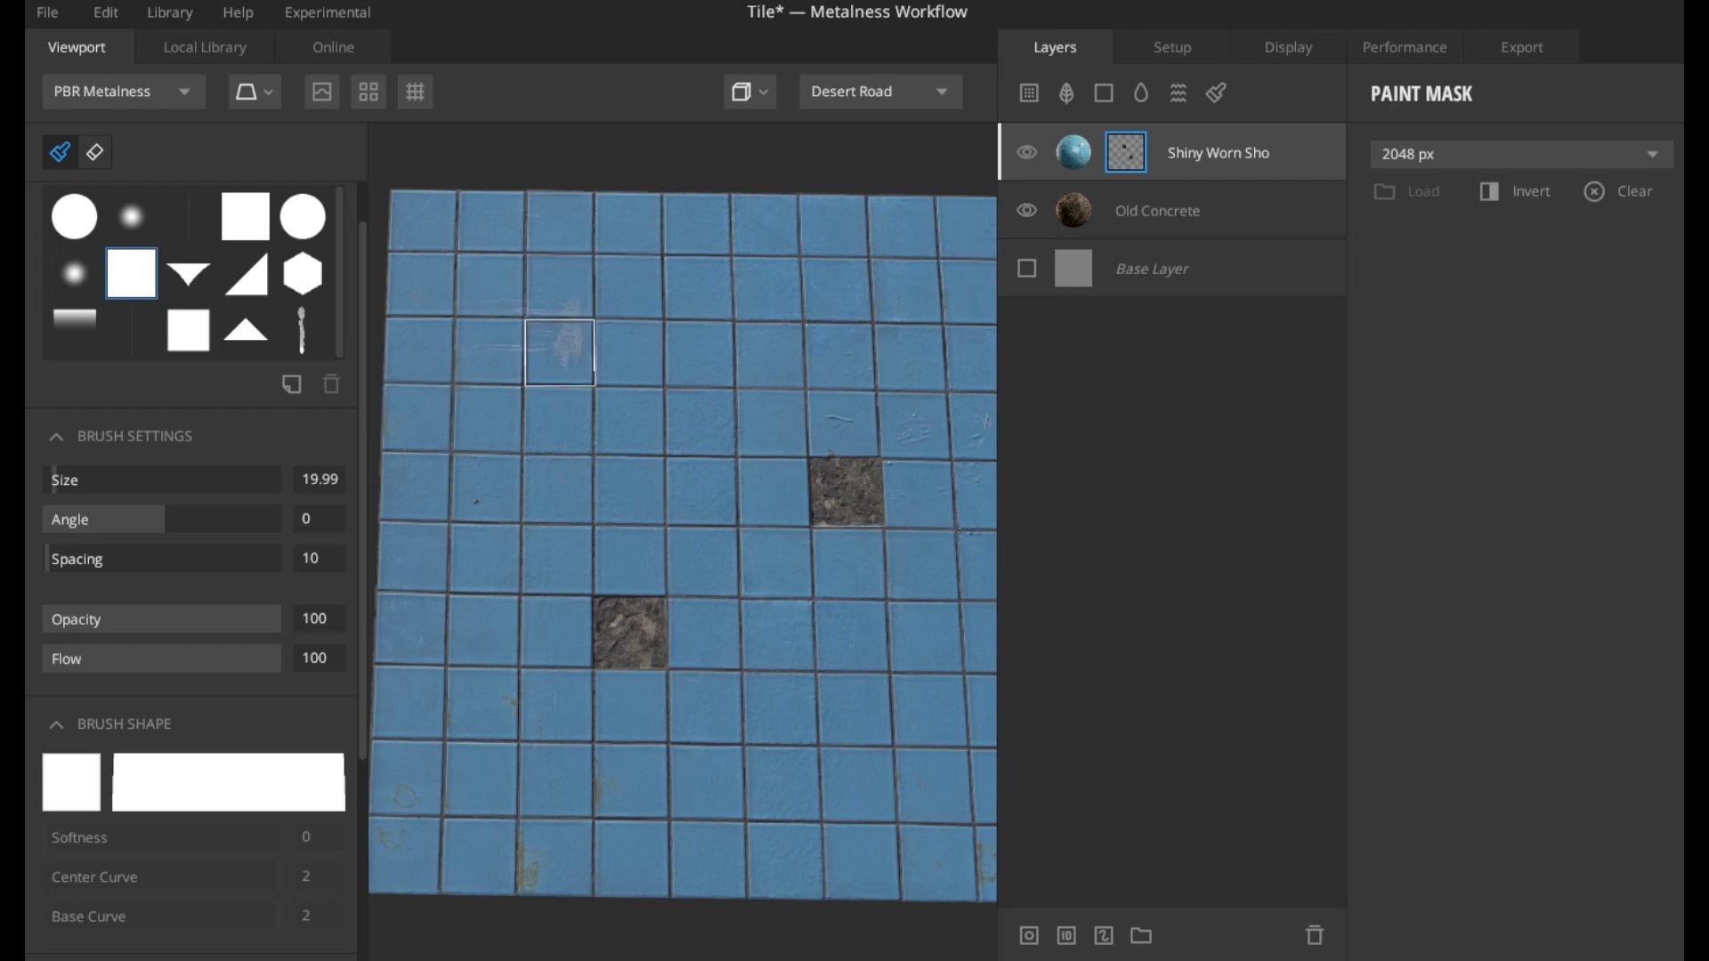
click(562, 351)
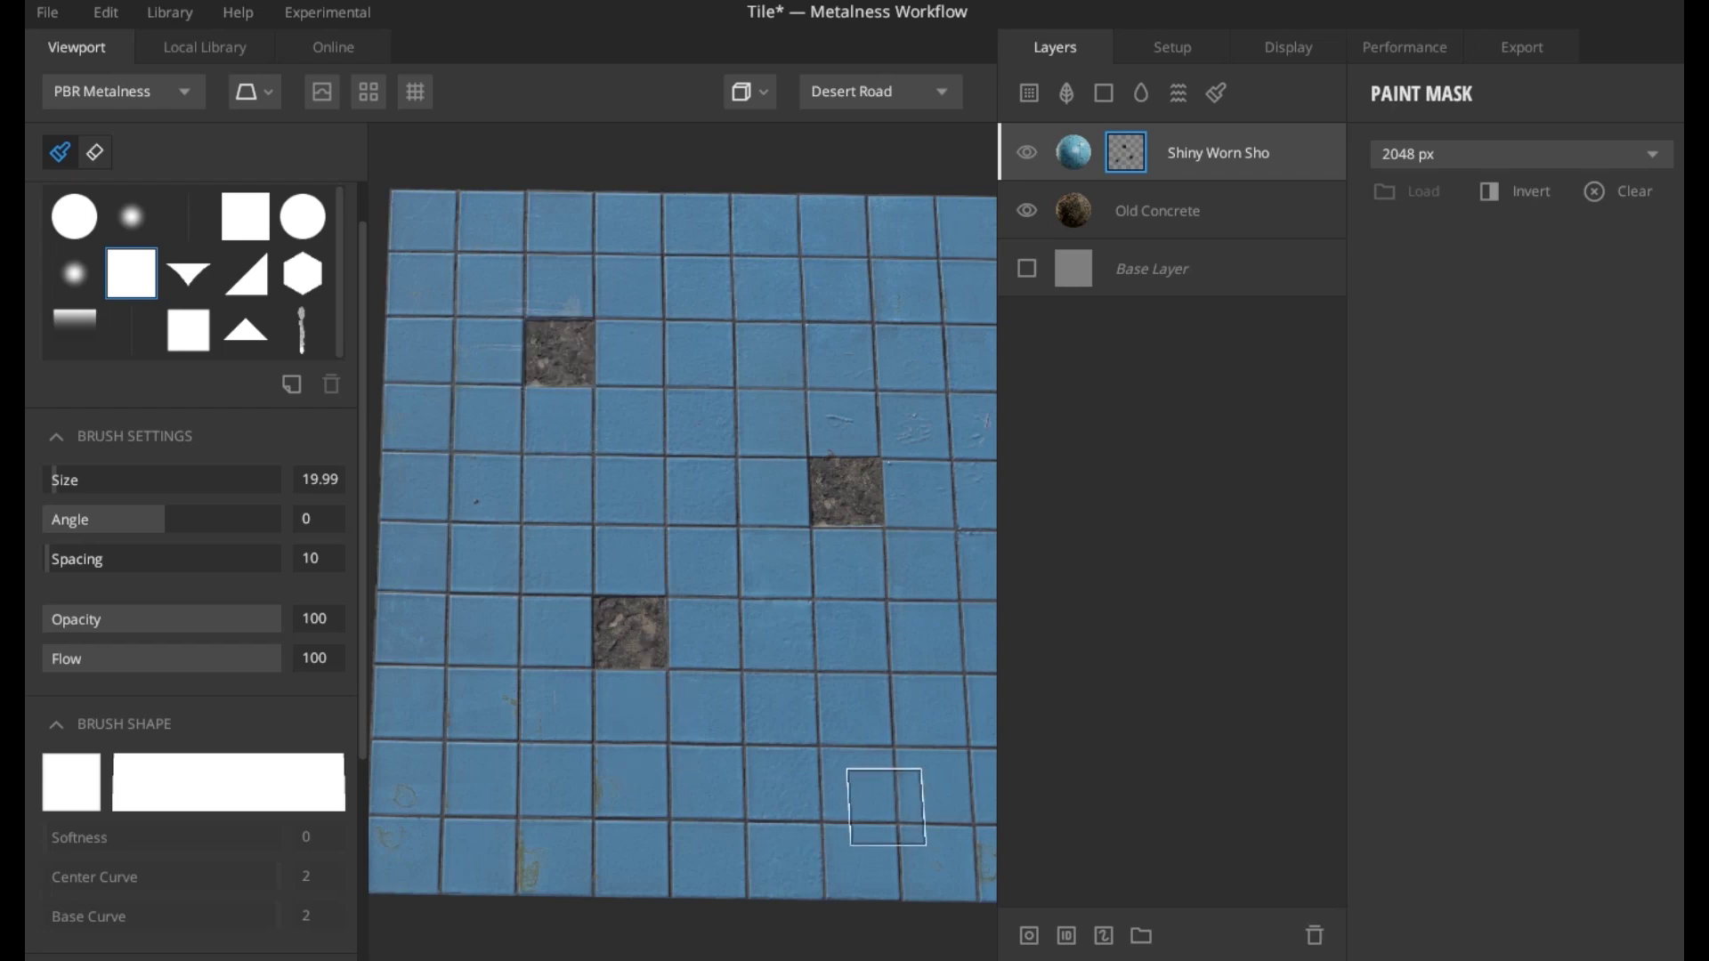
alt+drag(886, 805, 788, 744)
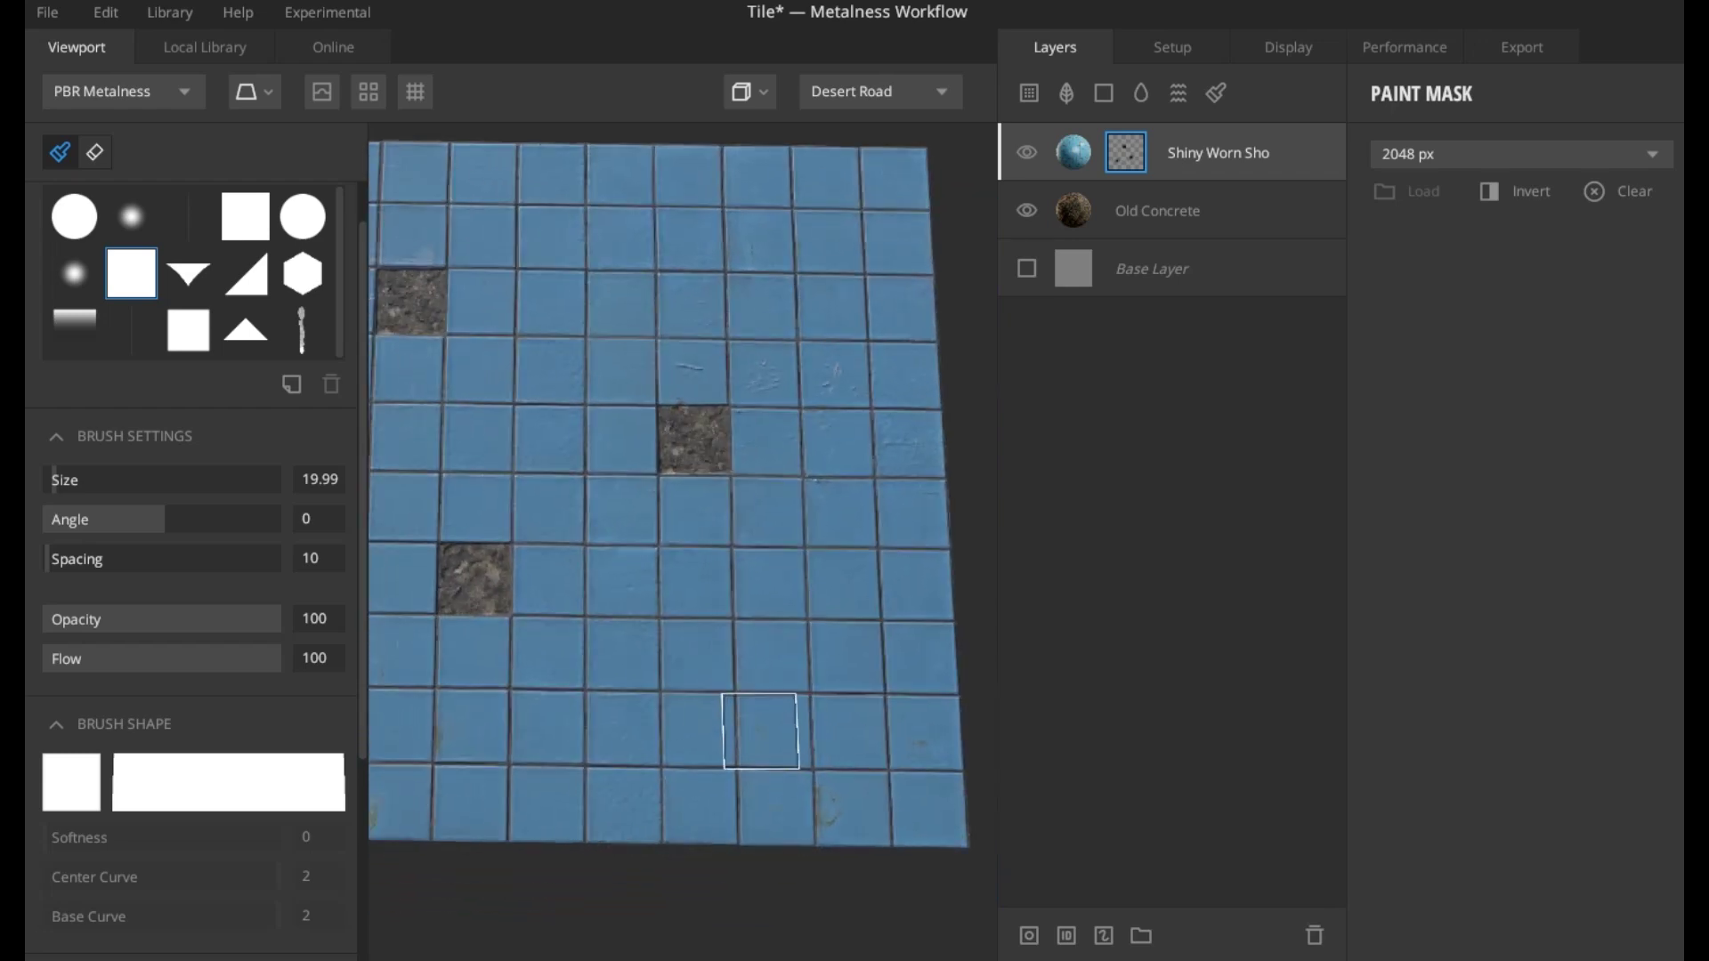
click(775, 731)
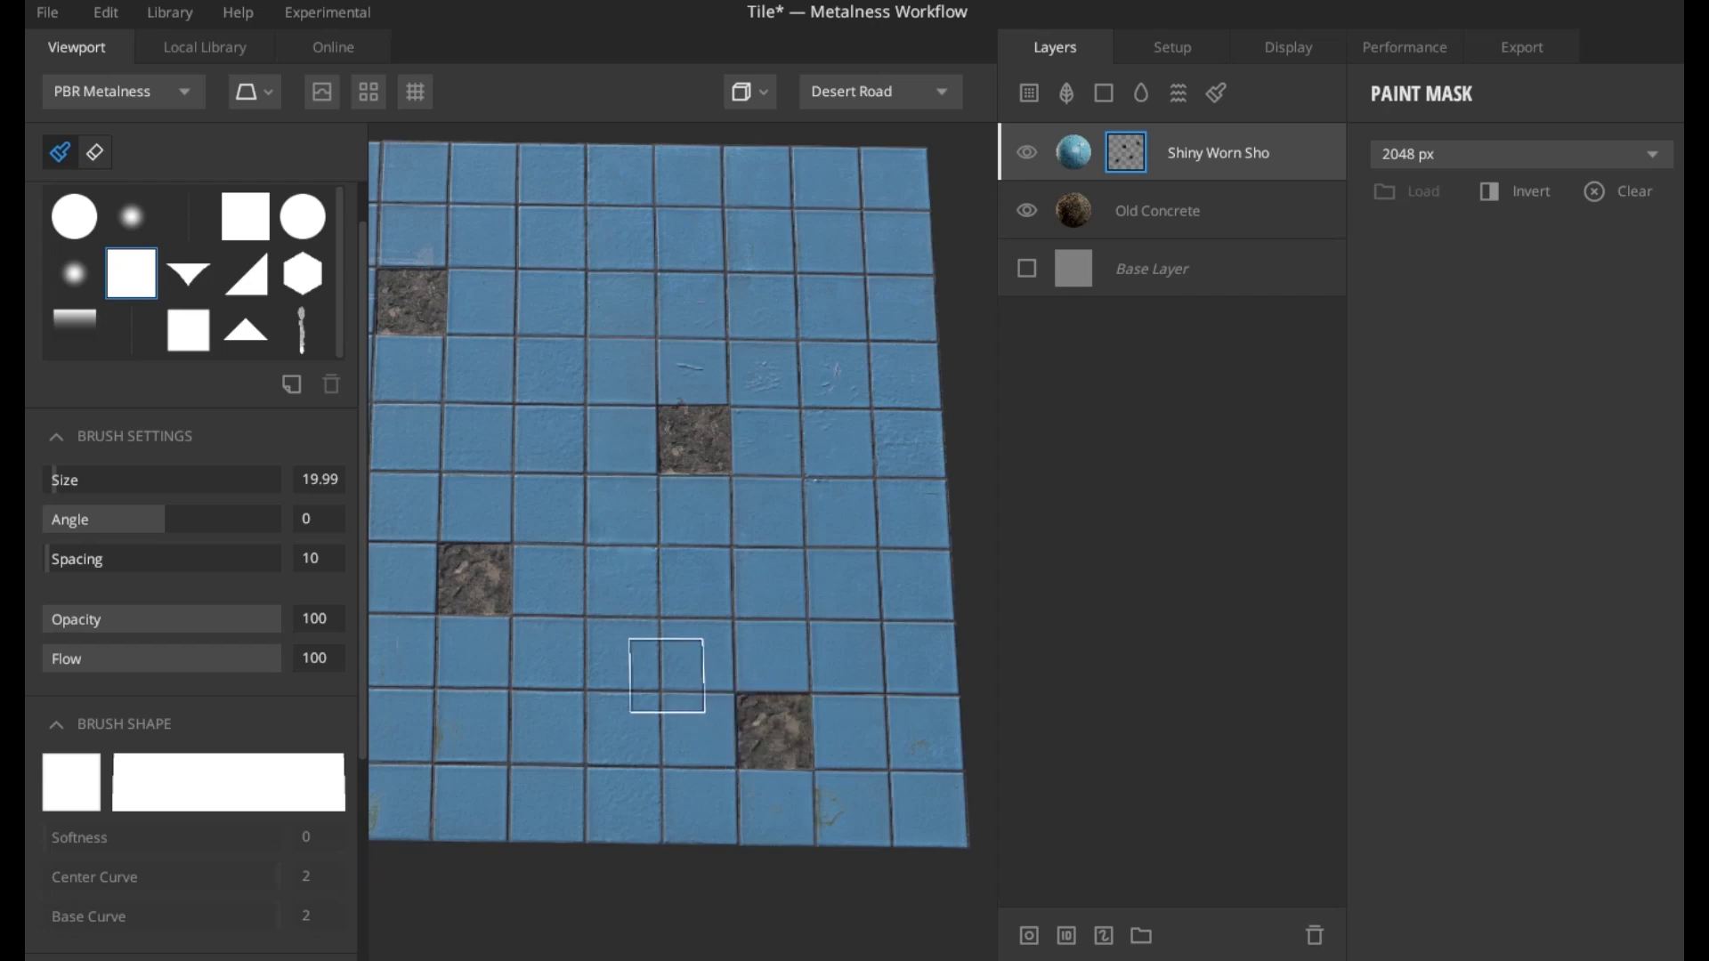
- Knock out two more tiles at top right and bottom left, then save the project
alt+drag(668, 675, 739, 779)
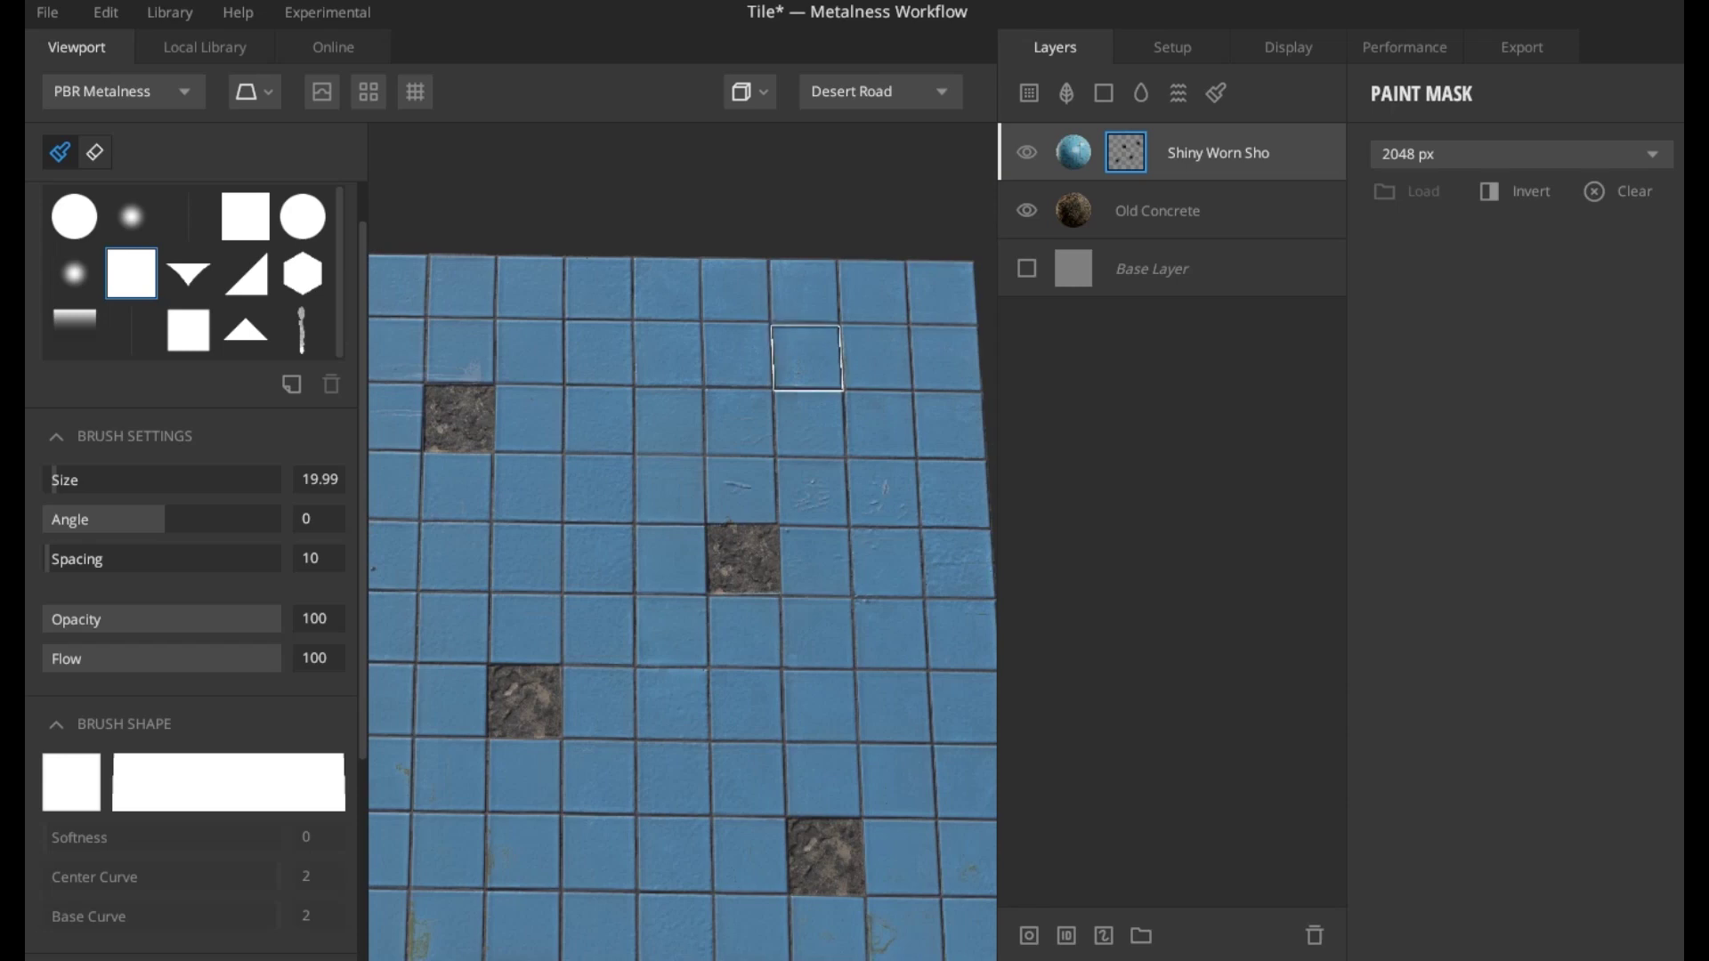
click(806, 357)
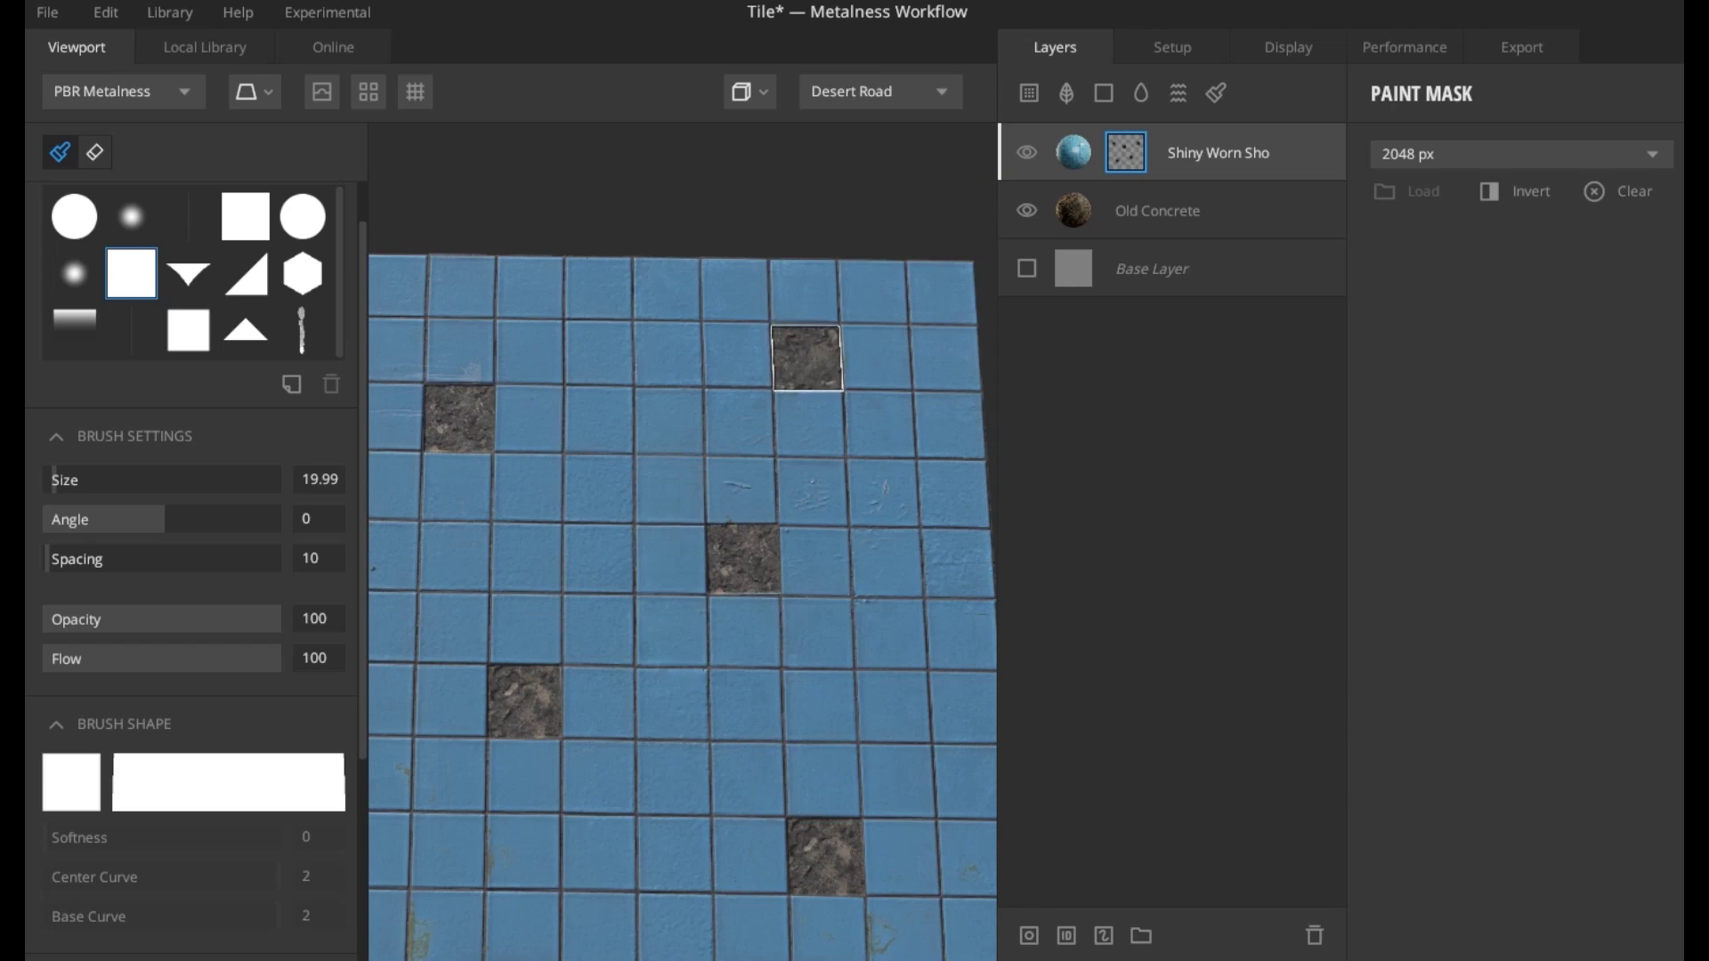
scroll(744, 408, down, 2)
middle_drag(682, 687, 725, 622)
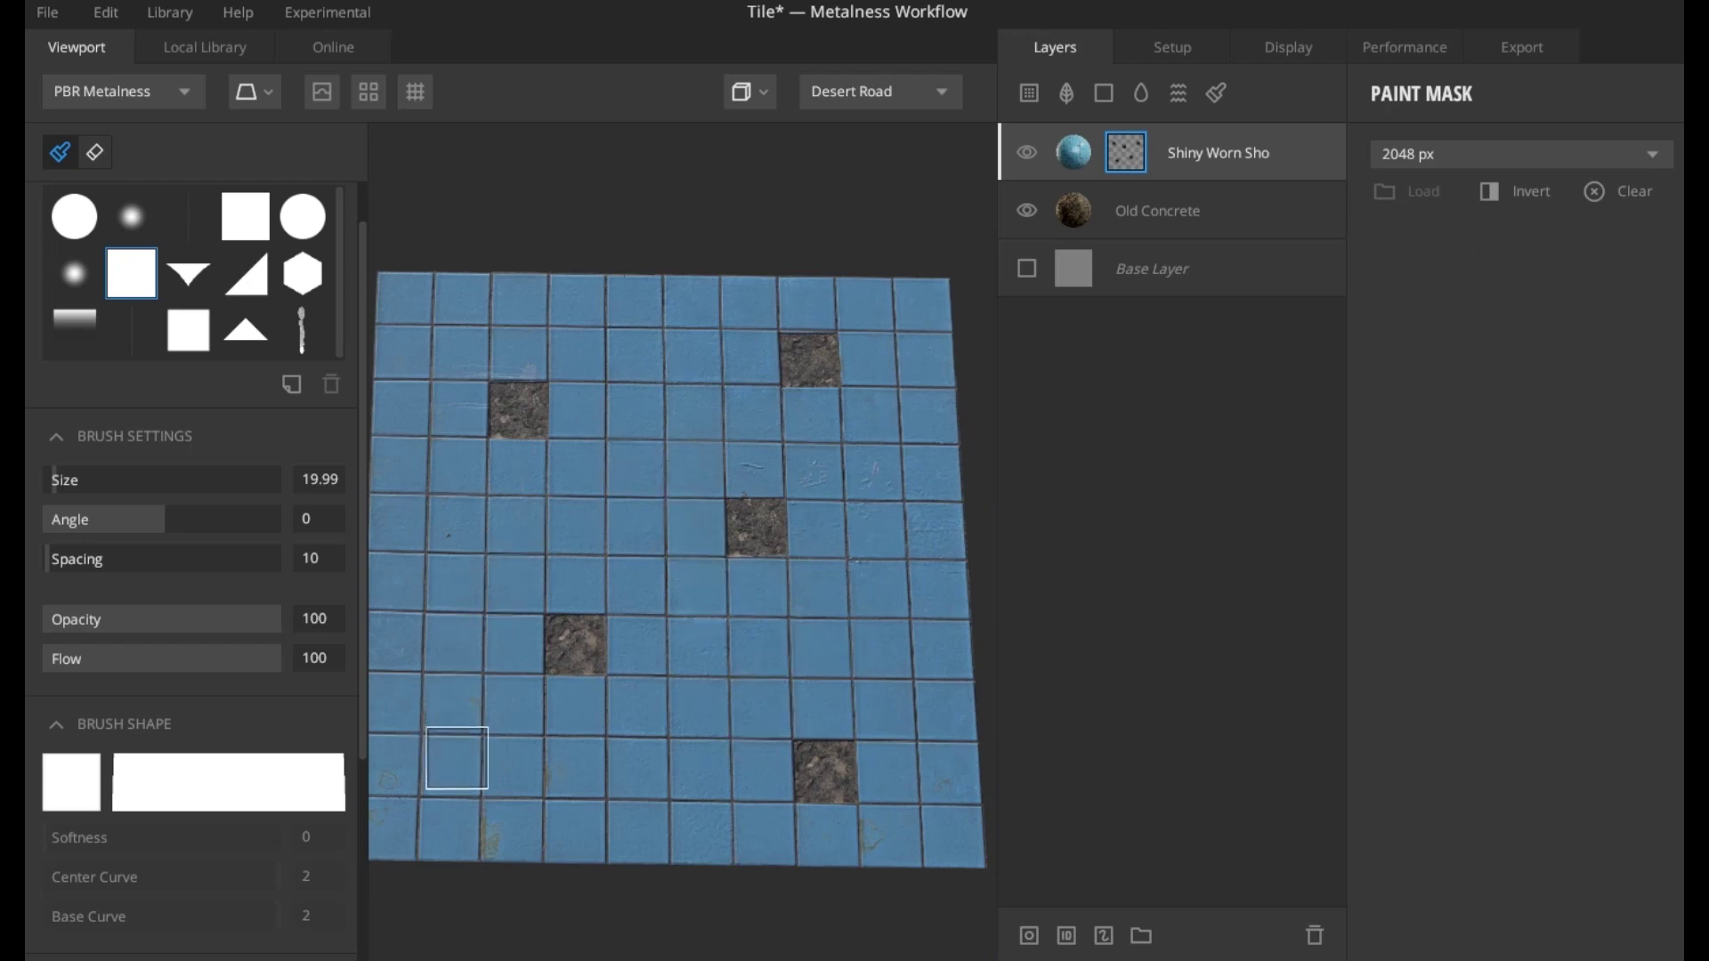
click(448, 766)
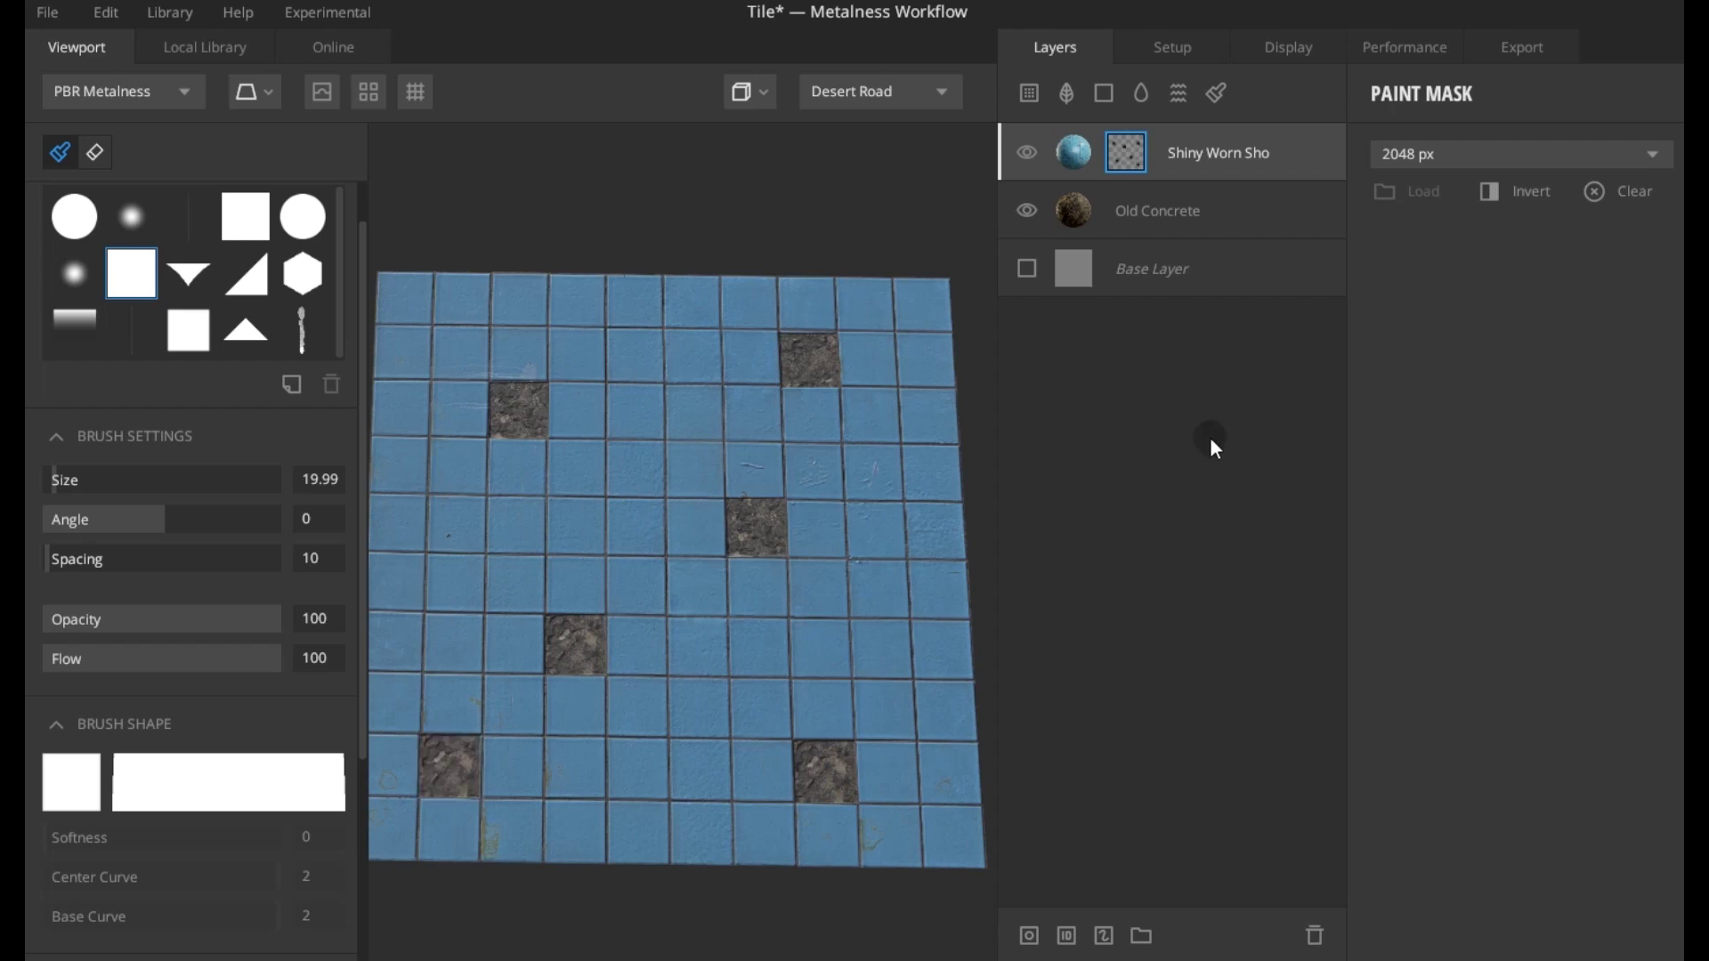
key(ctrl+s)
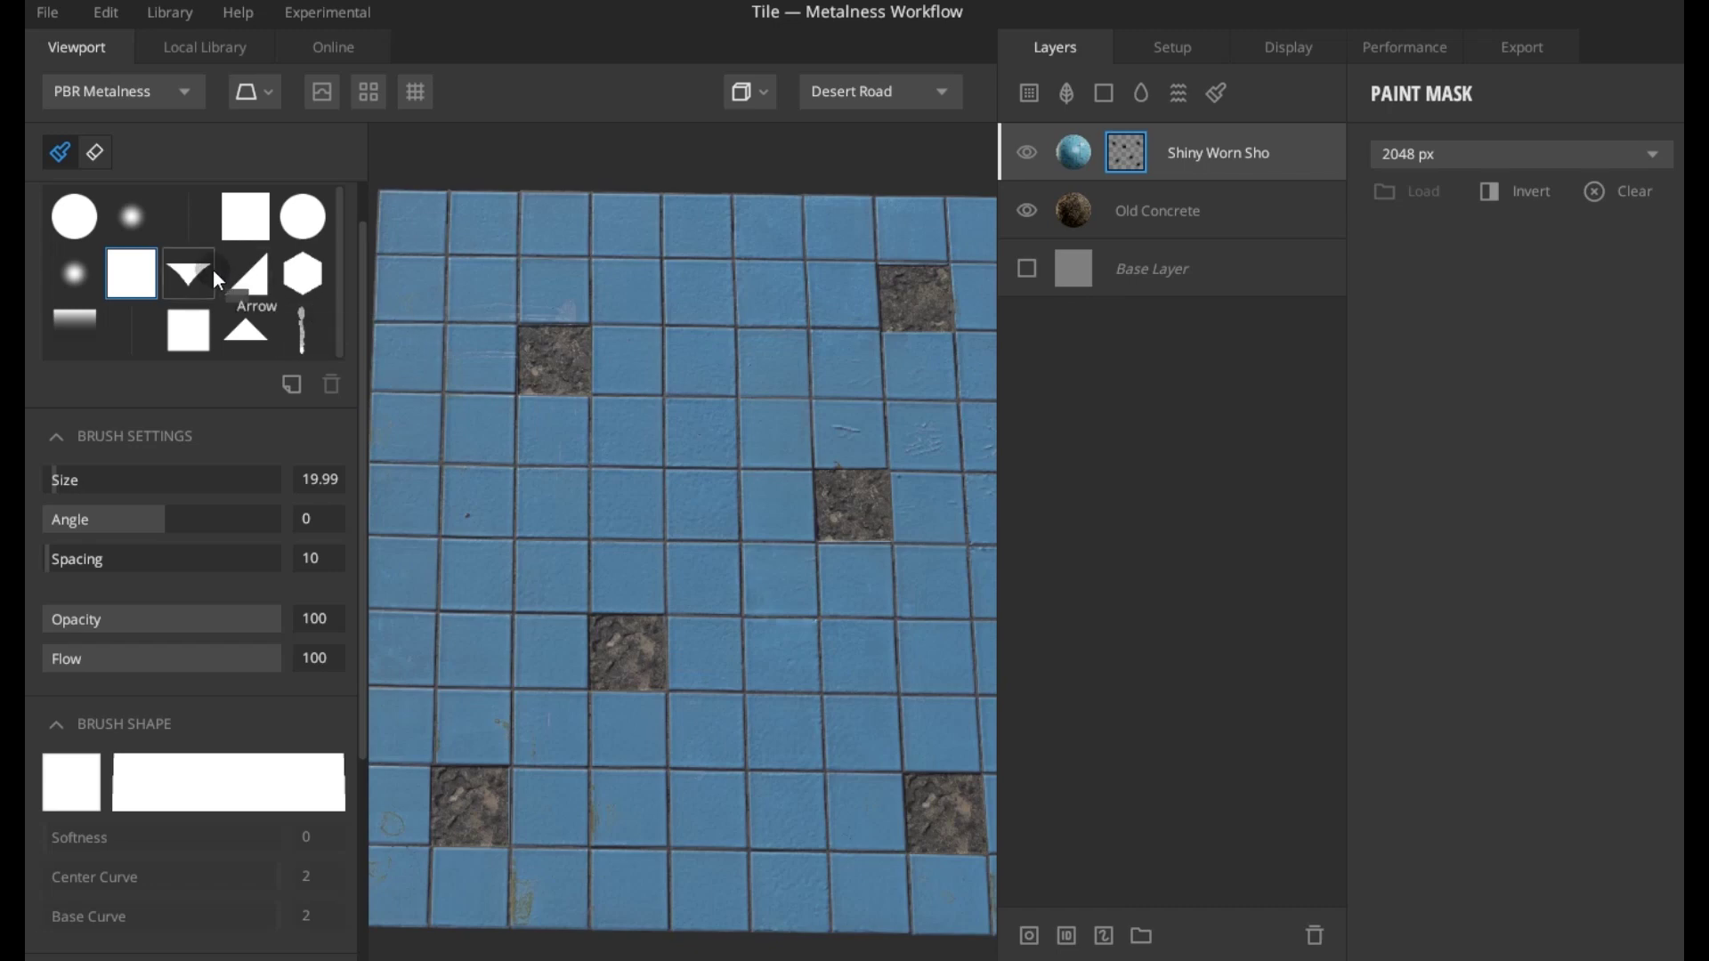
- Switch to the Diagonal Square brush and break half of a tile into concrete
click(233, 333)
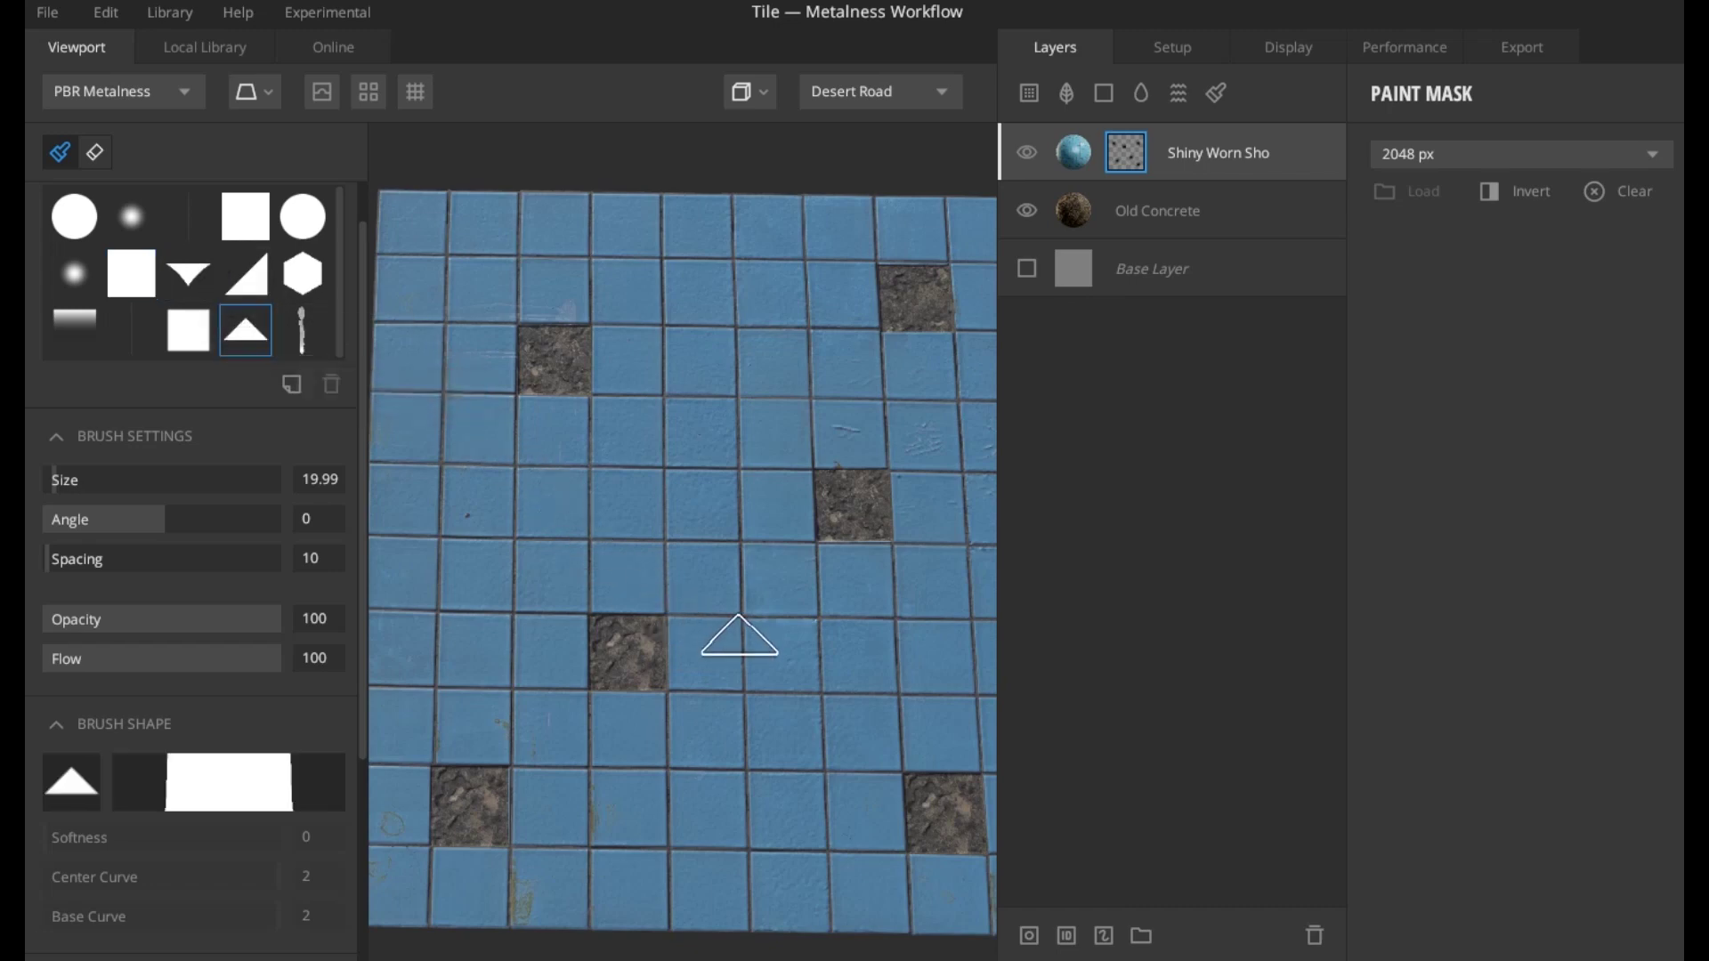
scroll(798, 656, up, 3)
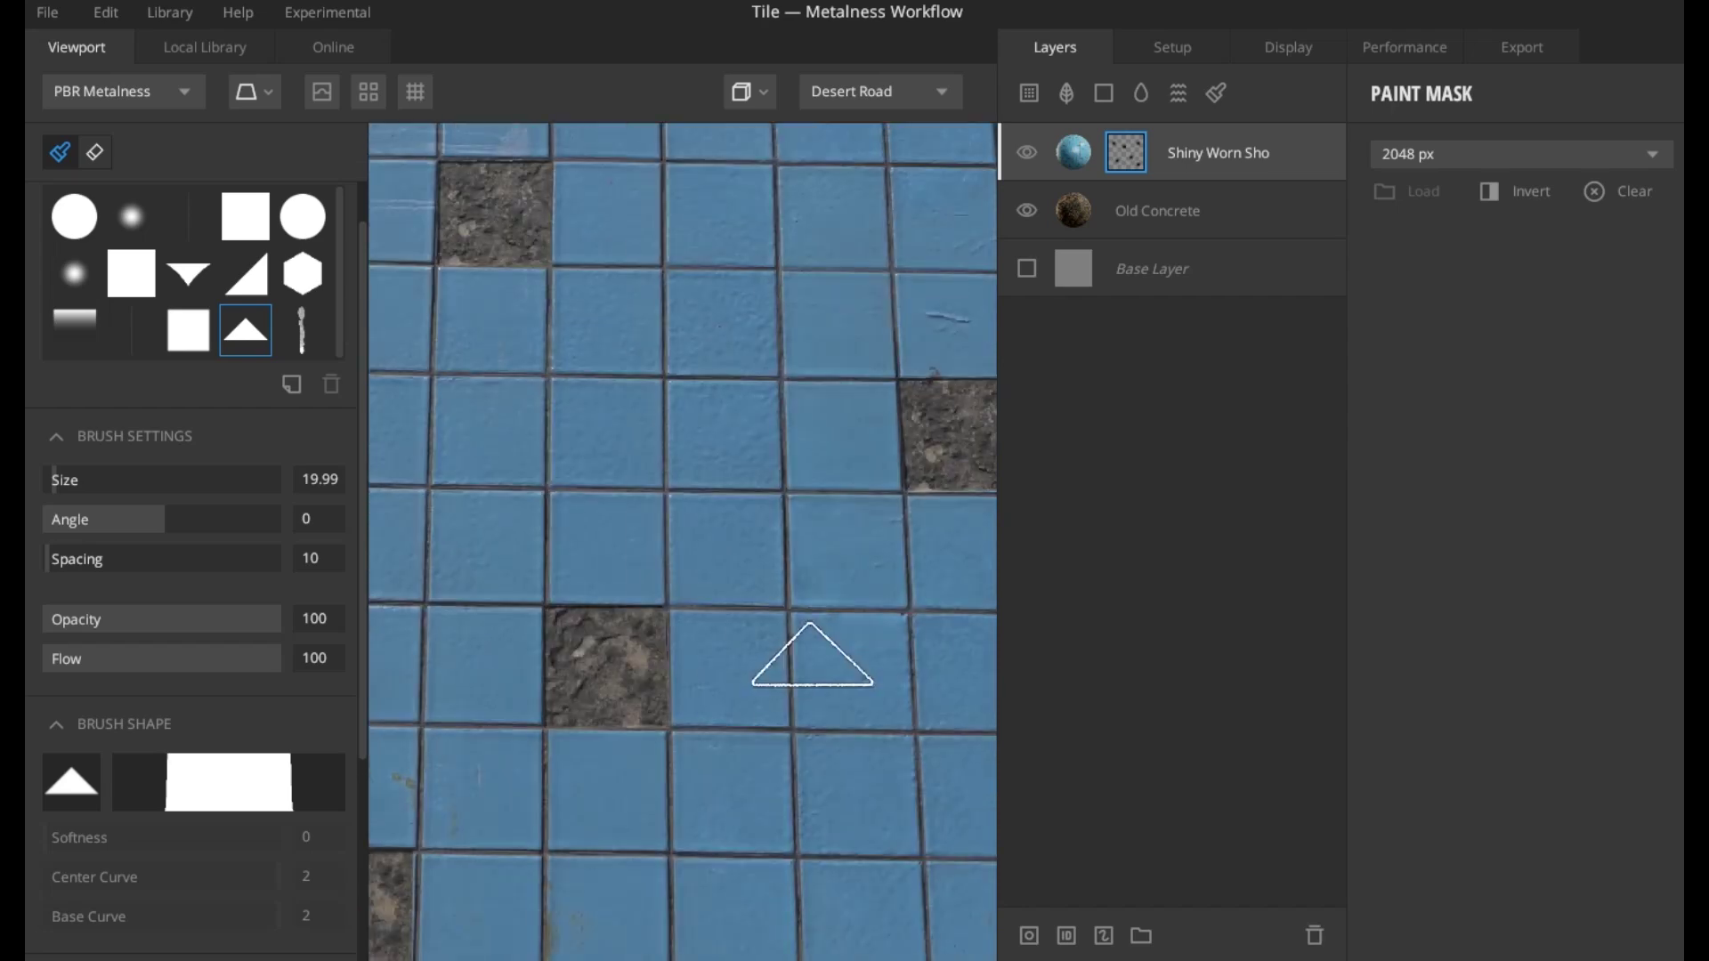
middle_drag(802, 665, 546, 623)
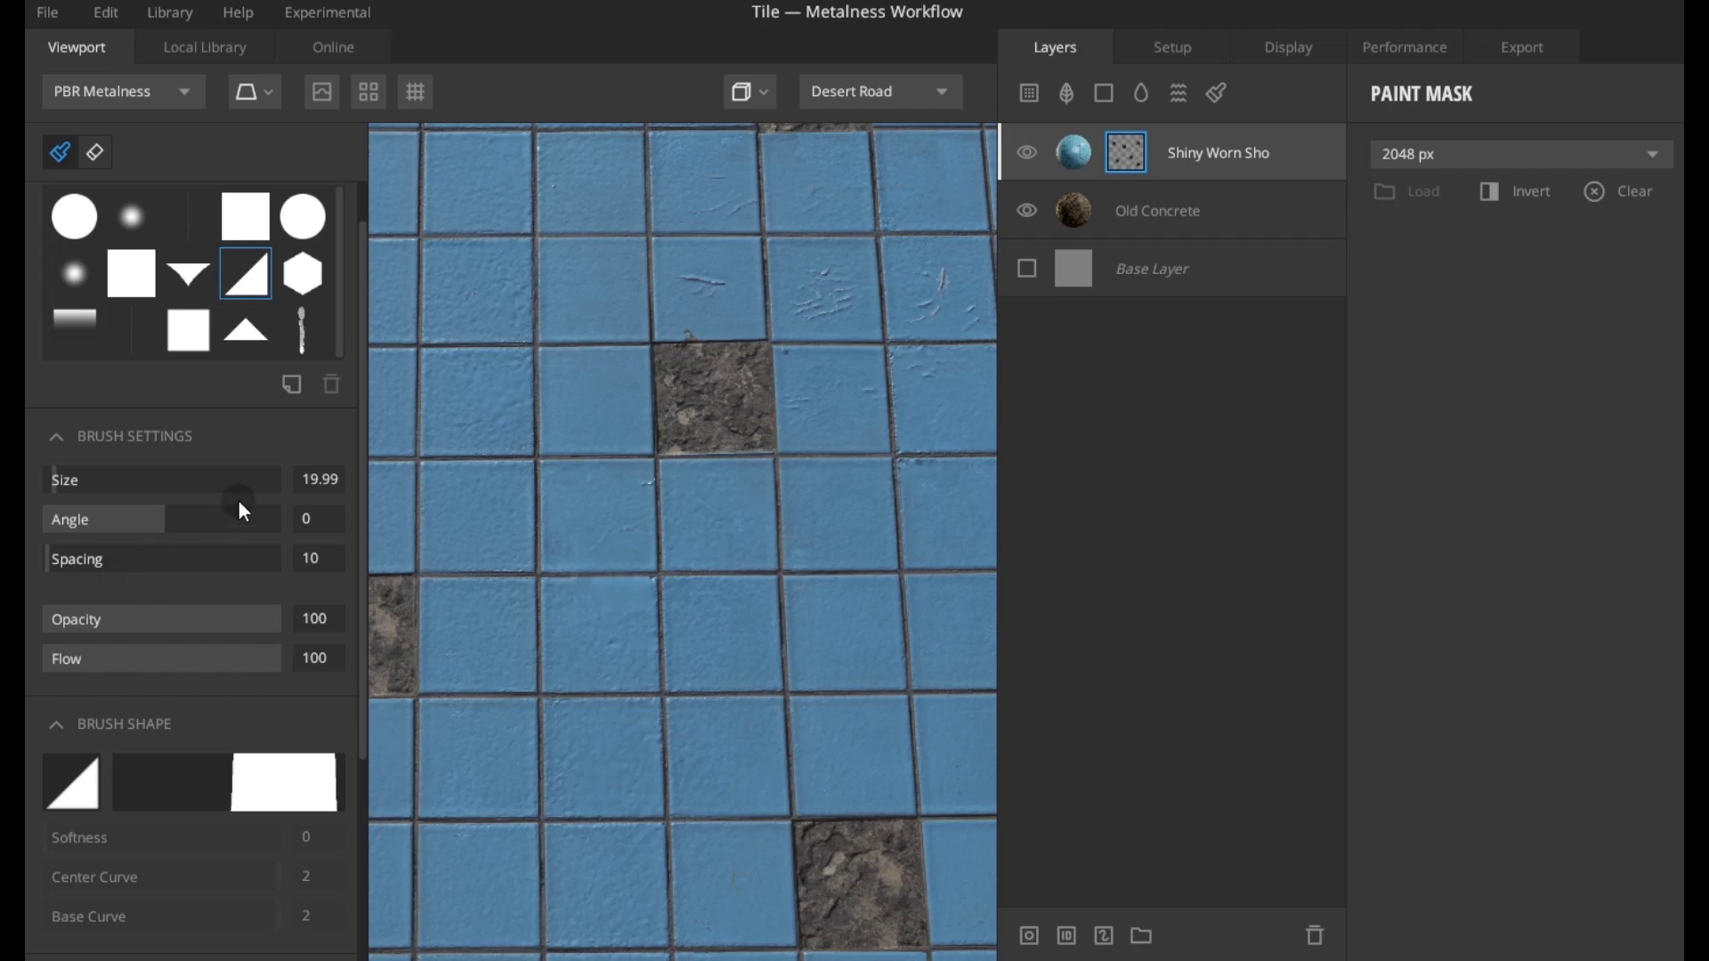
click(244, 338)
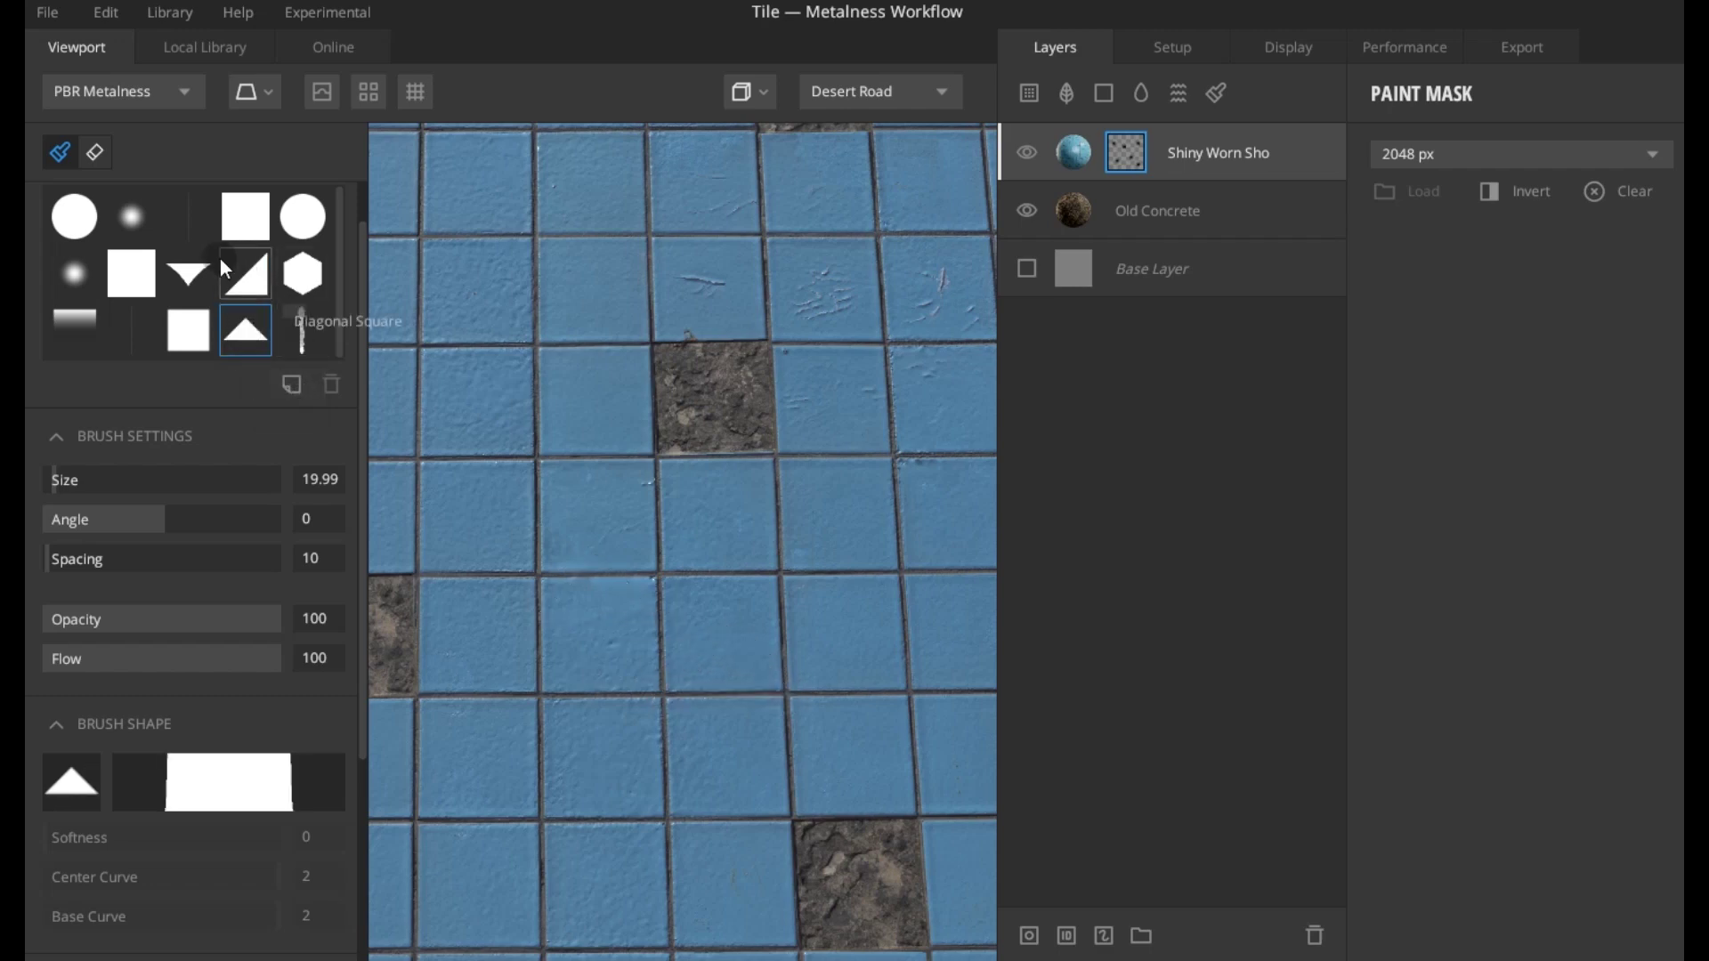
click(244, 274)
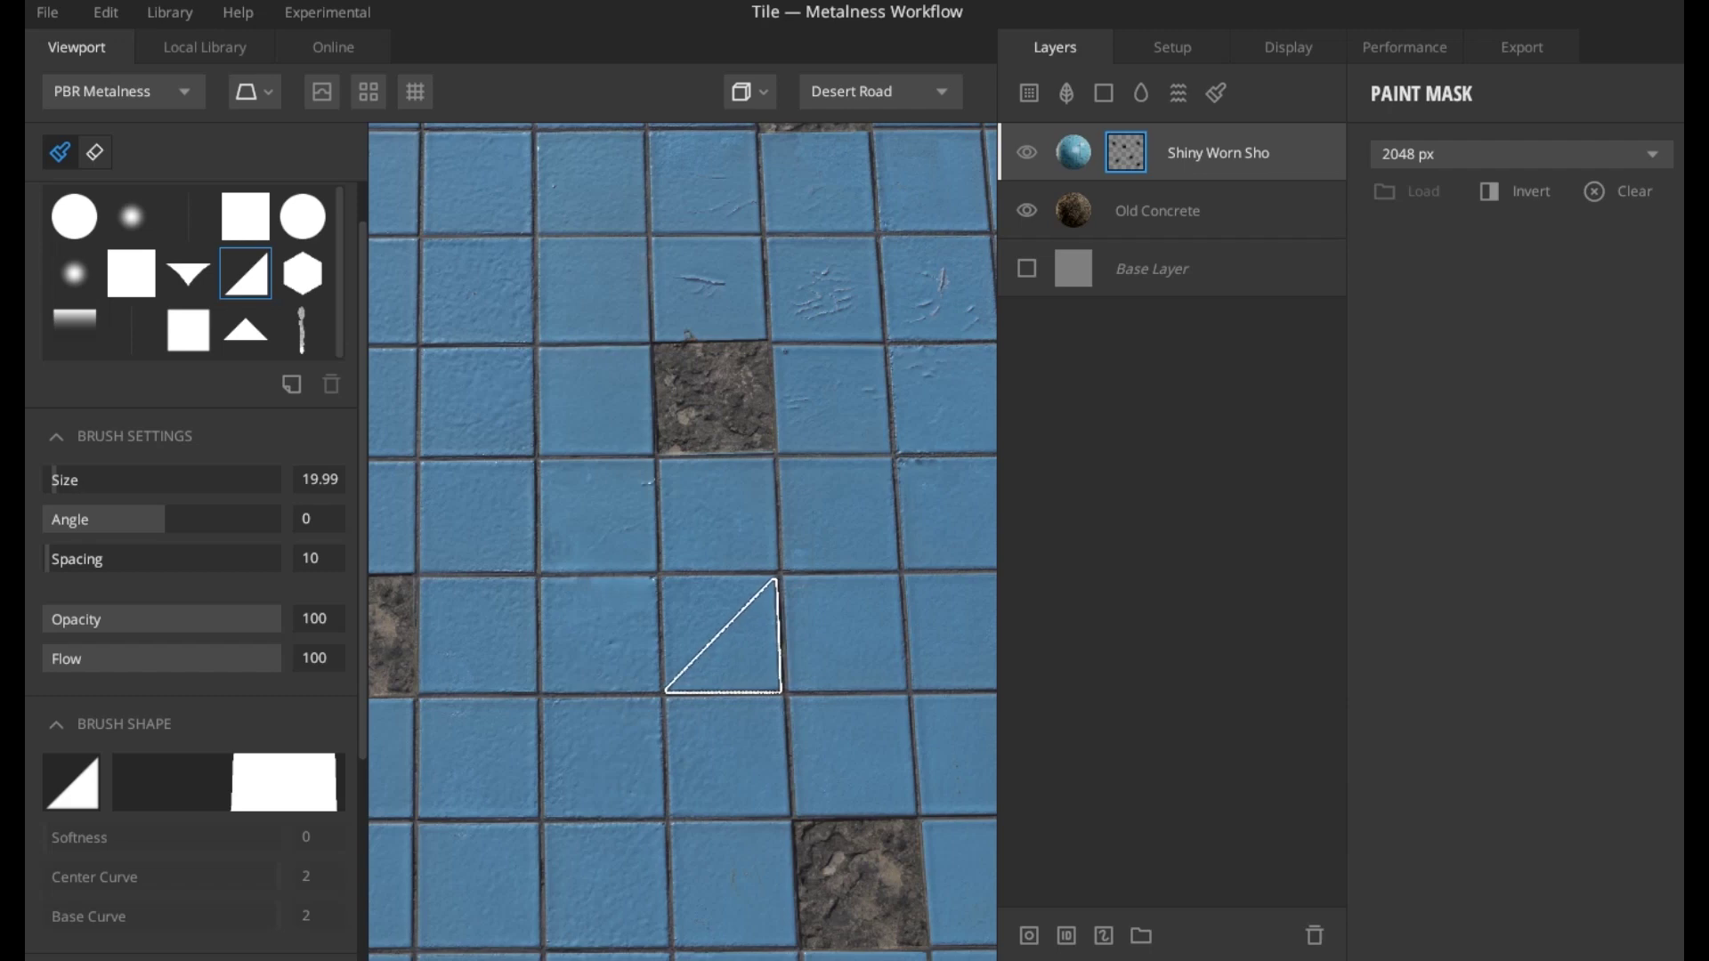
click(723, 636)
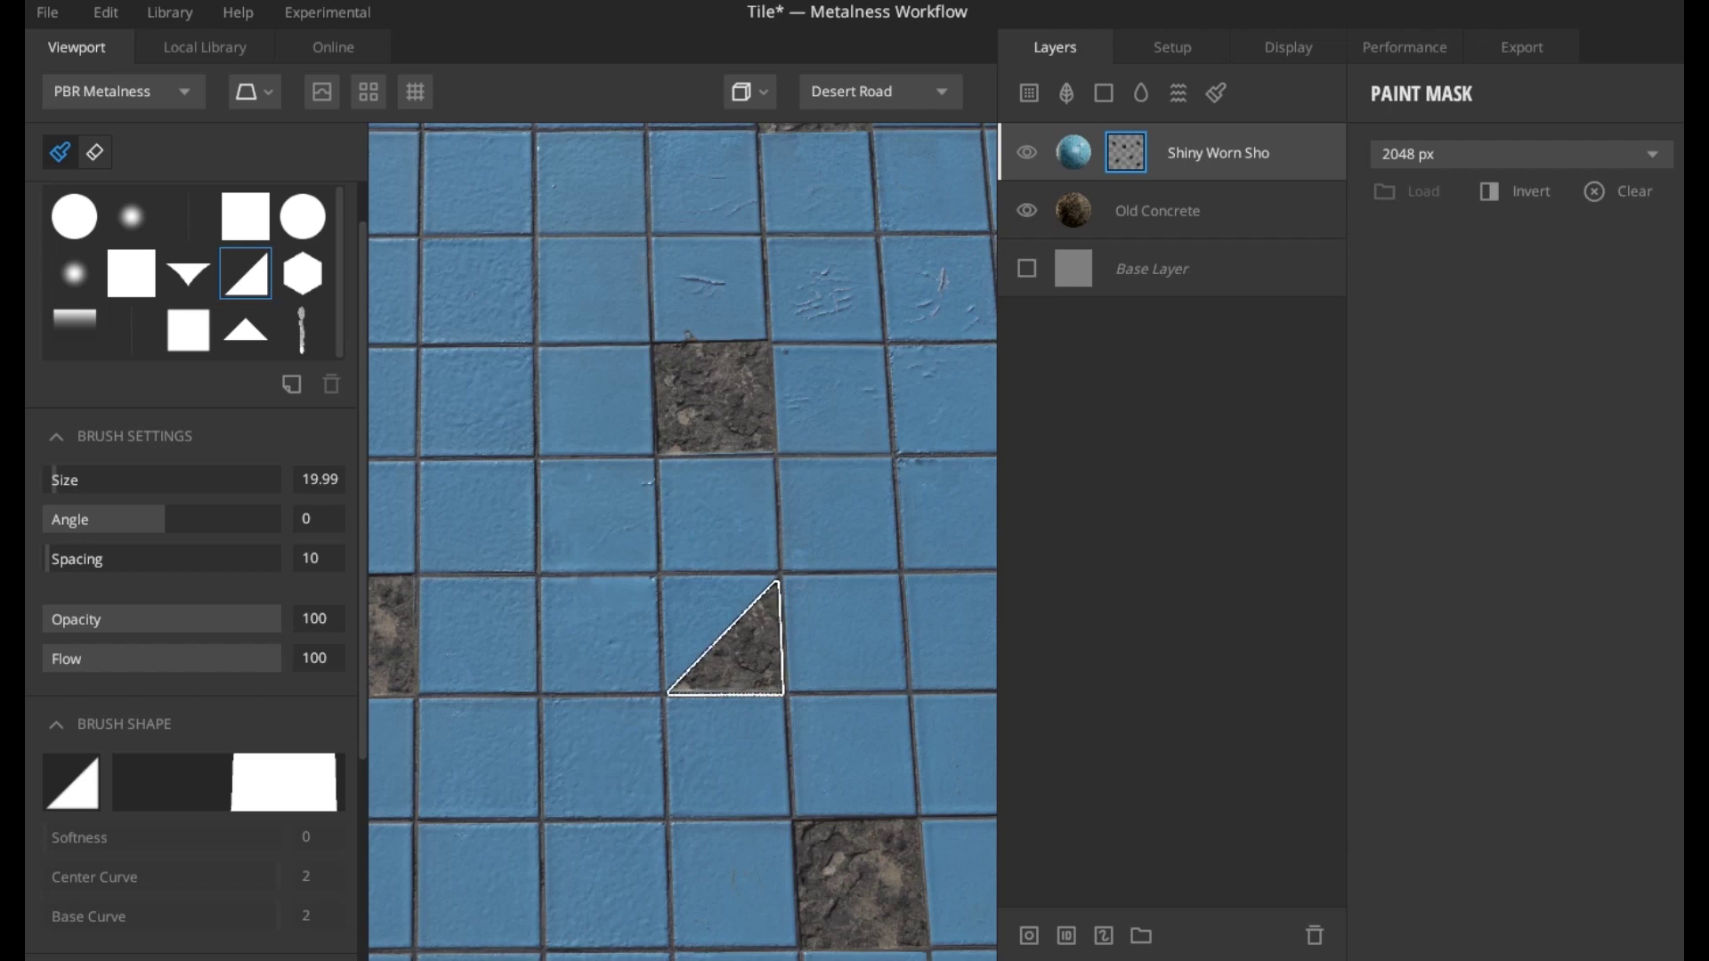
- Stamp diagonal concrete breaks into two more tiles with the Diagonal Square brush
click(726, 637)
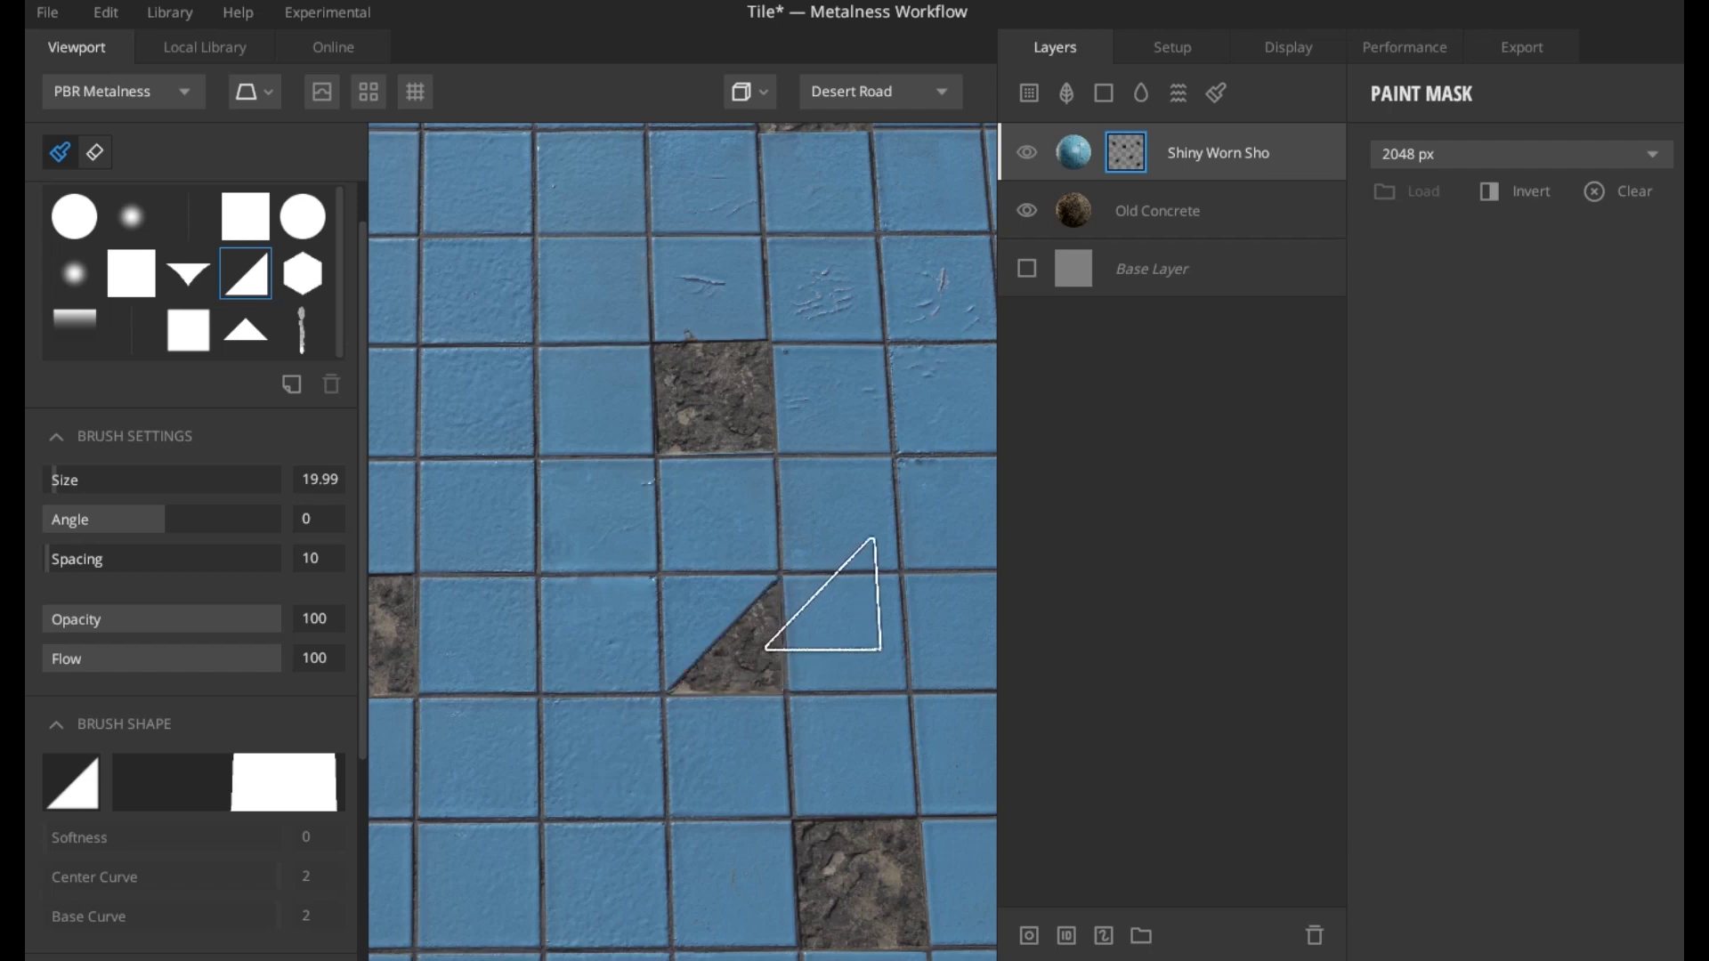
scroll(569, 663, down, 3)
alt+drag(592, 656, 898, 753)
scroll(513, 504, up, 2)
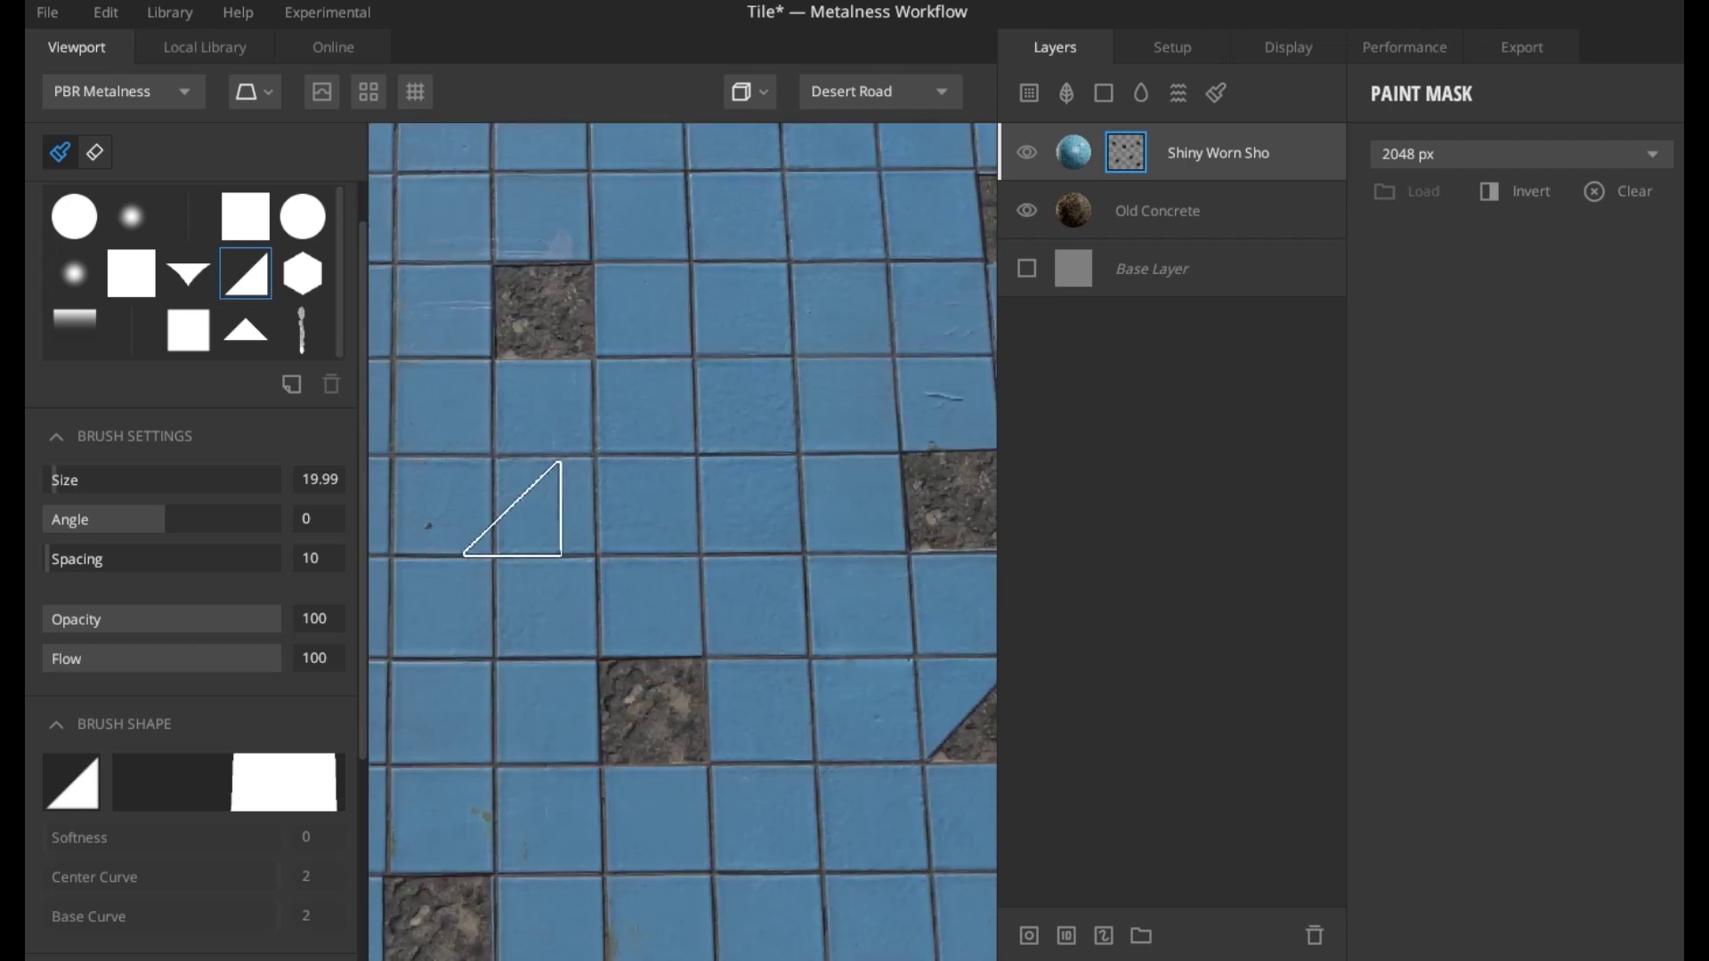
scroll(519, 507, up, 2)
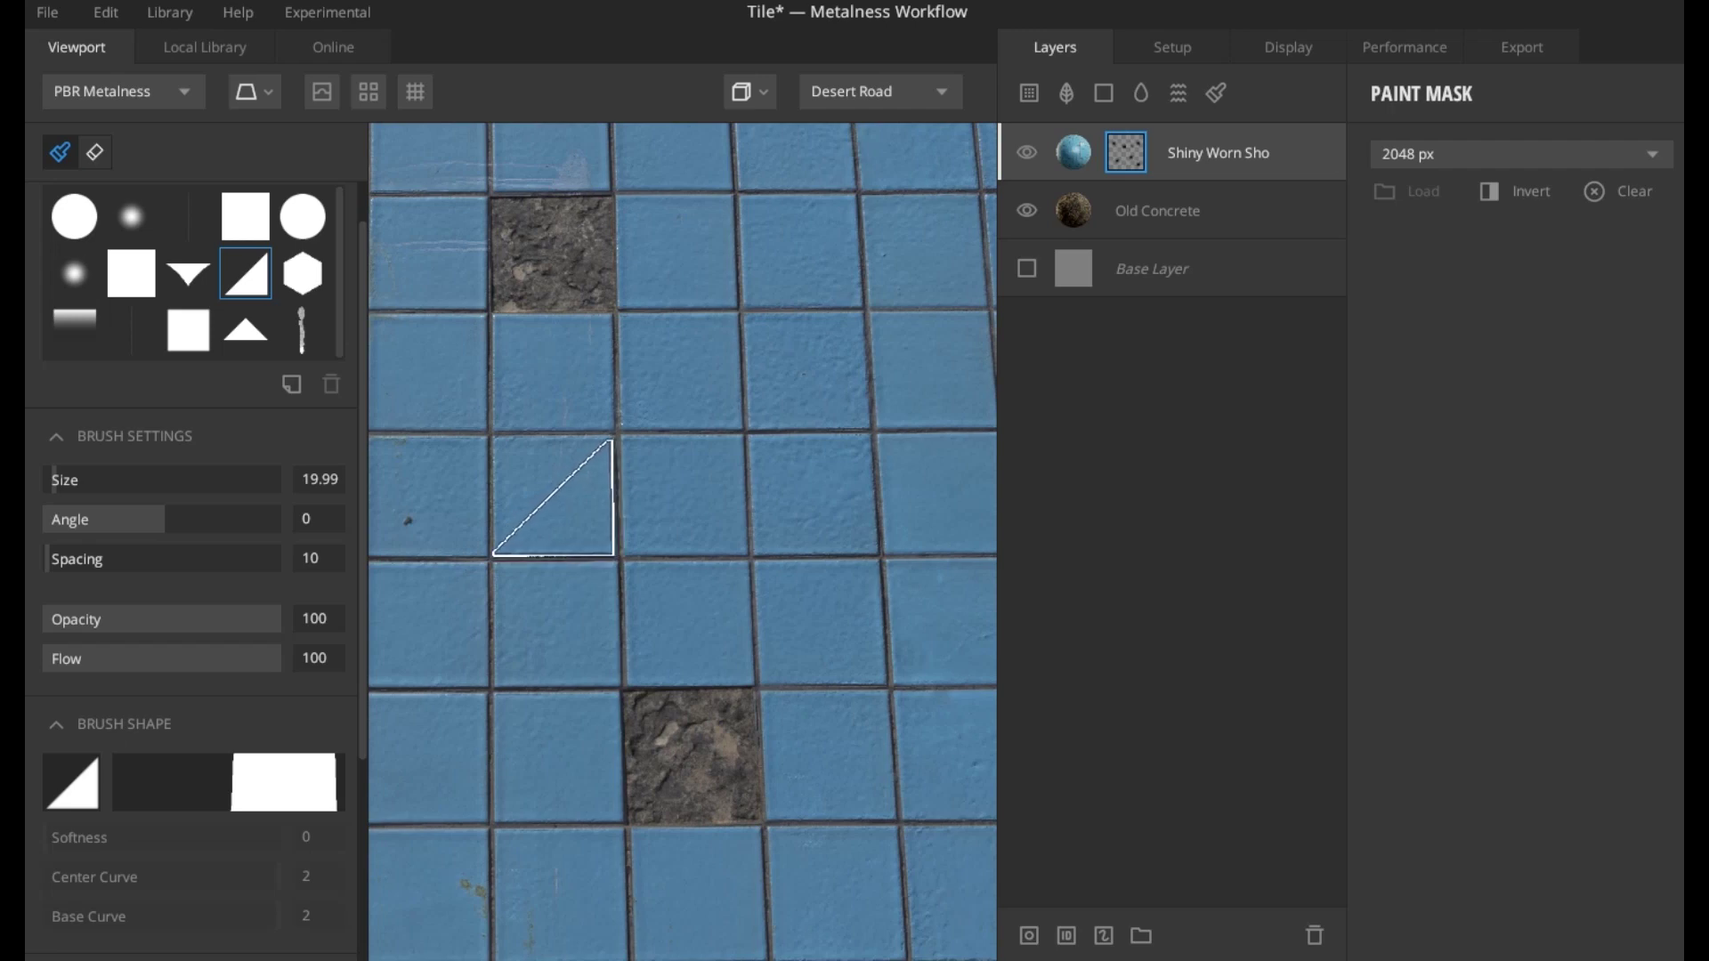
click(553, 498)
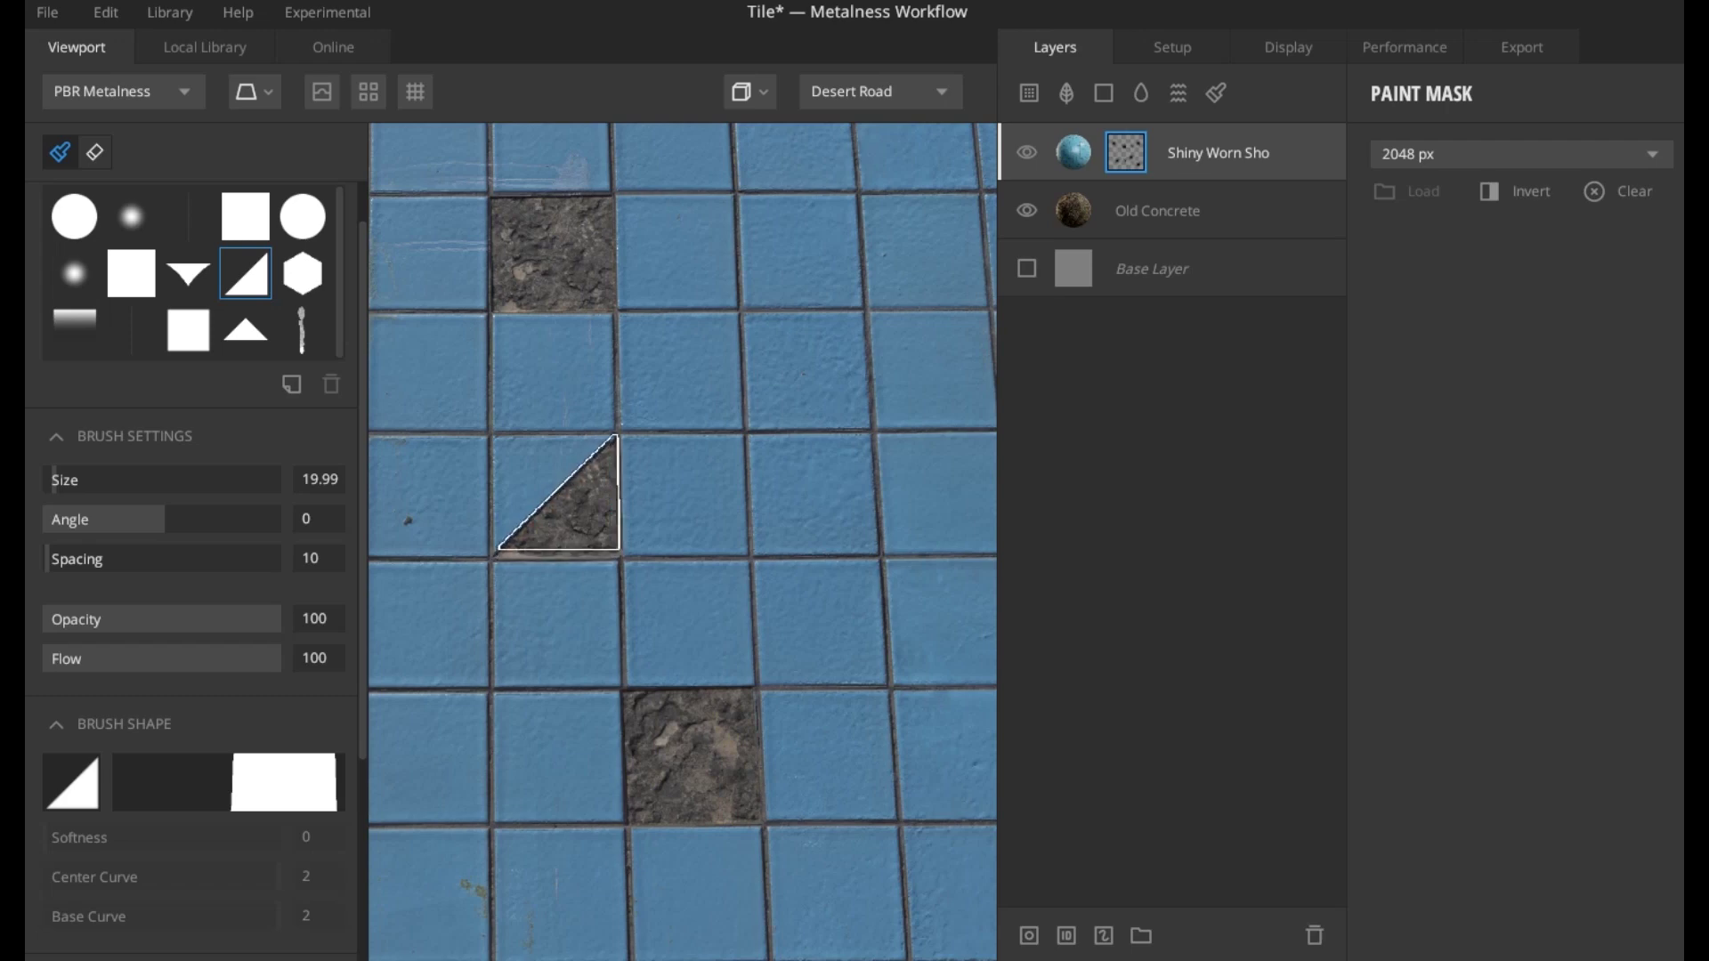
click(556, 492)
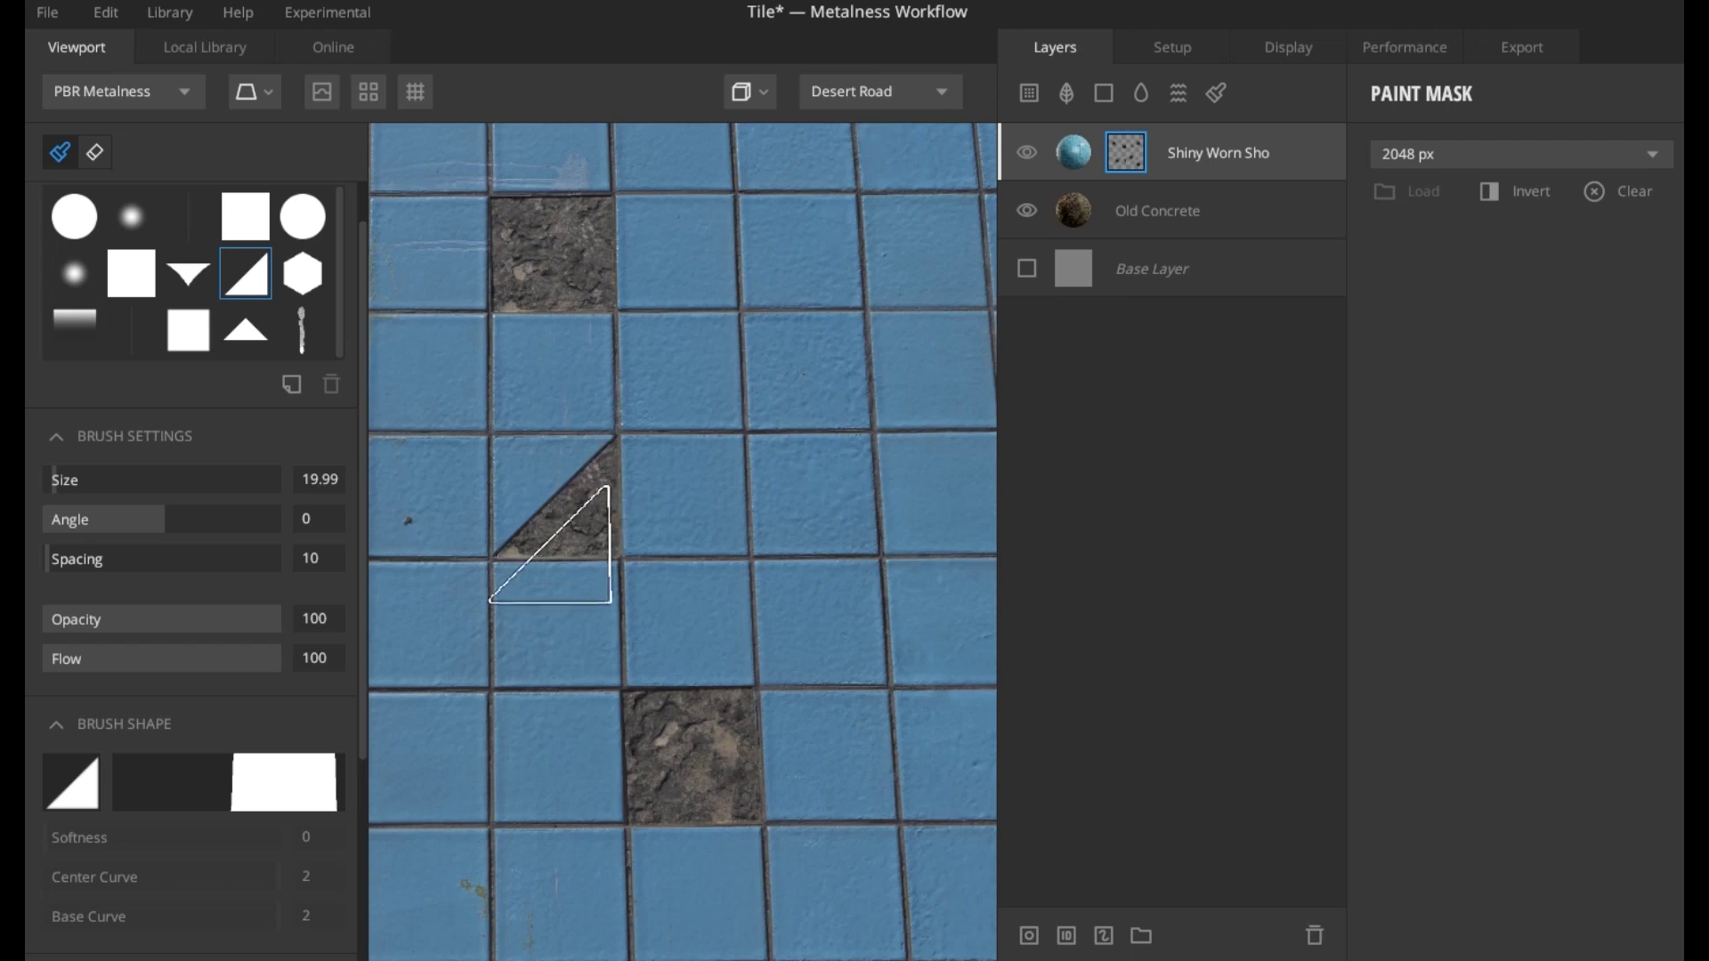
scroll(537, 573, down, 1)
scroll(507, 603, down, 1)
scroll(521, 608, down, 1)
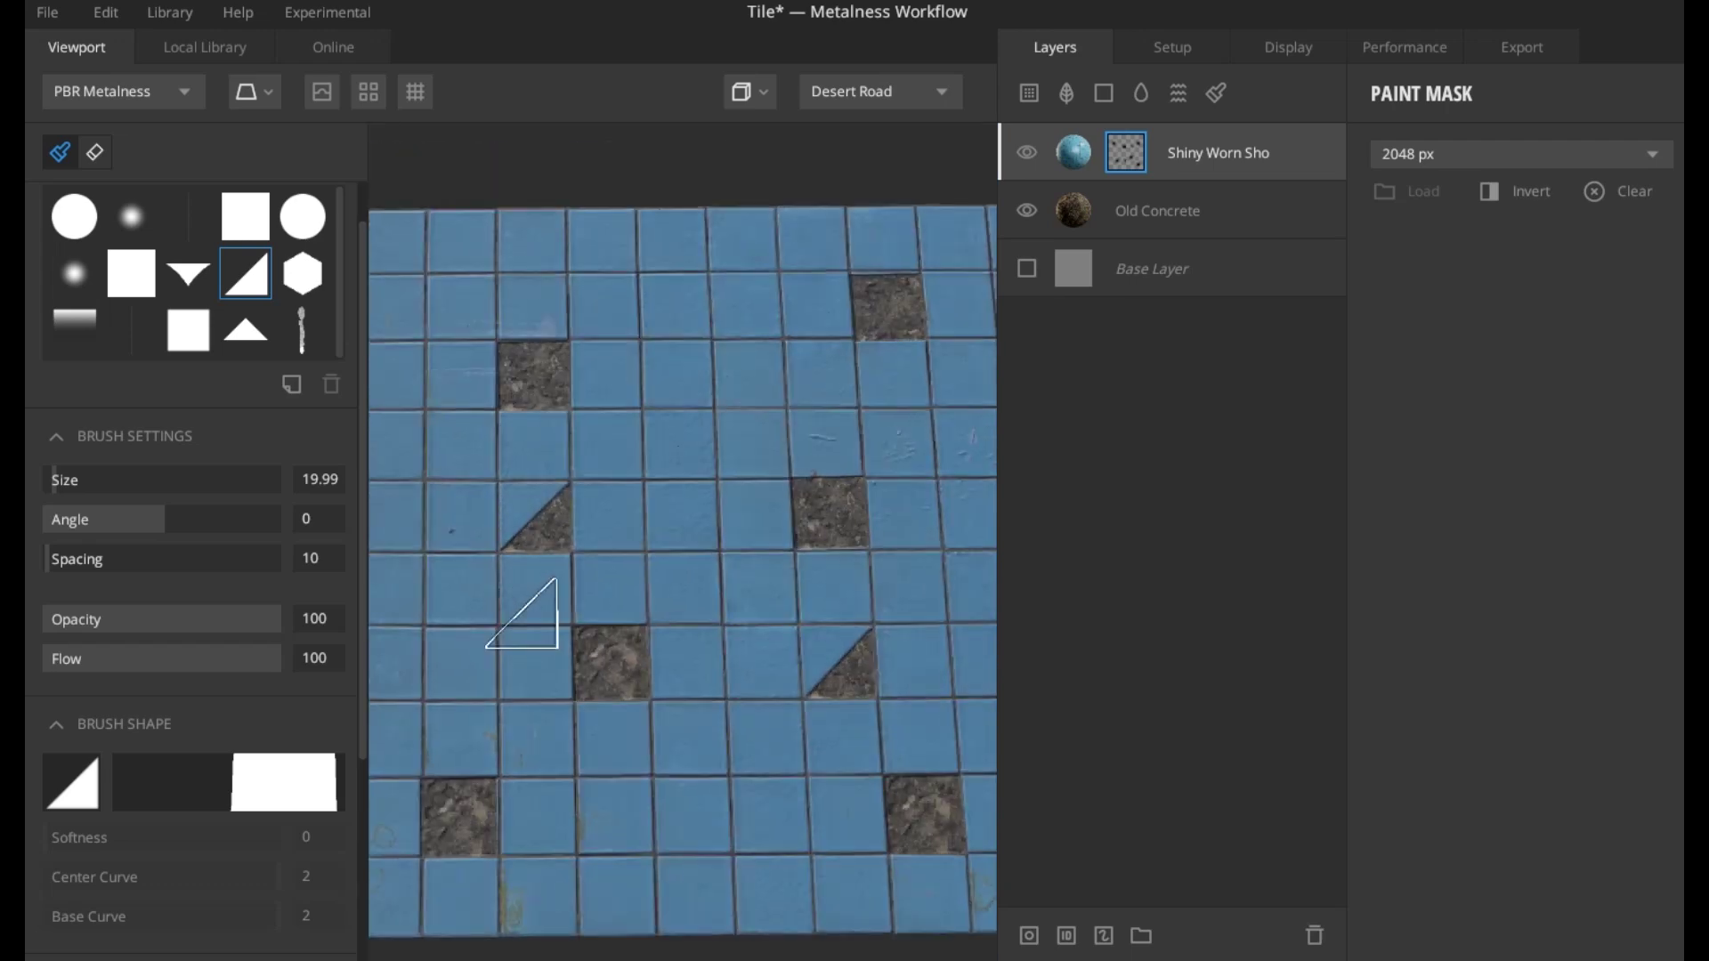
middle_drag(648, 656, 534, 709)
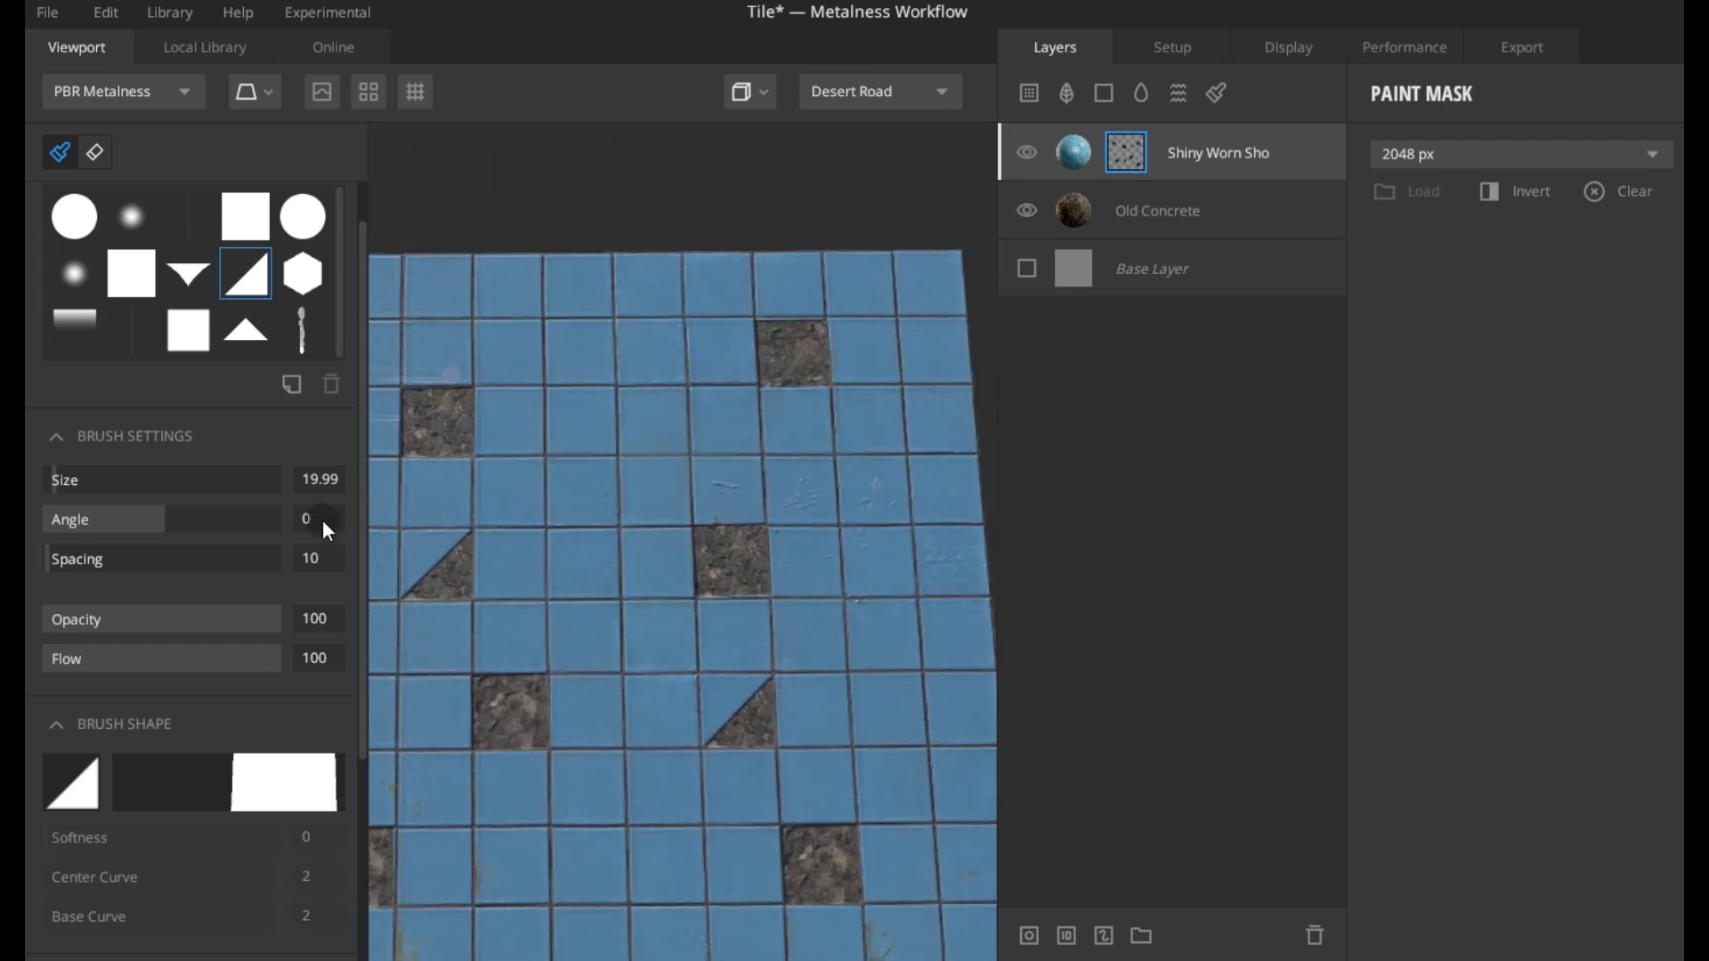
- Rotate the brush angle to 90 and stamp a diagonal concrete break on another tile
text(90)
key(Return)
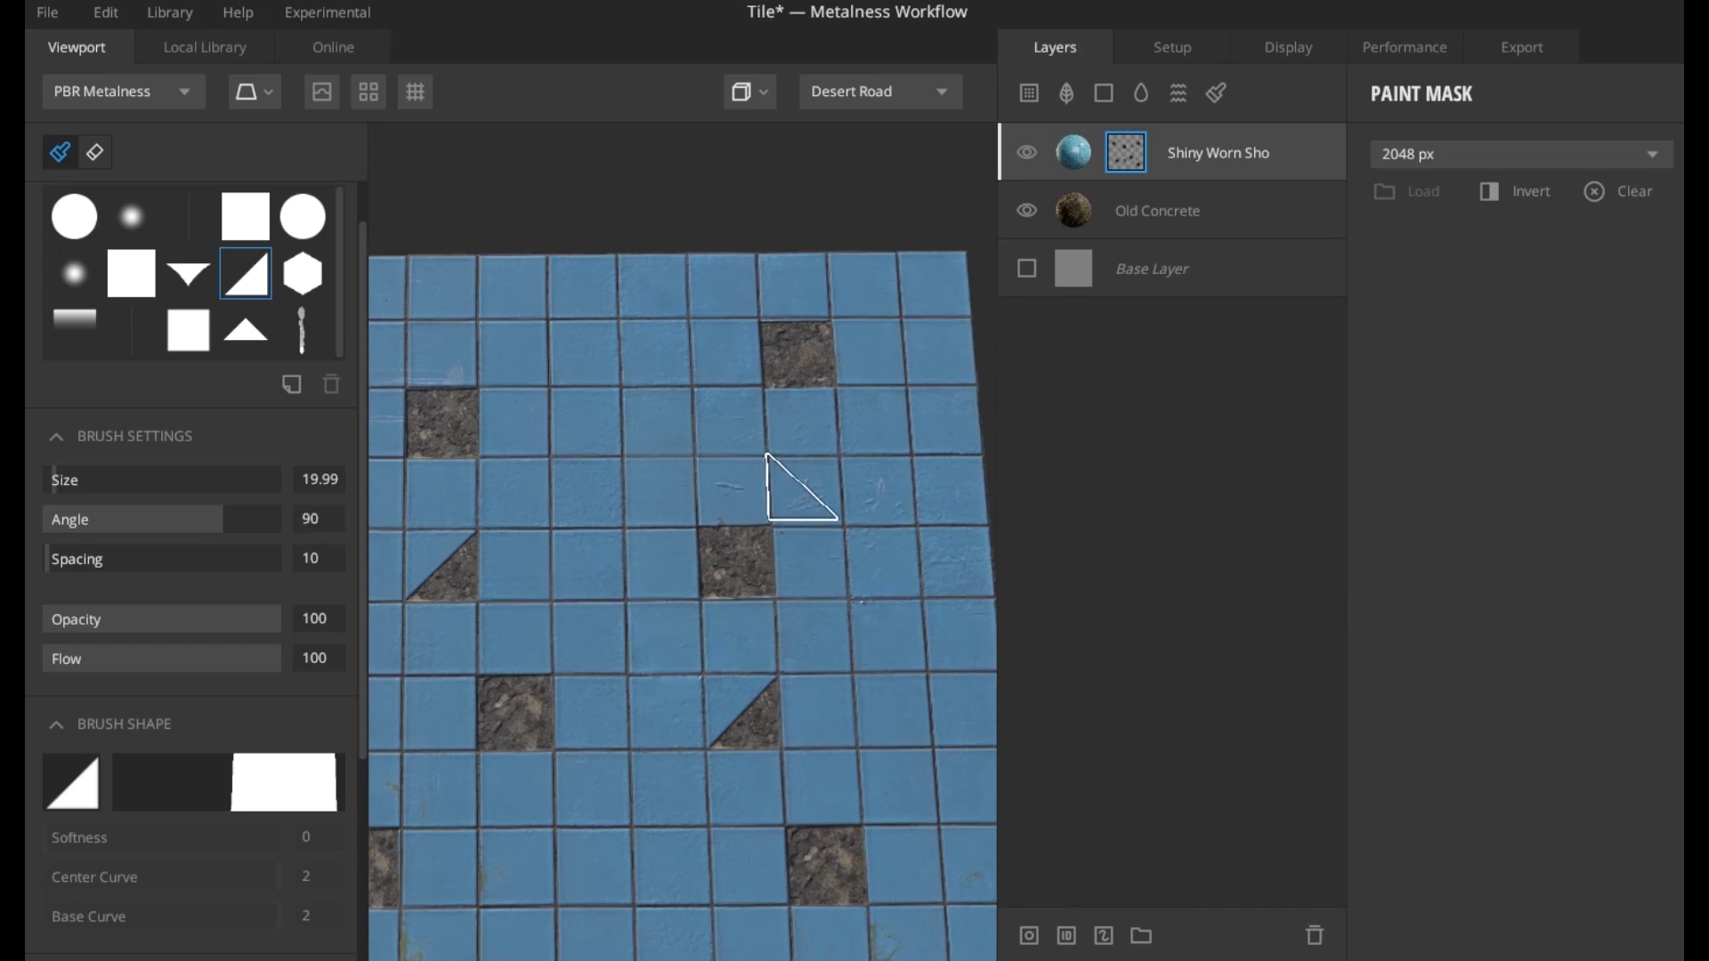
middle_drag(787, 542, 720, 643)
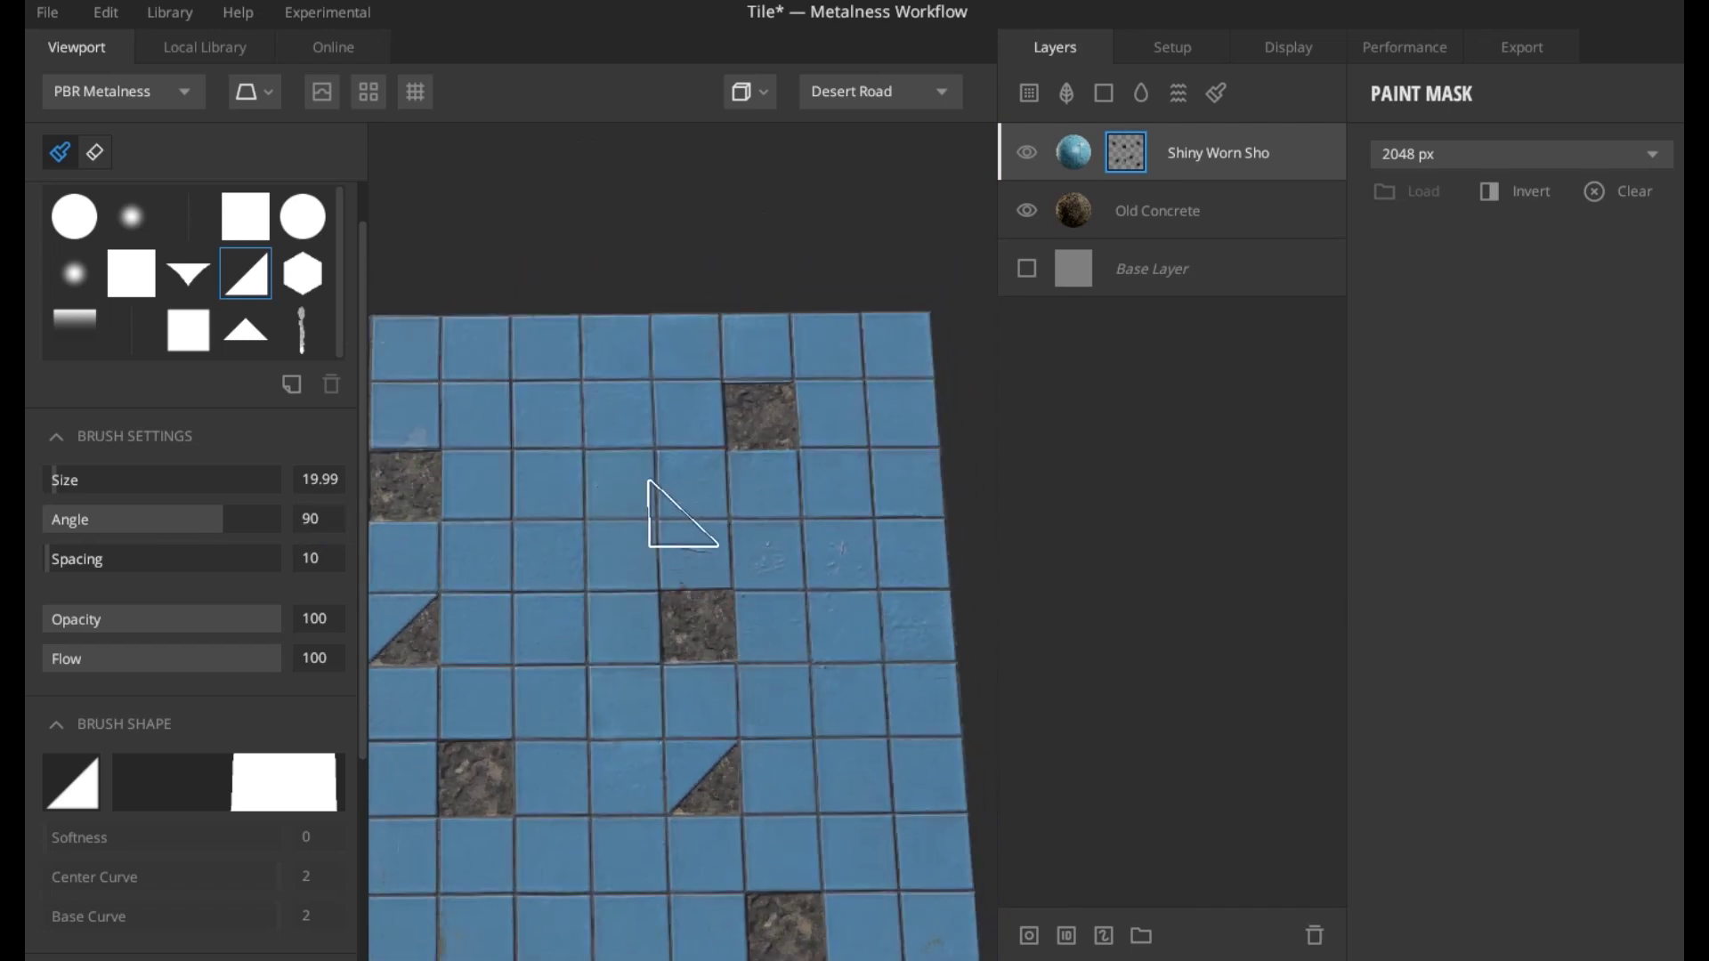
scroll(832, 676, up, 2)
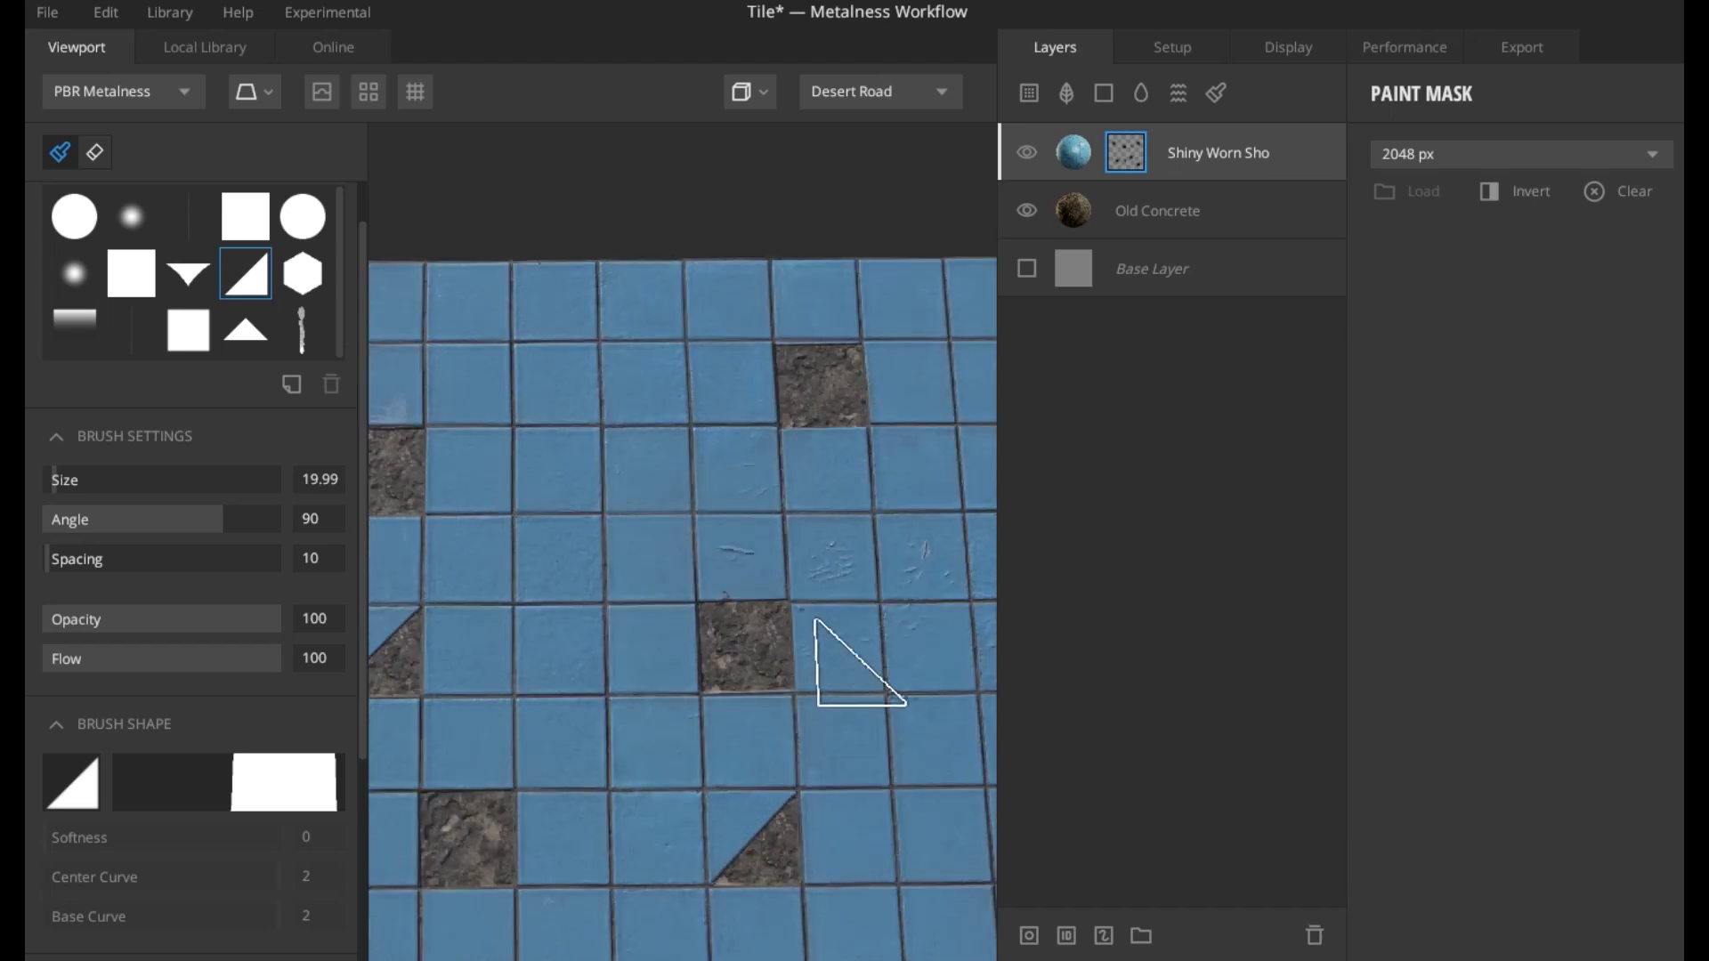
middle_drag(813, 622, 641, 629)
scroll(728, 634, up, 2)
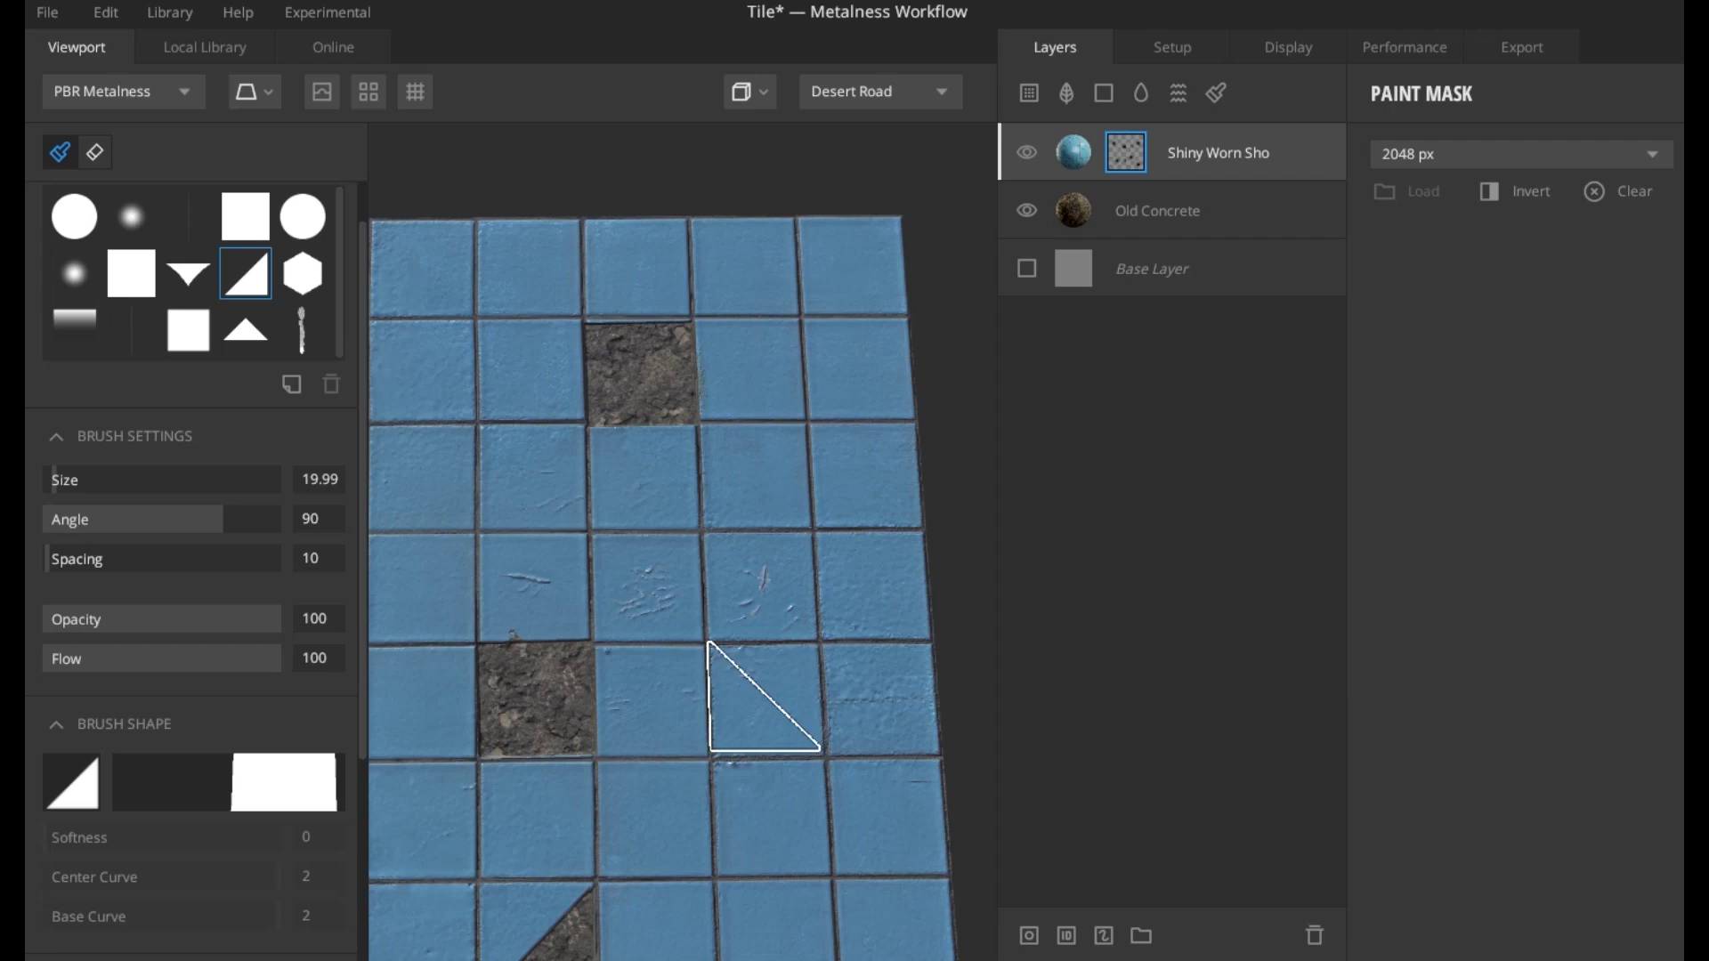
click(766, 701)
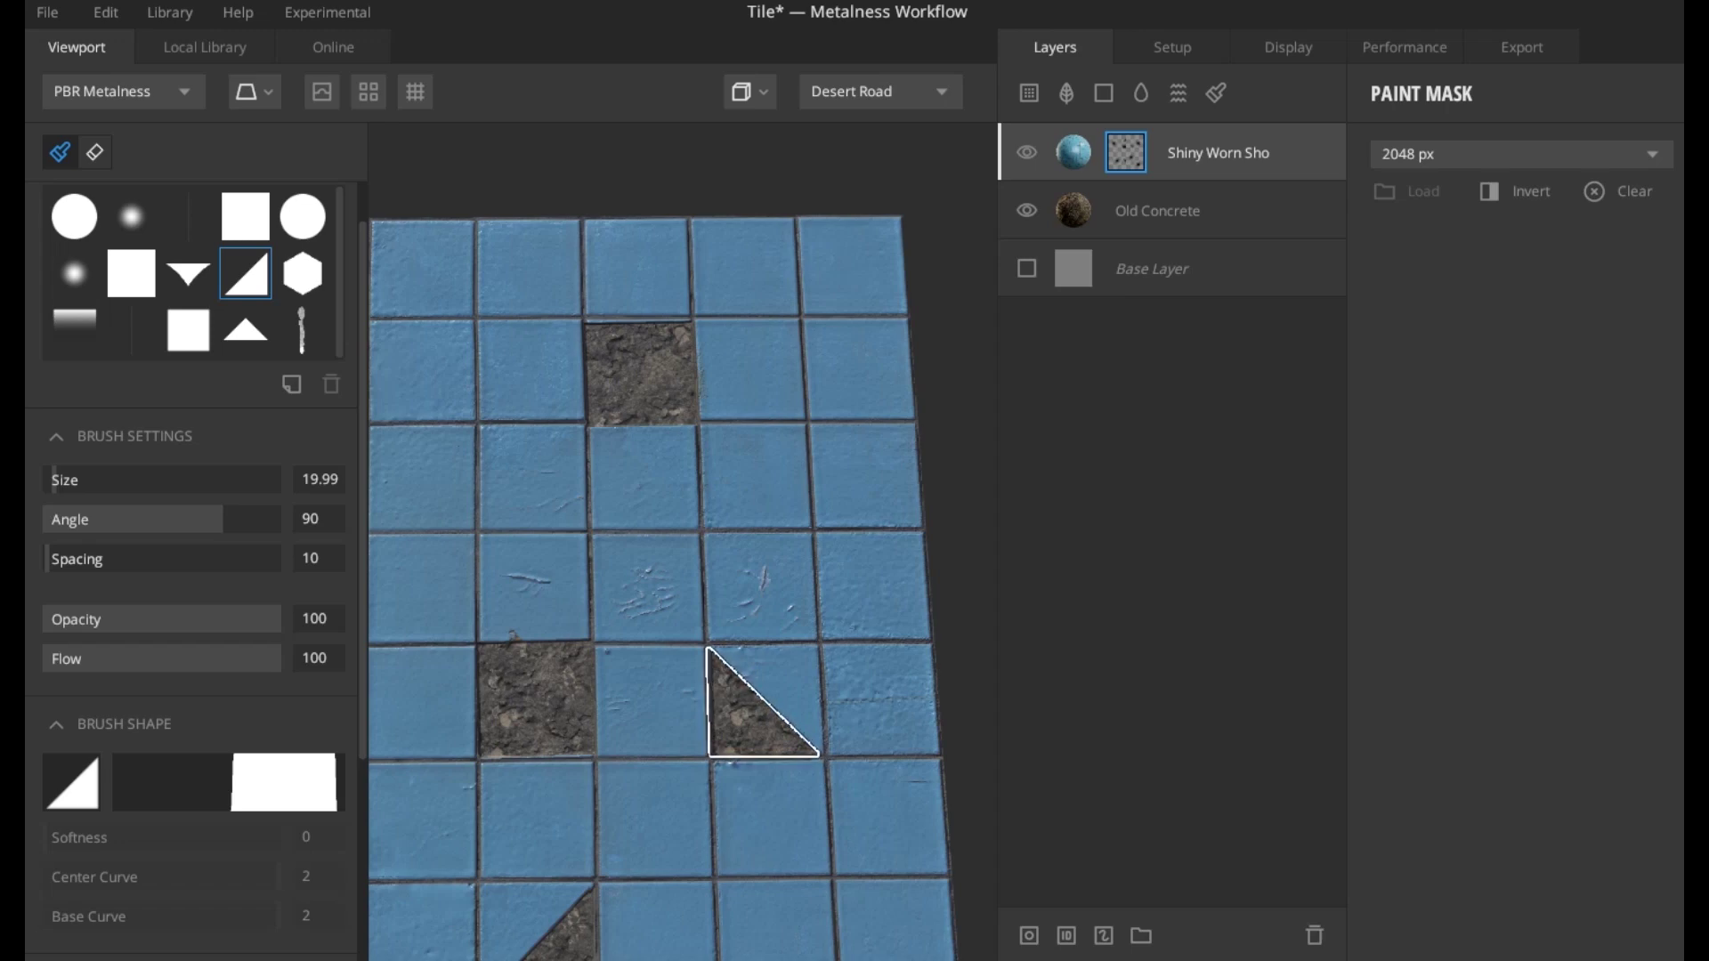
scroll(848, 679, down, 3)
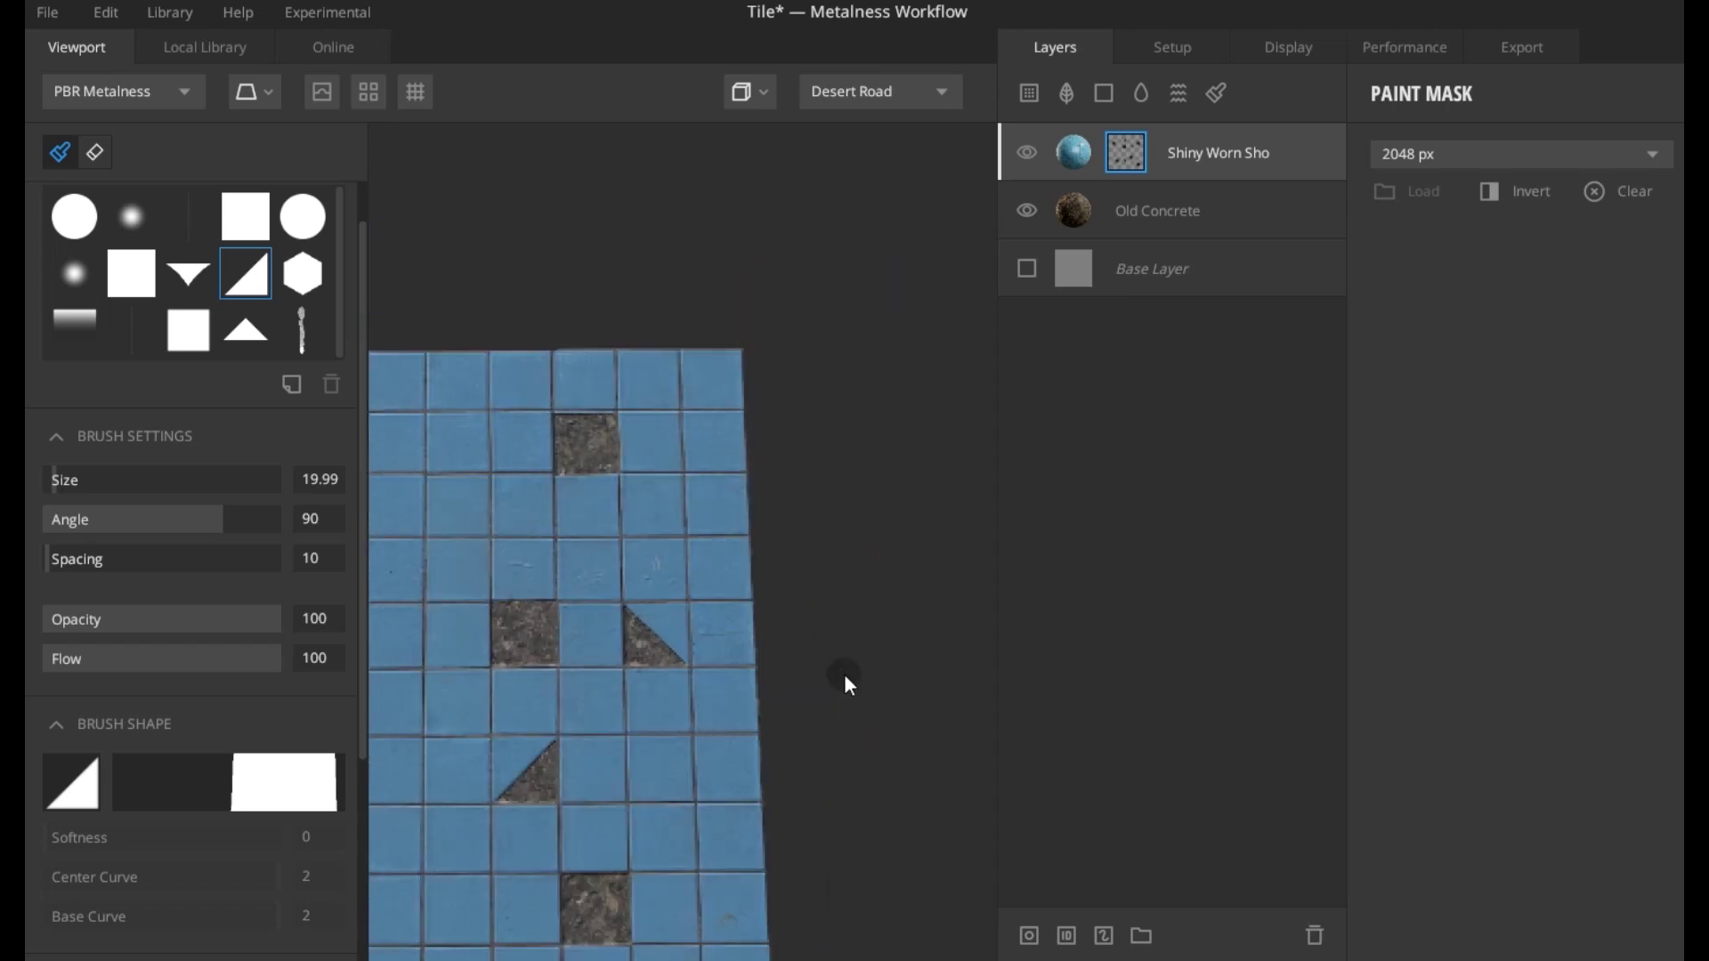
alt+drag(572, 744, 955, 706)
scroll(954, 706, up, 2)
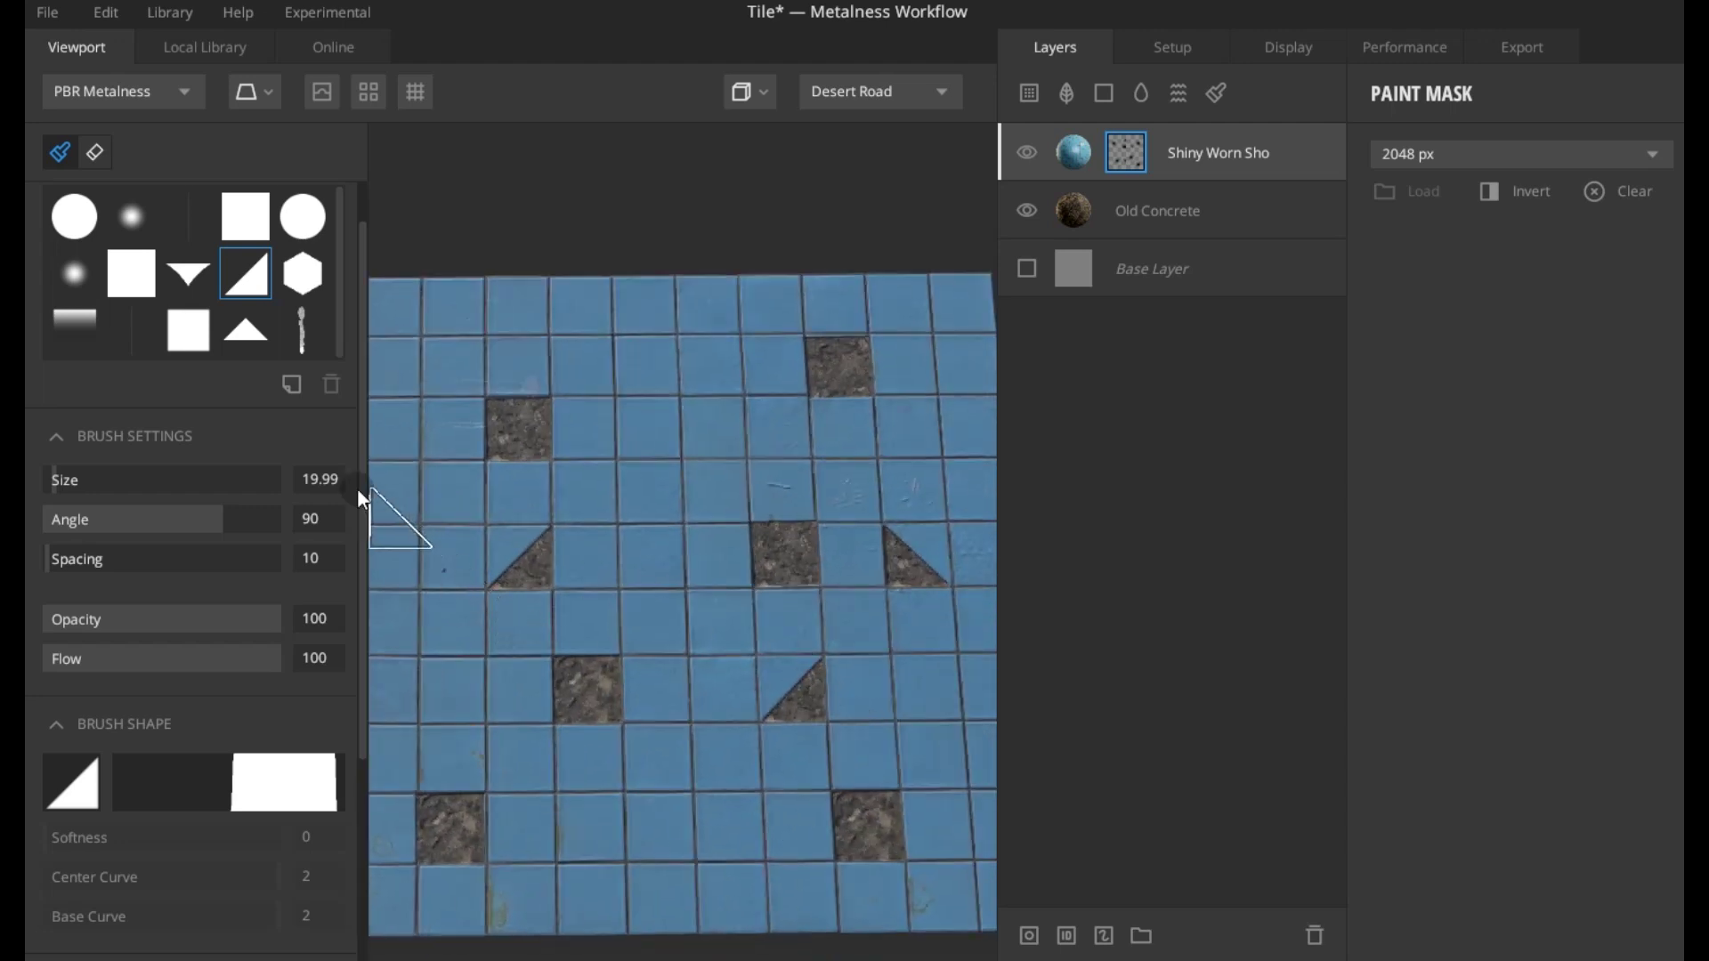
- Choose the downward triangle brush and stamp a triangular concrete chip onto a tile
click(253, 339)
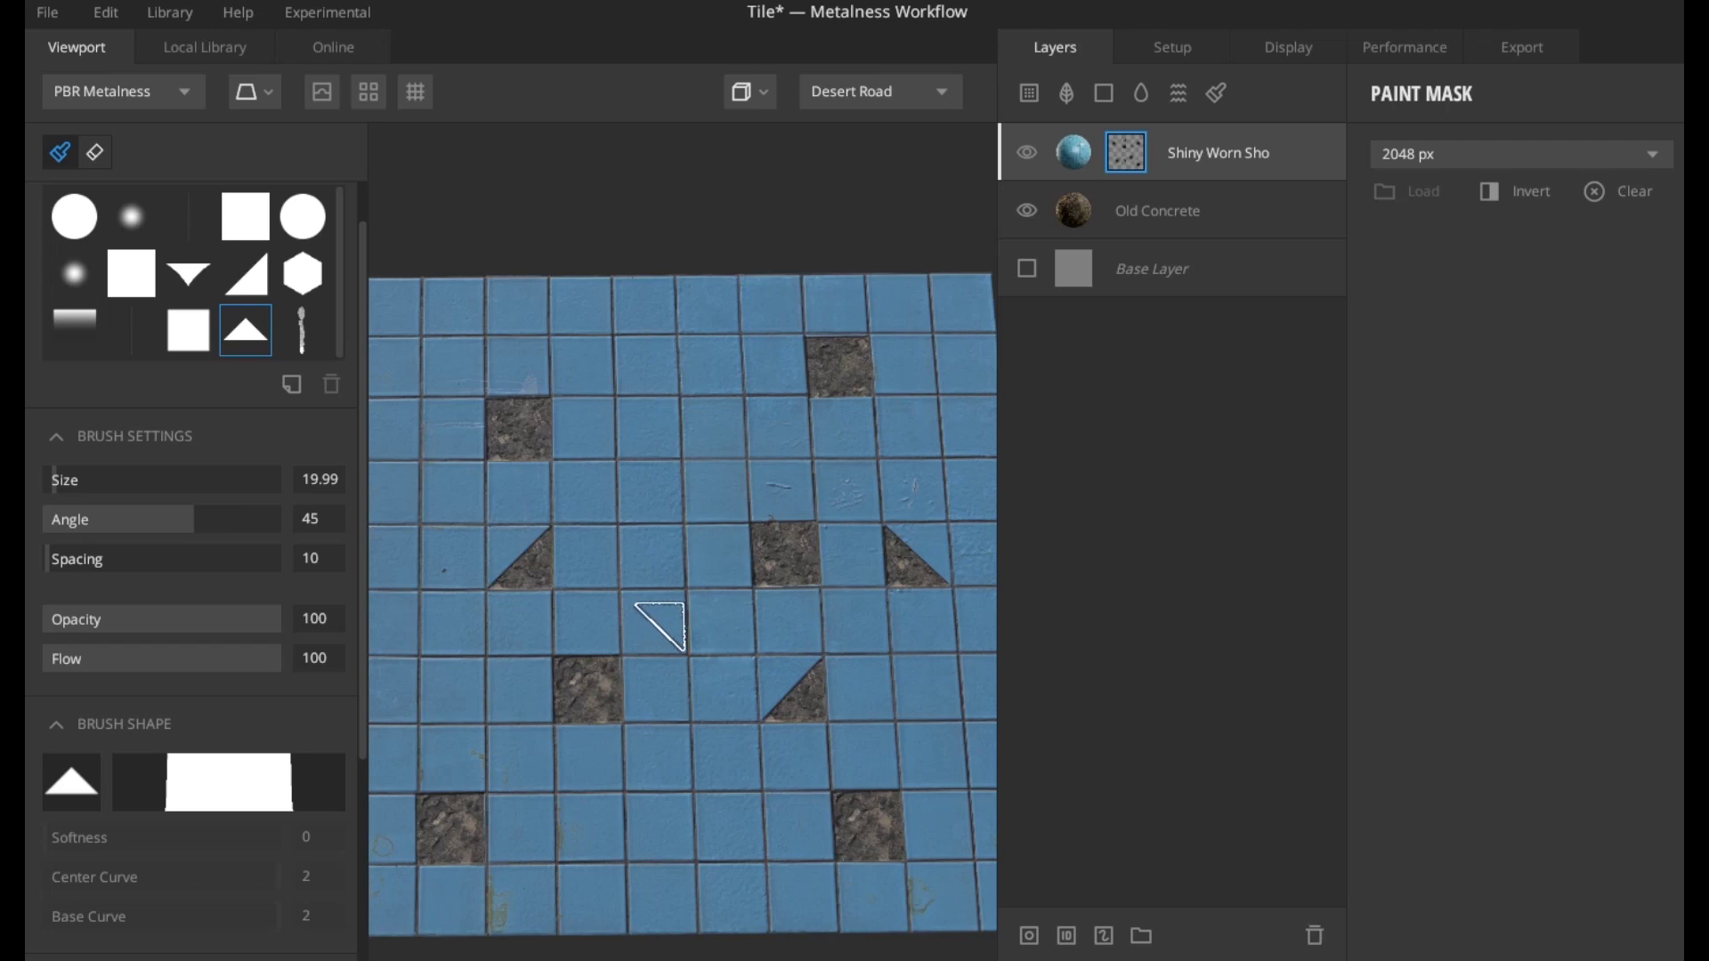
scroll(653, 630, up, 2)
middle_drag(748, 696, 670, 681)
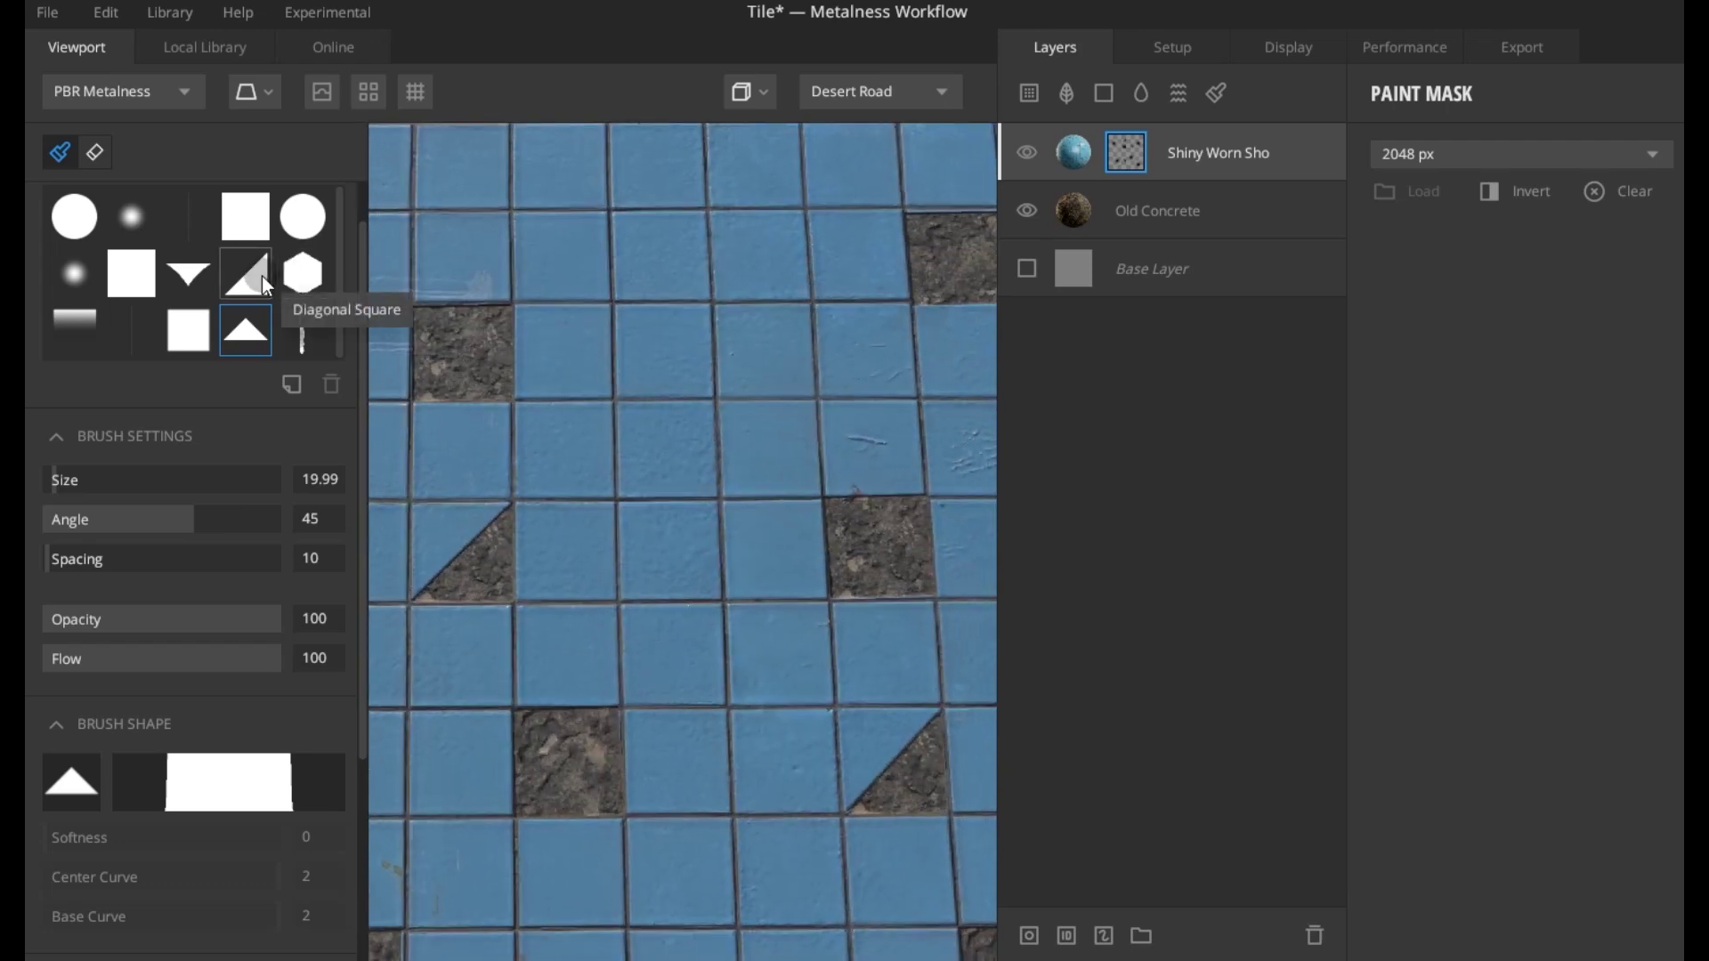
click(201, 278)
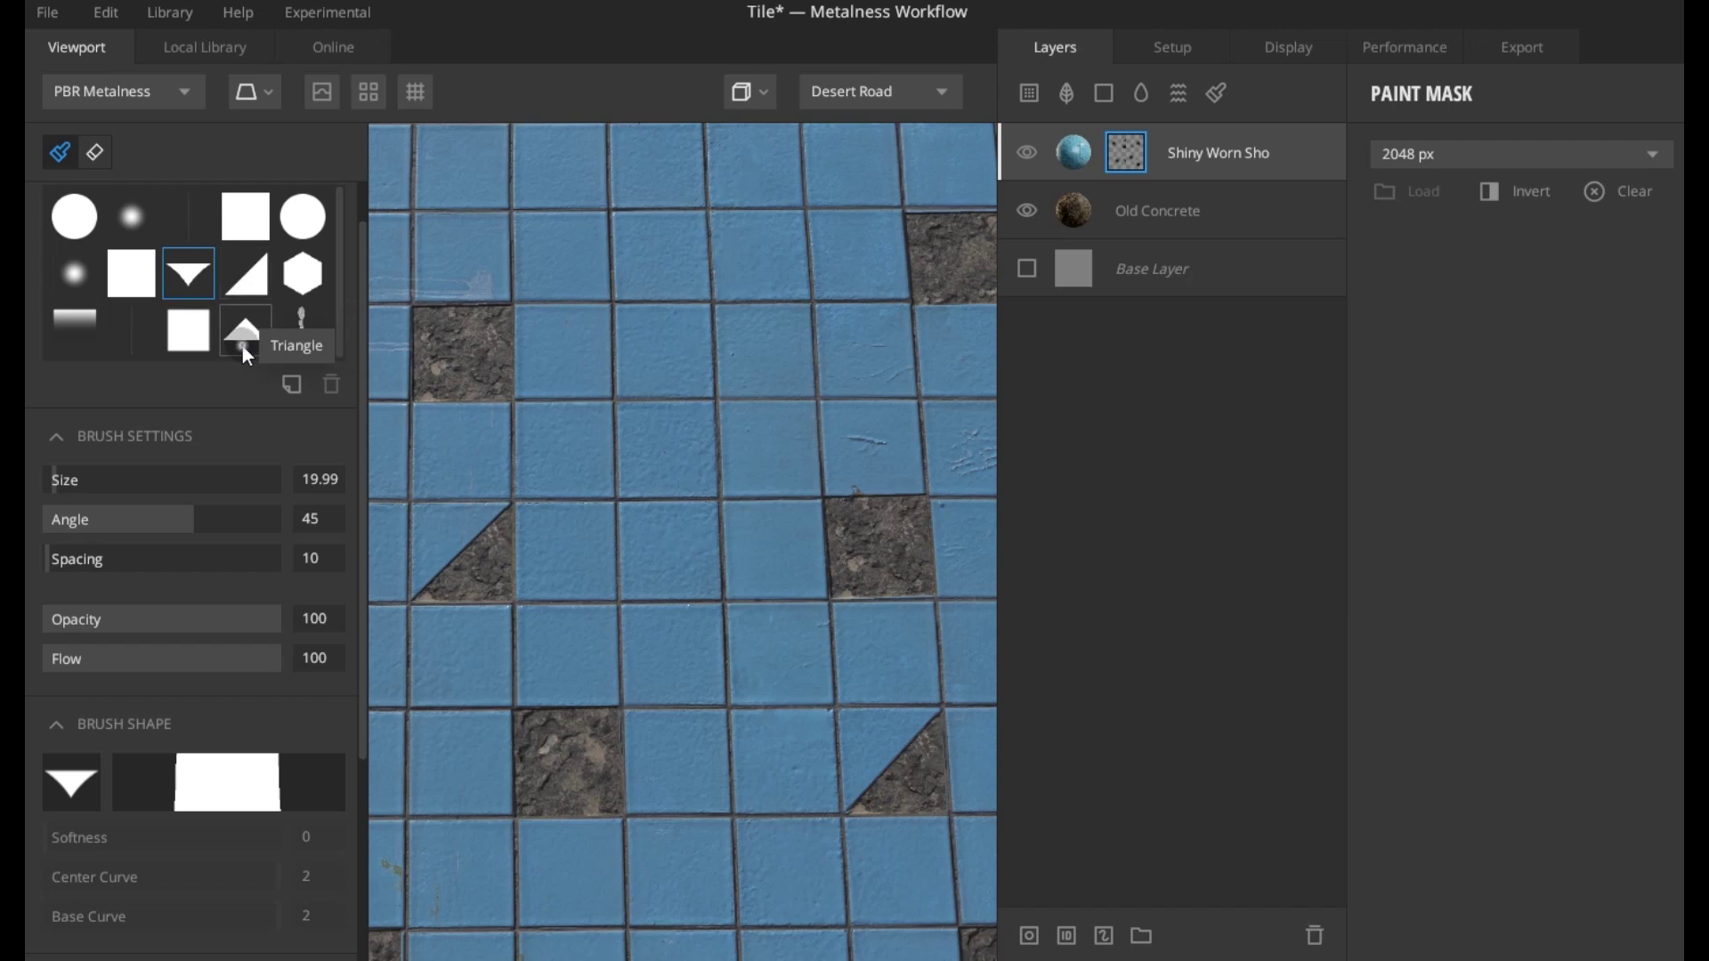
scroll(688, 641, up, 1)
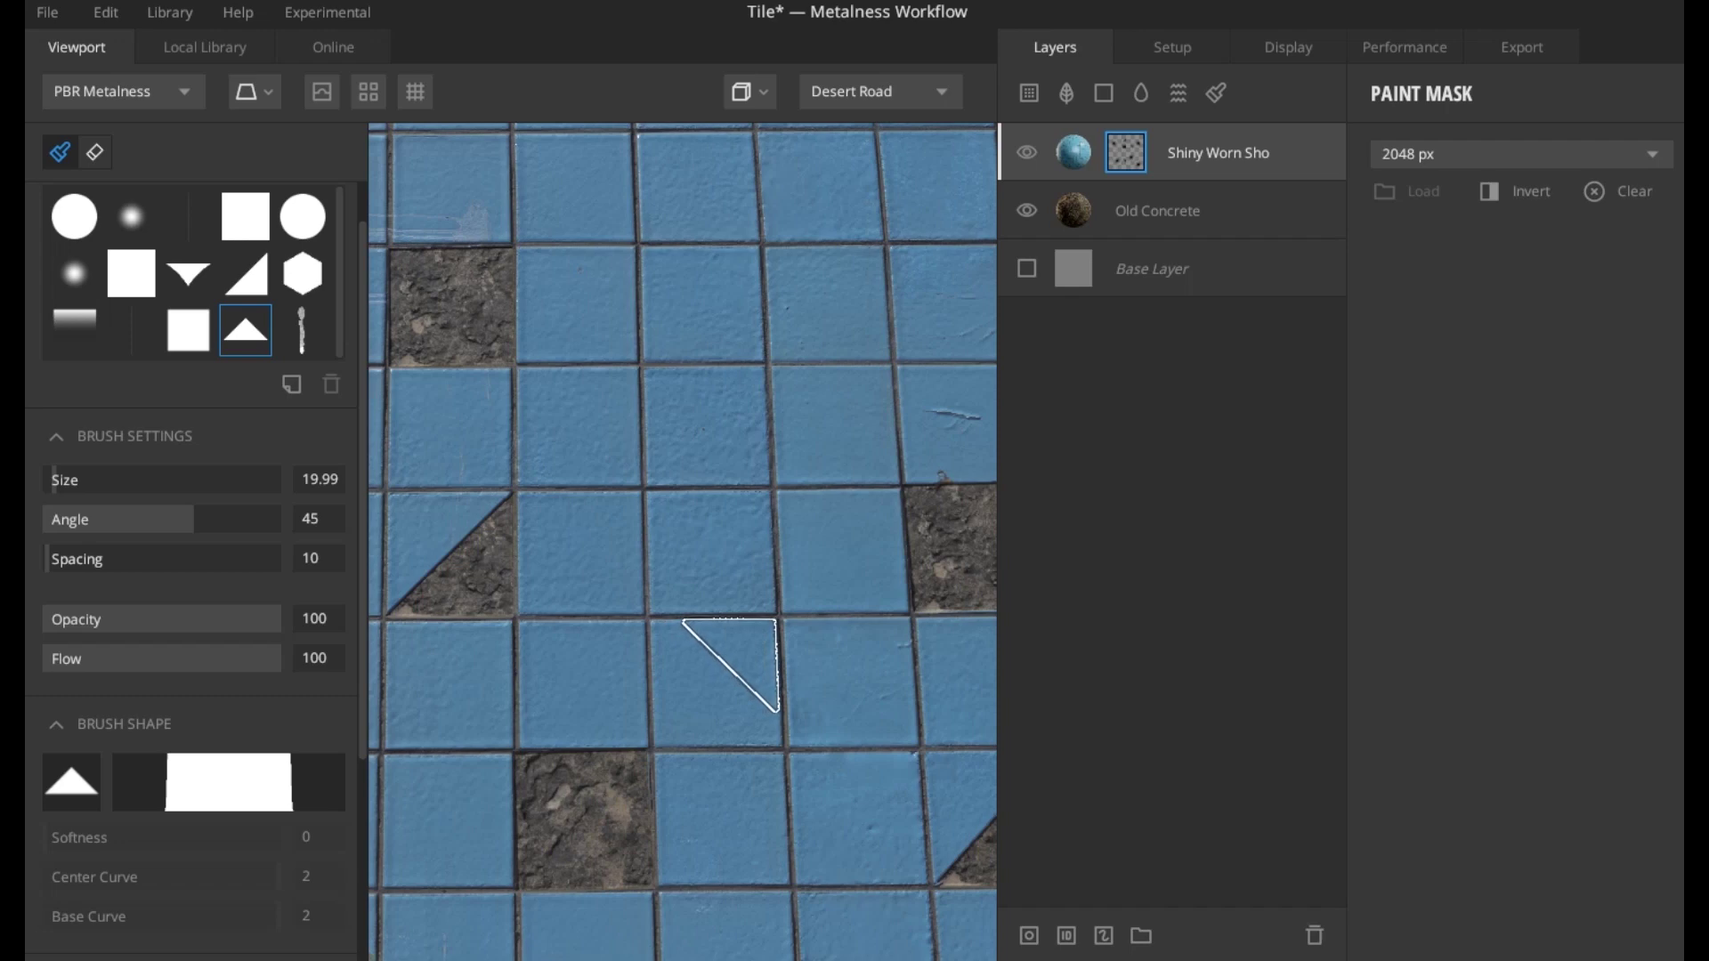
click(732, 665)
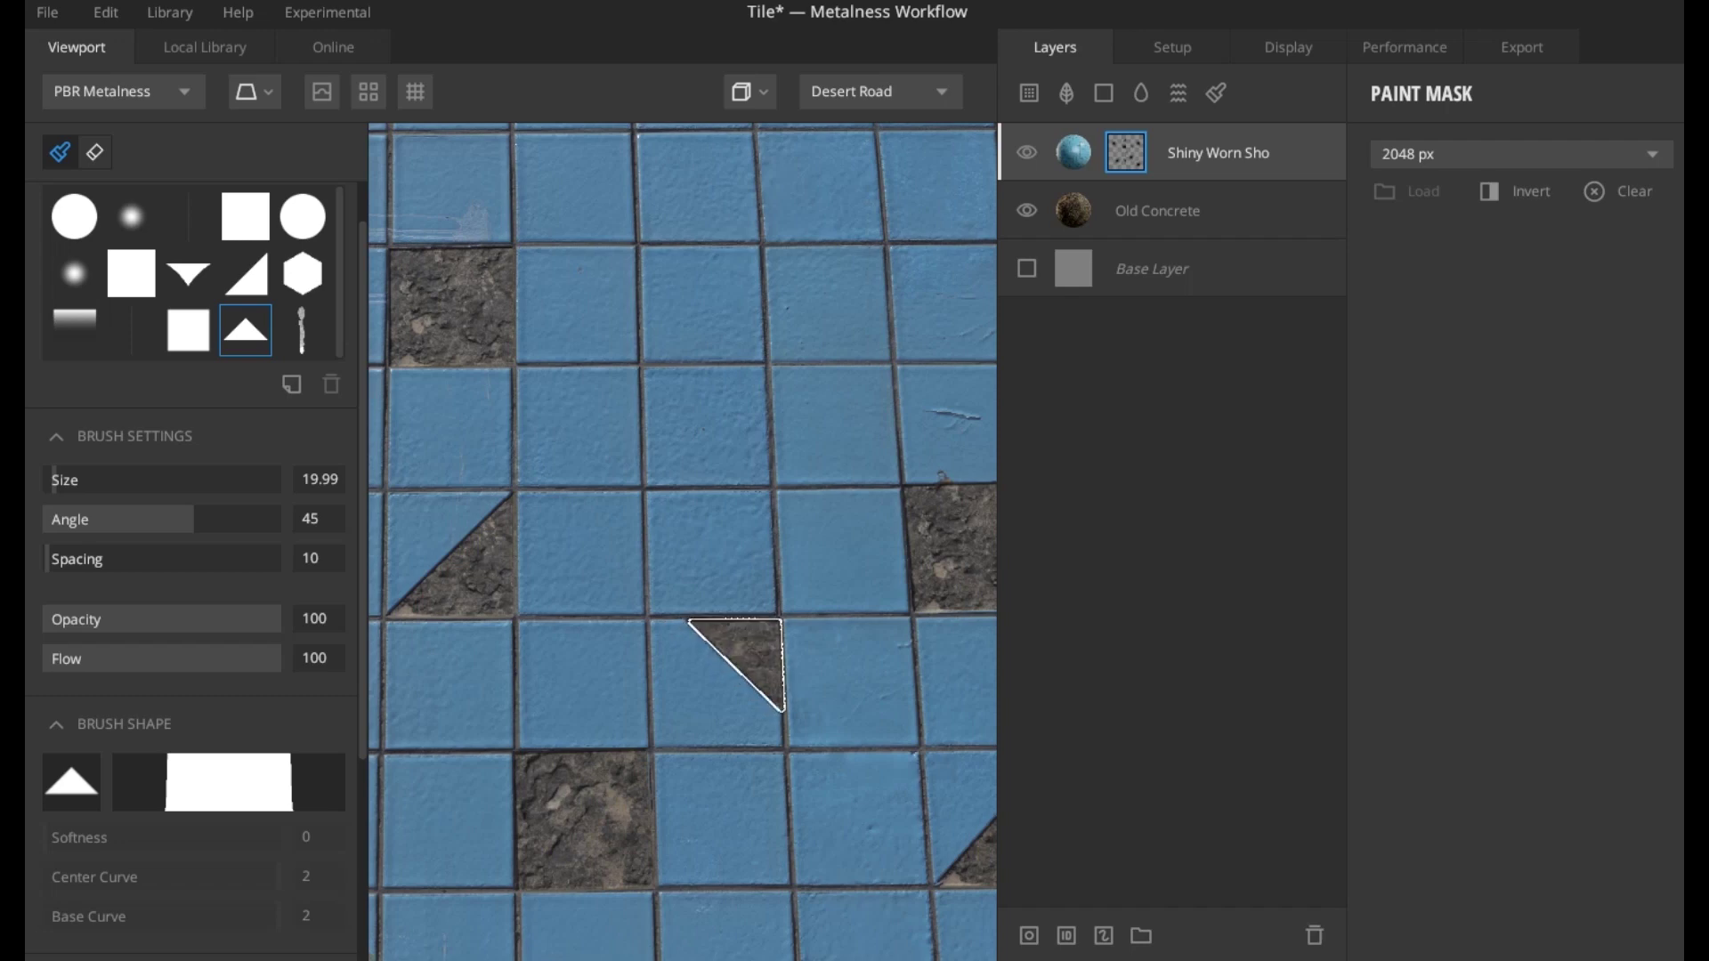
scroll(519, 677, down, 2)
scroll(516, 673, down, 1)
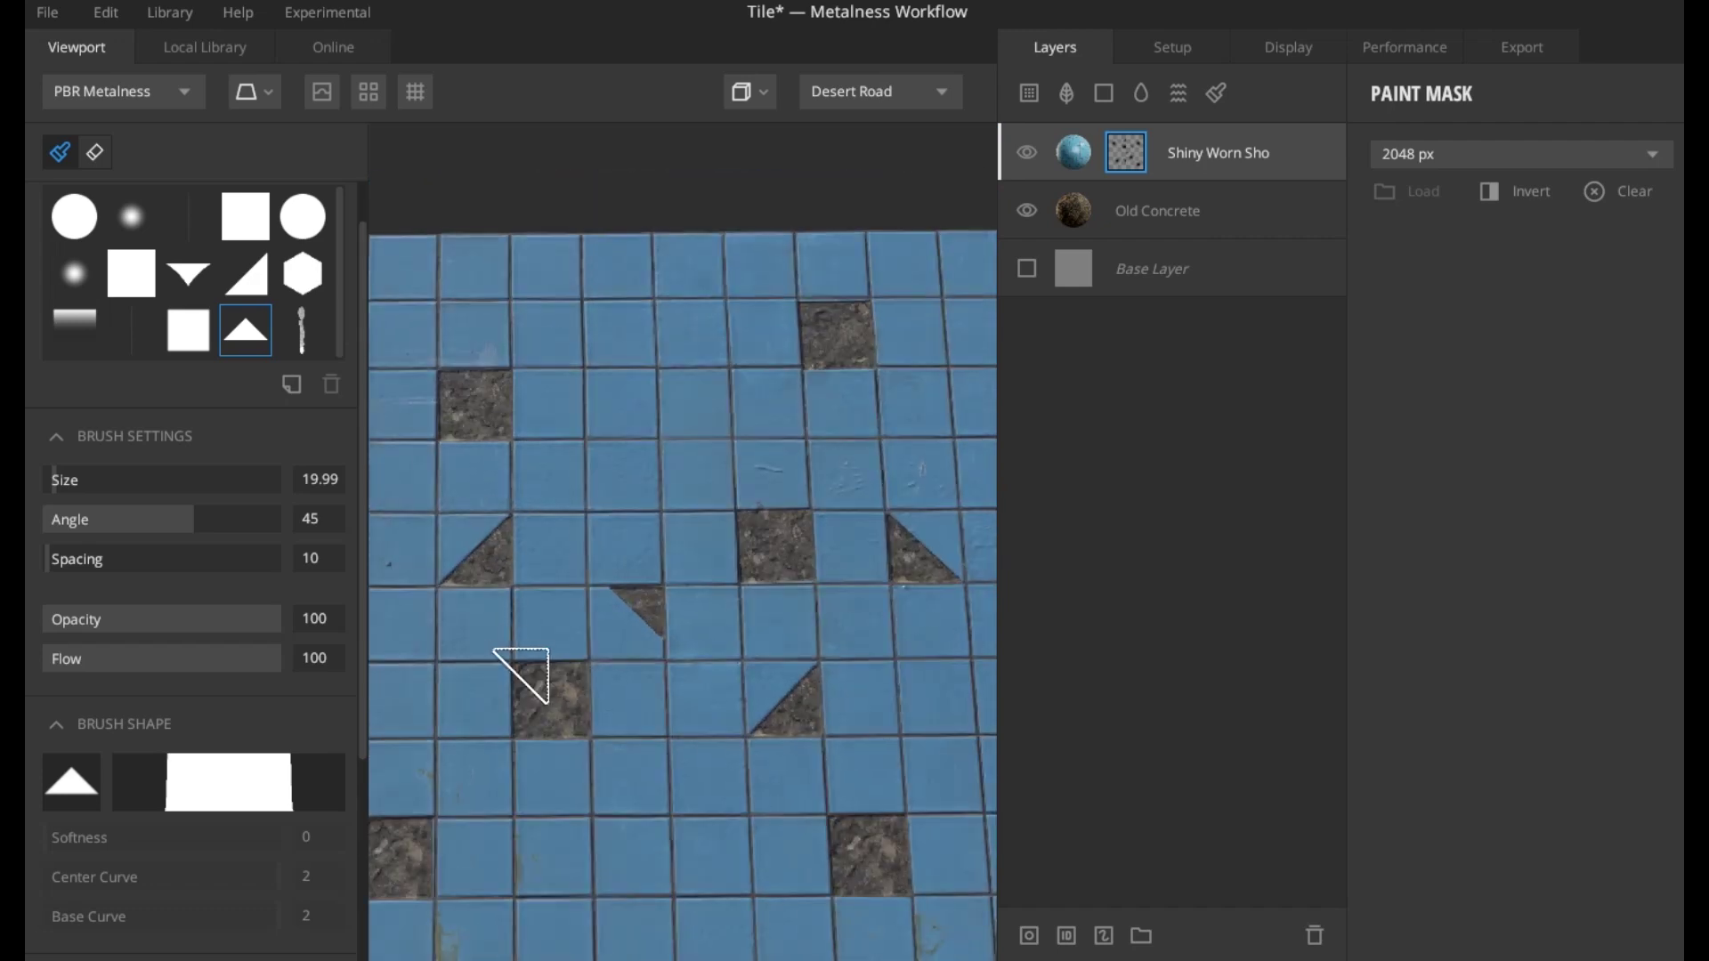
scroll(553, 641, down, 1)
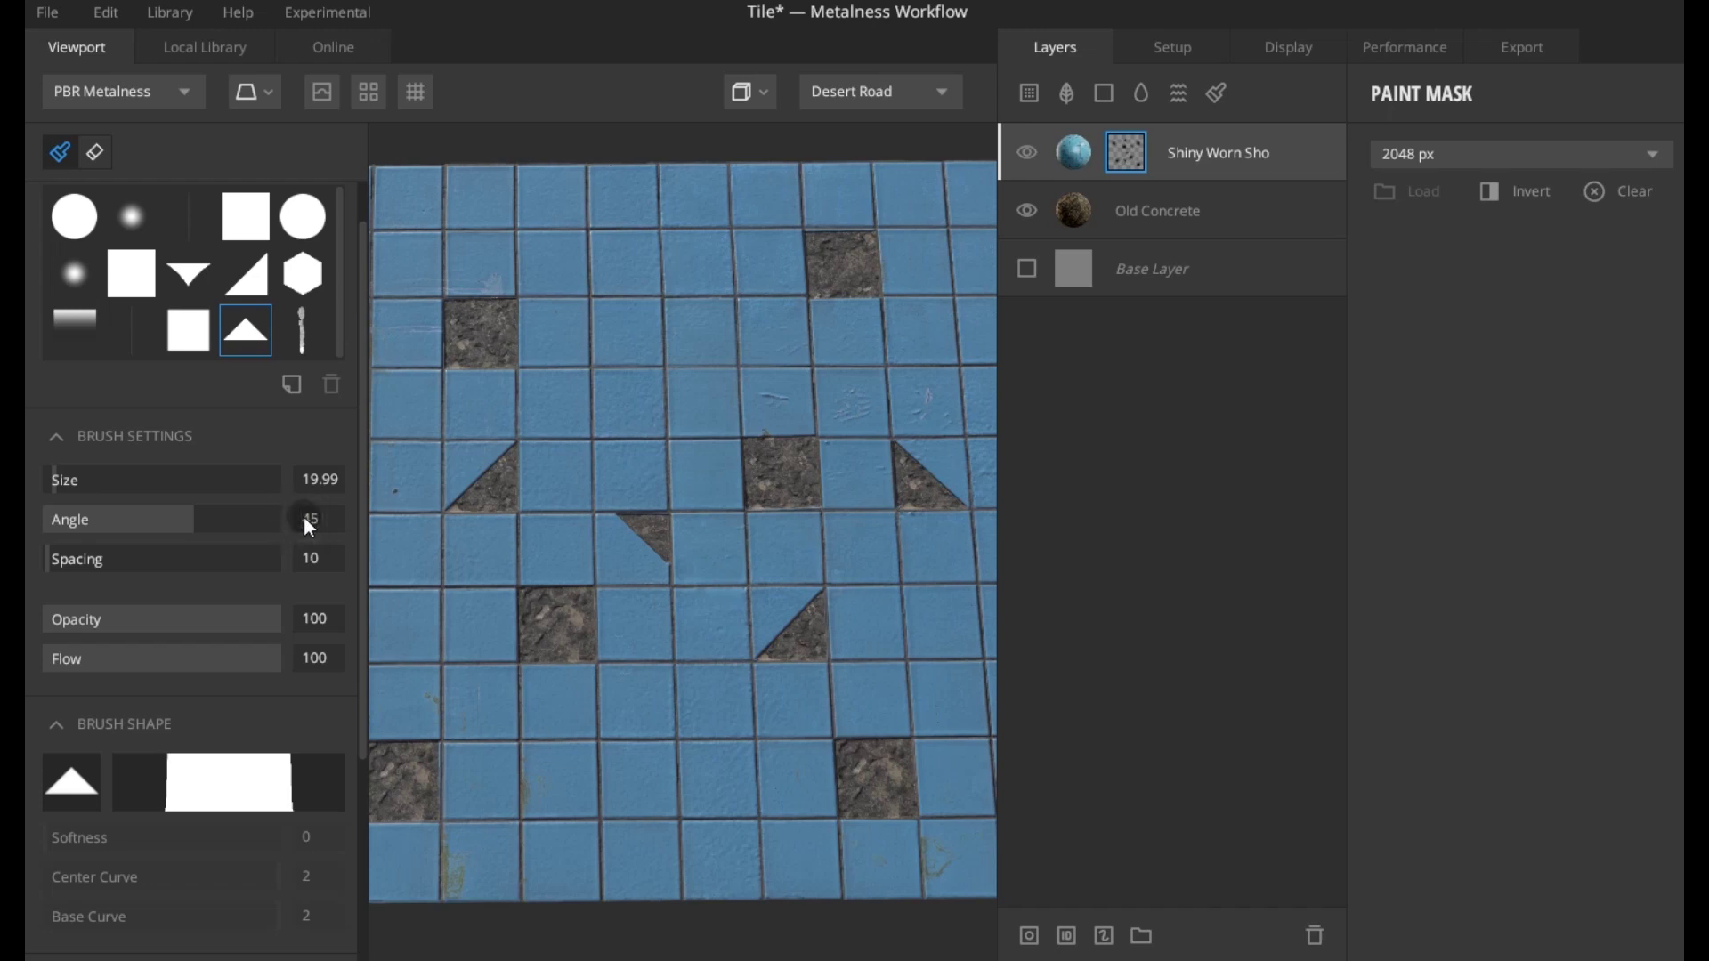
- Set the brush angle to -45 and stamp a reversed concrete triangle on a tile
mouse_move(305, 526)
mouse_down()
mouse_move(65, 529)
mouse_move(73, 518)
mouse_up()
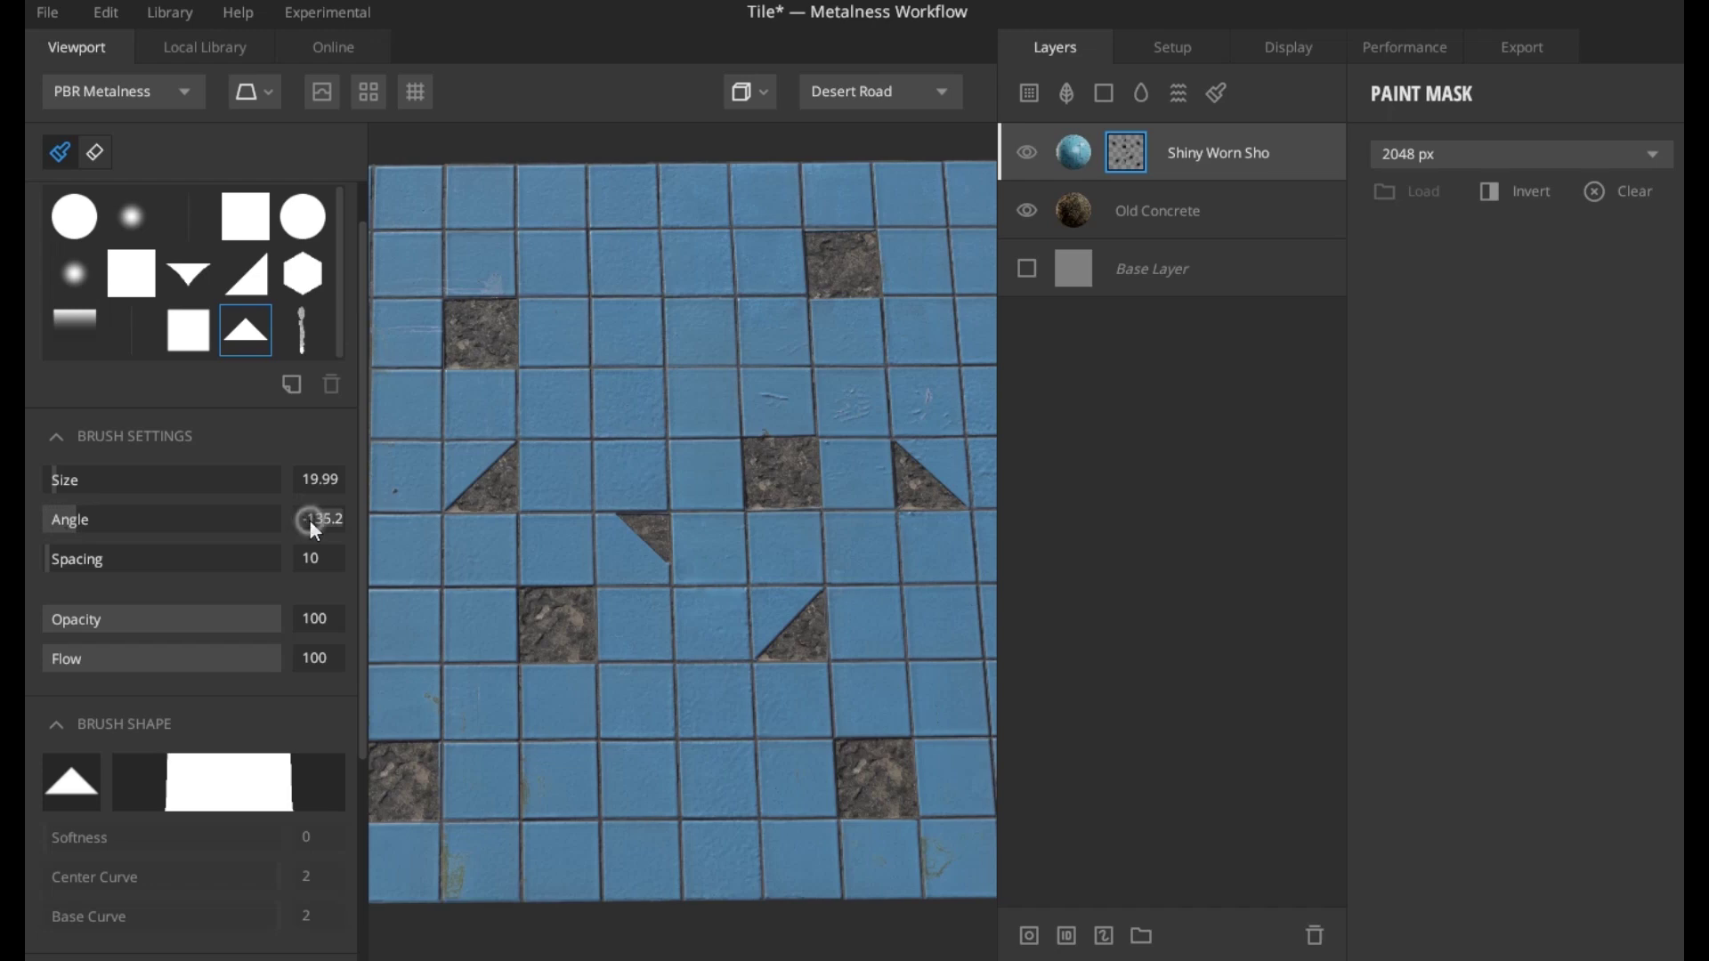
key(BackSpace)
key(BackSpace)
text(5)
key(Return)
key(Return)
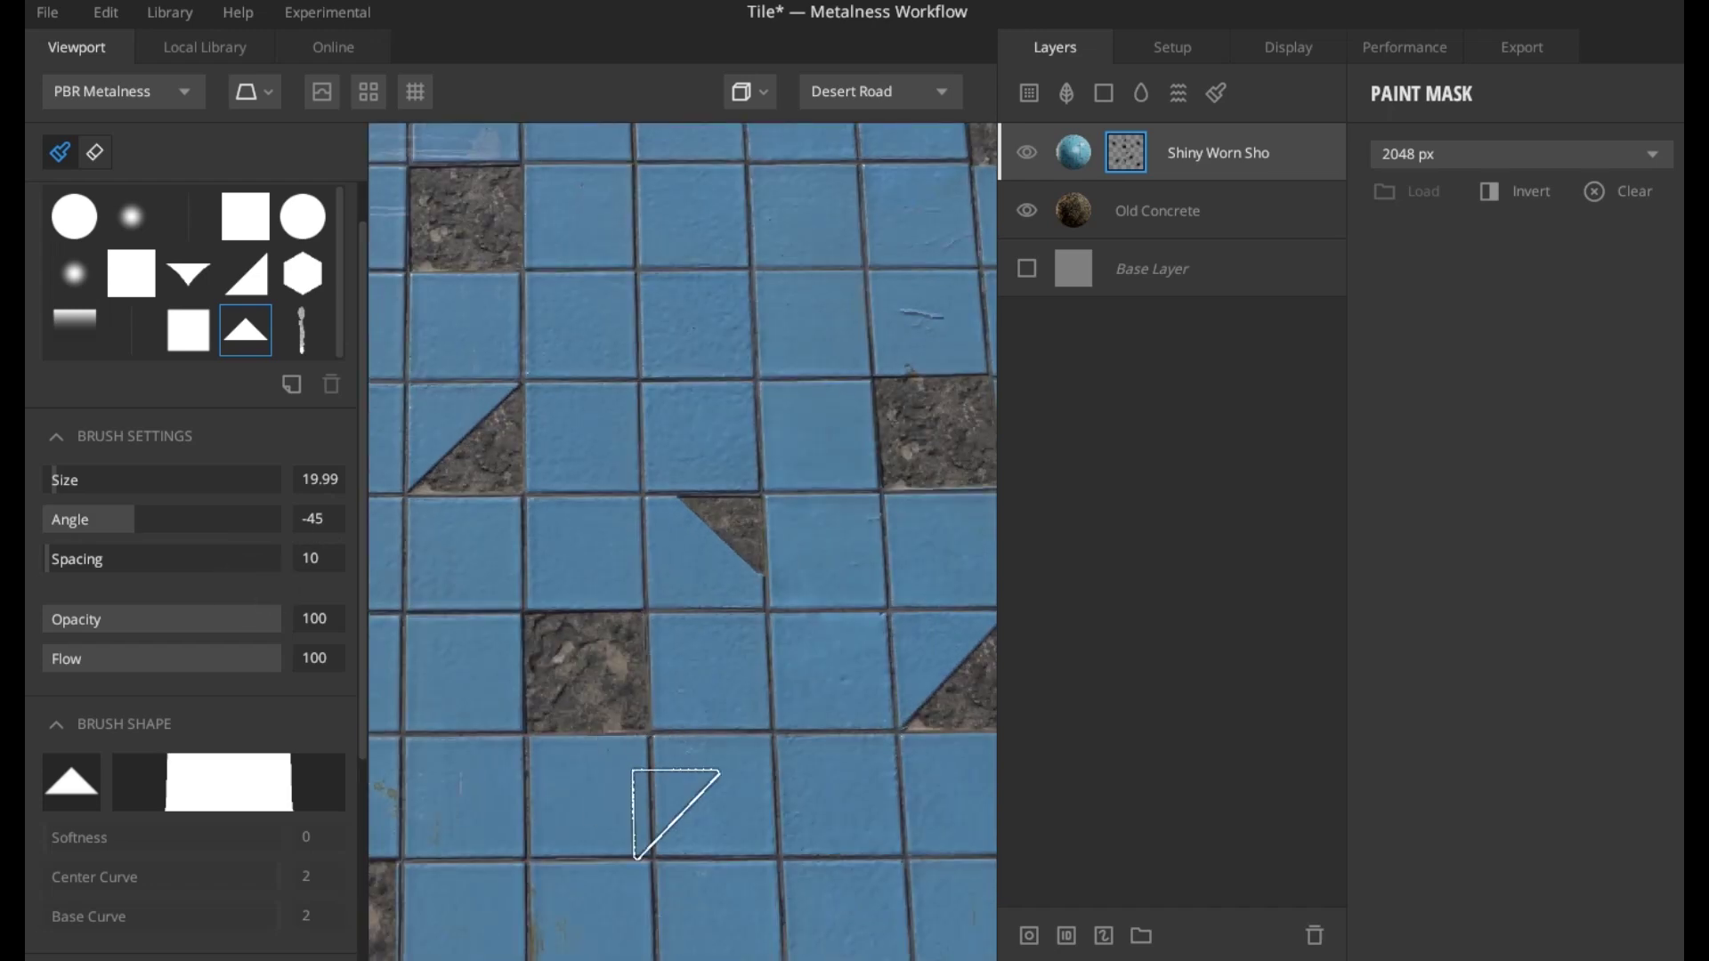
scroll(629, 771, up, 2)
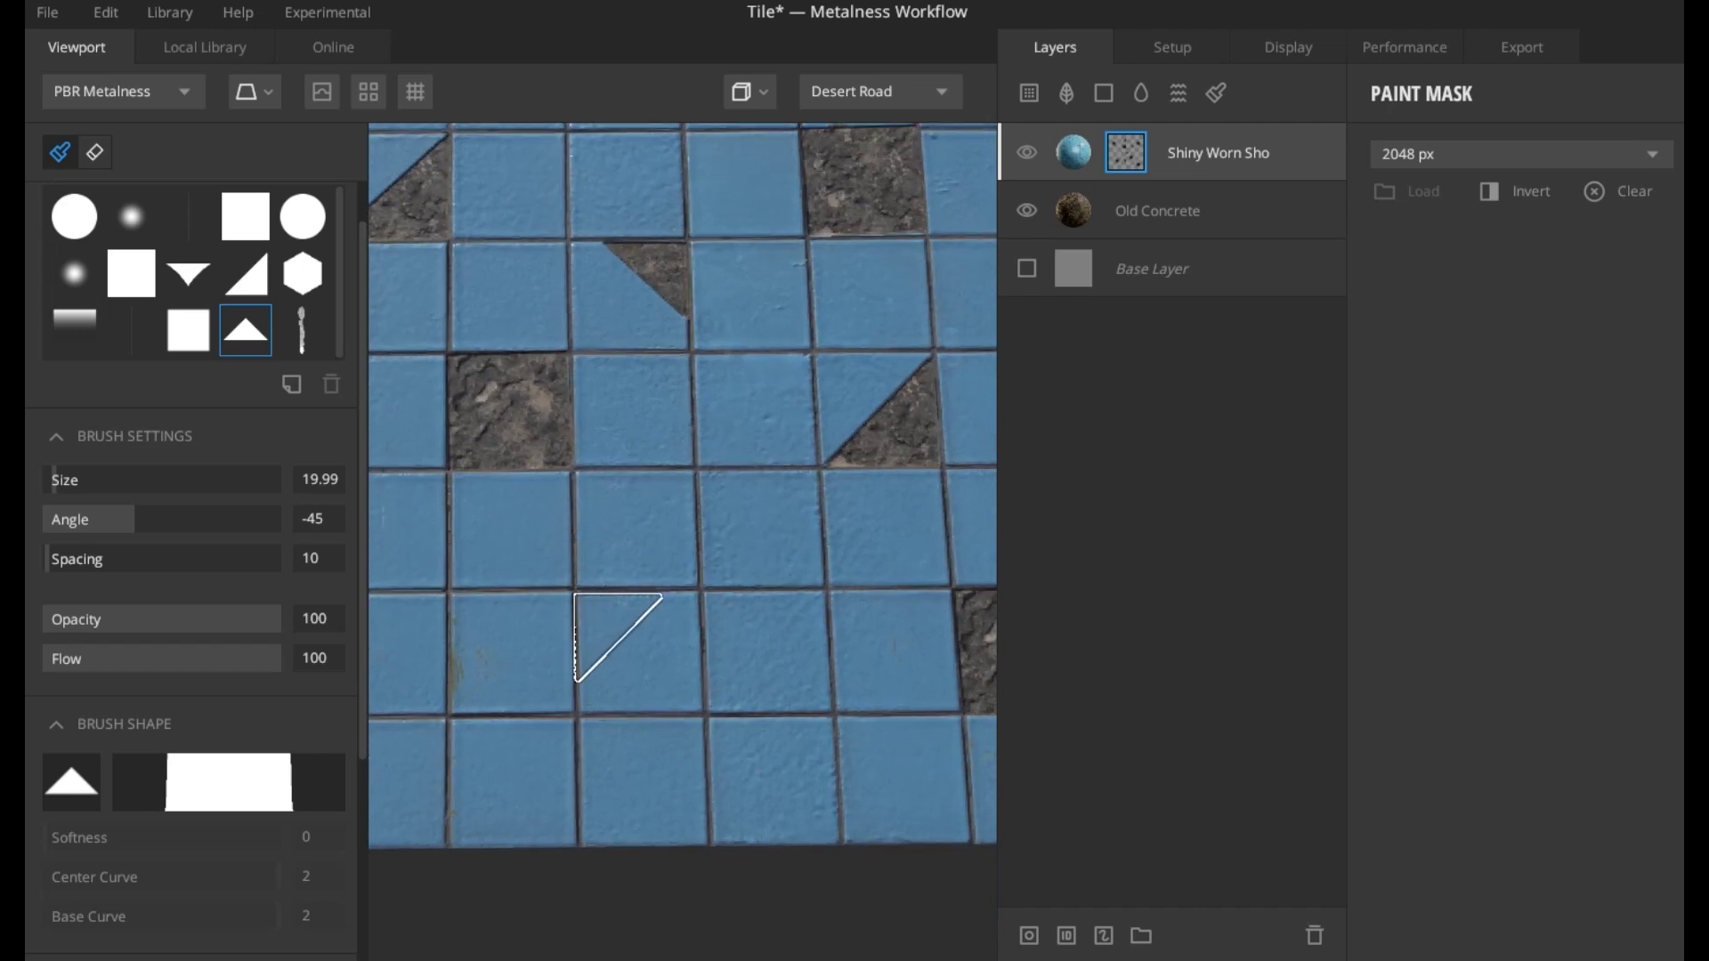
click(620, 637)
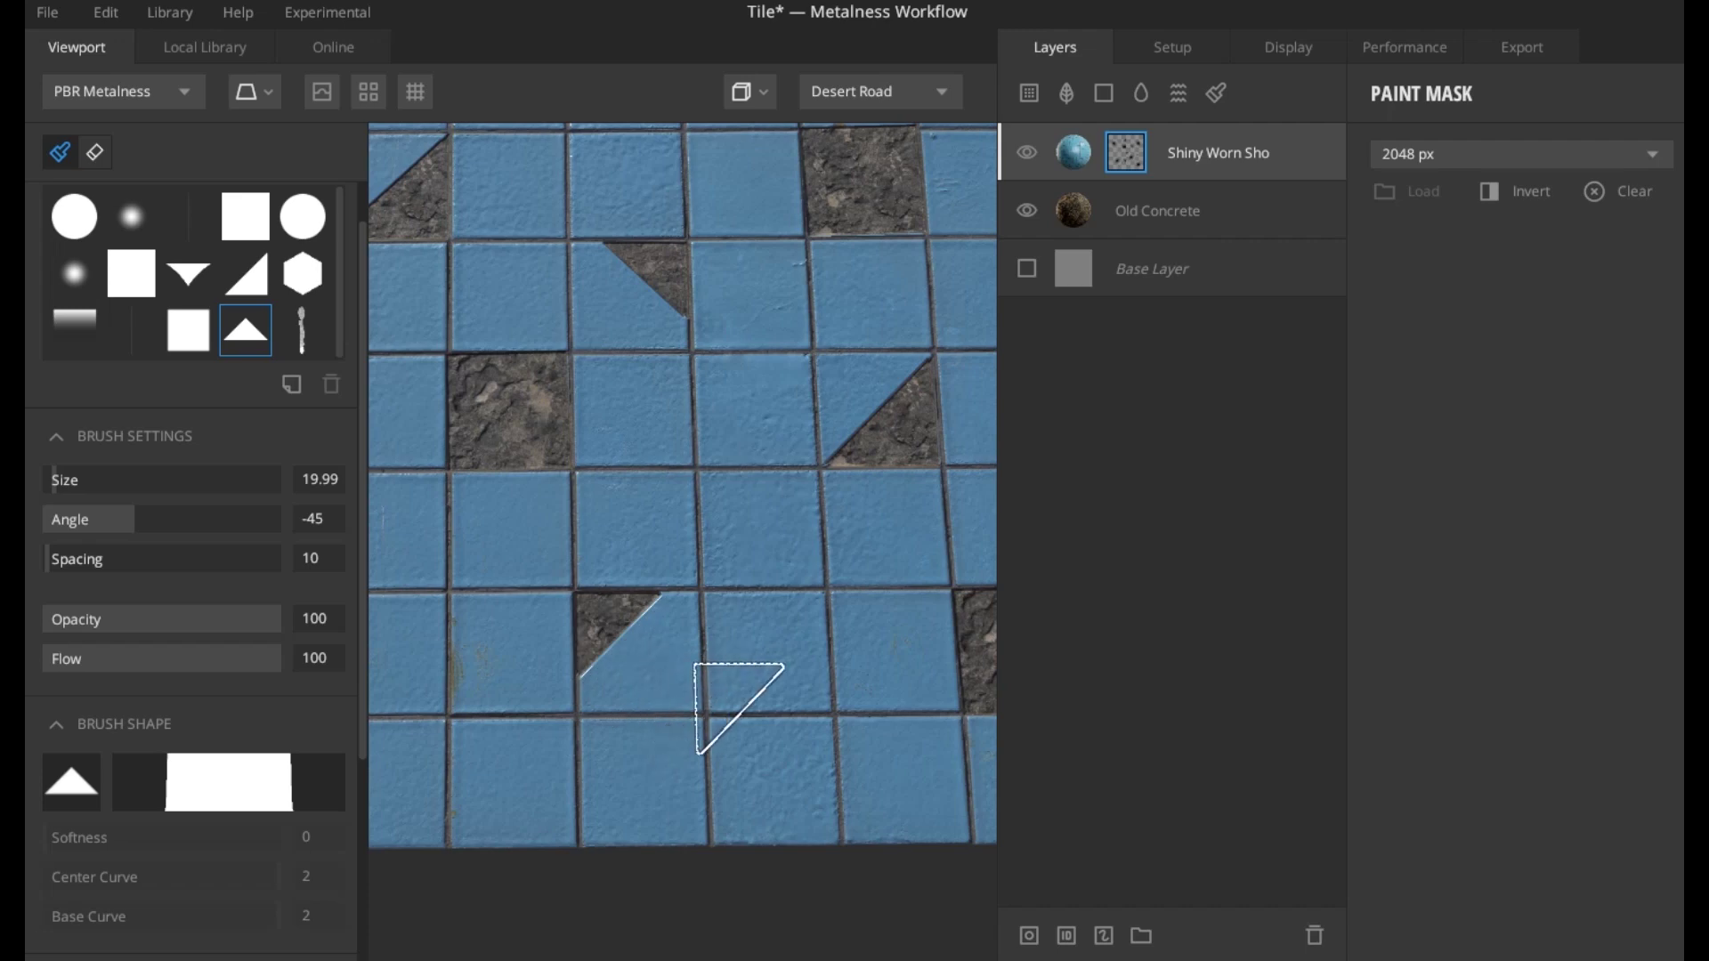
scroll(787, 770, up, 2)
scroll(787, 761, down, 2)
scroll(784, 761, down, 1)
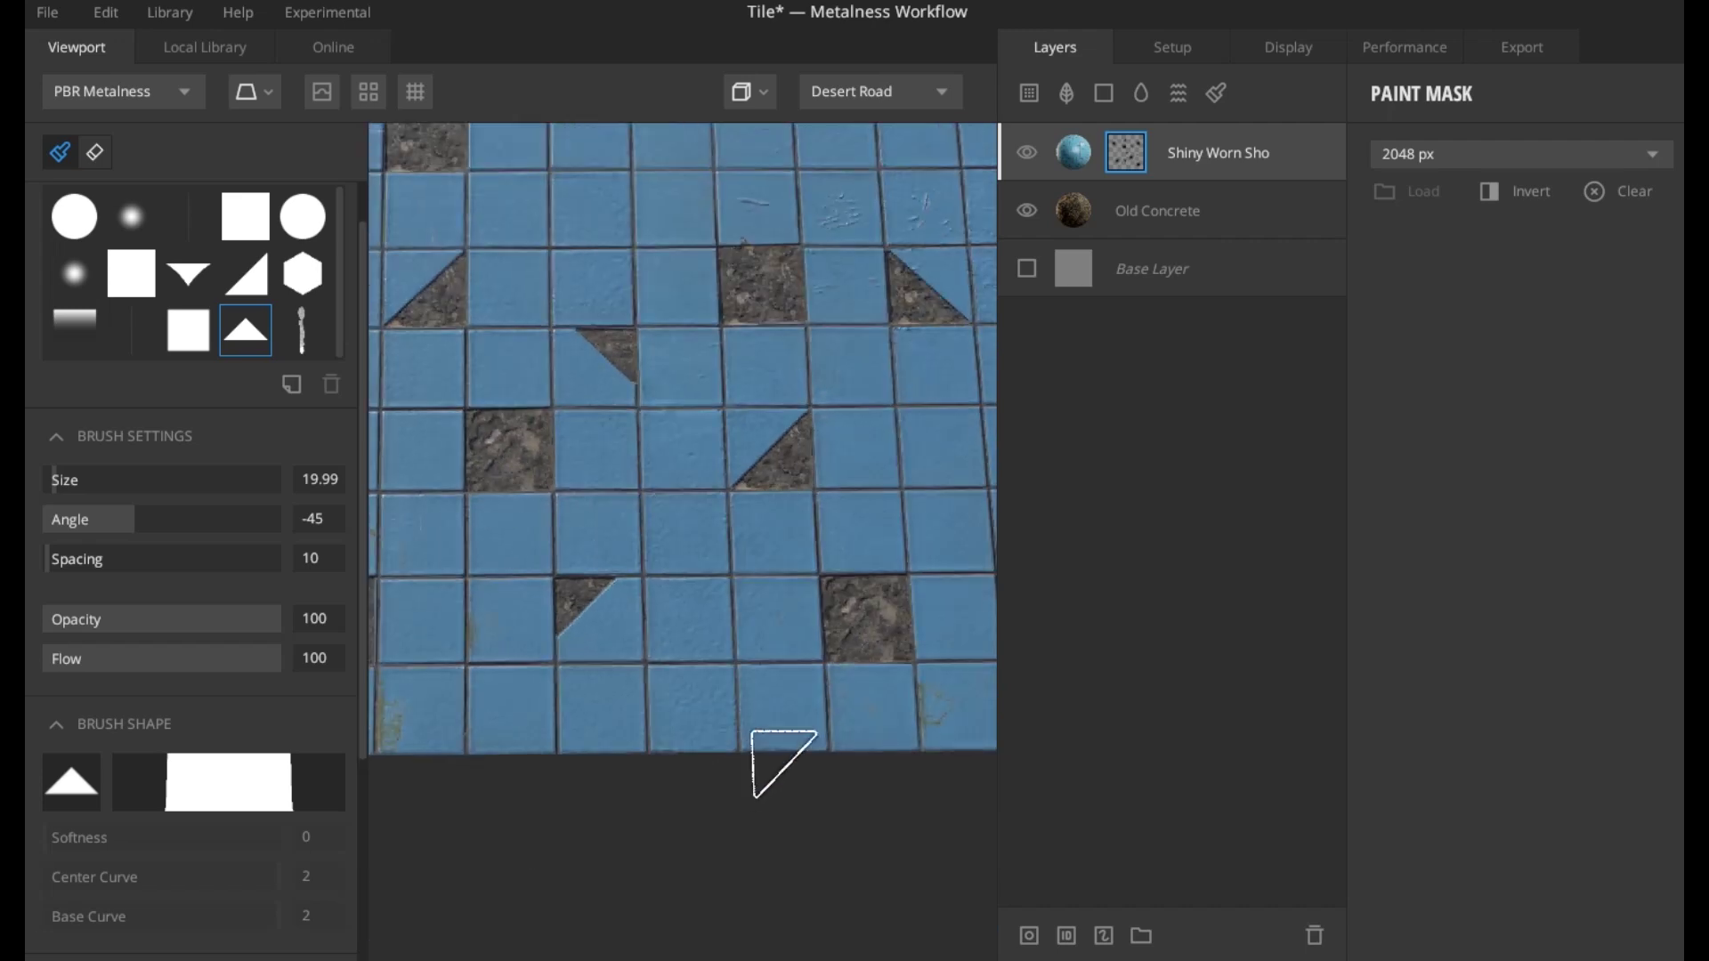
scroll(753, 650, up, 1)
middle_drag(760, 682, 736, 847)
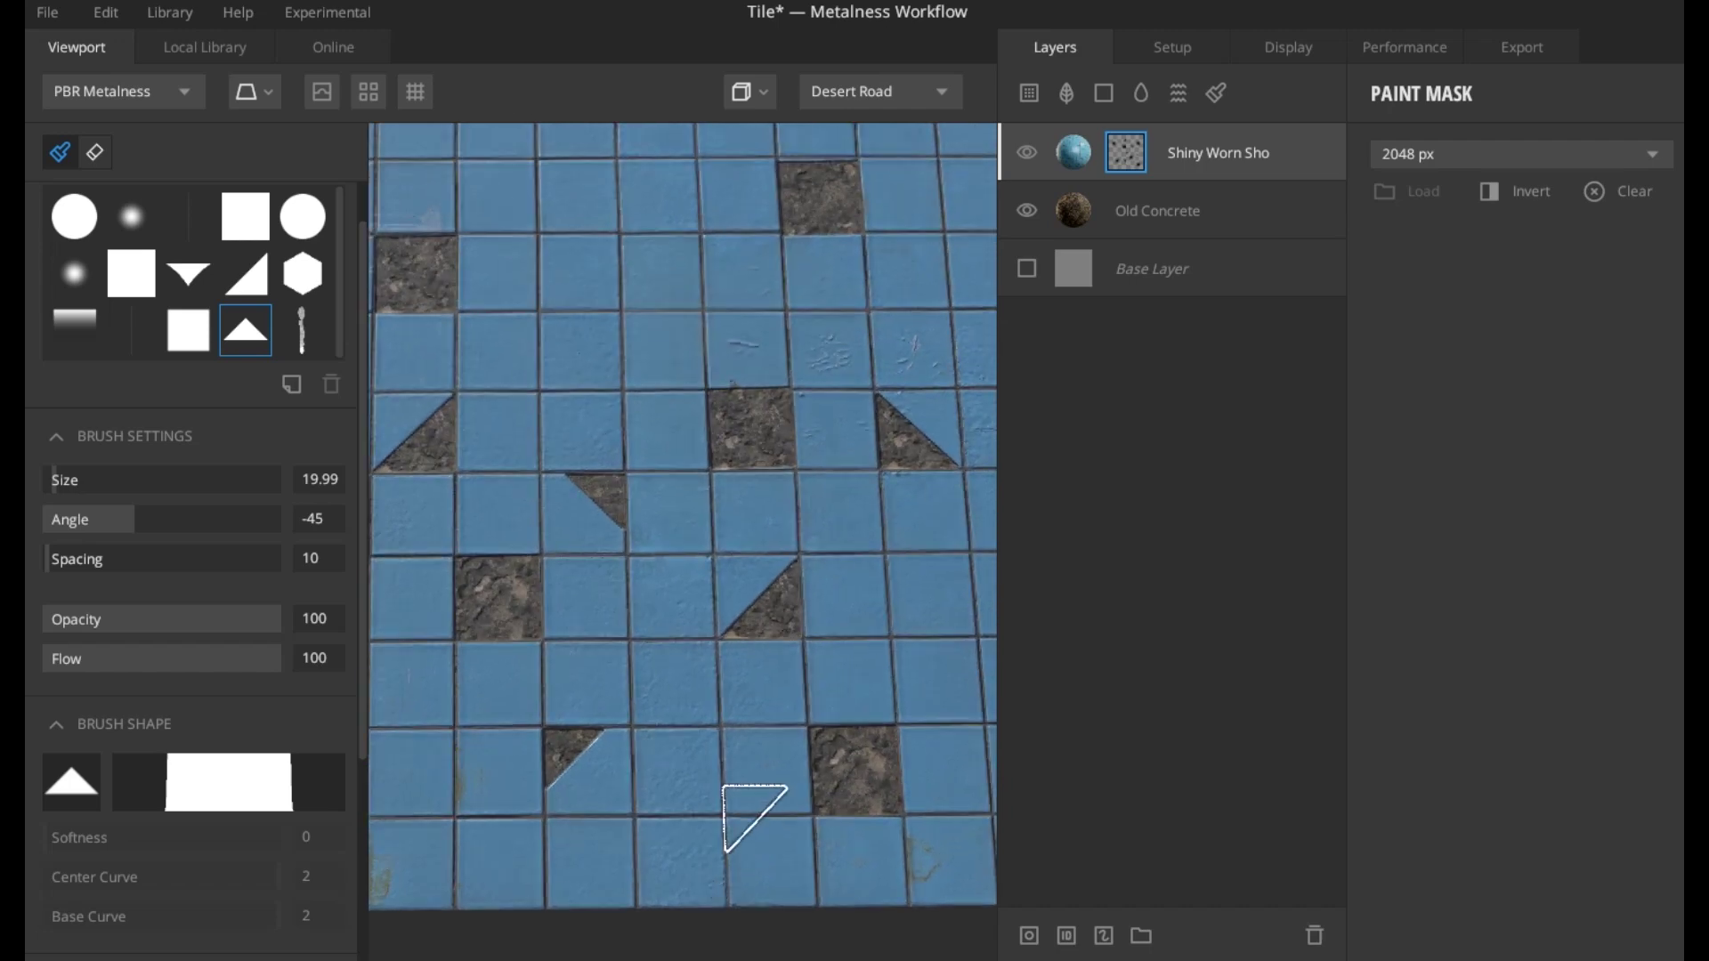
middle_drag(763, 733, 666, 802)
middle_drag(659, 690, 796, 790)
text(4)
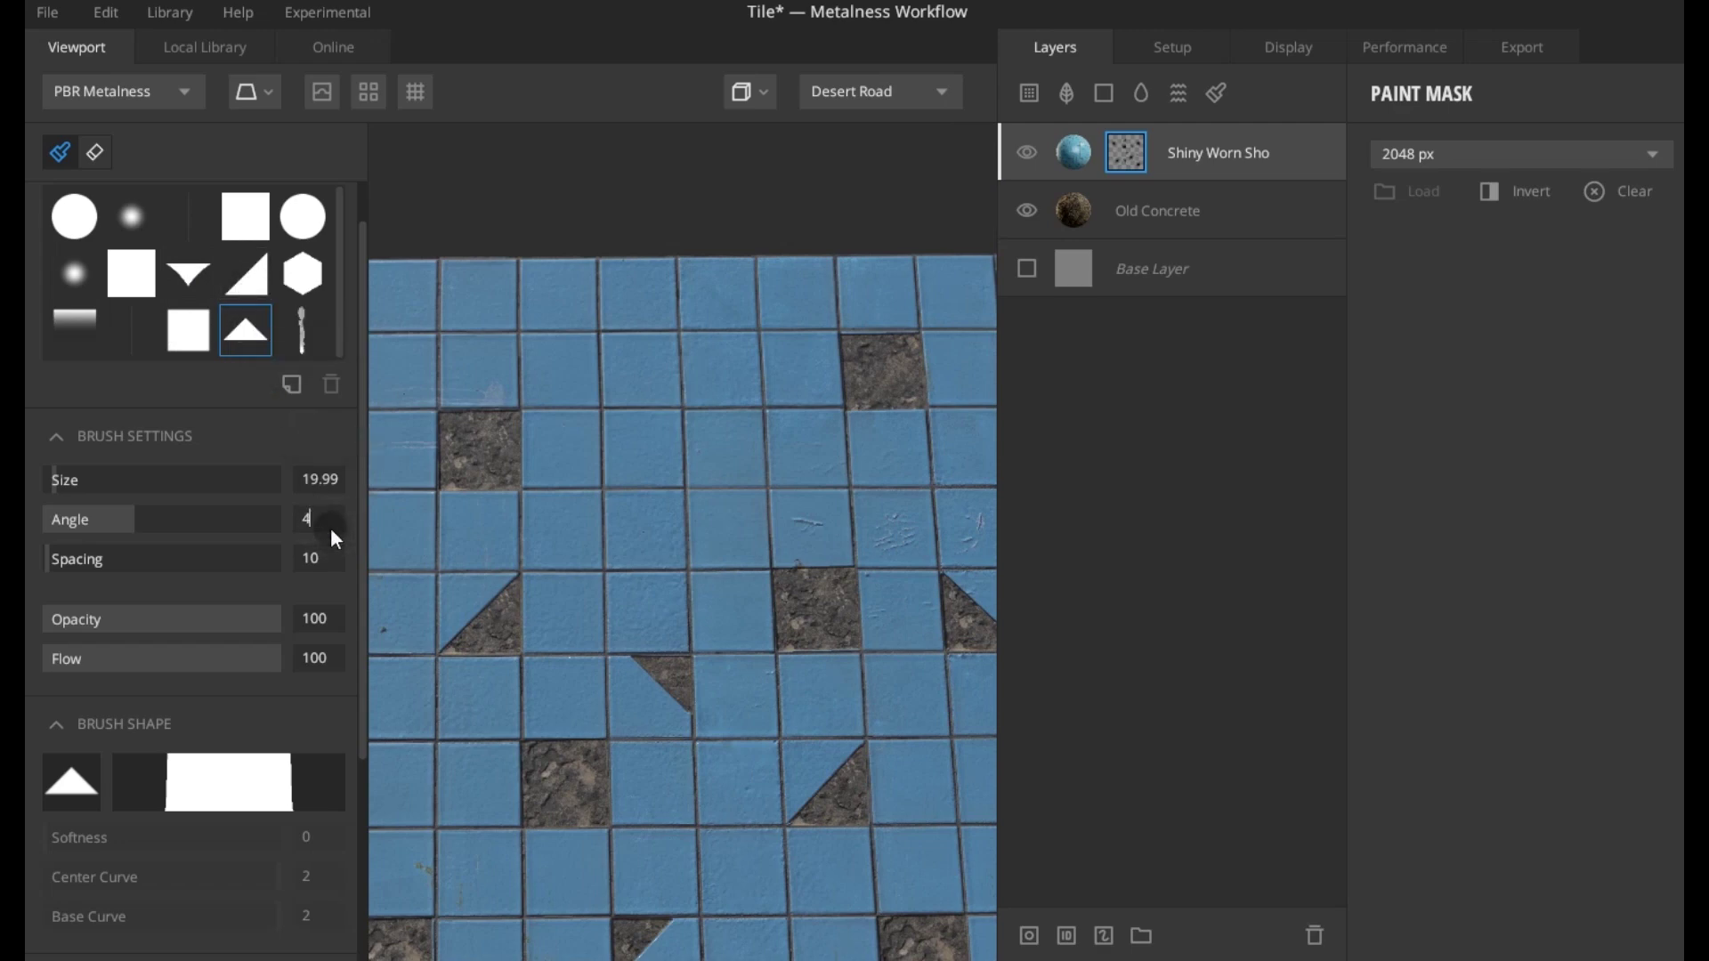
- Set the brush angle to 45 and stamp two concrete triangles into a blue tile
text(5)
key(Return)
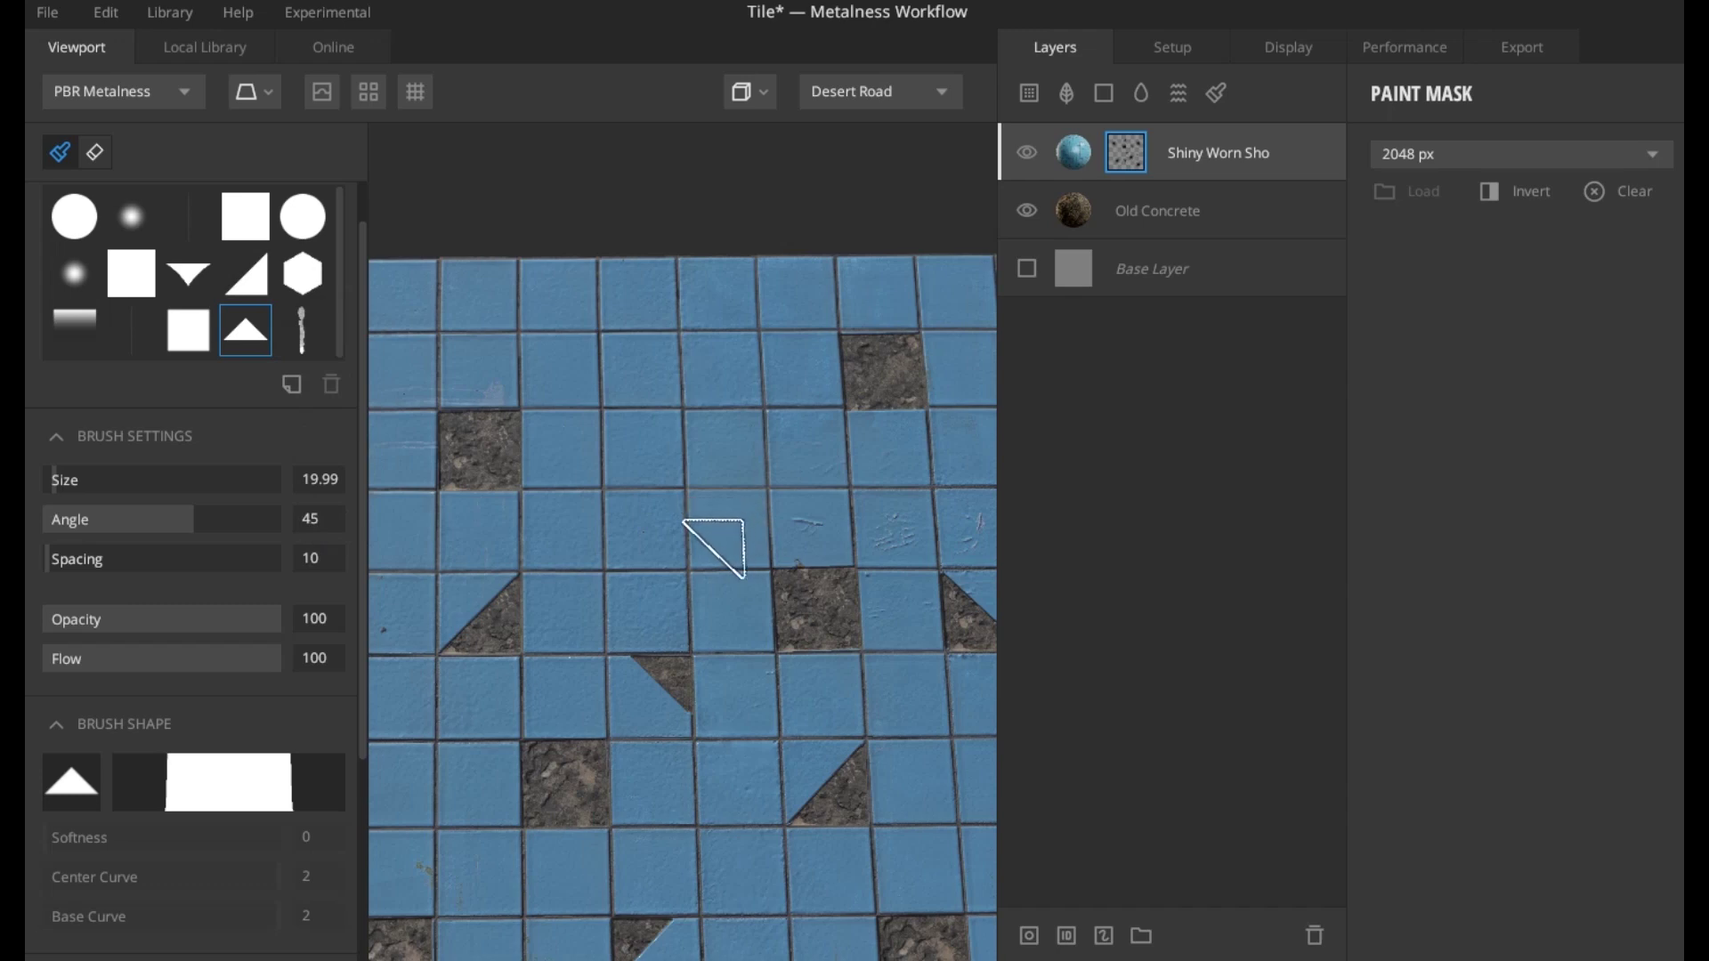
scroll(681, 559, up, 3)
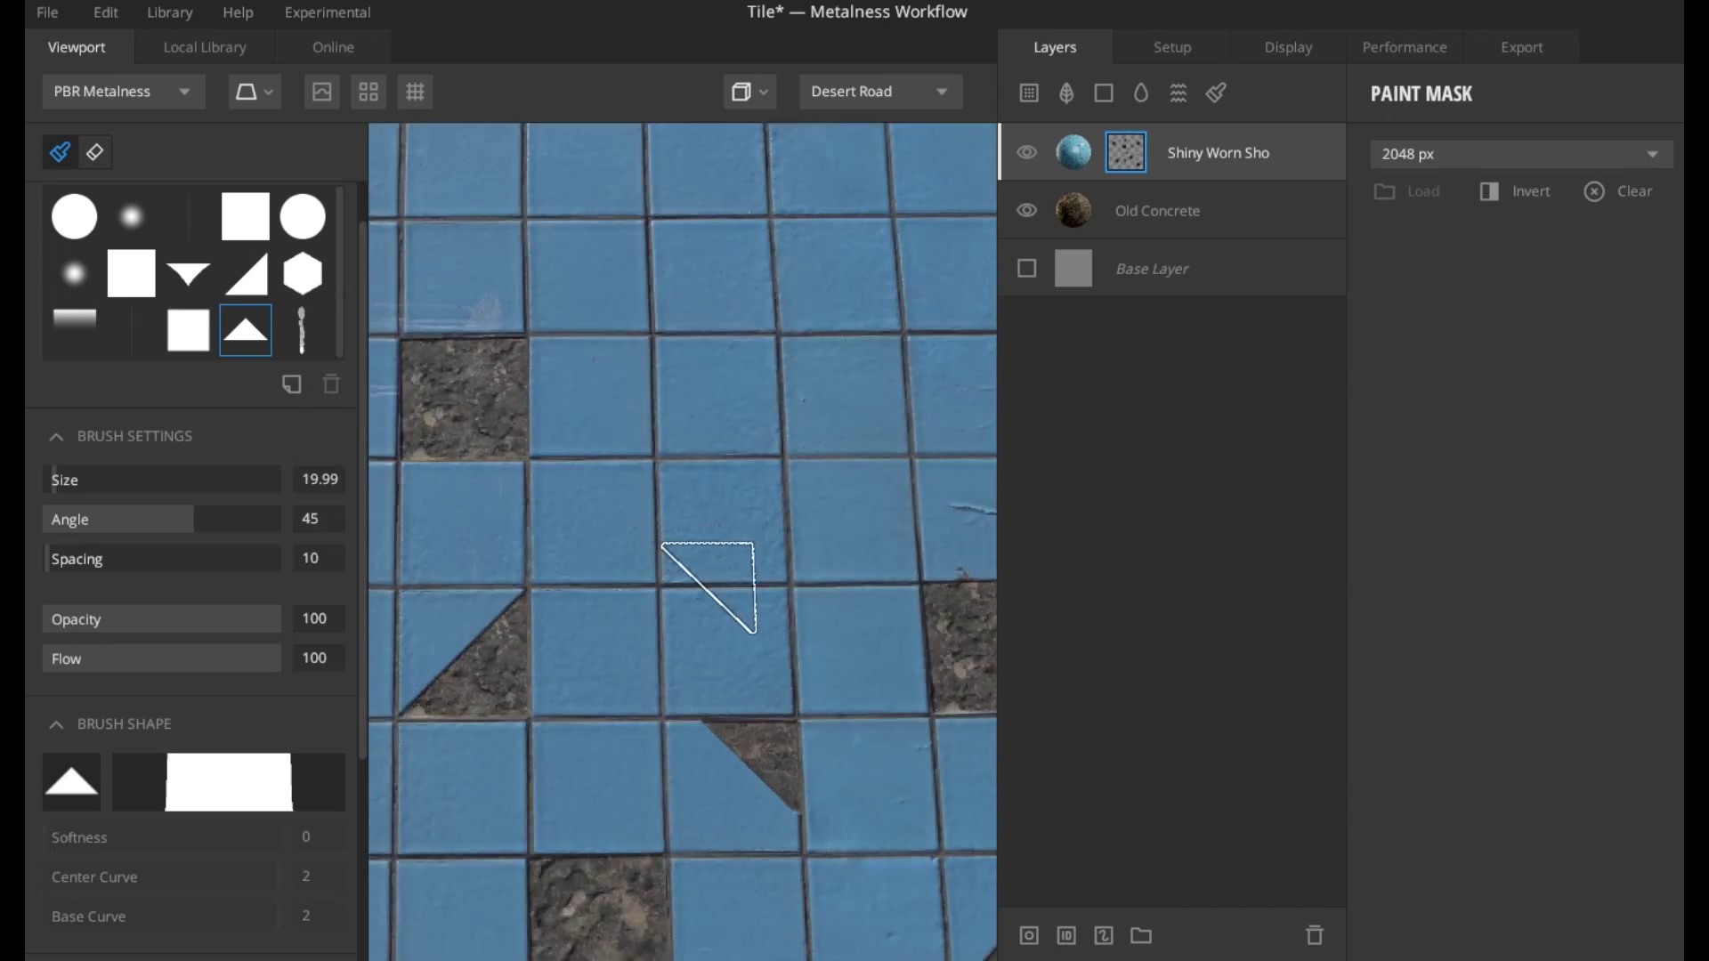
middle_drag(708, 586, 625, 570)
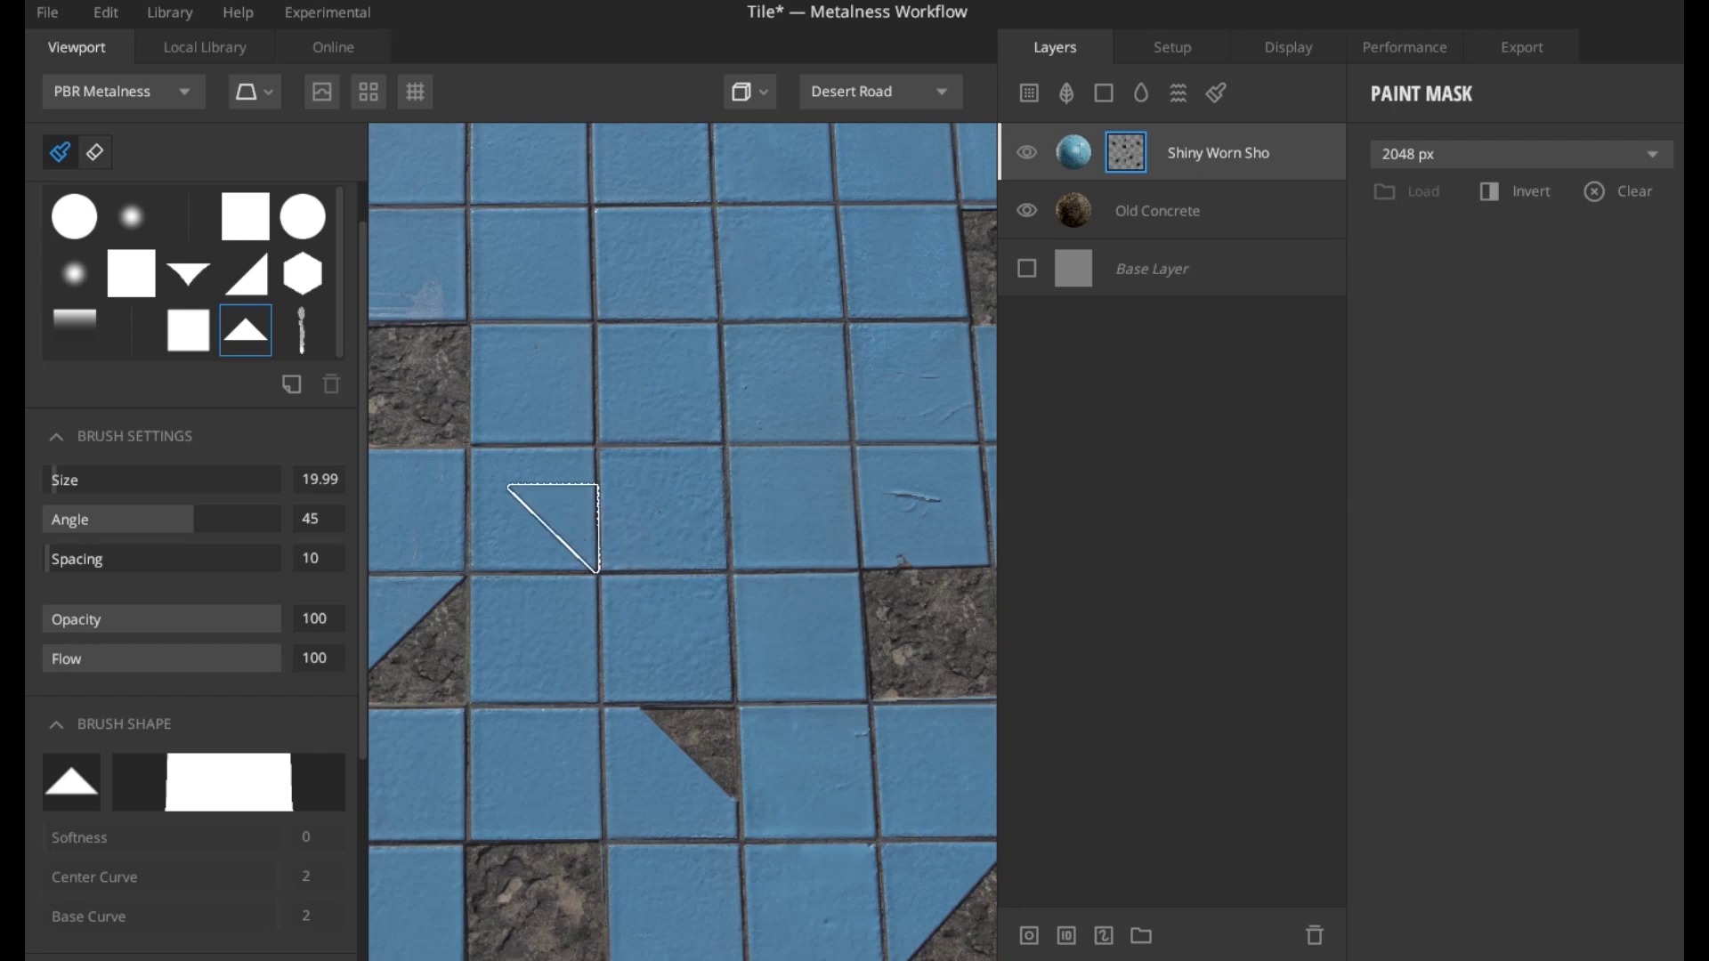
click(549, 527)
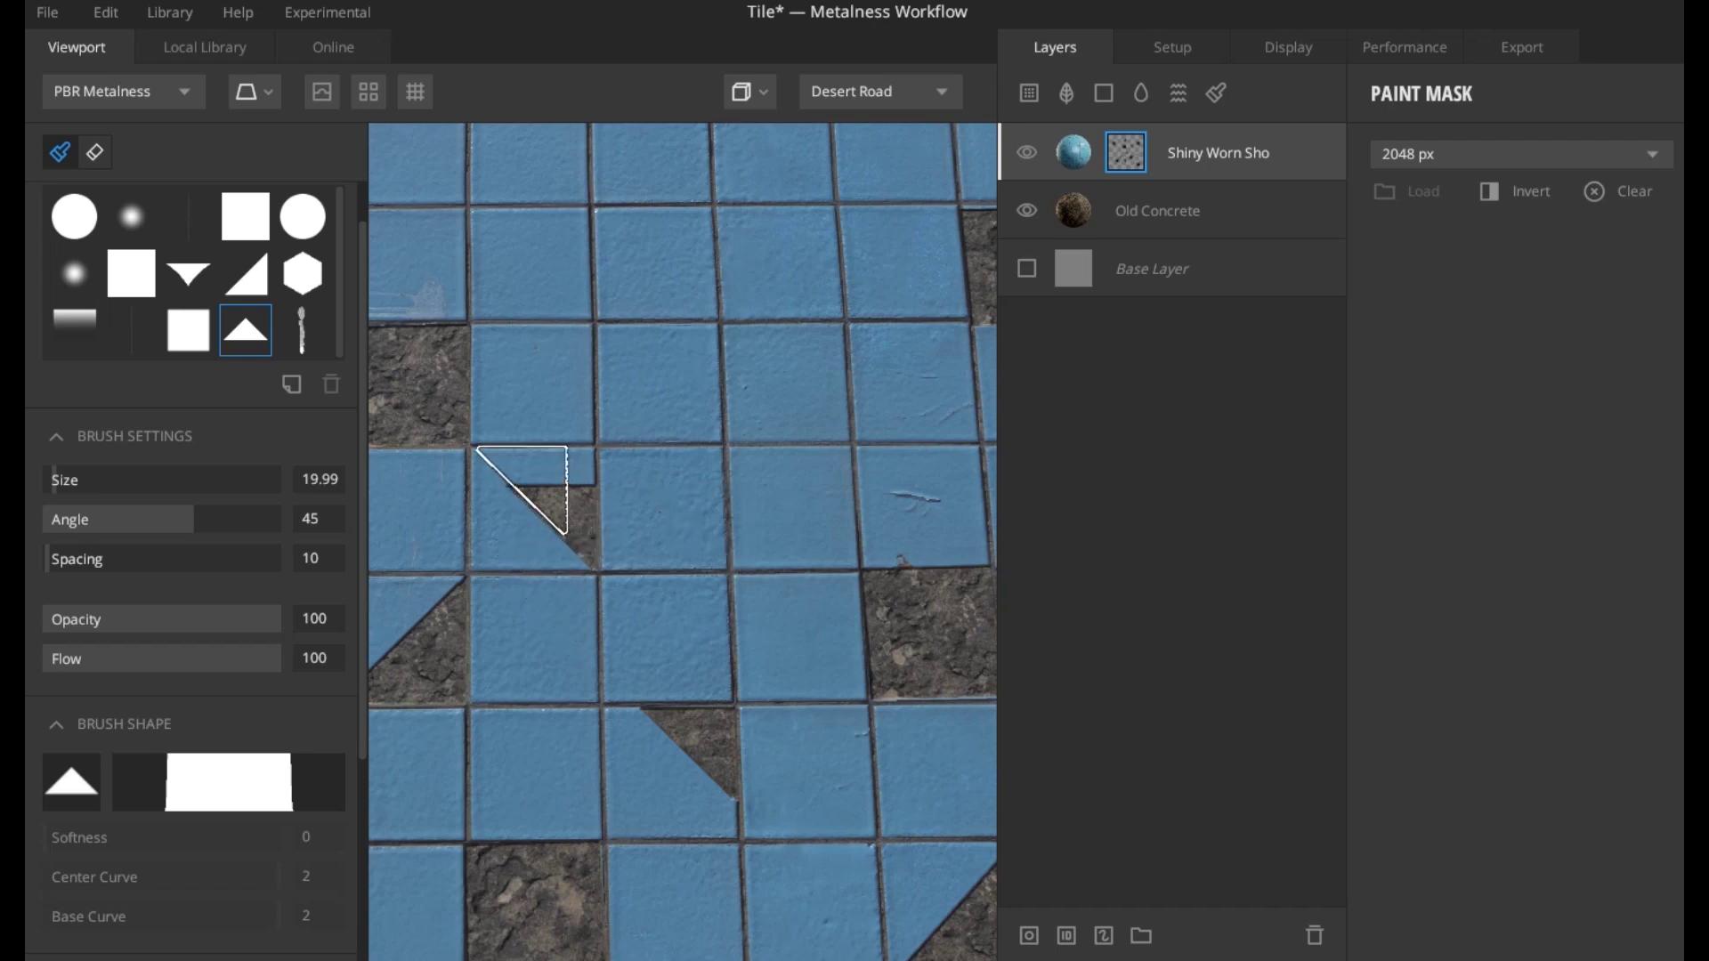
click(523, 490)
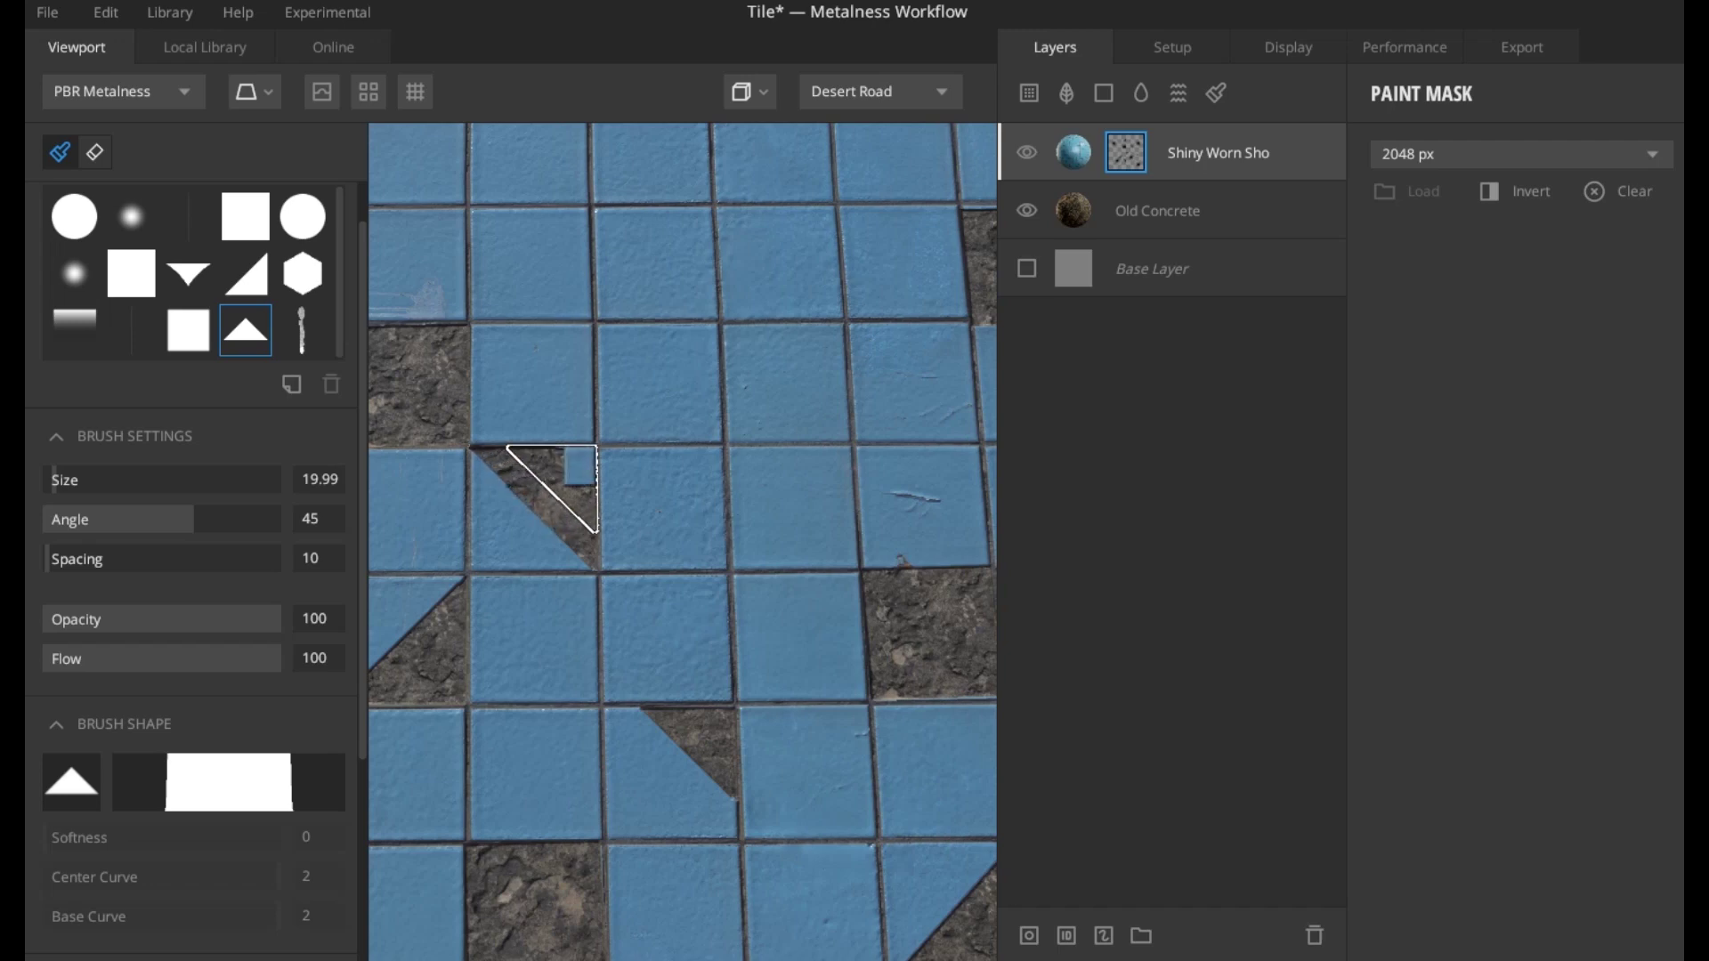
- Tilt the tiled plane into perspective and bring up the Old Concrete layer's options
scroll(606, 548, down, 2)
scroll(611, 550, down, 2)
mouse_move(610, 549)
middle_down()
mouse_move(668, 641)
mouse_move(801, 450)
mouse_move(649, 565)
middle_up()
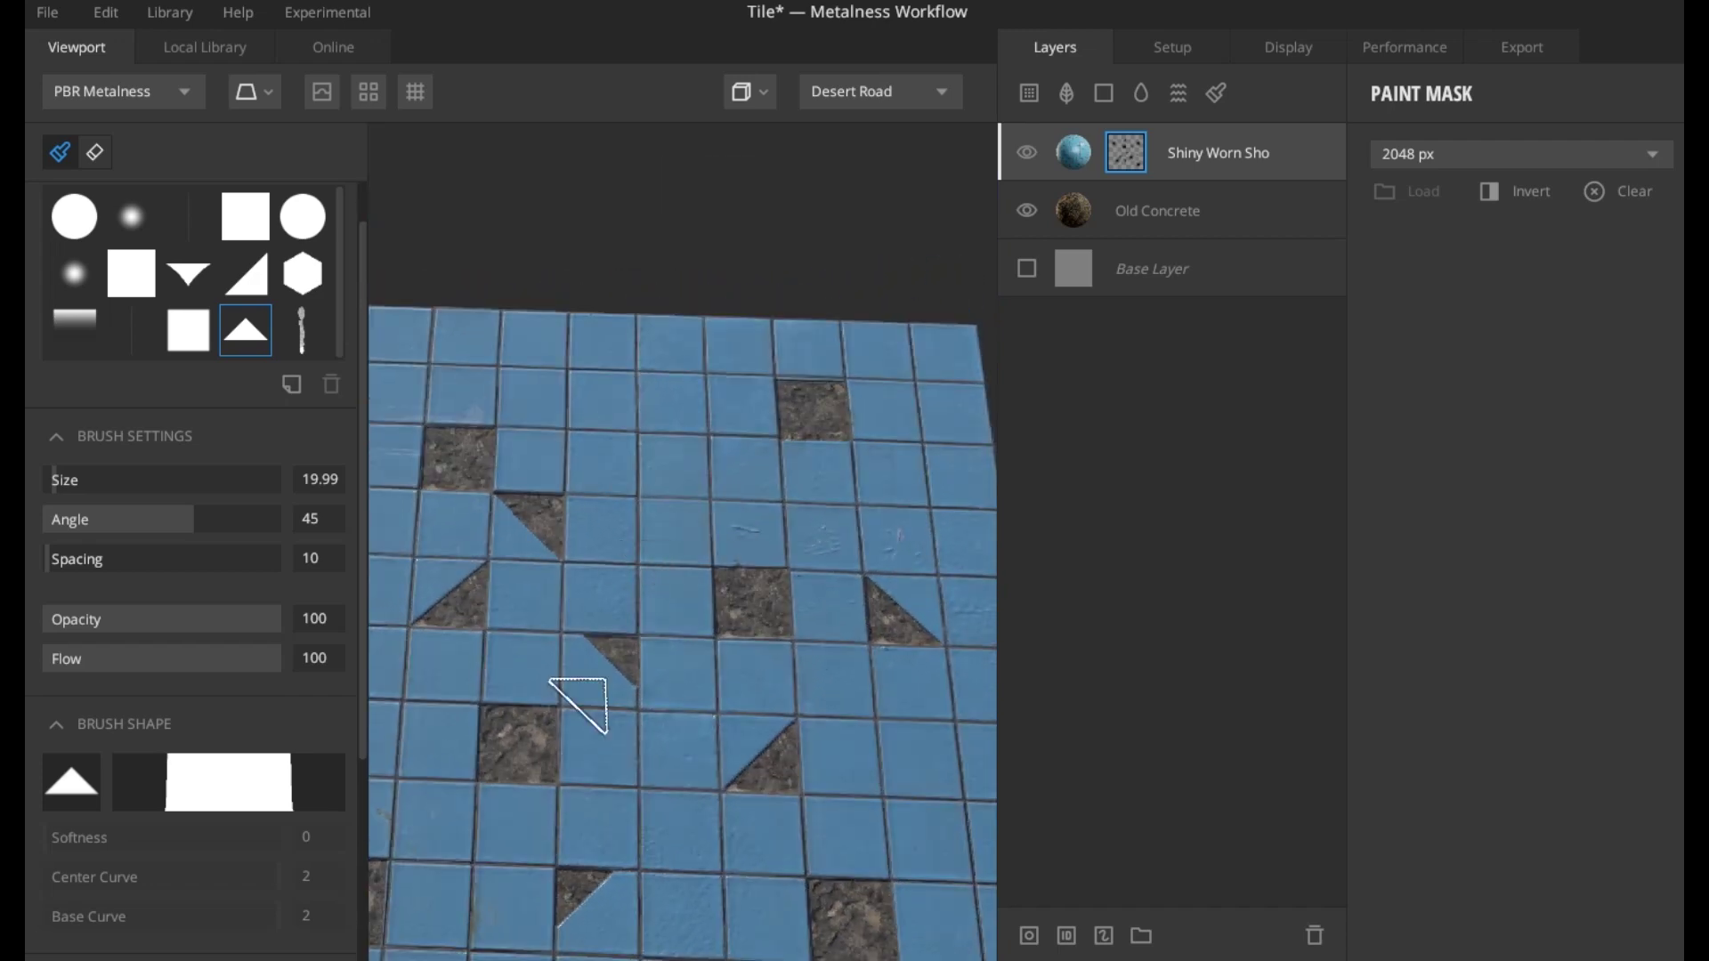
middle_drag(579, 705, 701, 592)
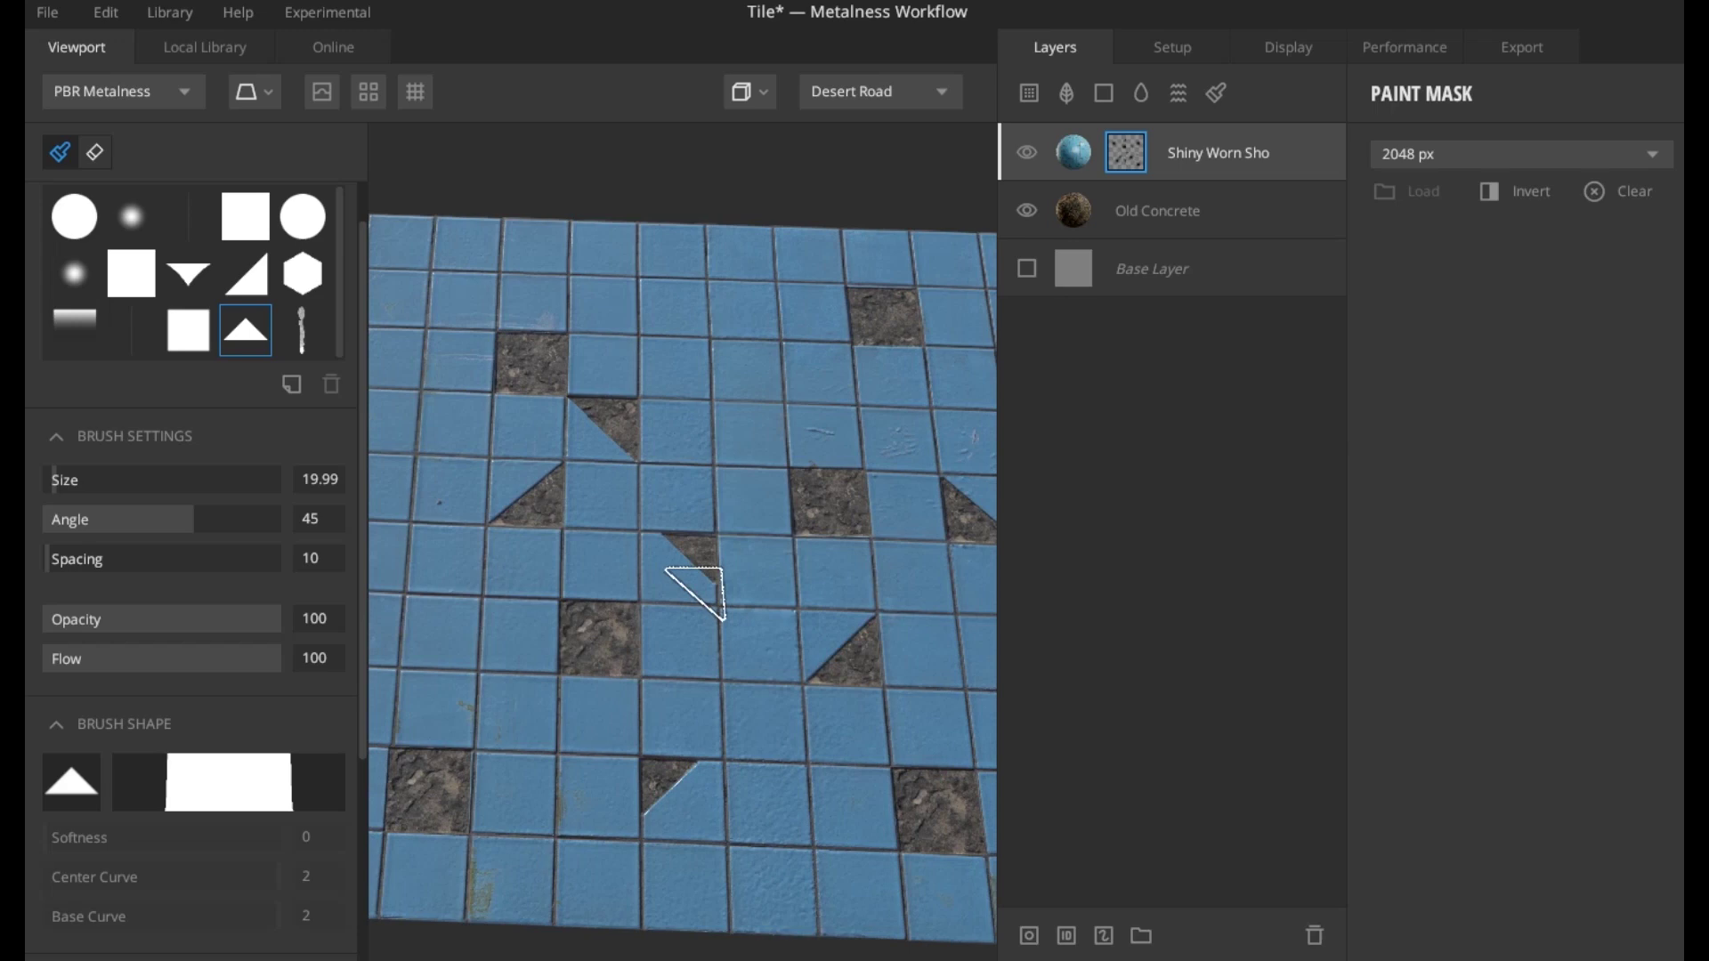
right_click(1150, 219)
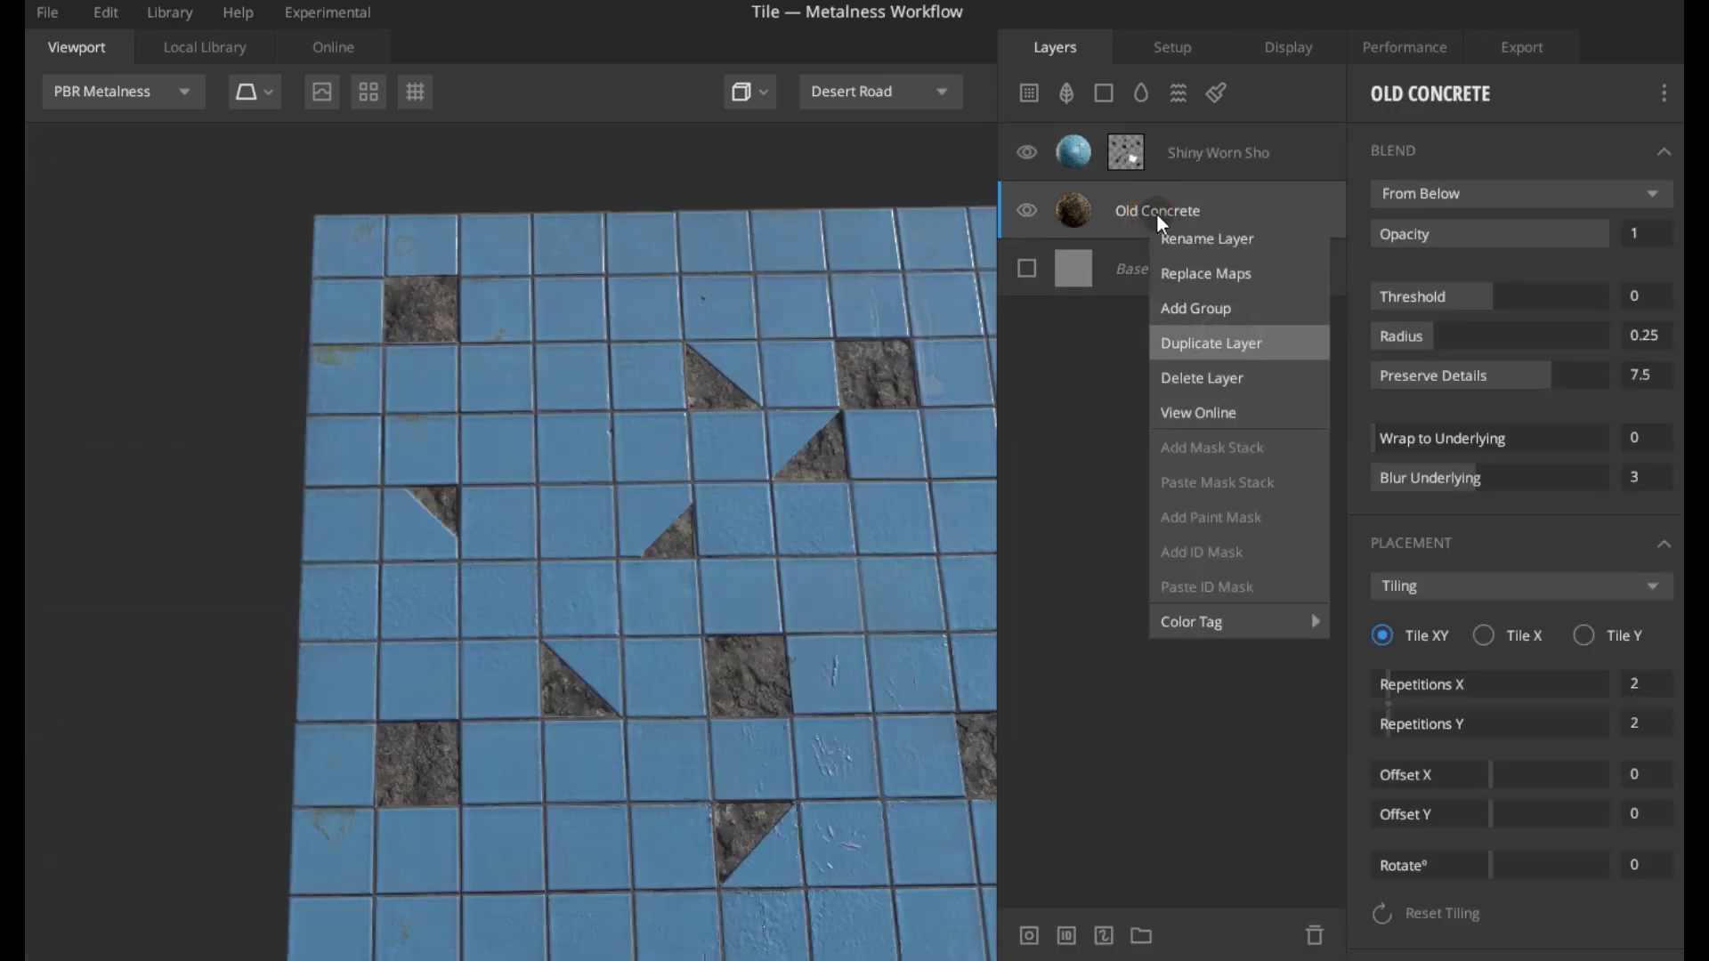
click(1210, 342)
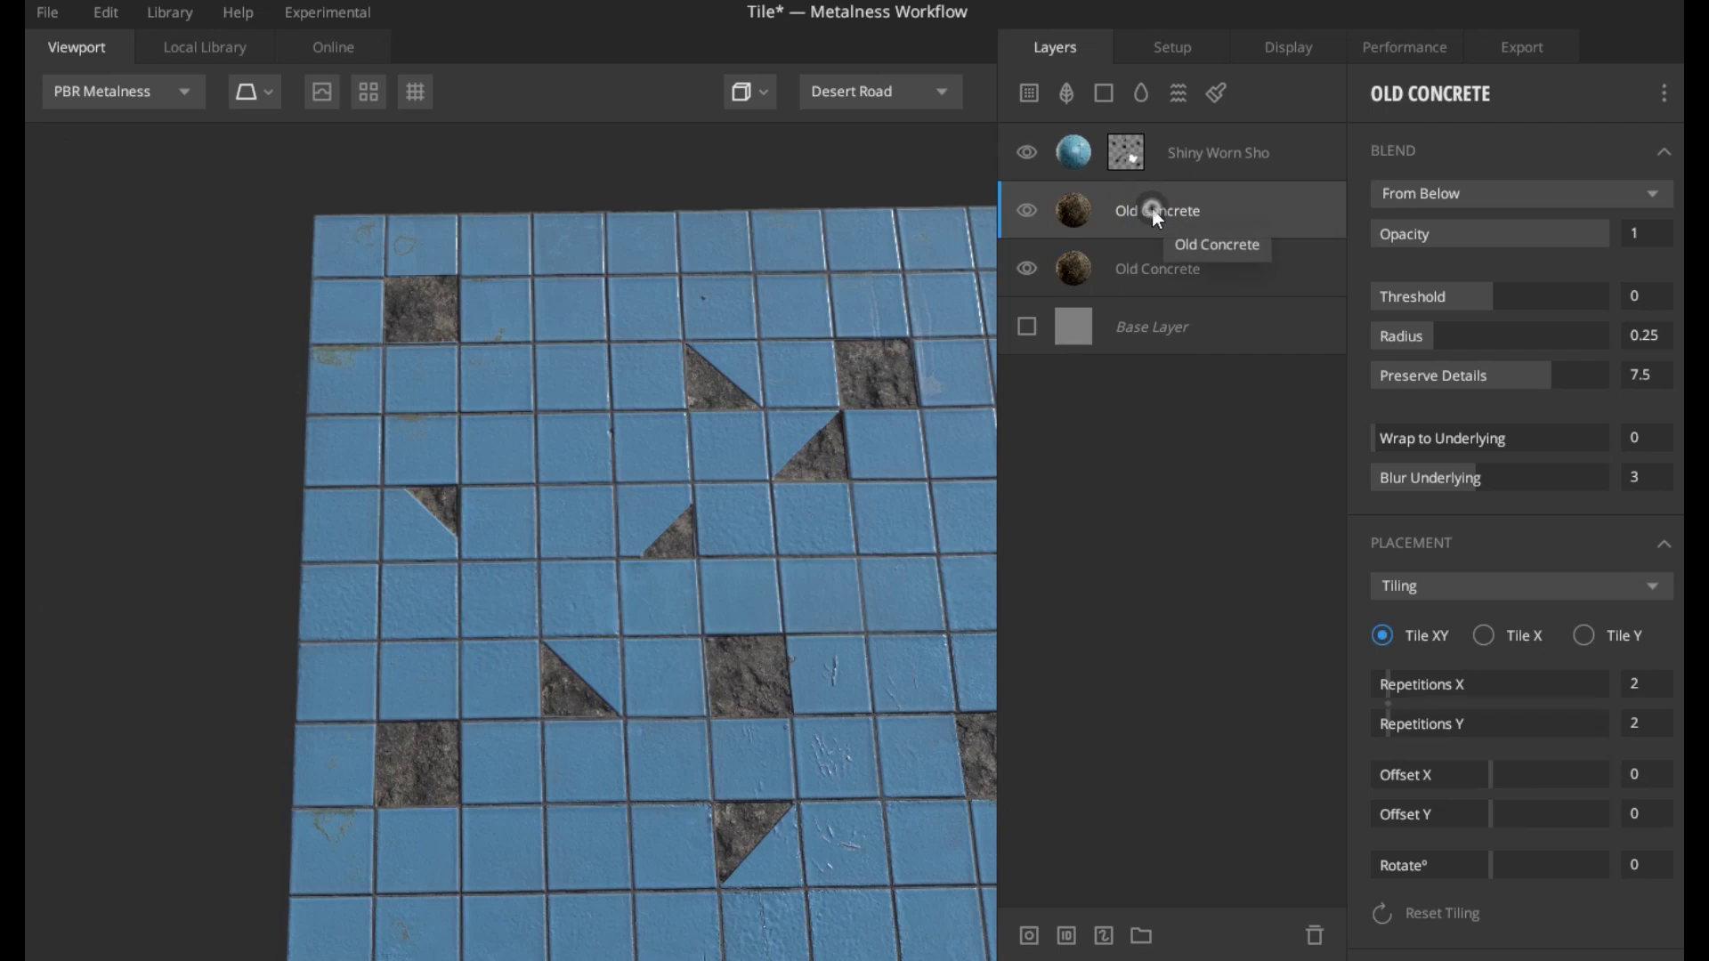
drag(1152, 207, 1119, 126)
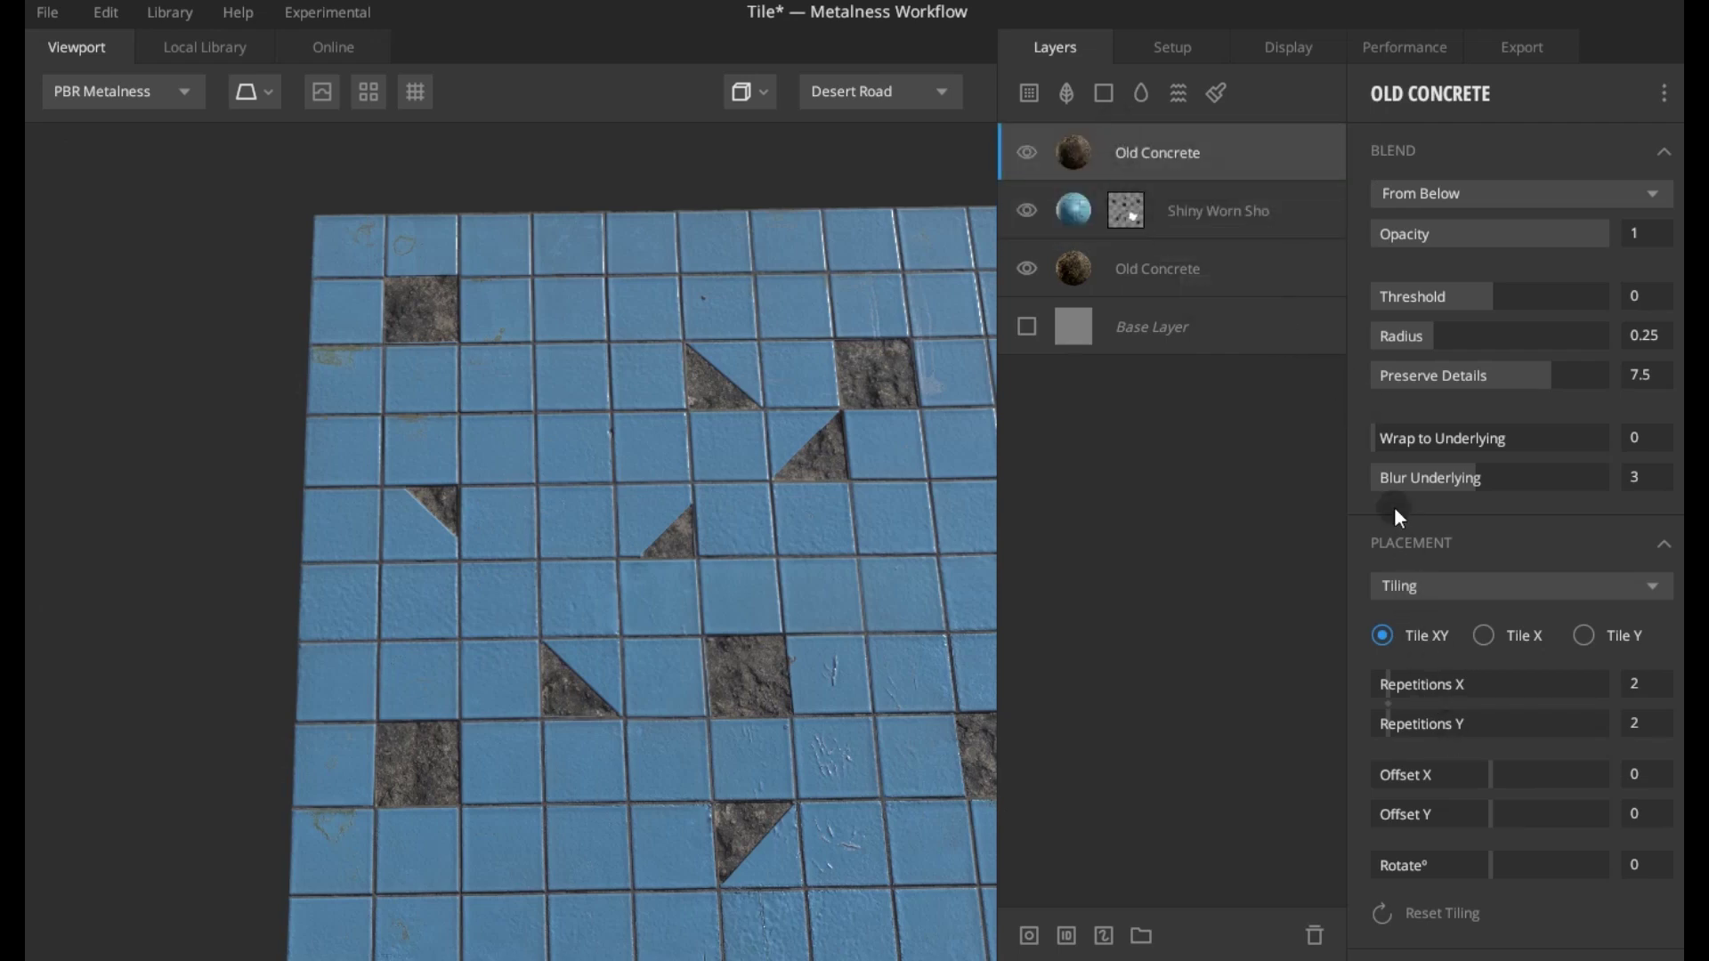
click(1434, 545)
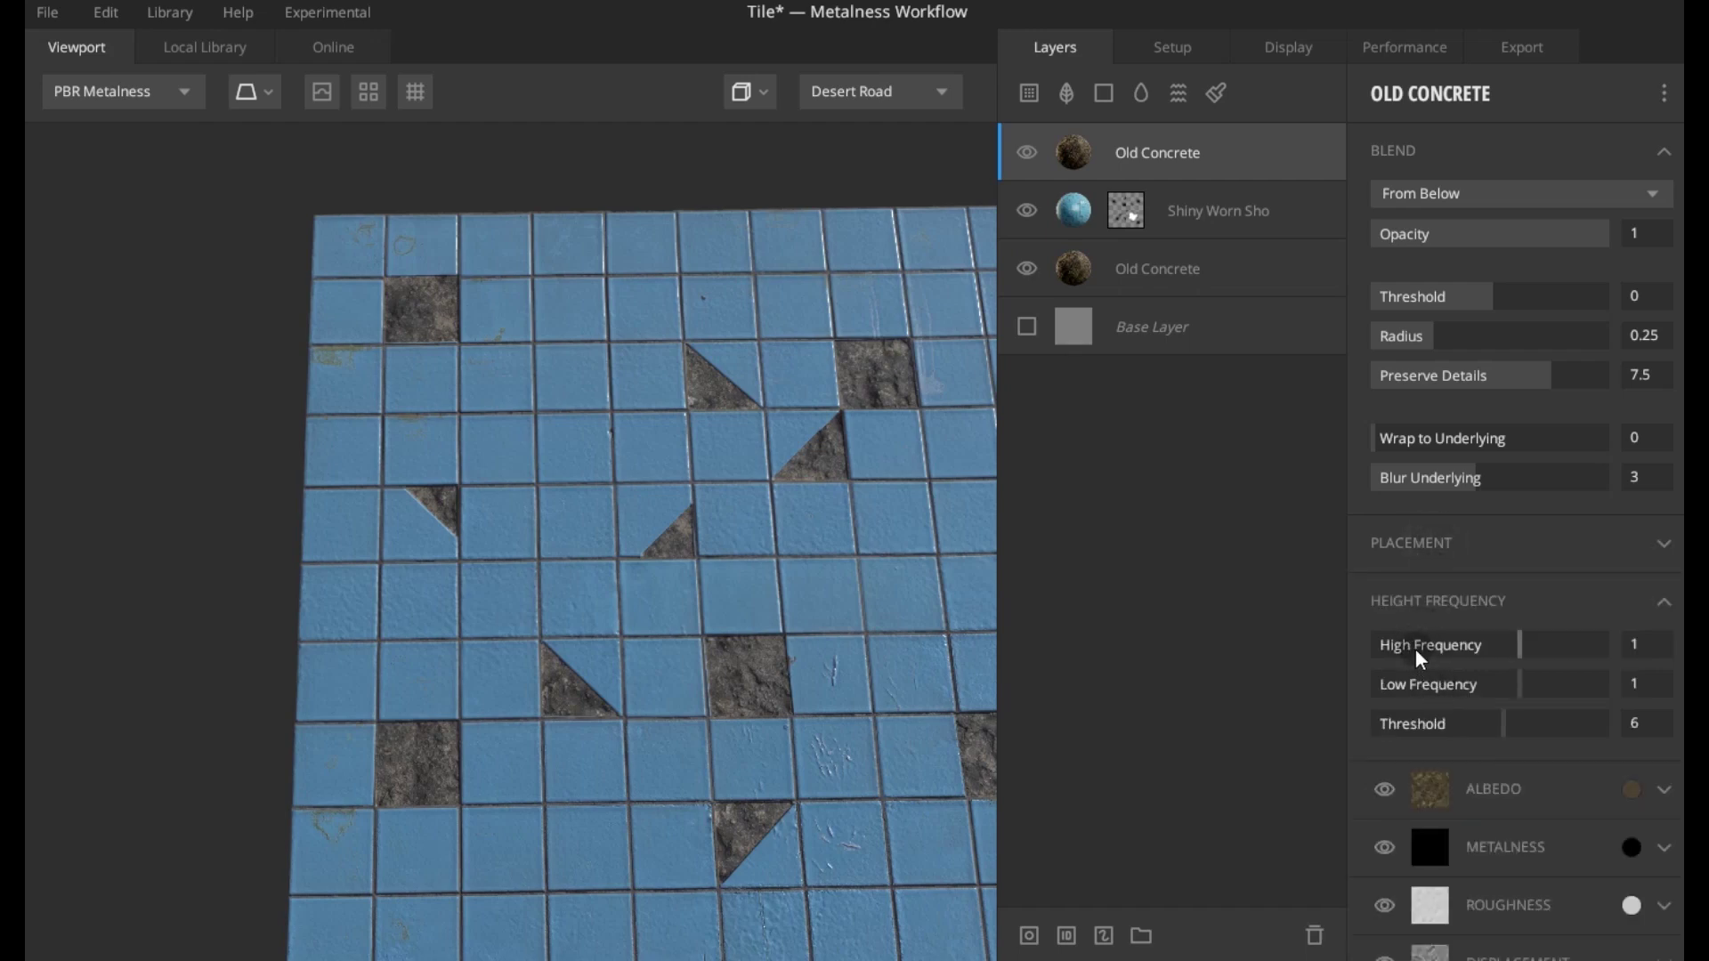
click(1397, 194)
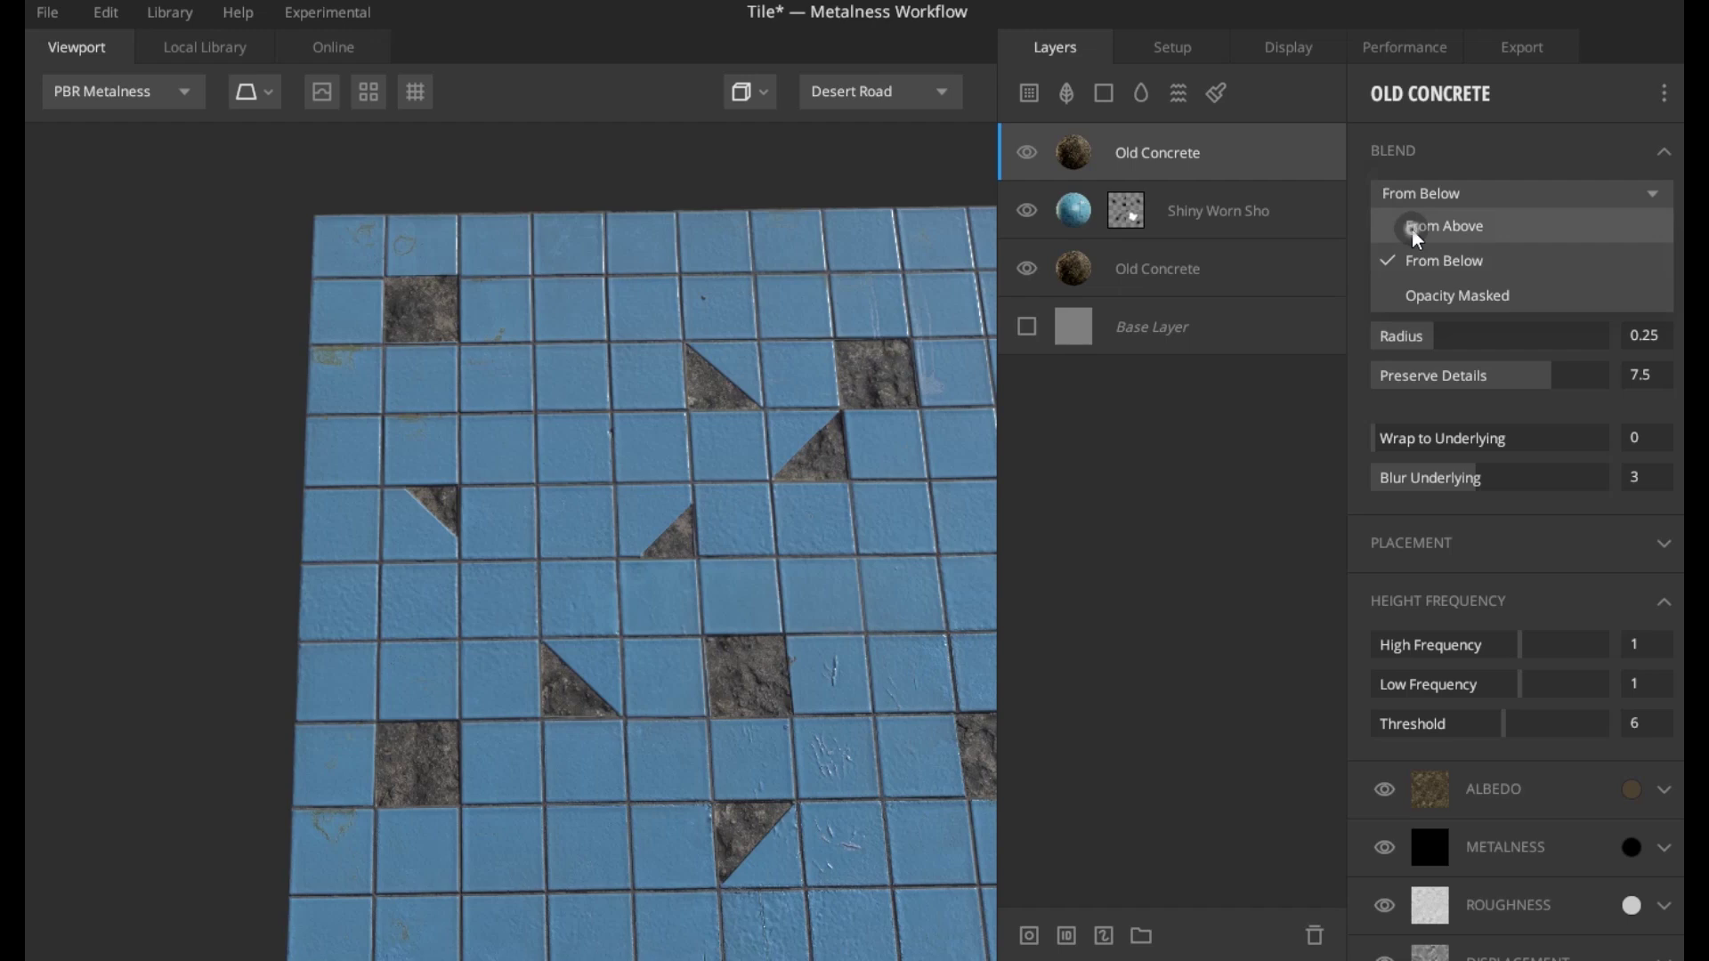
click(1412, 228)
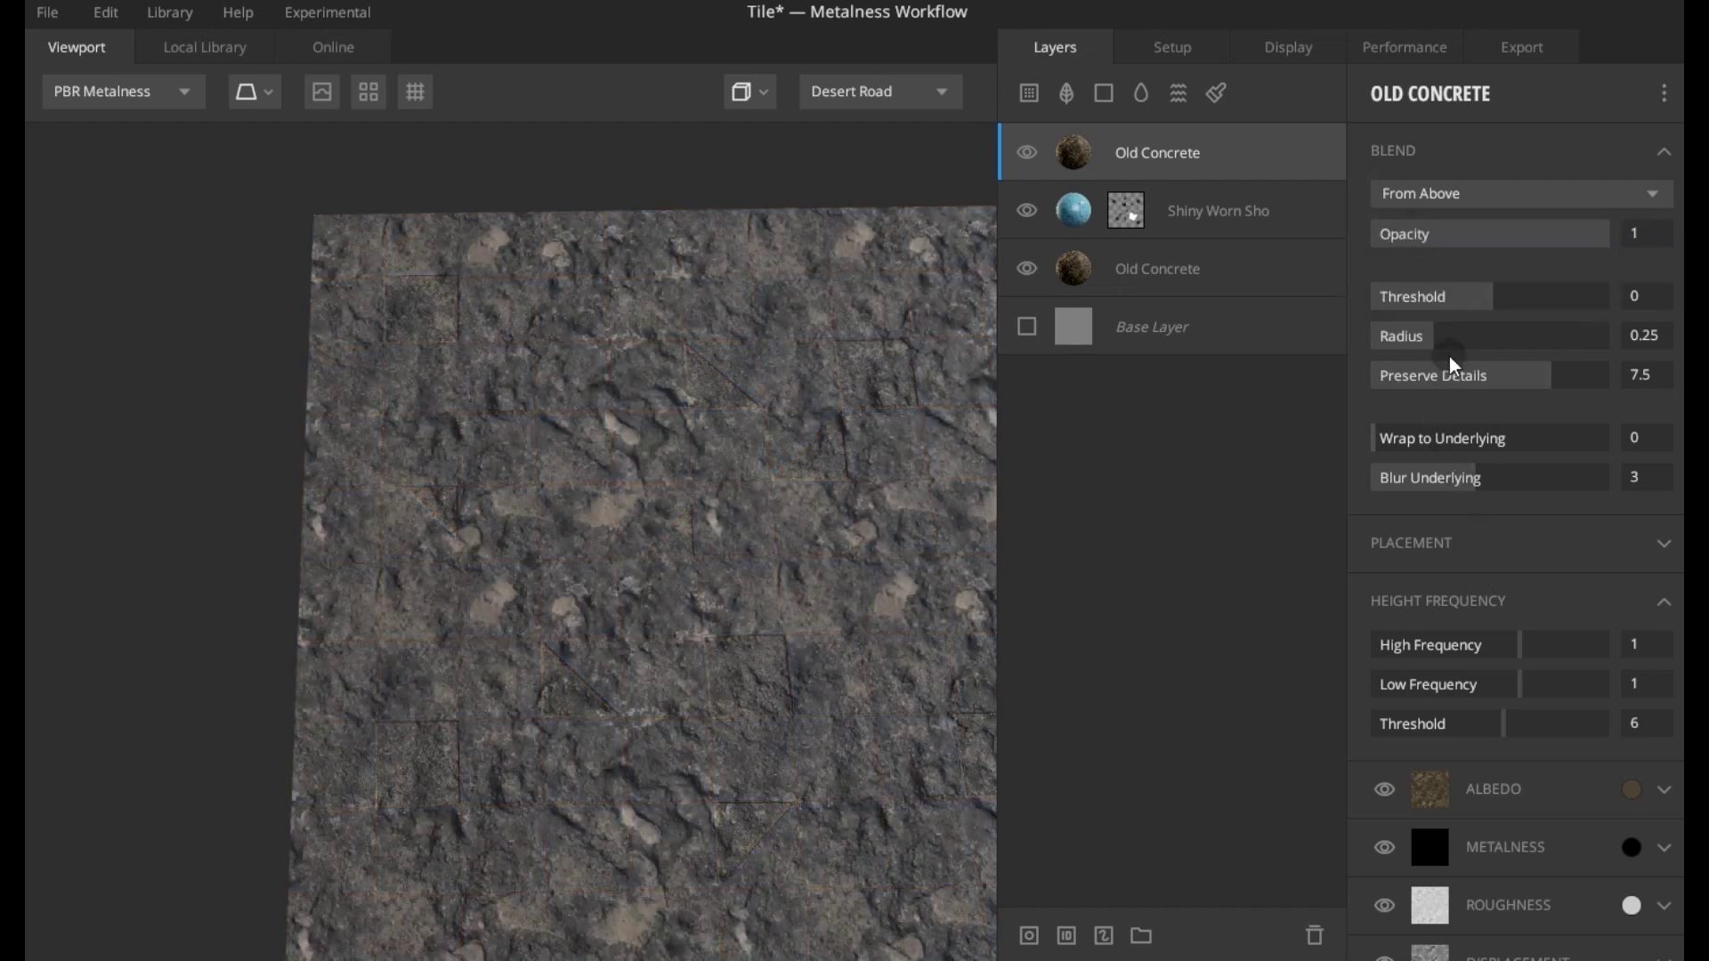
drag(1423, 296, 1378, 296)
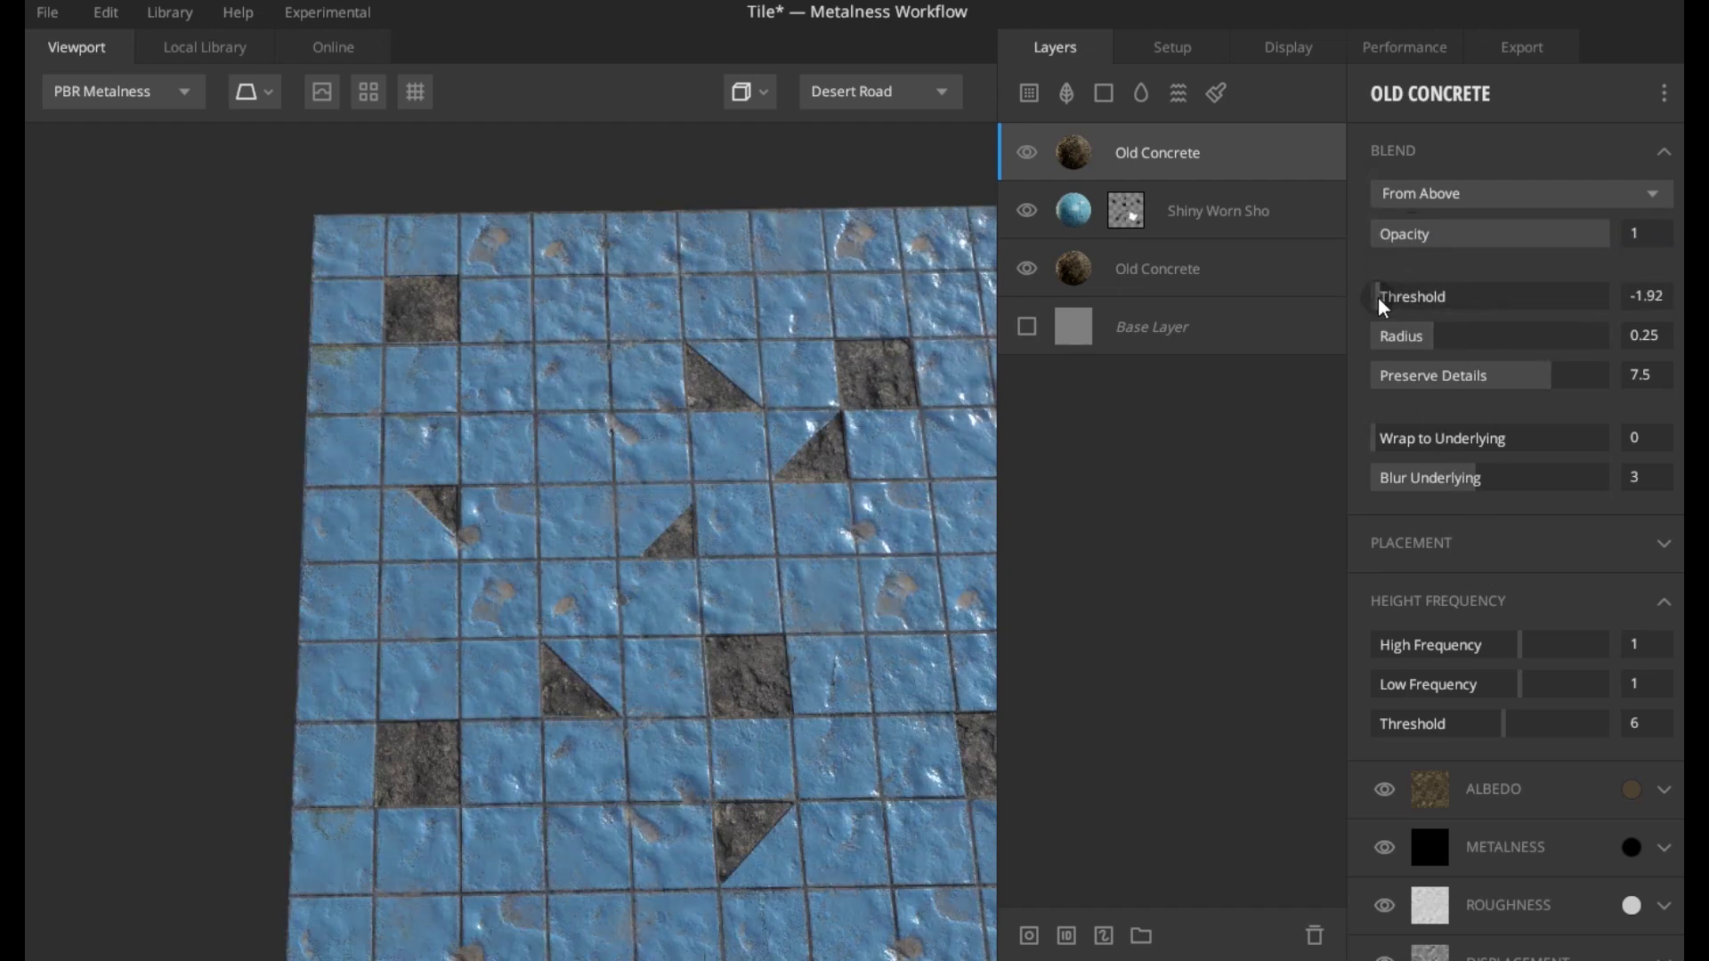
mouse_move(1412, 339)
mouse_down()
mouse_move(1388, 340)
mouse_move(1508, 361)
mouse_up()
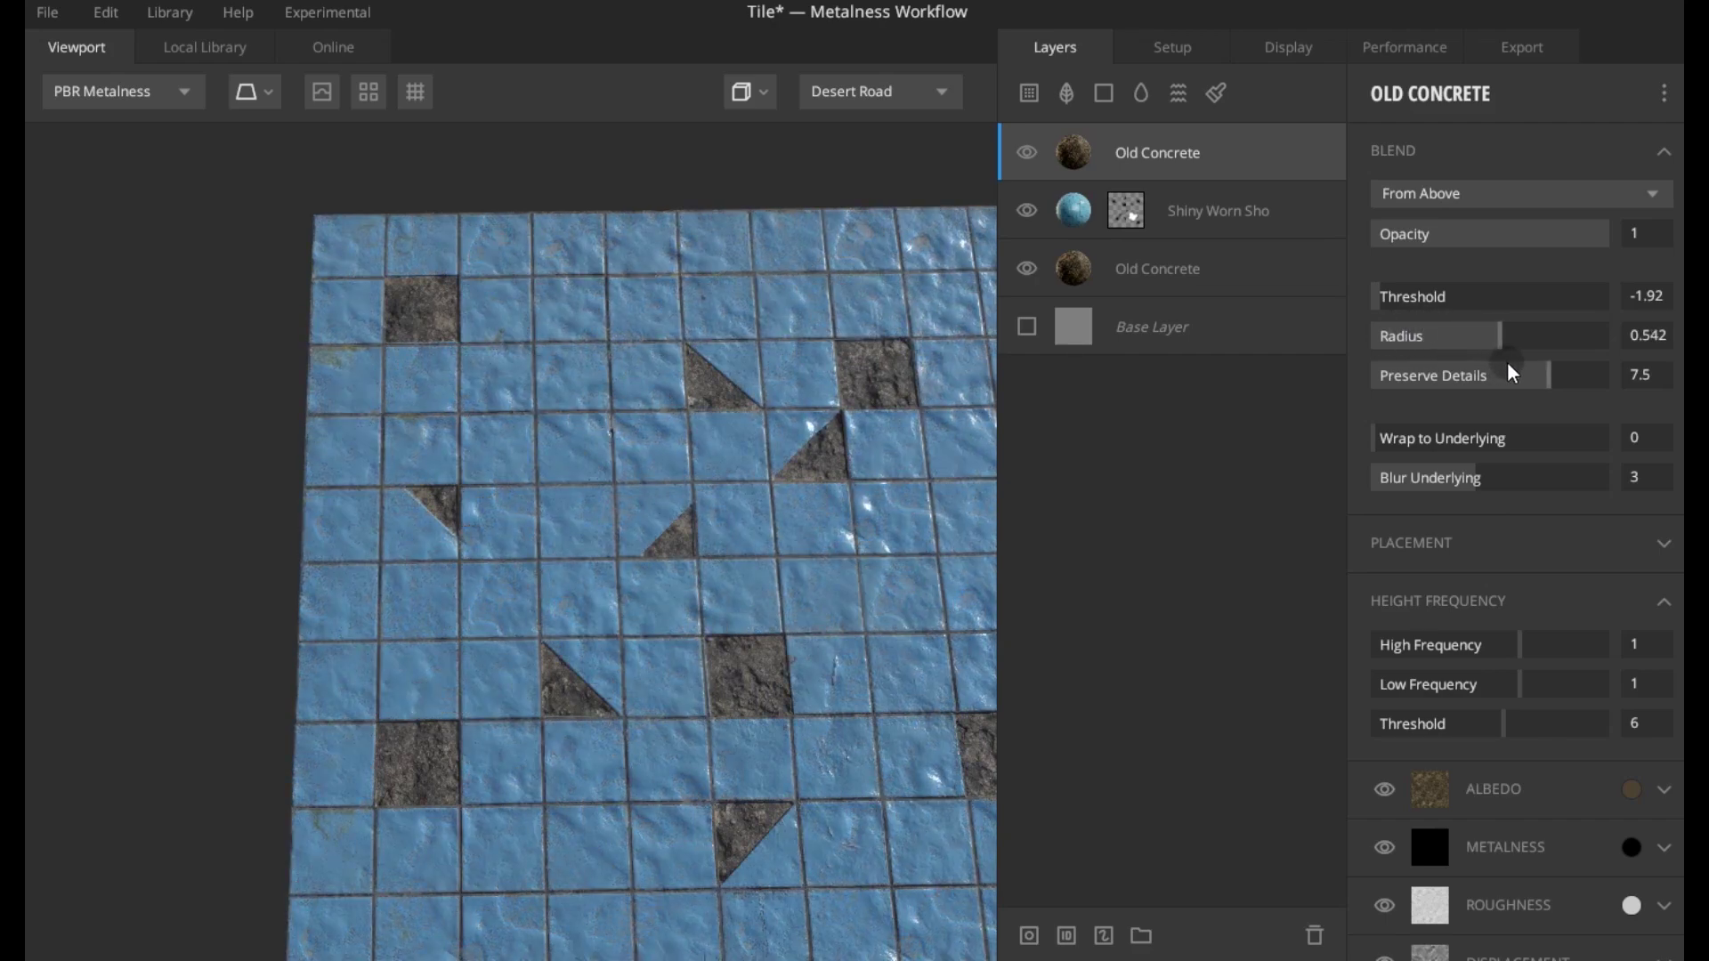
drag(1417, 641, 1371, 628)
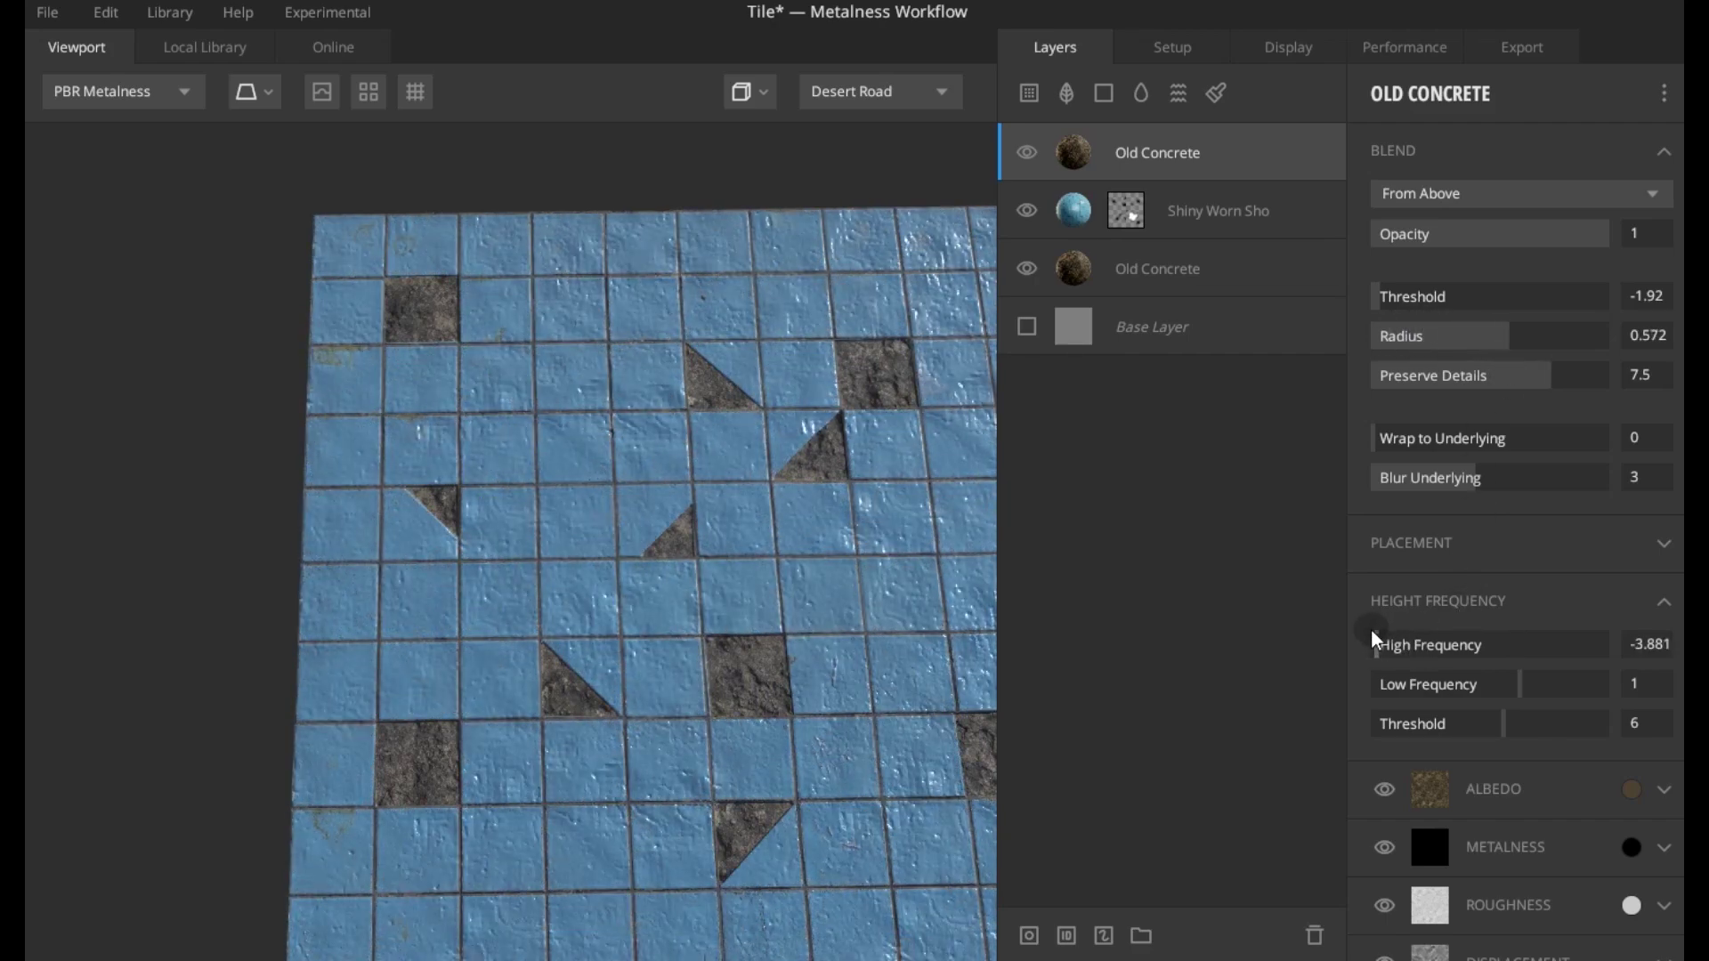
drag(1457, 686, 1375, 667)
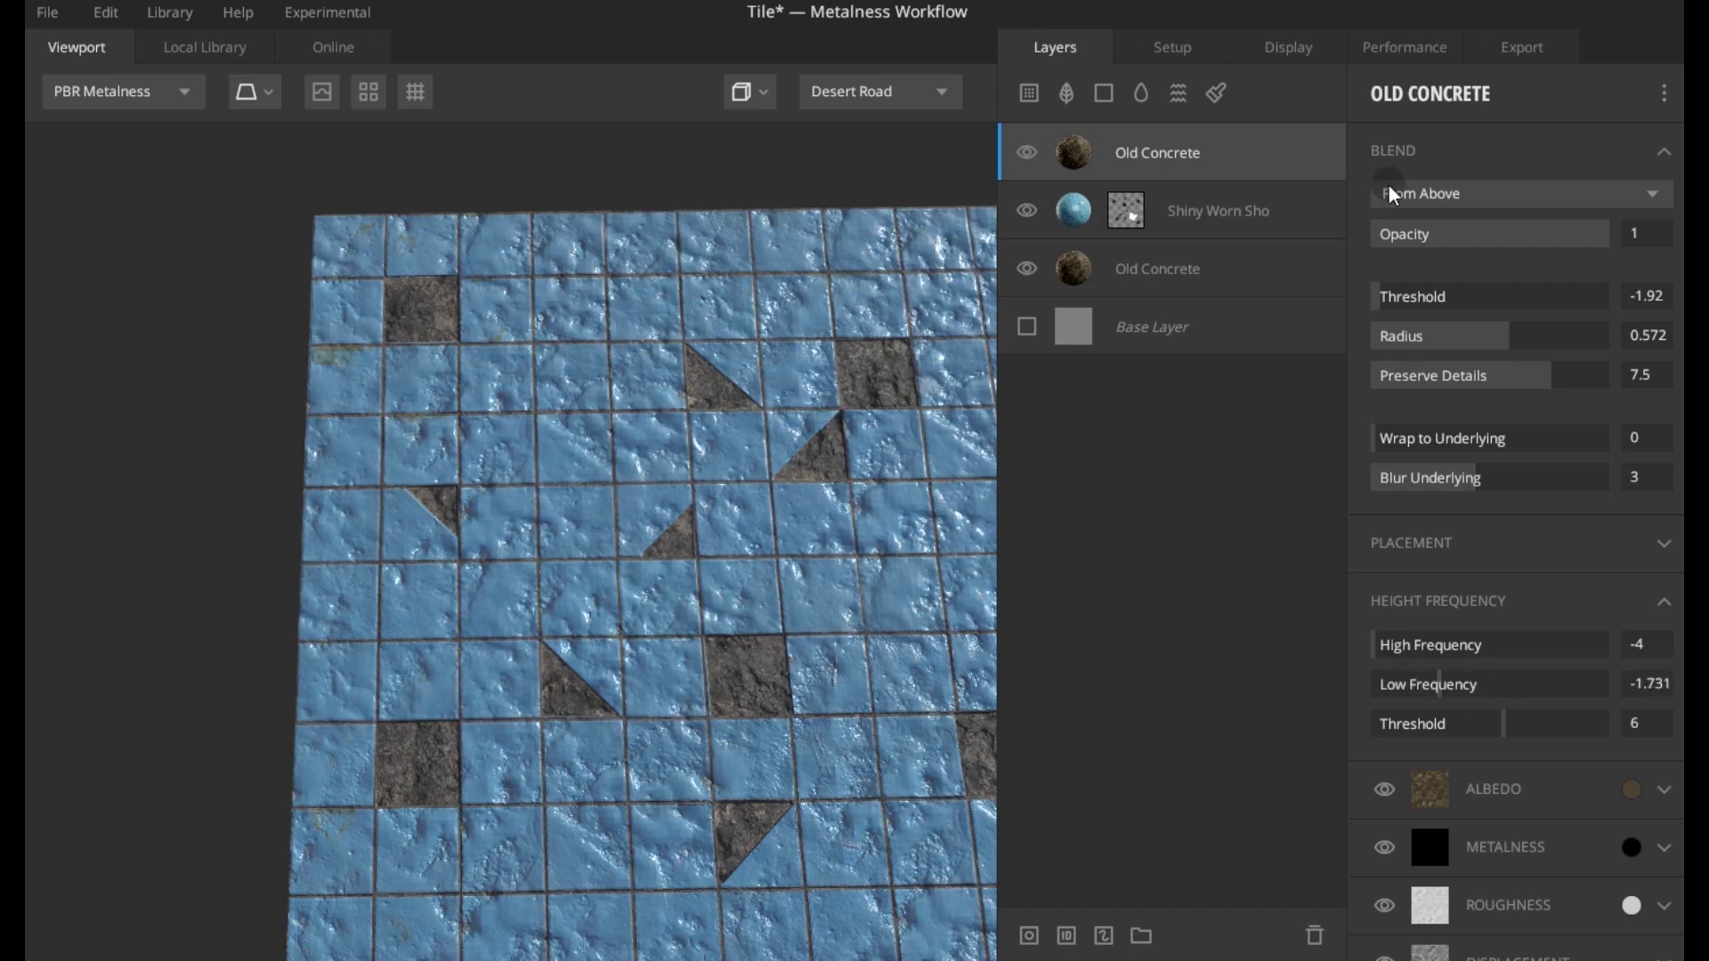
click(1394, 194)
click(1414, 249)
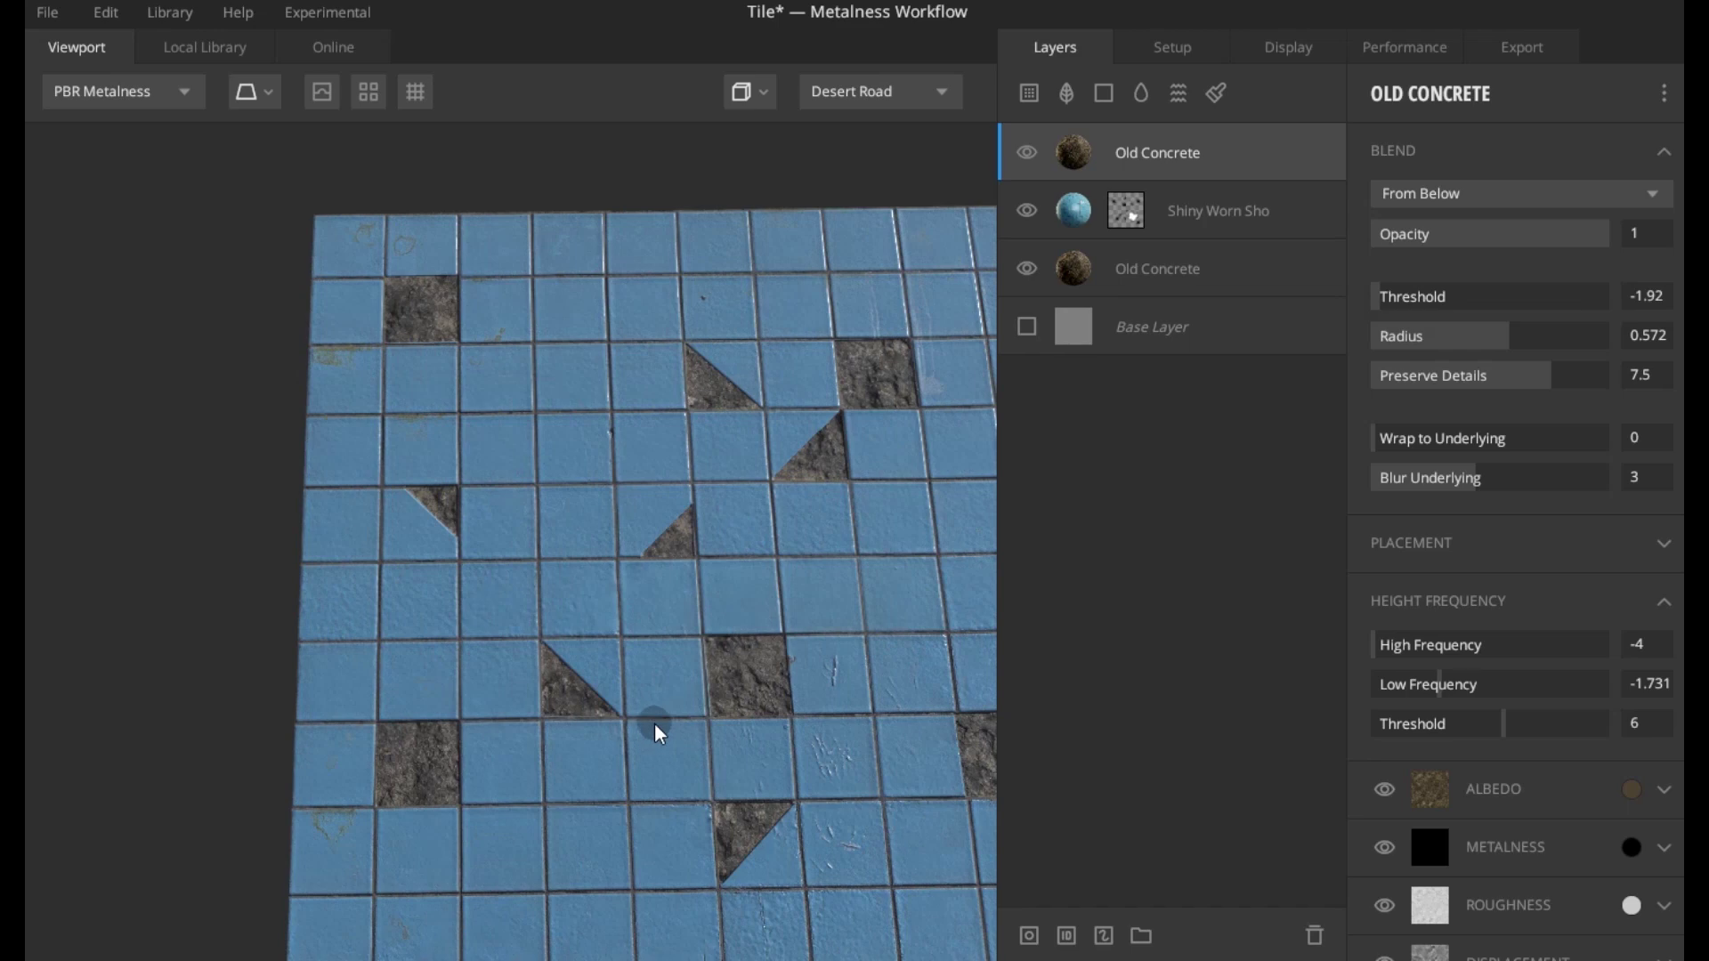
scroll(612, 705, up, 2)
scroll(559, 693, up, 2)
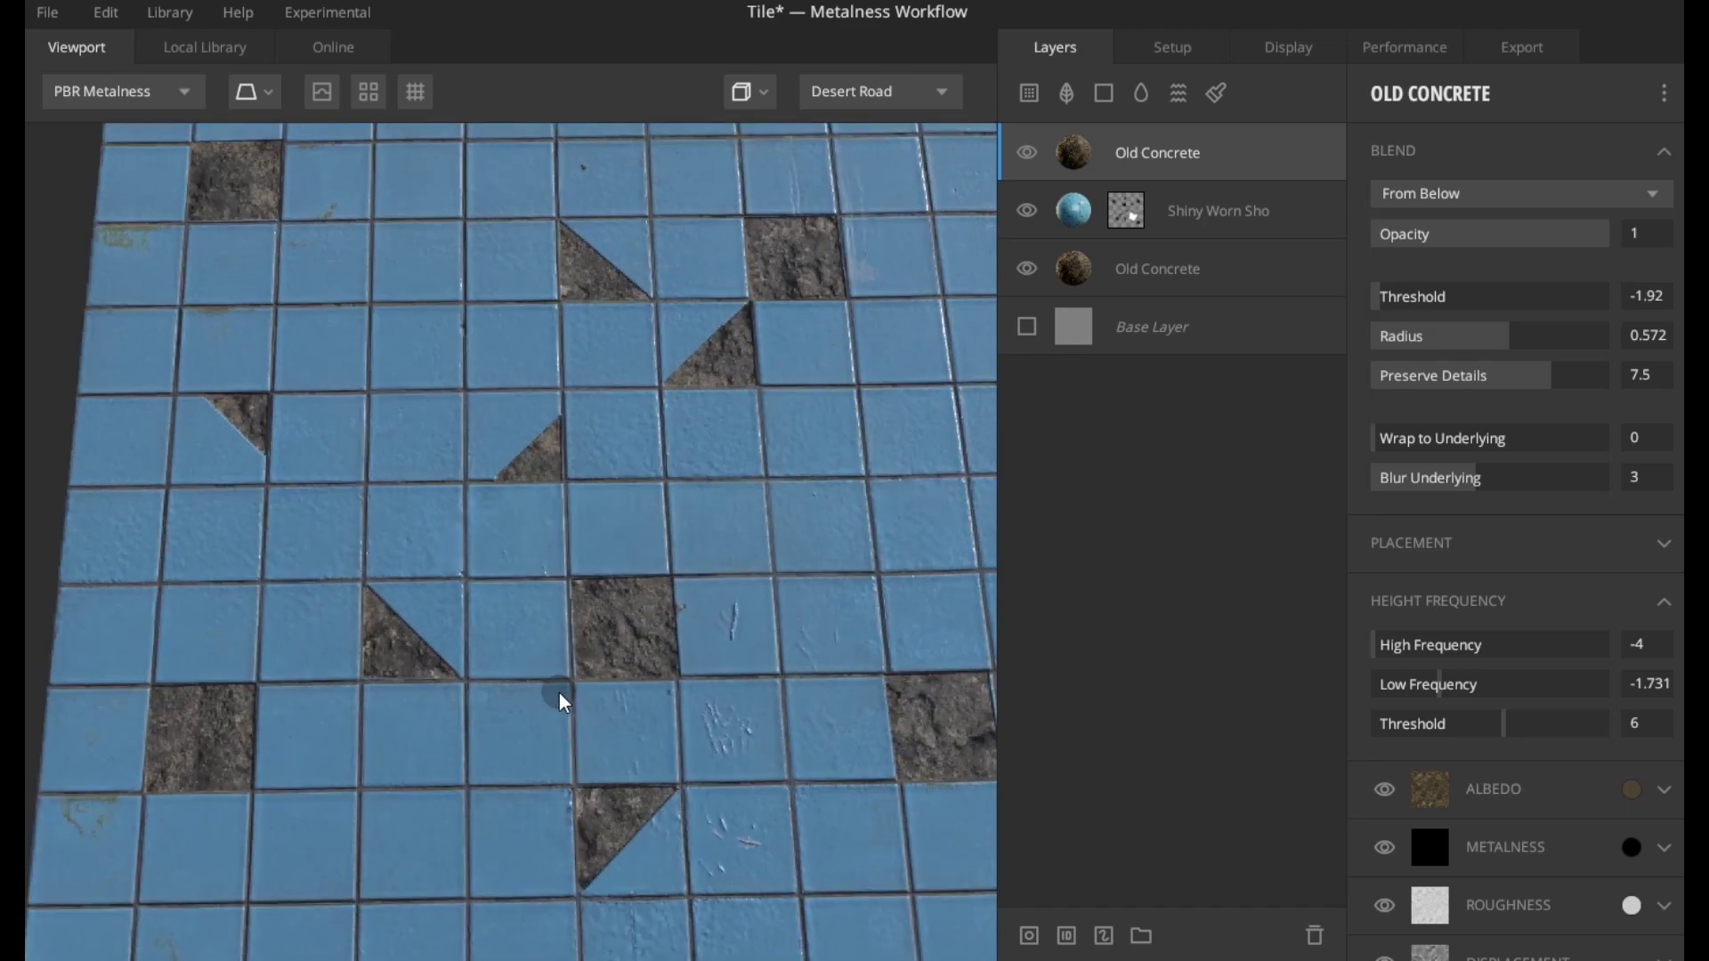
key(Delete)
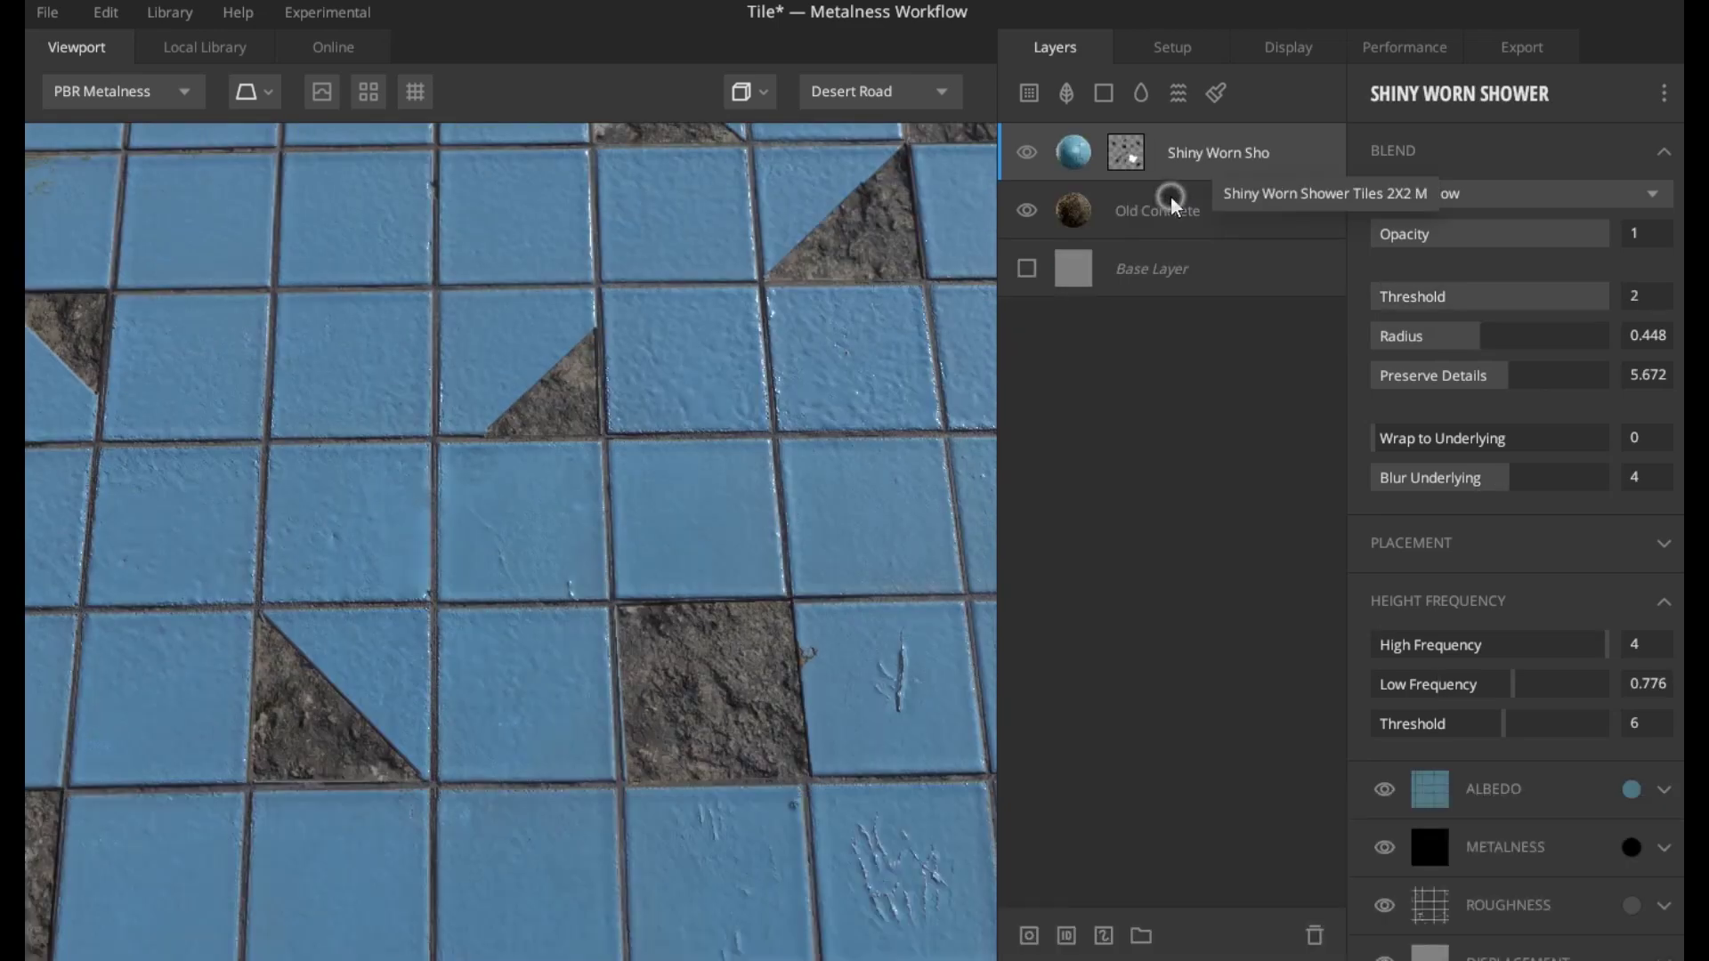
- Duplicate Old Concrete with Shiny Worn Shower between copies; top copy blends From Above, lower threshold
right_click(1171, 198)
click(1216, 319)
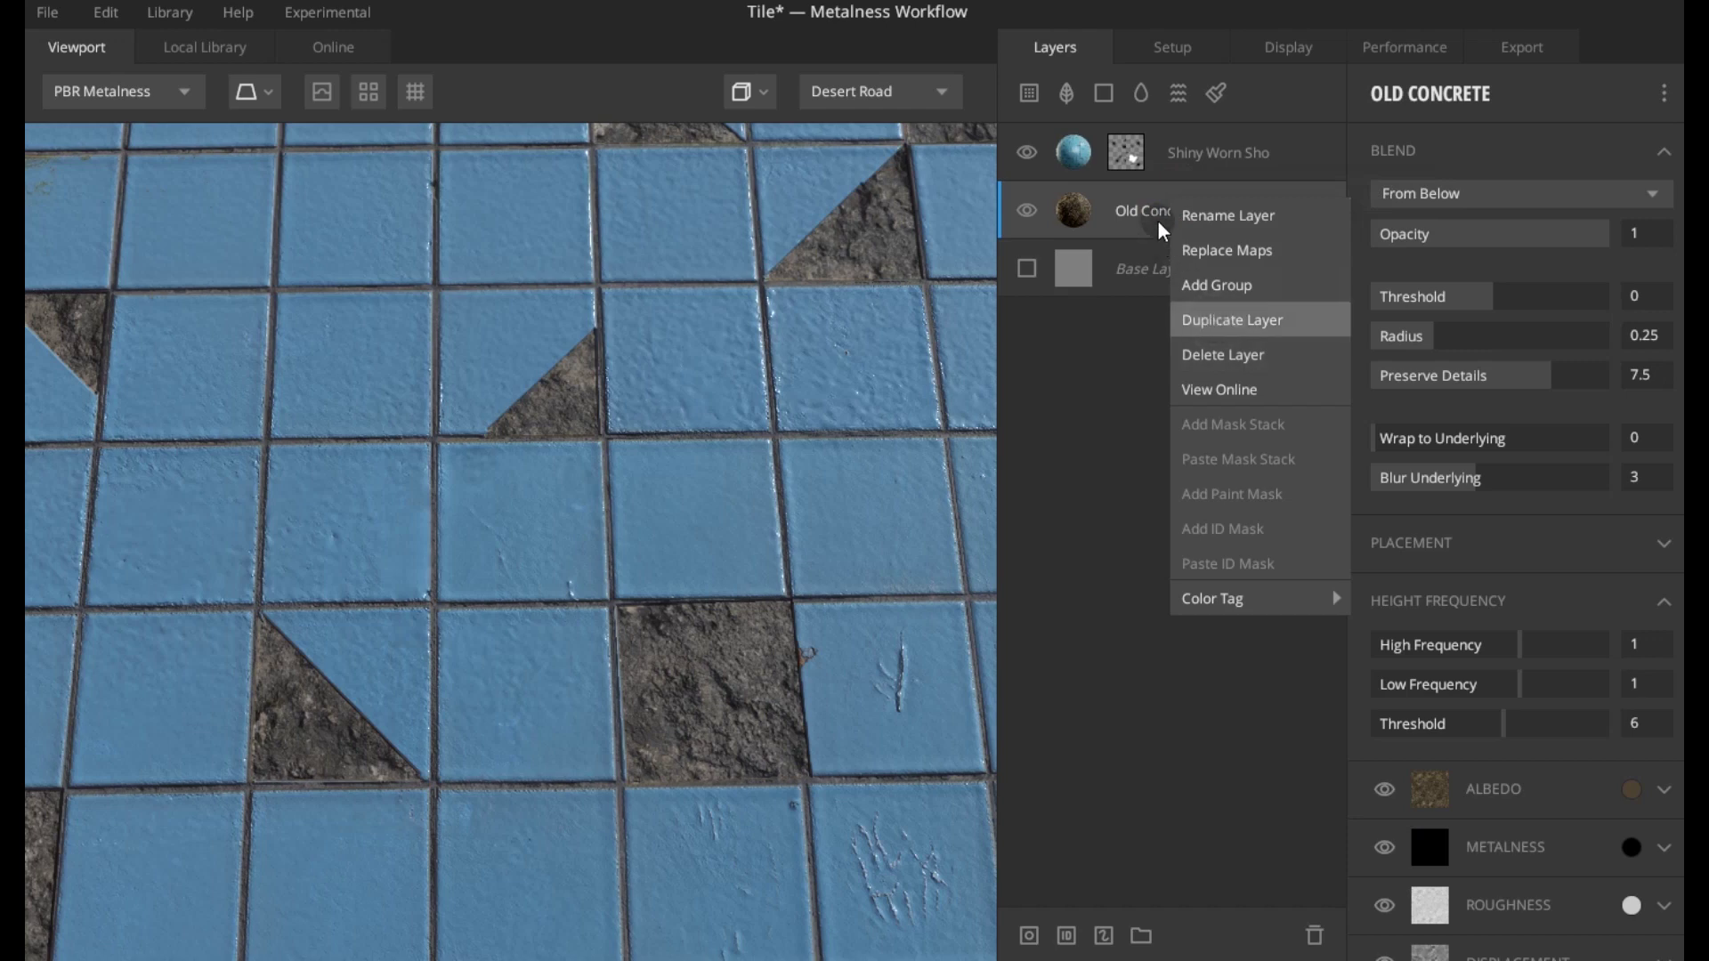
mouse_move(1143, 159)
mouse_down()
mouse_move(1137, 137)
mouse_move(1134, 205)
mouse_up()
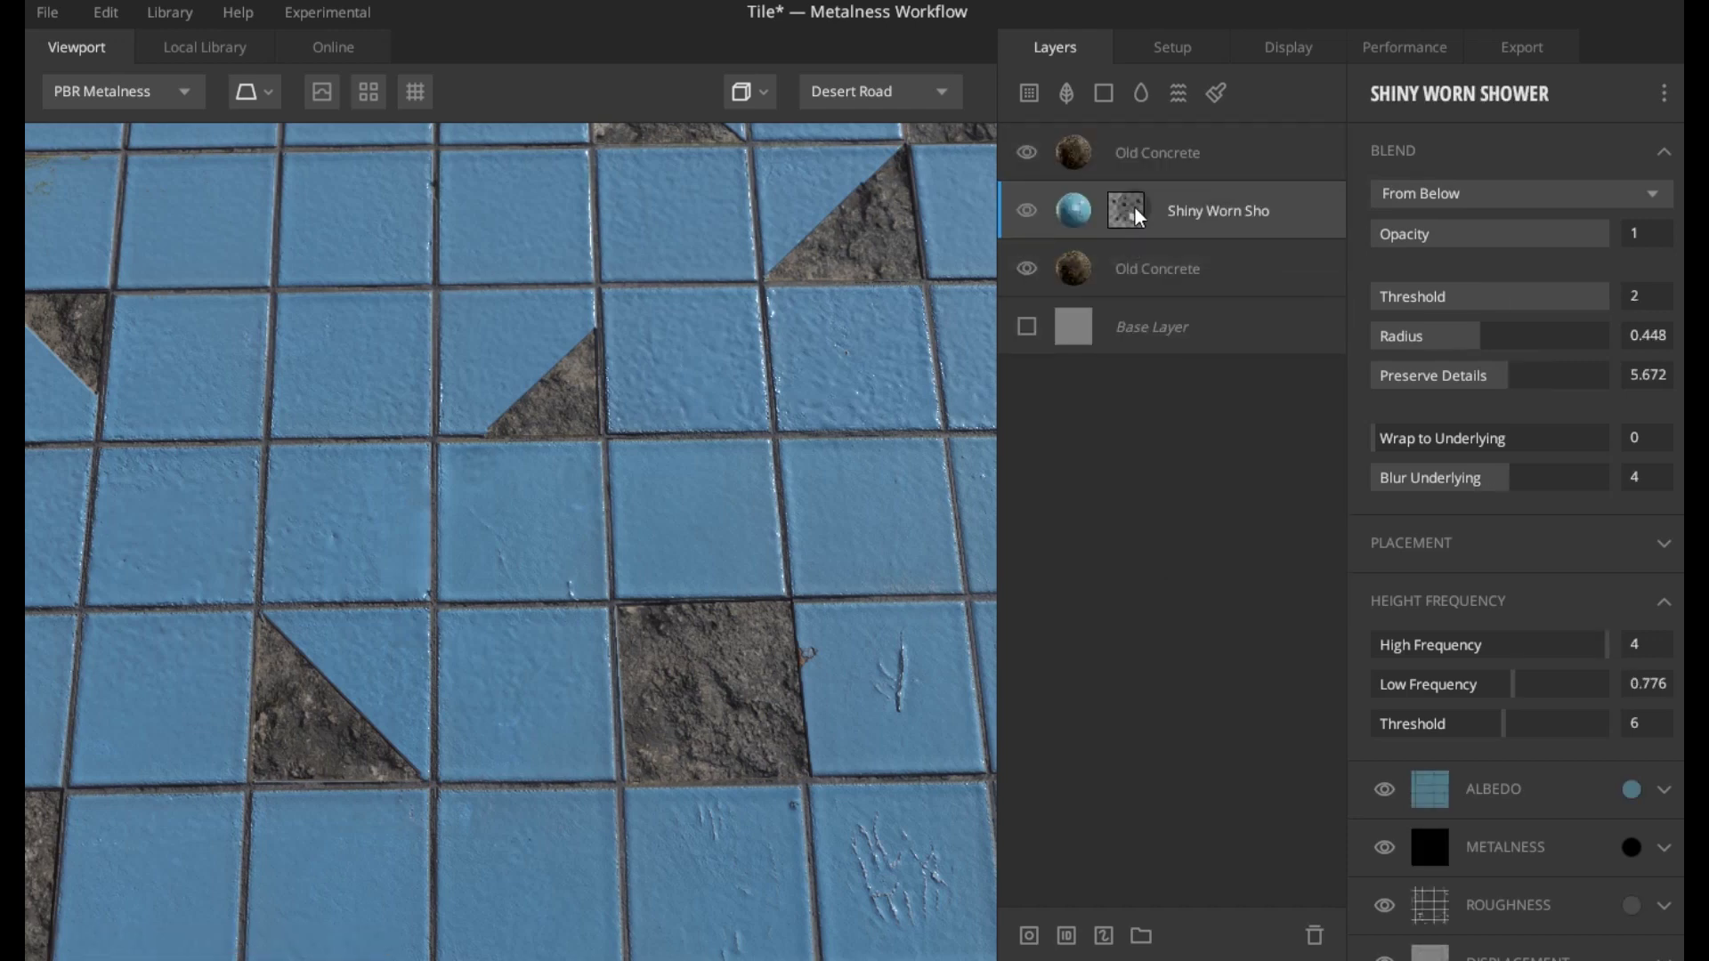
click(1189, 171)
click(1453, 194)
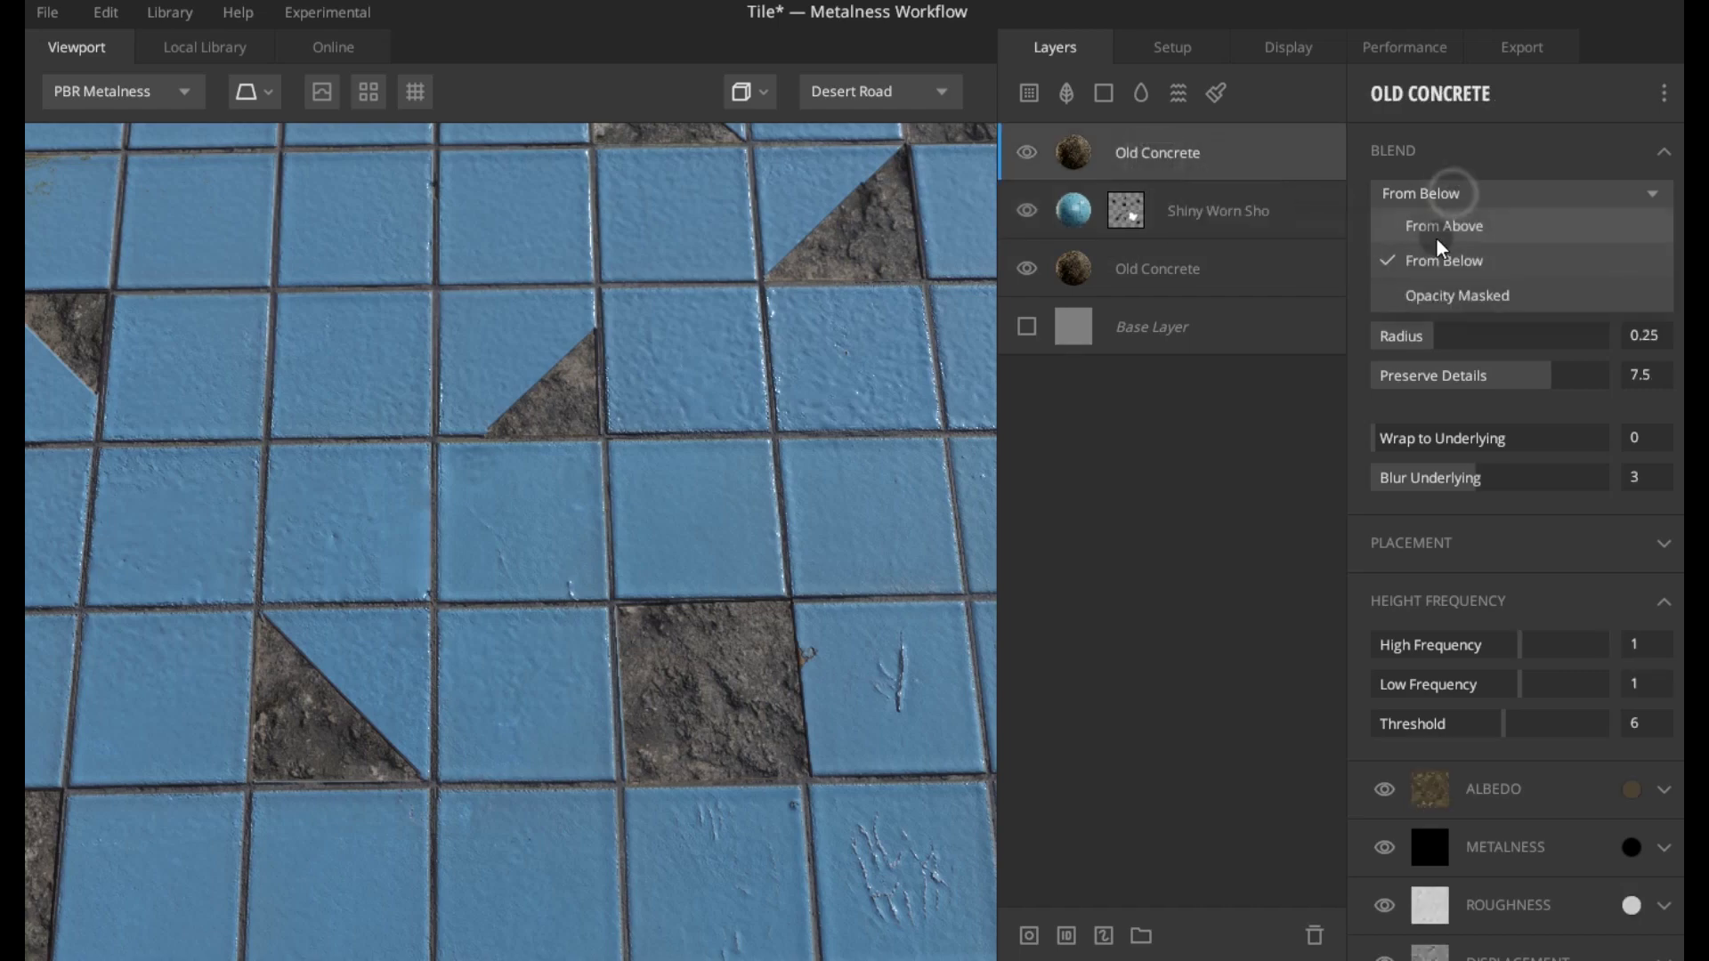
click(1435, 256)
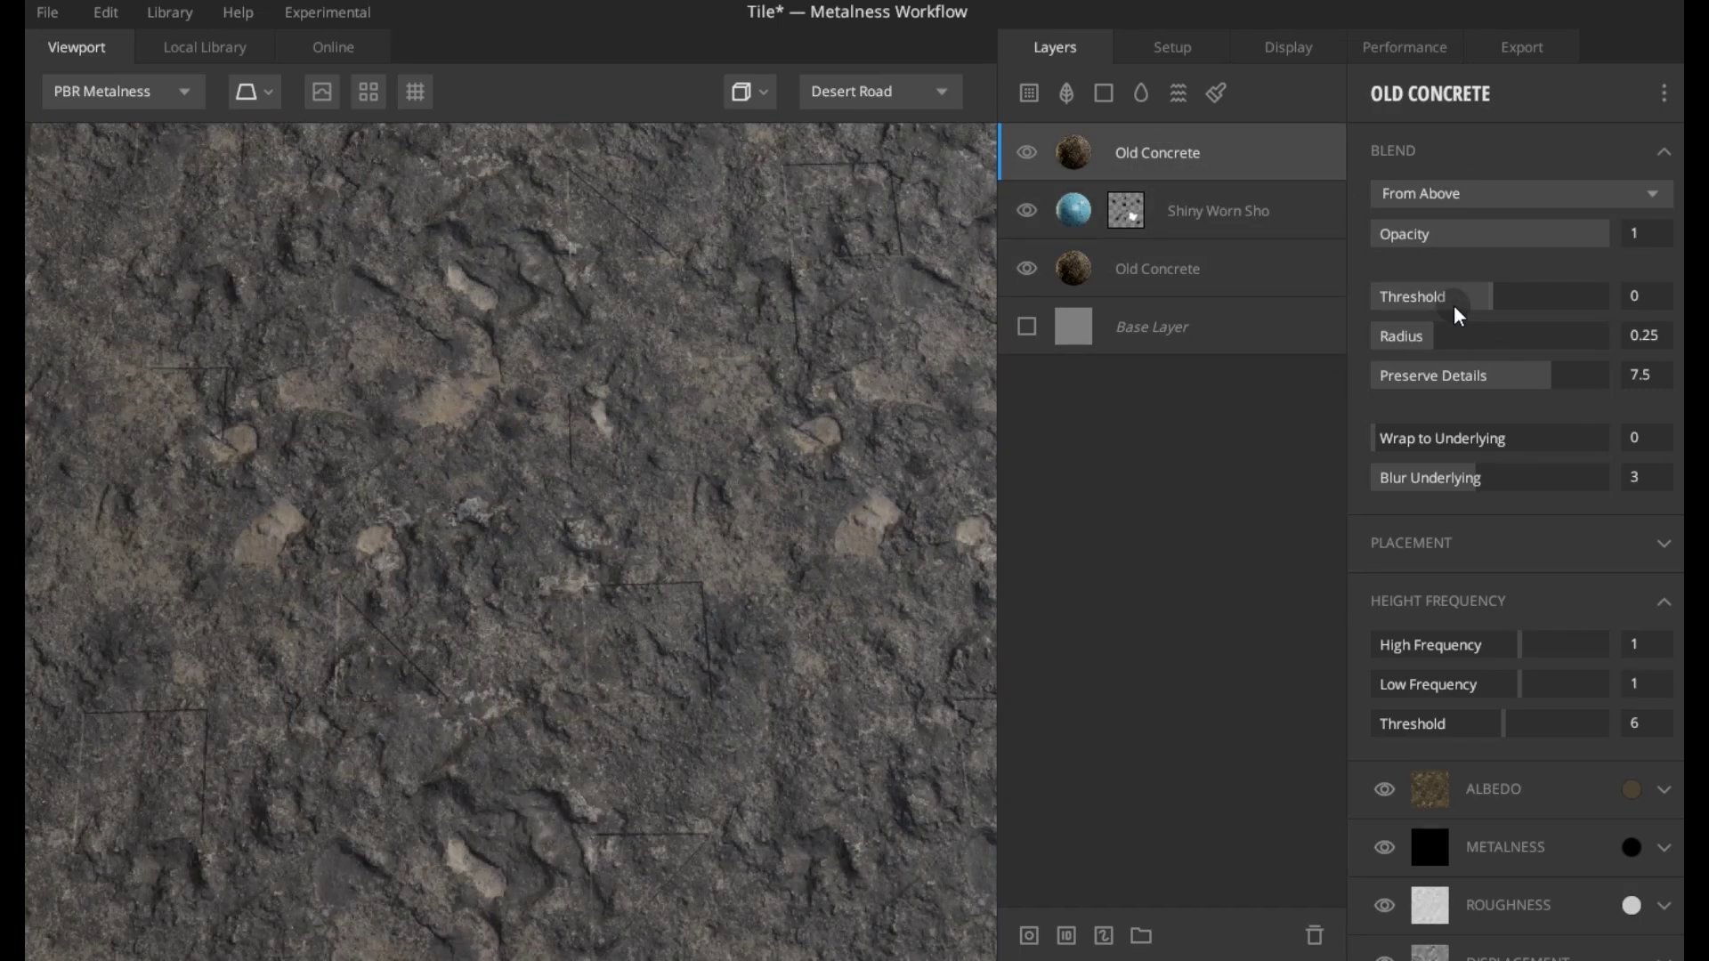
mouse_move(1454, 304)
mouse_down()
mouse_move(1379, 284)
mouse_move(1412, 335)
mouse_move(1481, 339)
mouse_move(1380, 331)
mouse_move(1371, 302)
mouse_up()
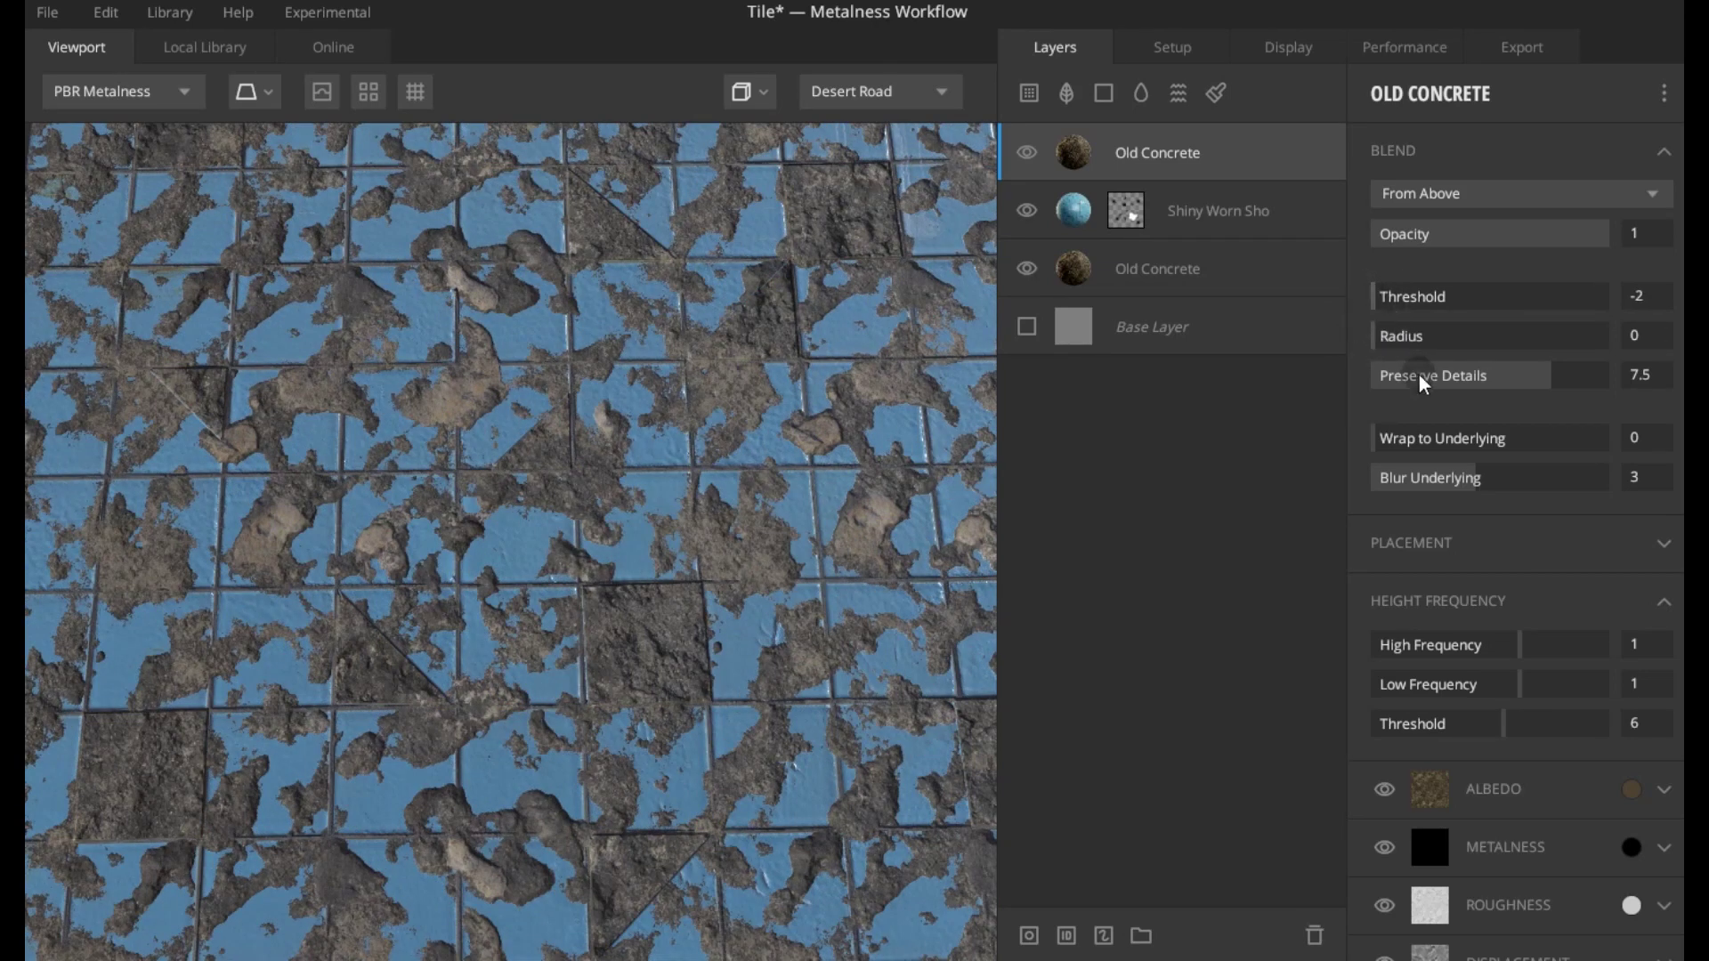
- Tune the top concrete: Preserve Details 3.134, lower High Frequency, Low Frequency -4, height Threshold ~5
mouse_move(1407, 378)
mouse_down()
mouse_move(1577, 443)
mouse_move(1342, 427)
mouse_up()
mouse_move(419, 659)
mouse_down()
mouse_move(488, 680)
mouse_move(541, 769)
mouse_move(655, 683)
mouse_move(709, 696)
mouse_up()
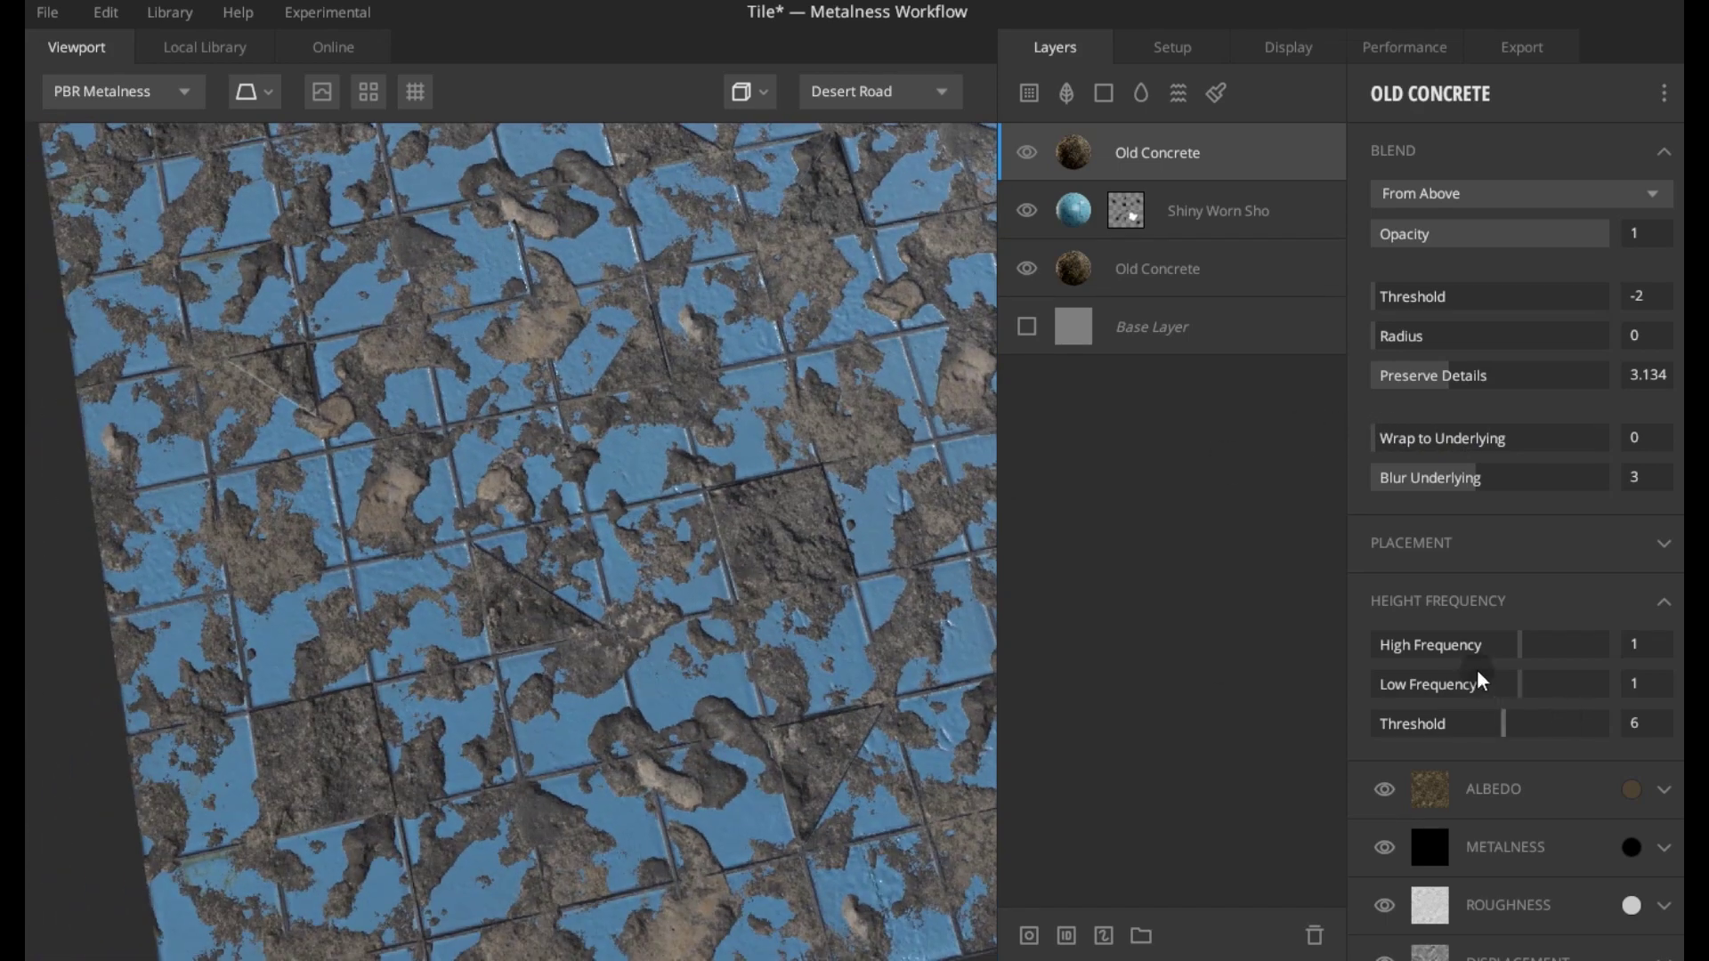
mouse_move(1446, 644)
mouse_down()
mouse_move(1375, 639)
mouse_move(1408, 687)
mouse_move(1372, 682)
mouse_up()
mouse_move(487, 669)
mouse_down()
mouse_move(466, 713)
mouse_move(665, 670)
mouse_up()
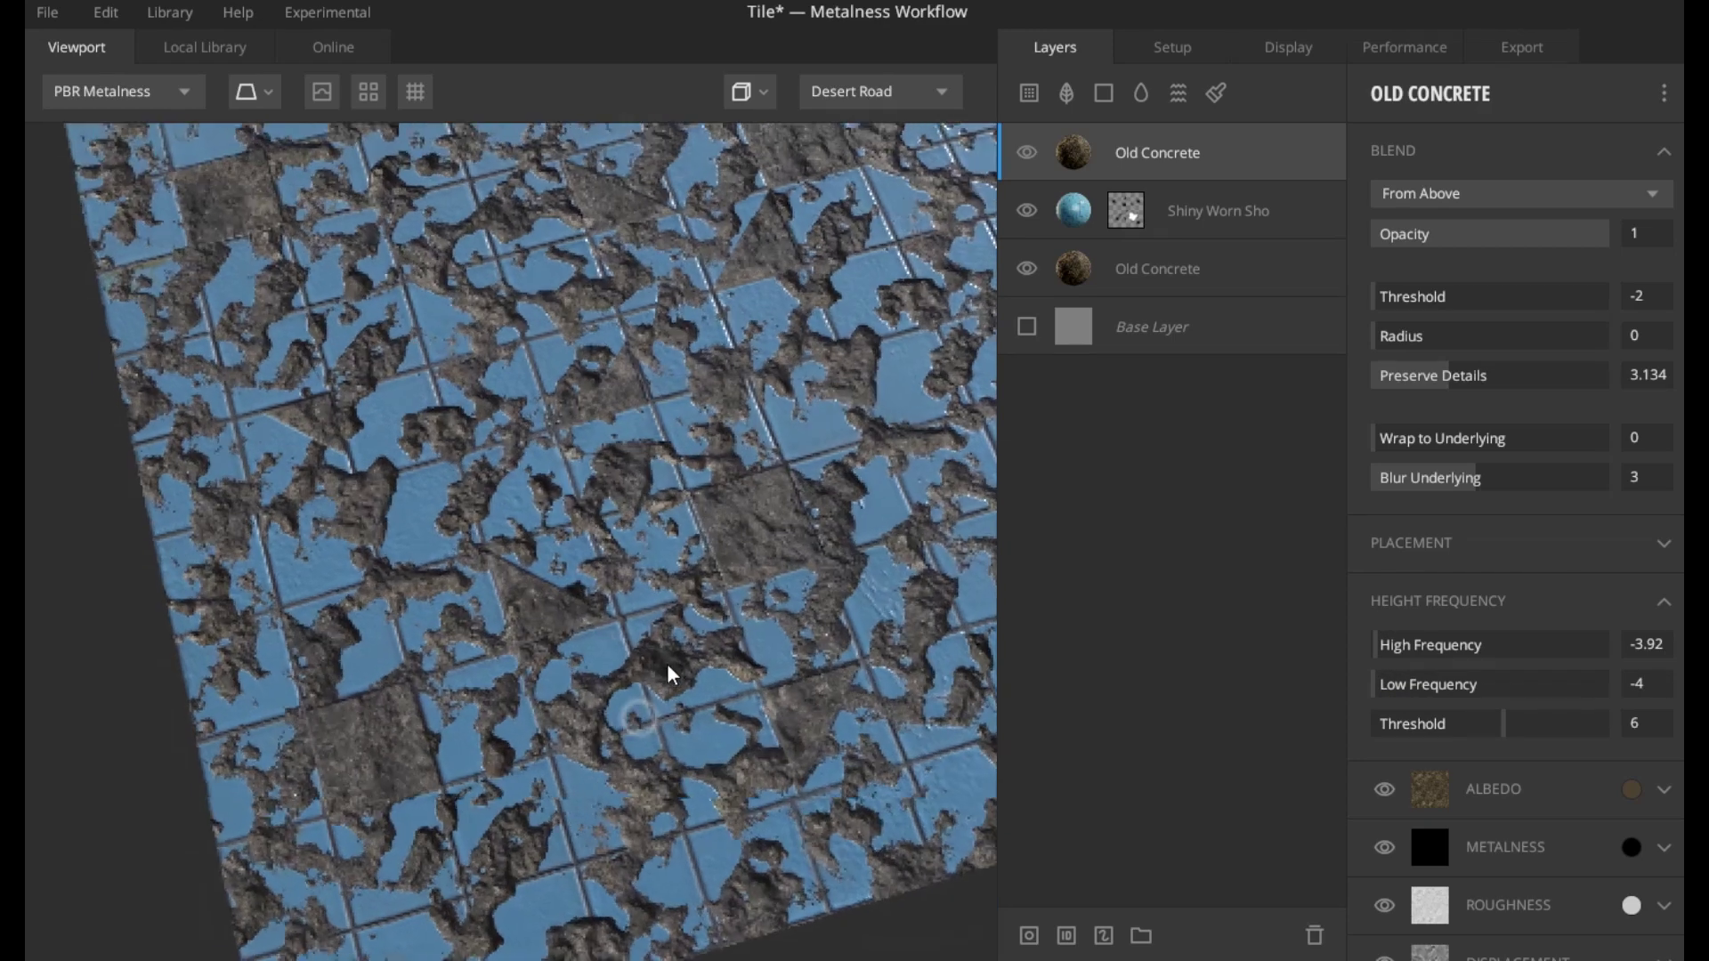
drag(1455, 723, 1334, 734)
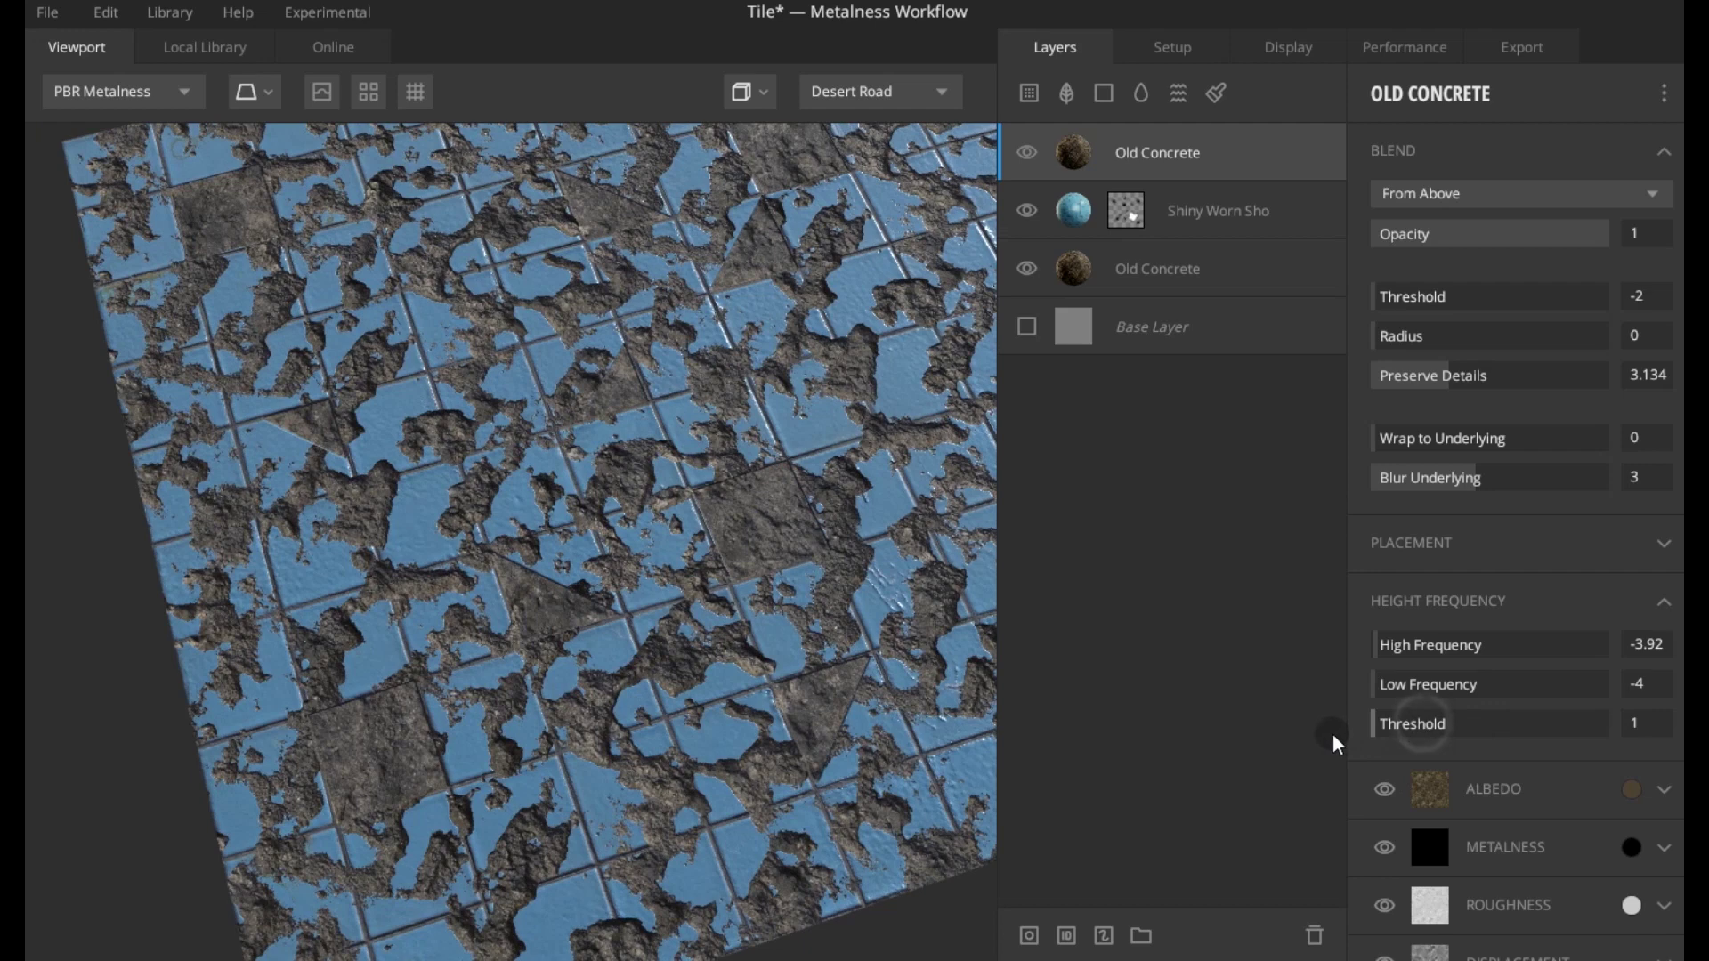
mouse_move(1540, 725)
mouse_down()
mouse_move(1577, 721)
mouse_move(1509, 729)
mouse_up()
click(1444, 545)
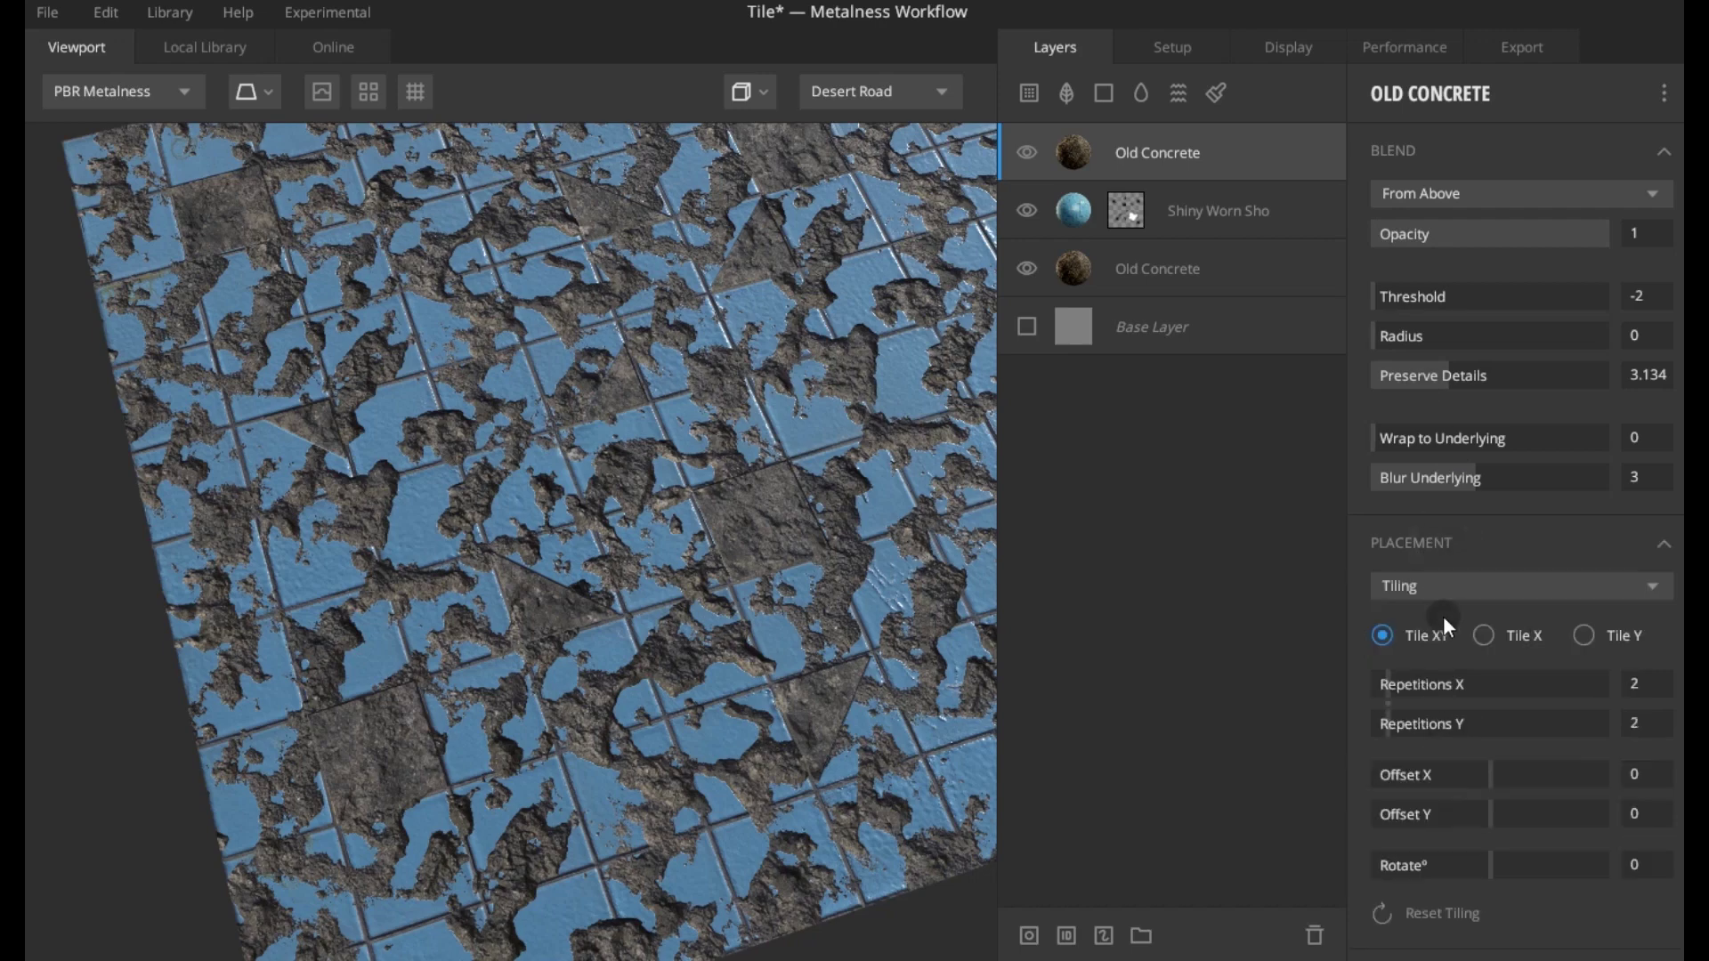
- Set the top concrete's Repetitions X and Y to 1, then test its opacity and blend threshold
click(1378, 684)
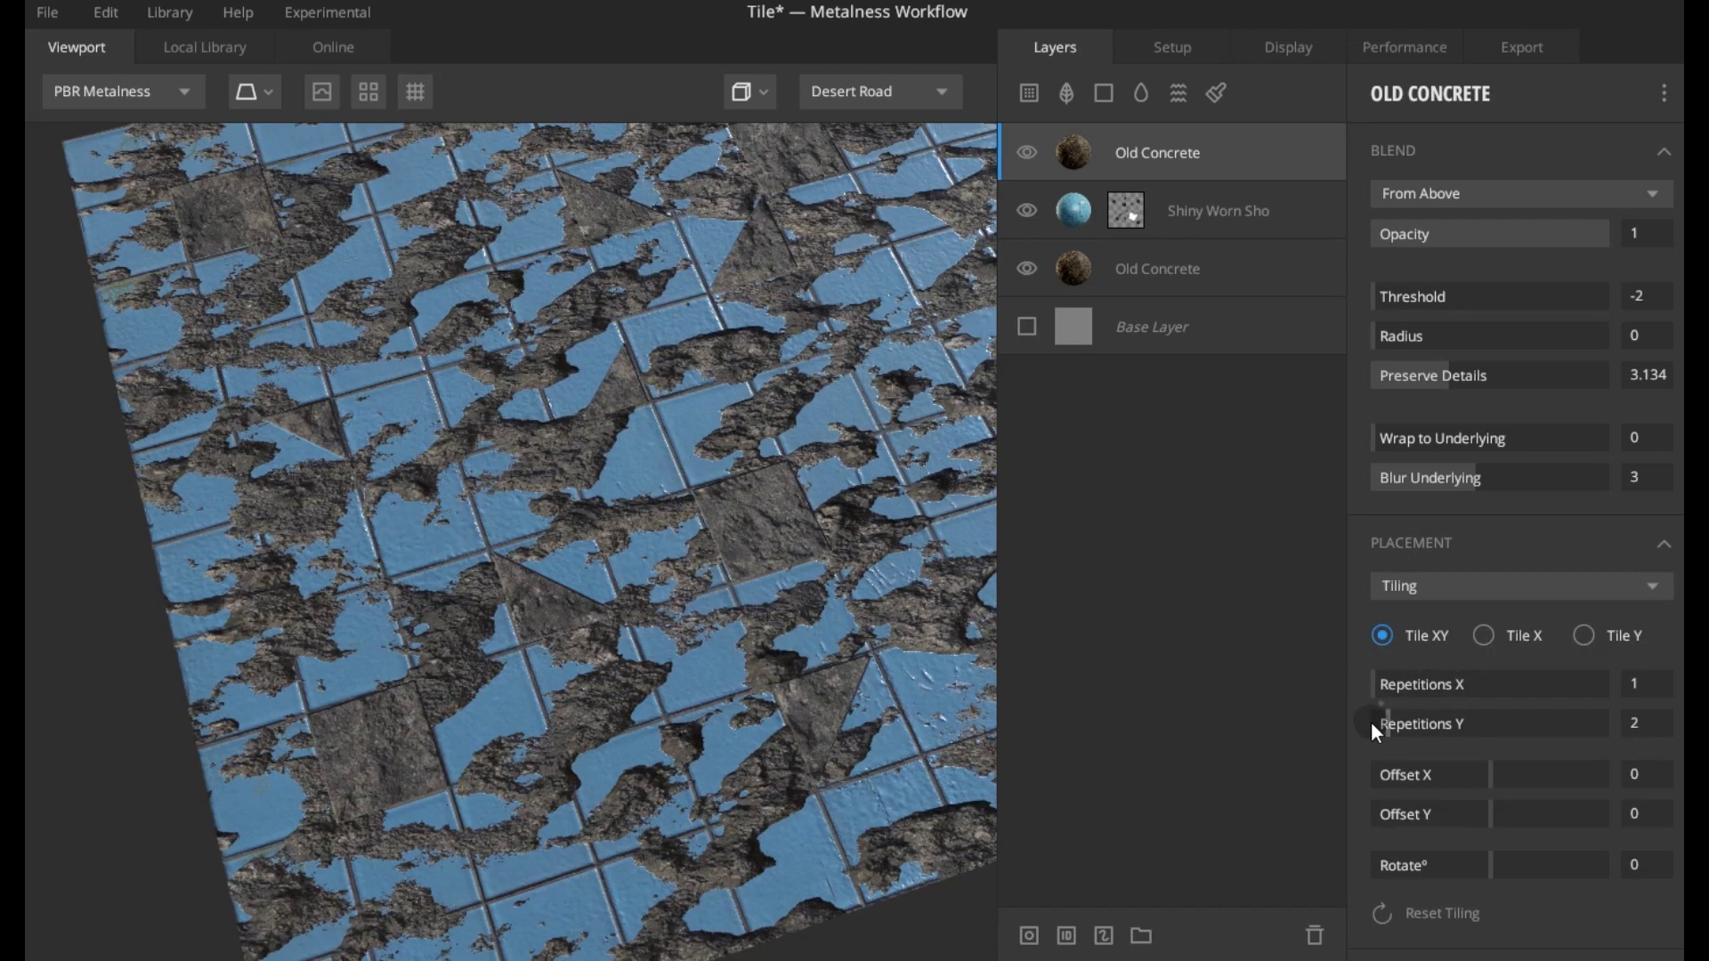
click(1371, 723)
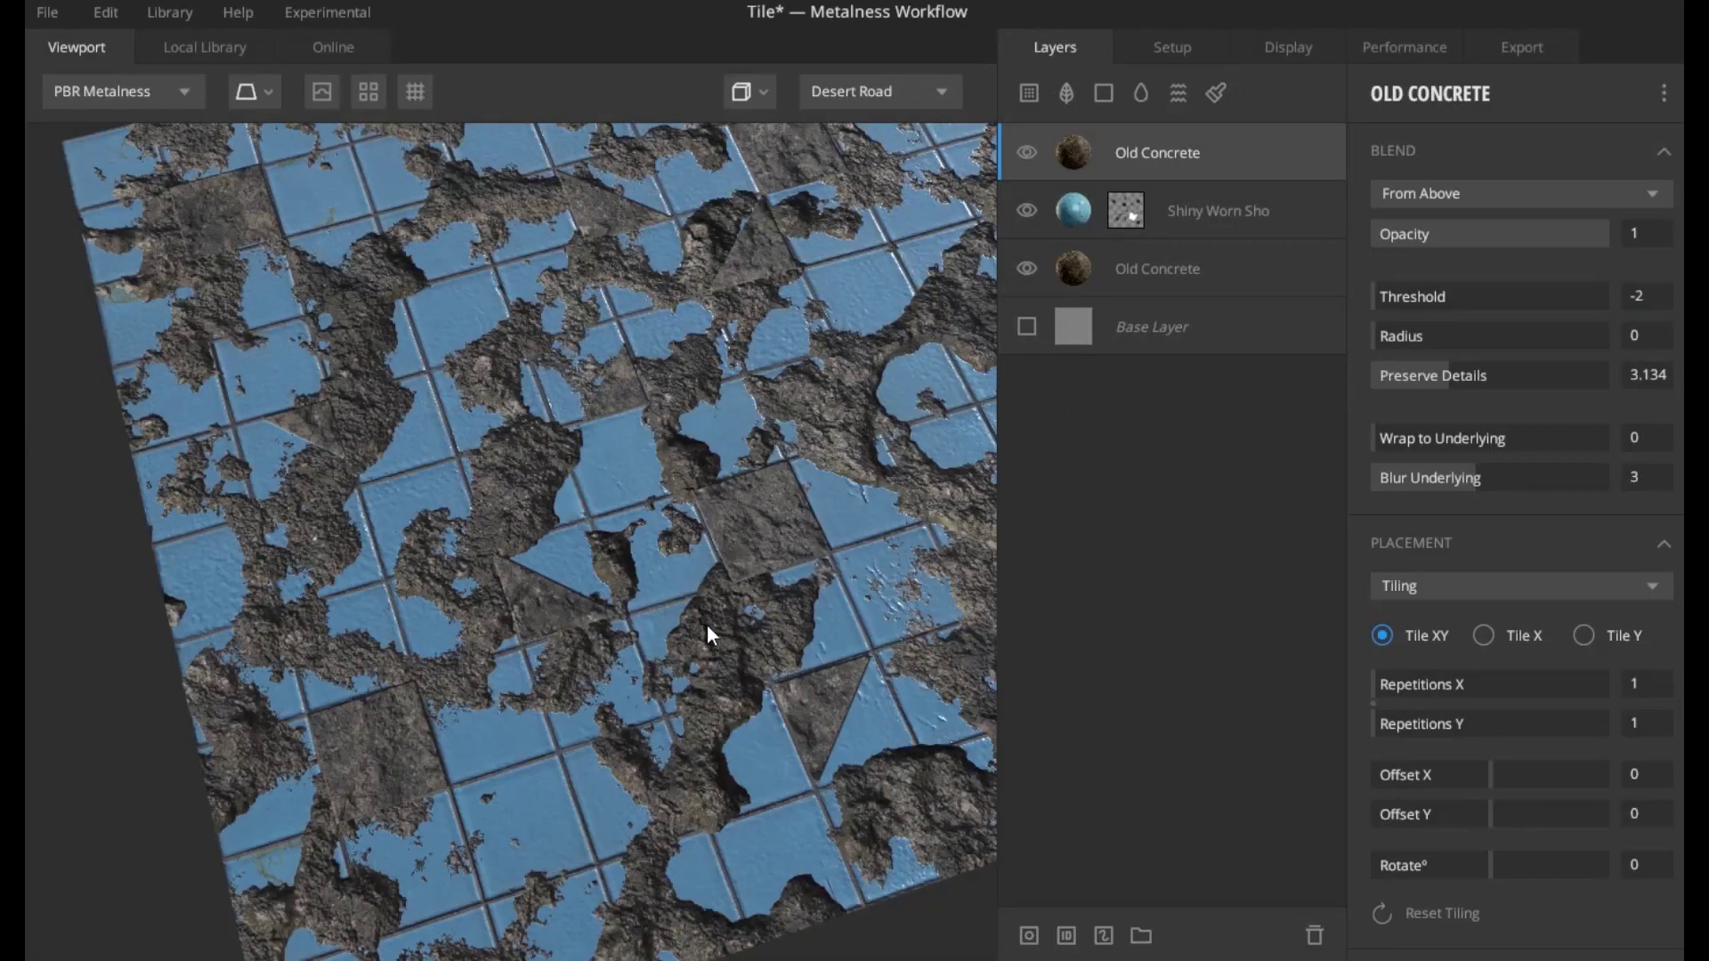
mouse_move(661, 606)
mouse_down()
mouse_move(434, 486)
mouse_move(541, 614)
mouse_up()
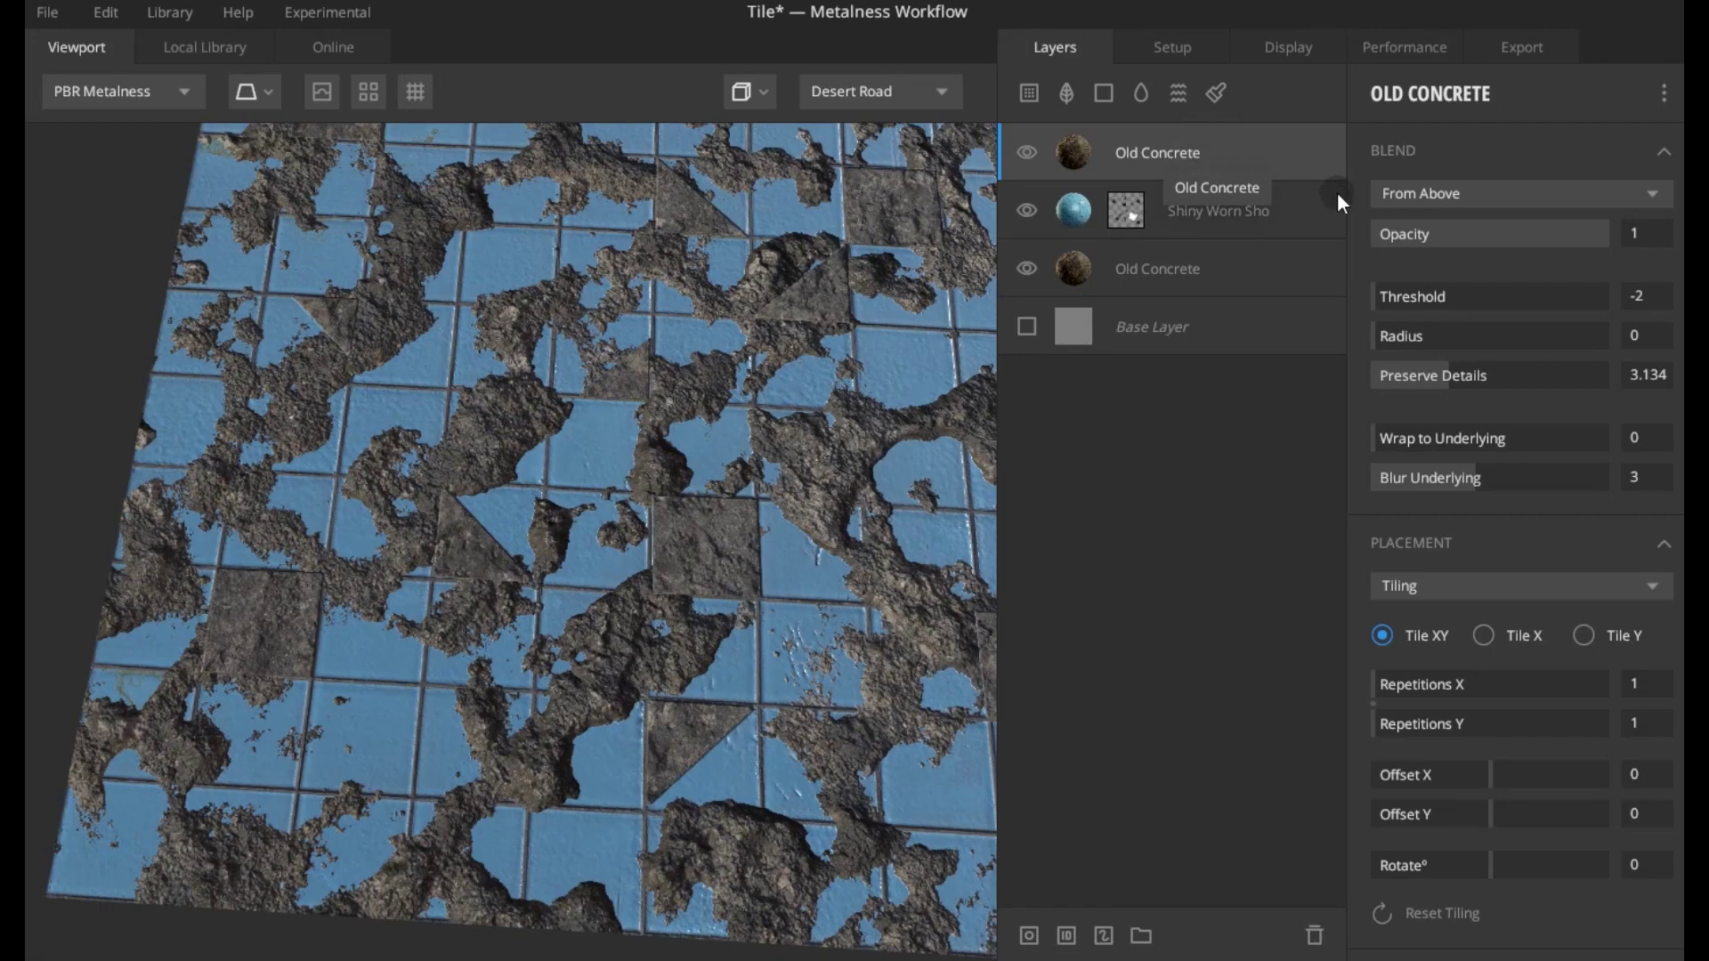
mouse_move(1510, 231)
mouse_down()
mouse_move(1419, 230)
mouse_move(1567, 241)
mouse_move(1315, 227)
mouse_move(1611, 233)
mouse_up()
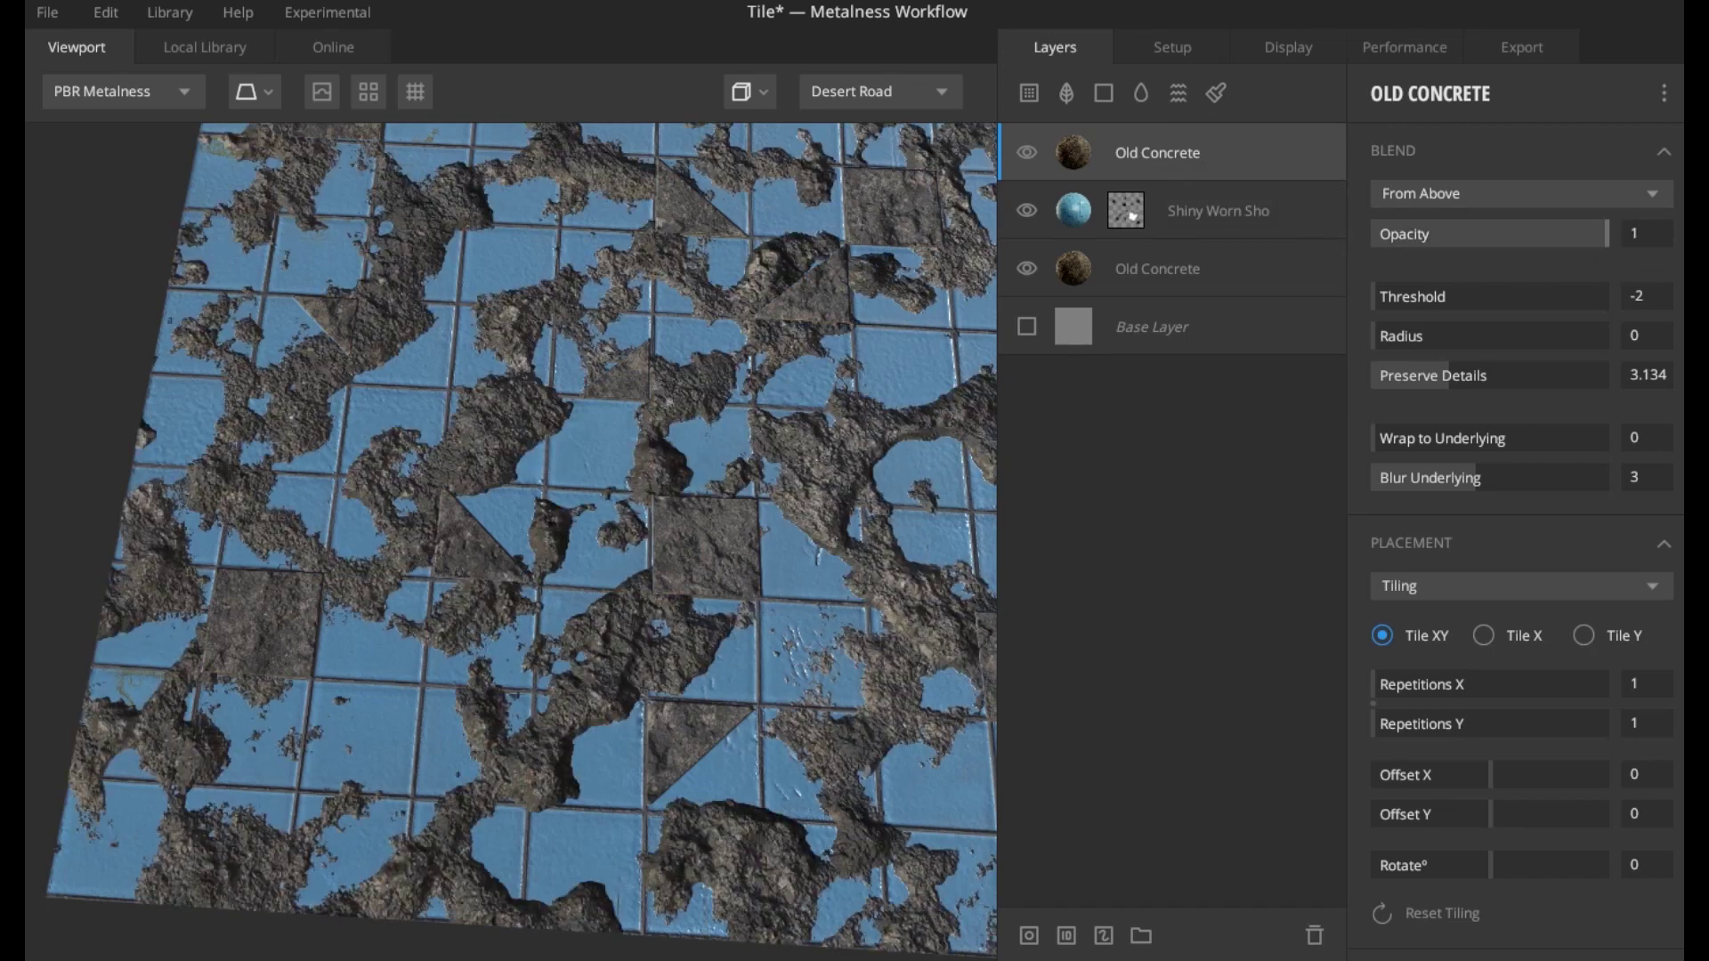
mouse_move(1448, 294)
mouse_down()
mouse_move(1472, 302)
mouse_move(1360, 289)
mouse_up()
mouse_move(725, 450)
mouse_down()
mouse_move(878, 362)
mouse_move(848, 445)
mouse_move(848, 574)
mouse_move(837, 559)
mouse_move(745, 618)
mouse_move(739, 520)
mouse_move(947, 410)
mouse_up()
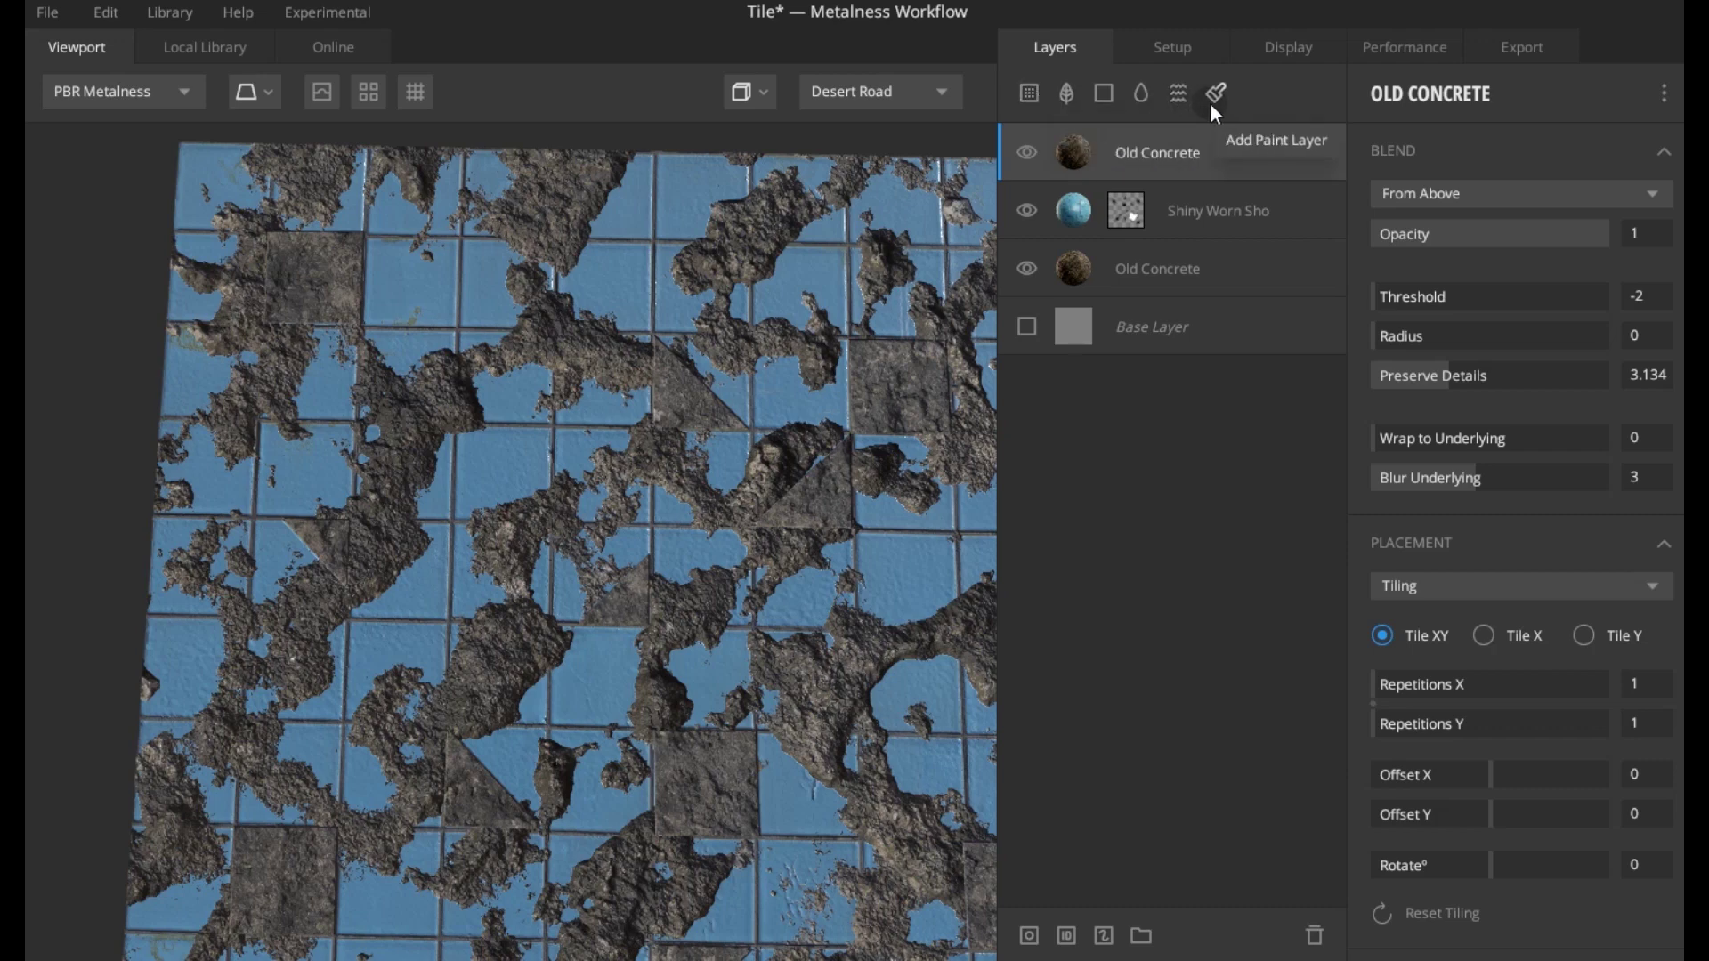
- Toggle the concrete and tile layers' visibility to compare, leaving all layers visible
click(1029, 149)
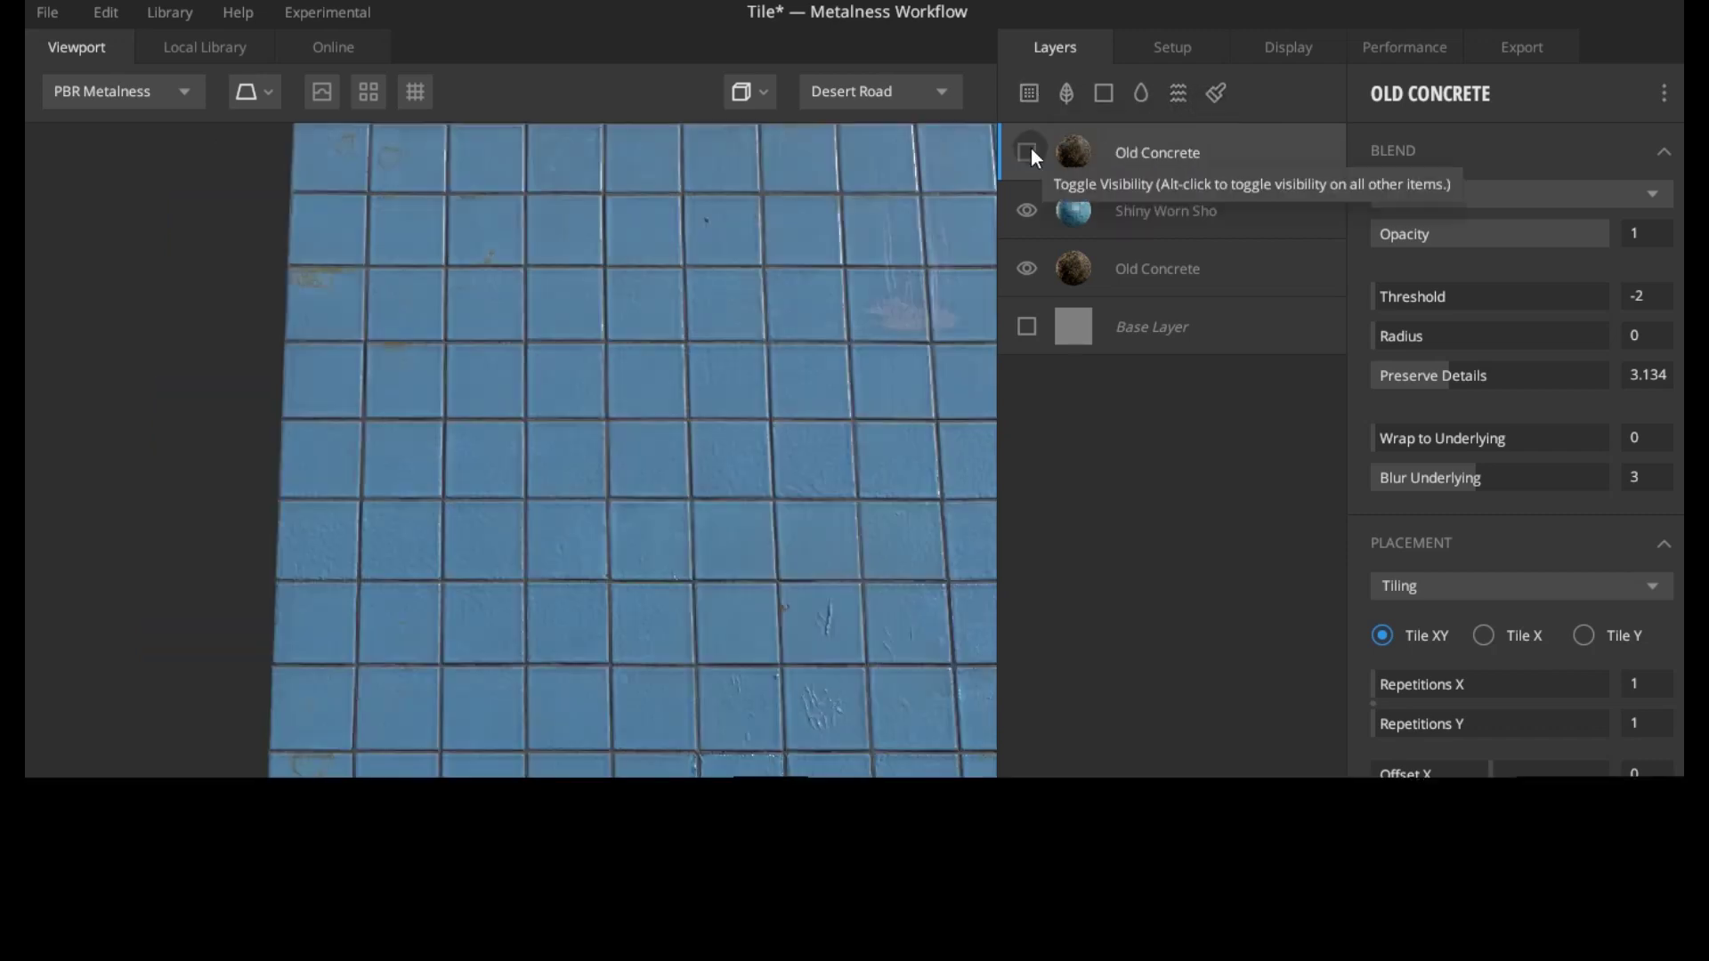
click(1093, 215)
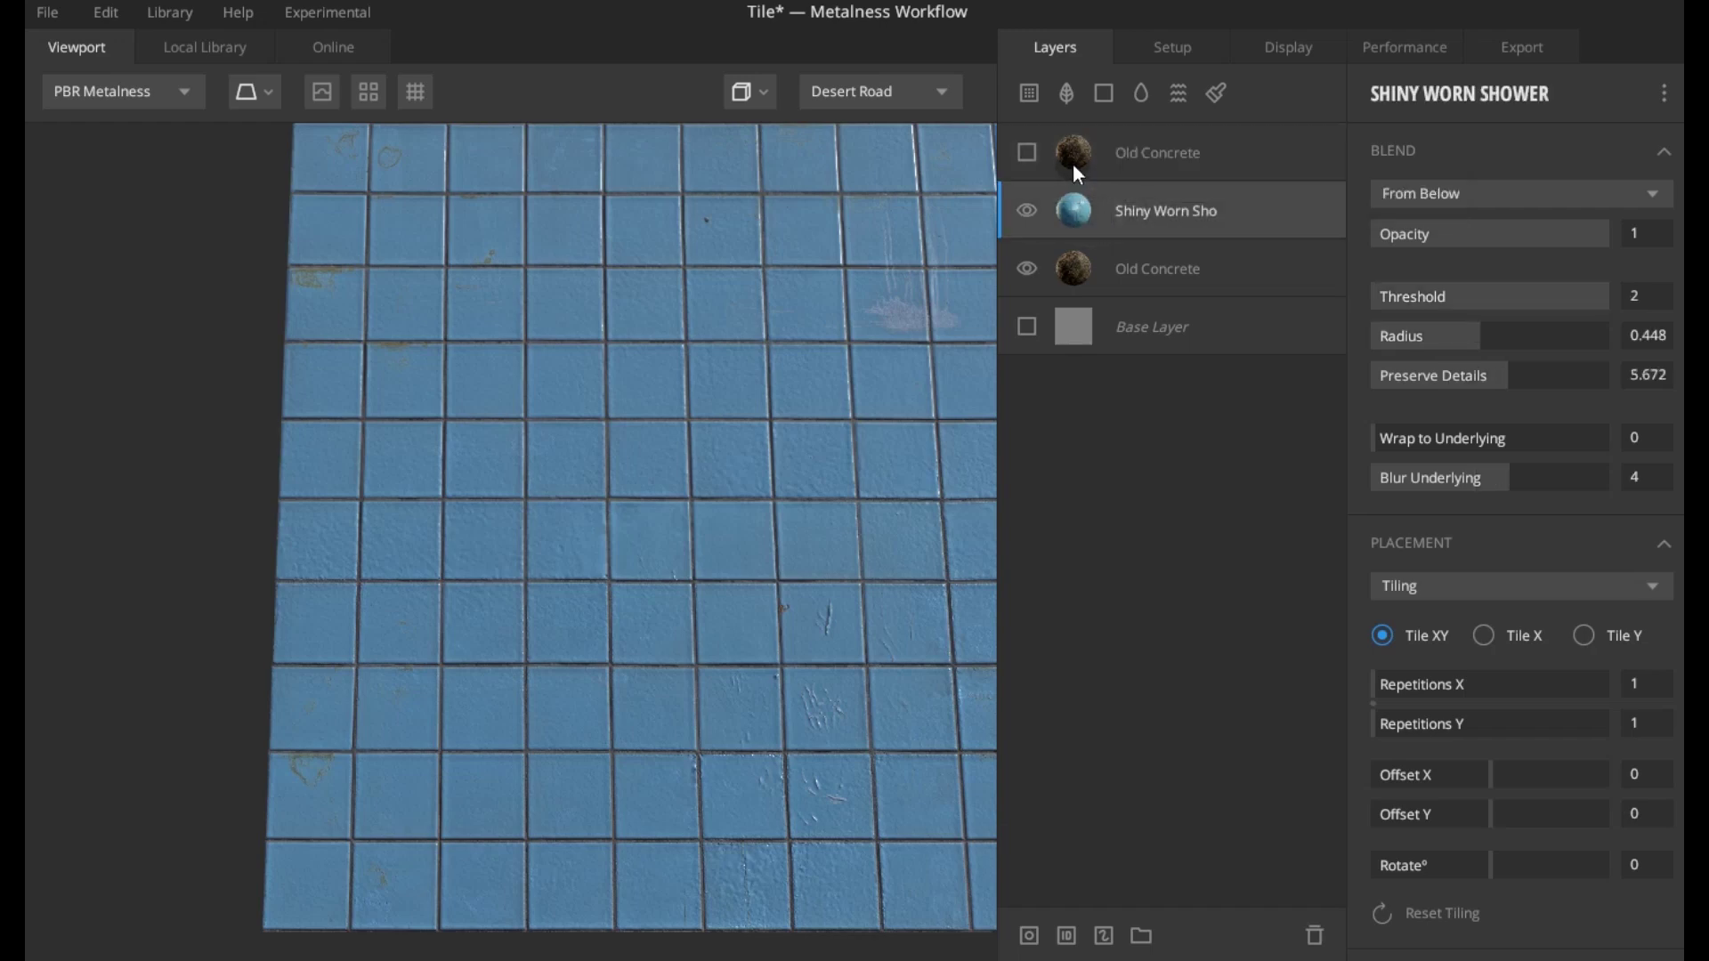
click(1029, 149)
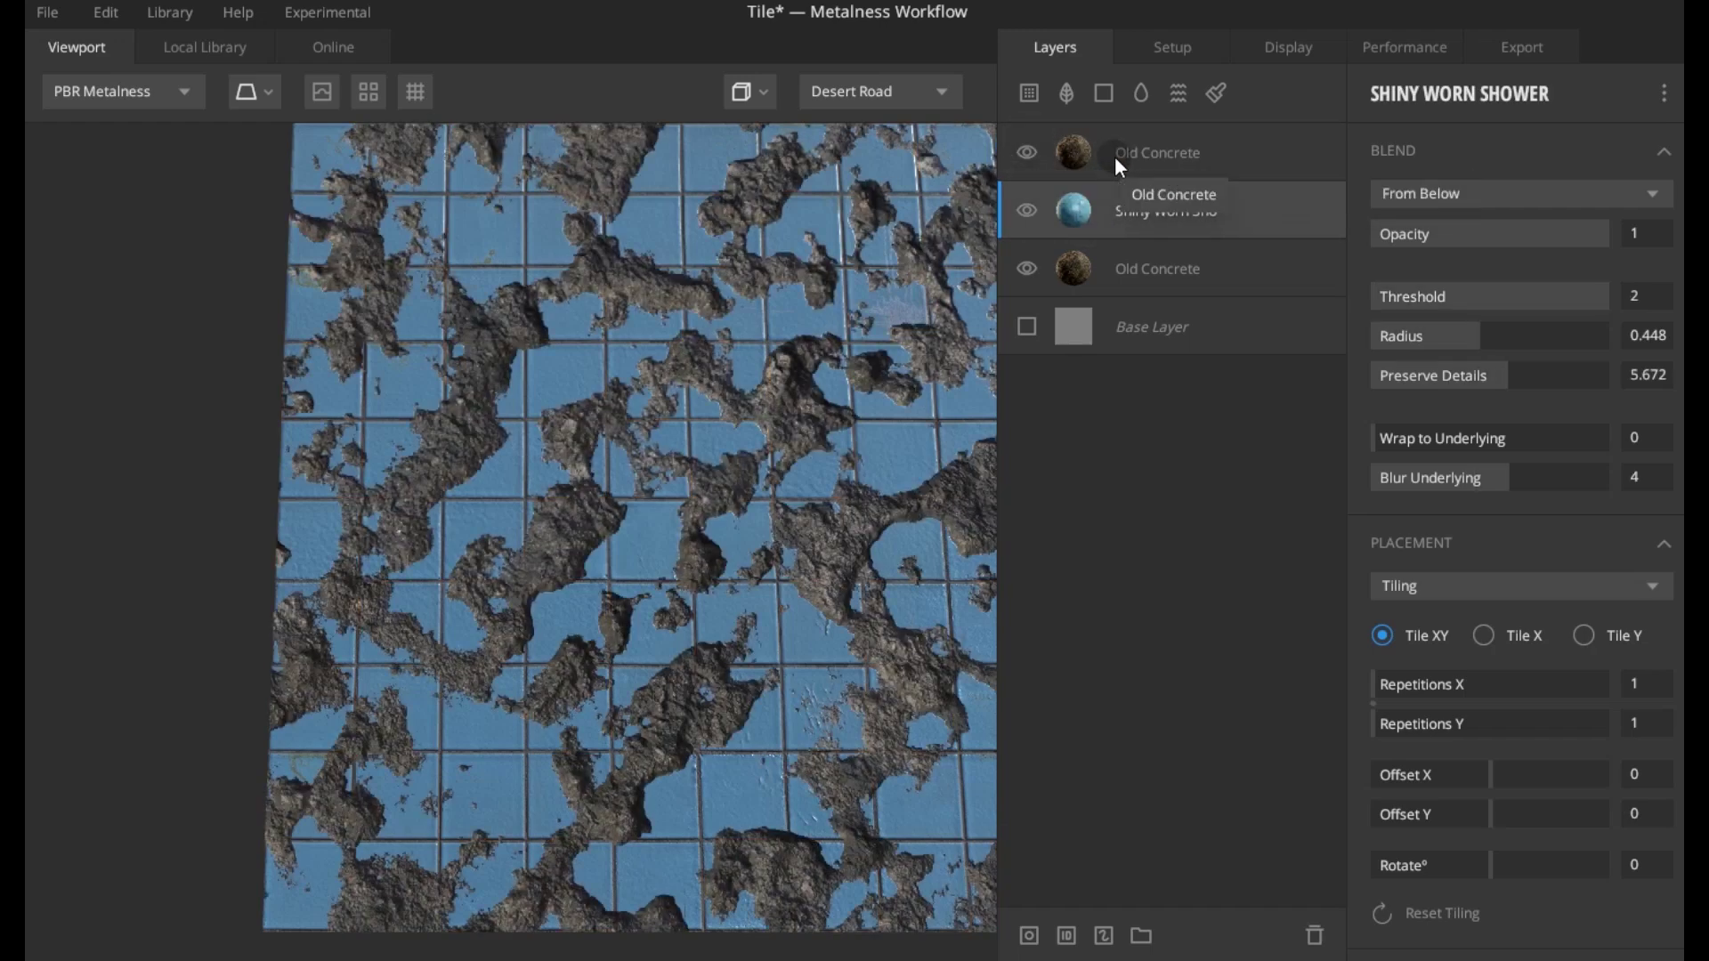
click(1115, 158)
mouse_move(858, 381)
mouse_down()
mouse_move(890, 327)
mouse_move(835, 485)
mouse_move(746, 559)
mouse_up()
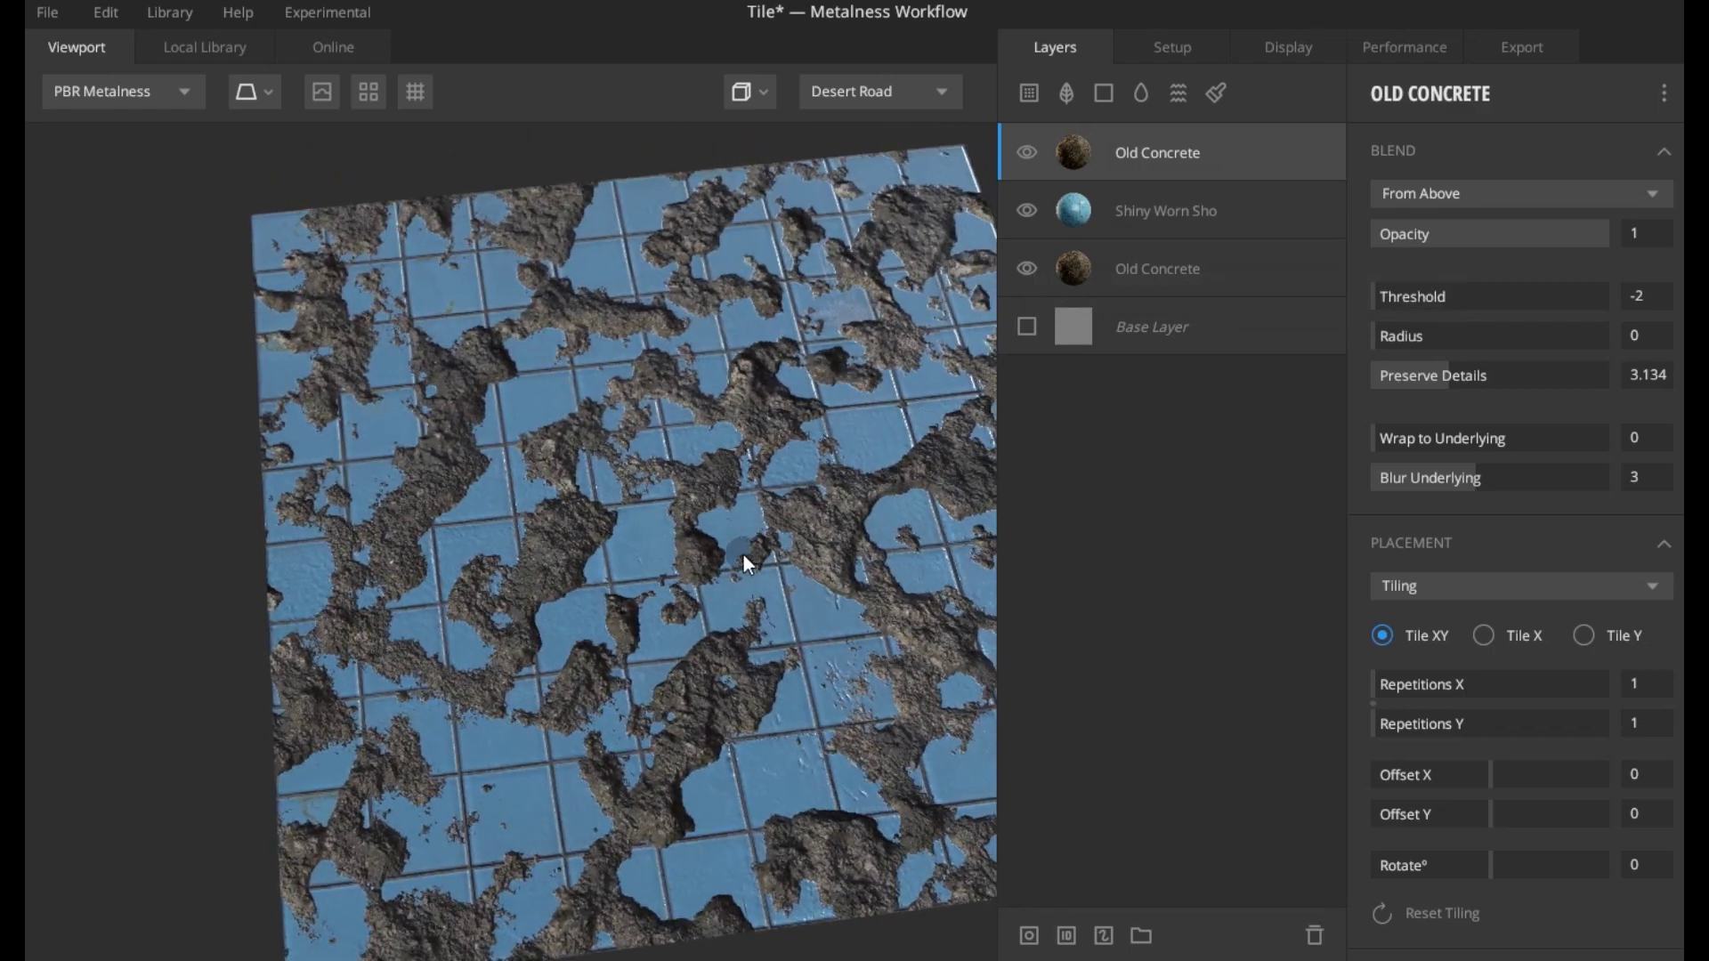
click(1025, 211)
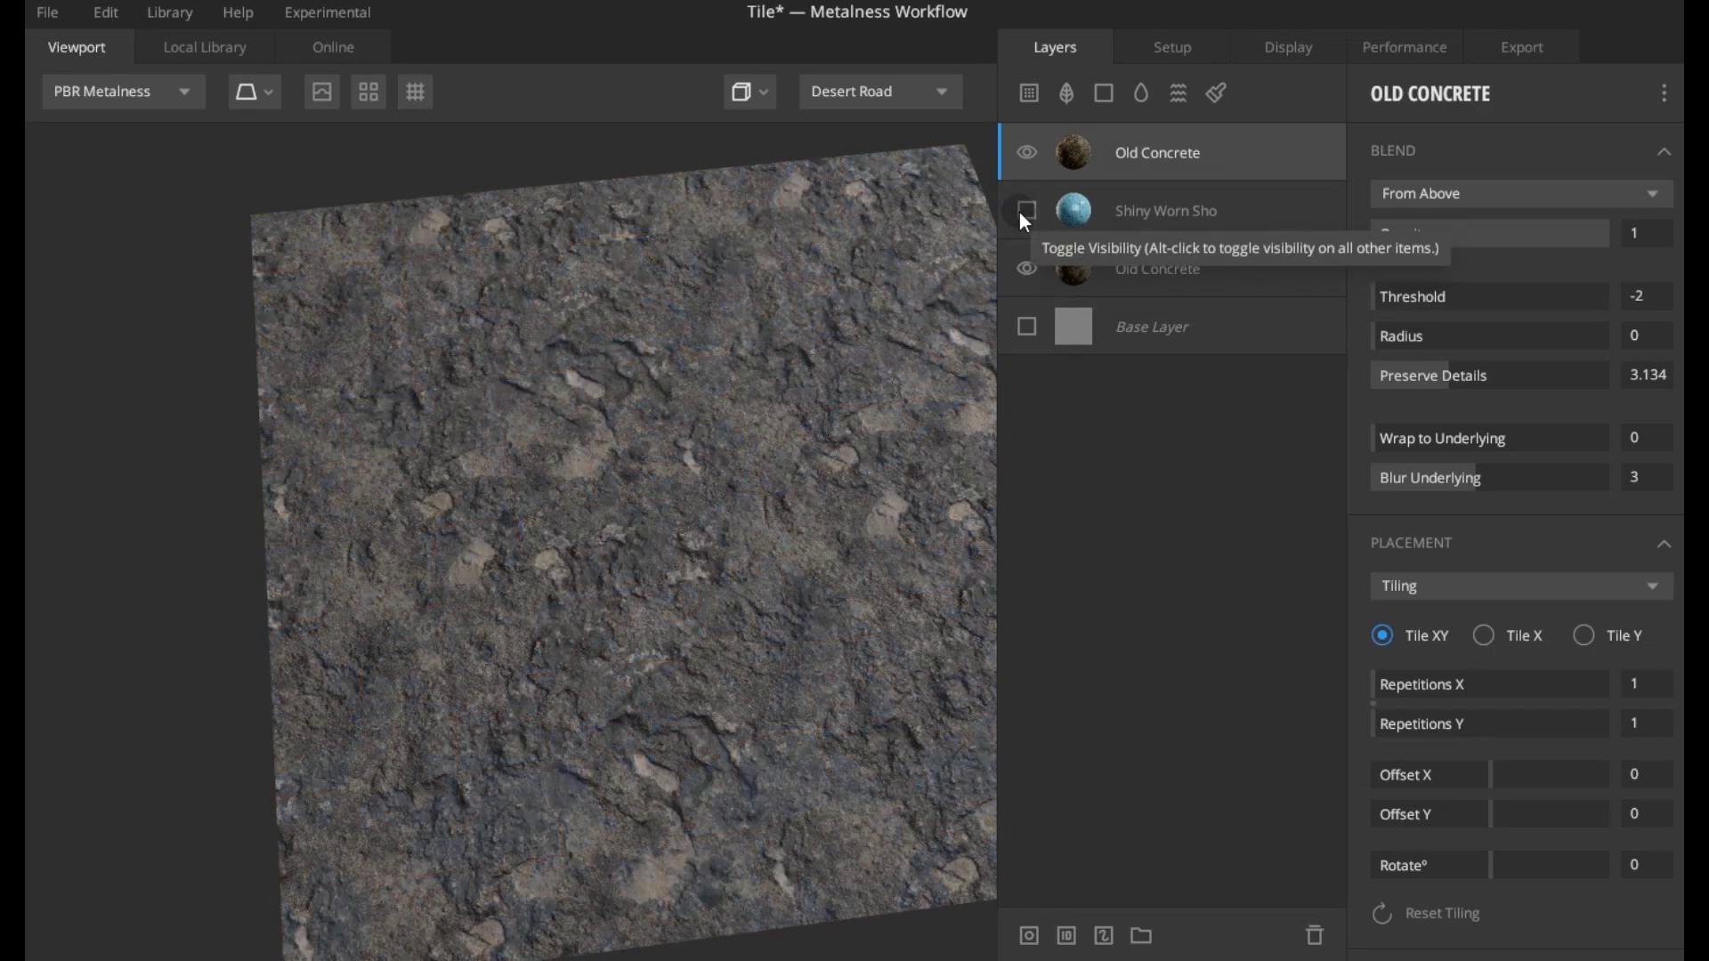
click(1027, 267)
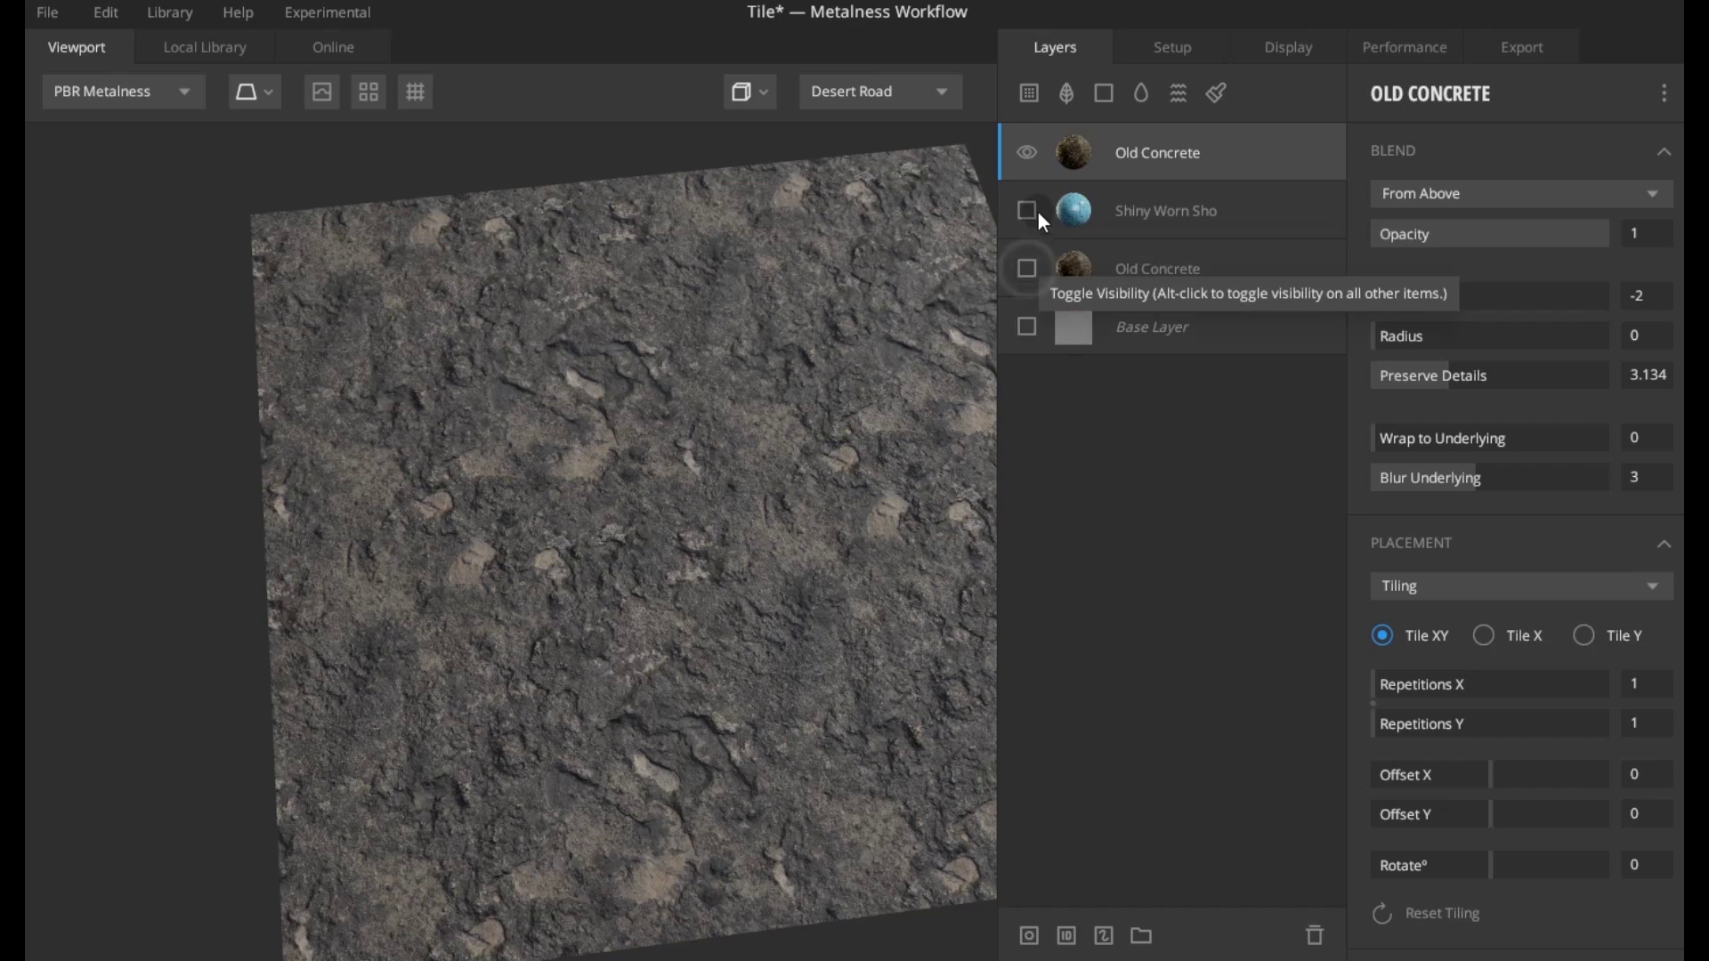
click(1039, 210)
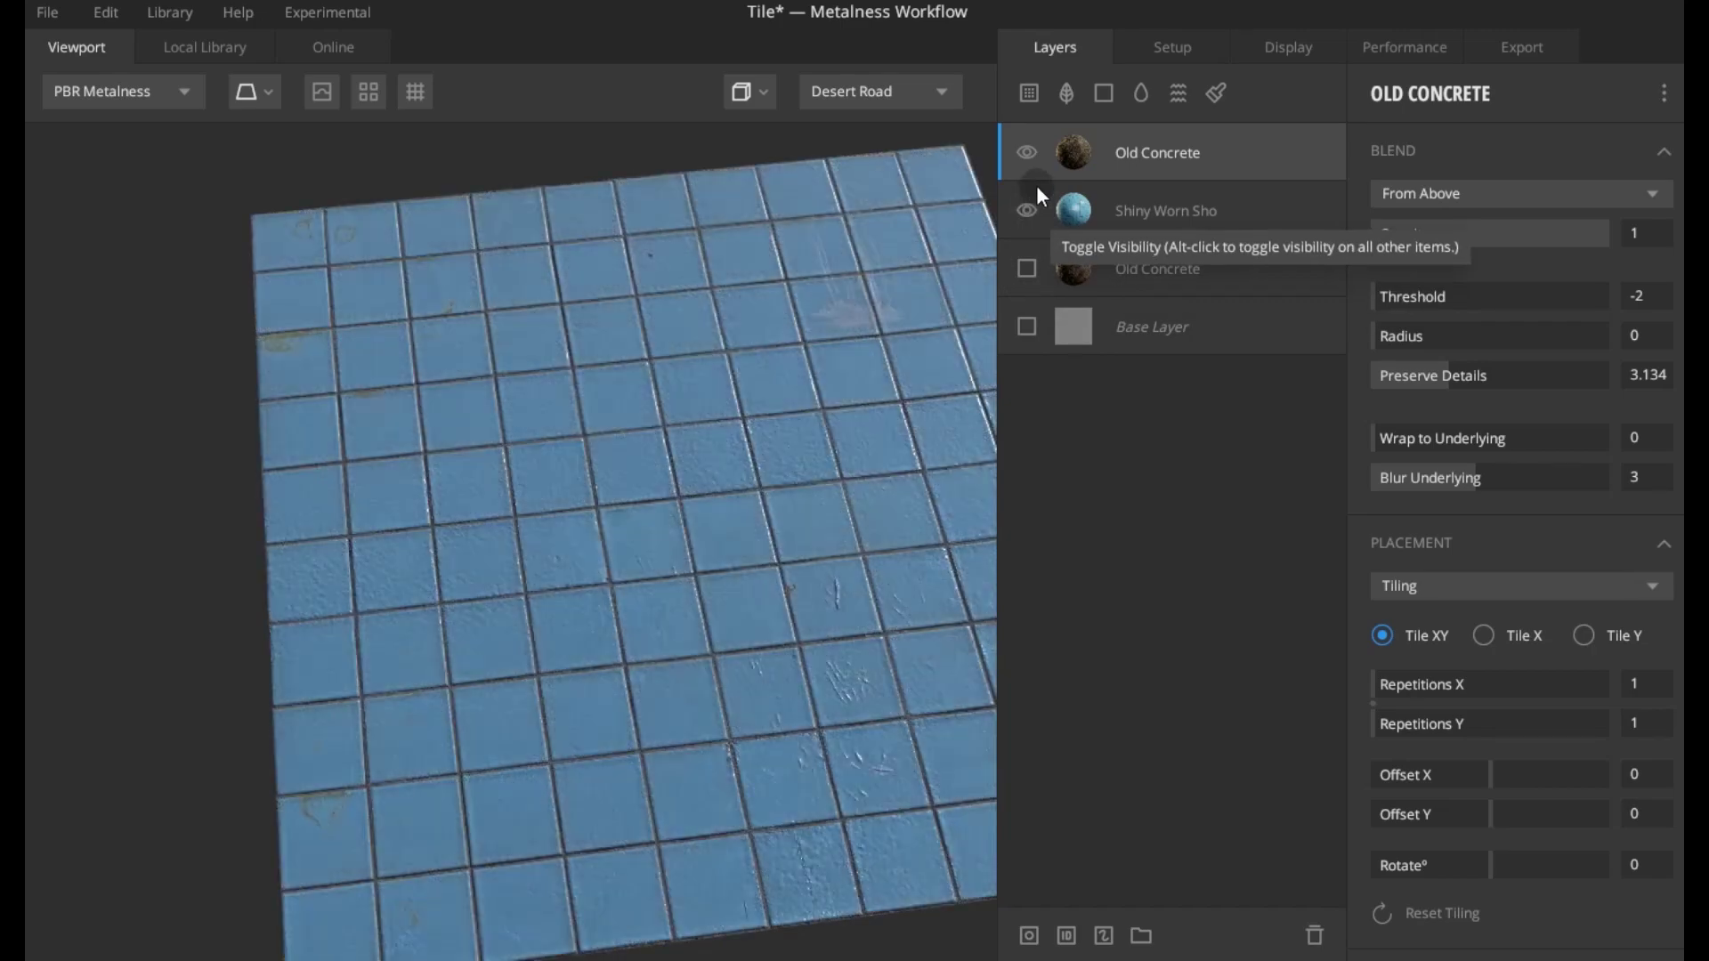
click(1028, 267)
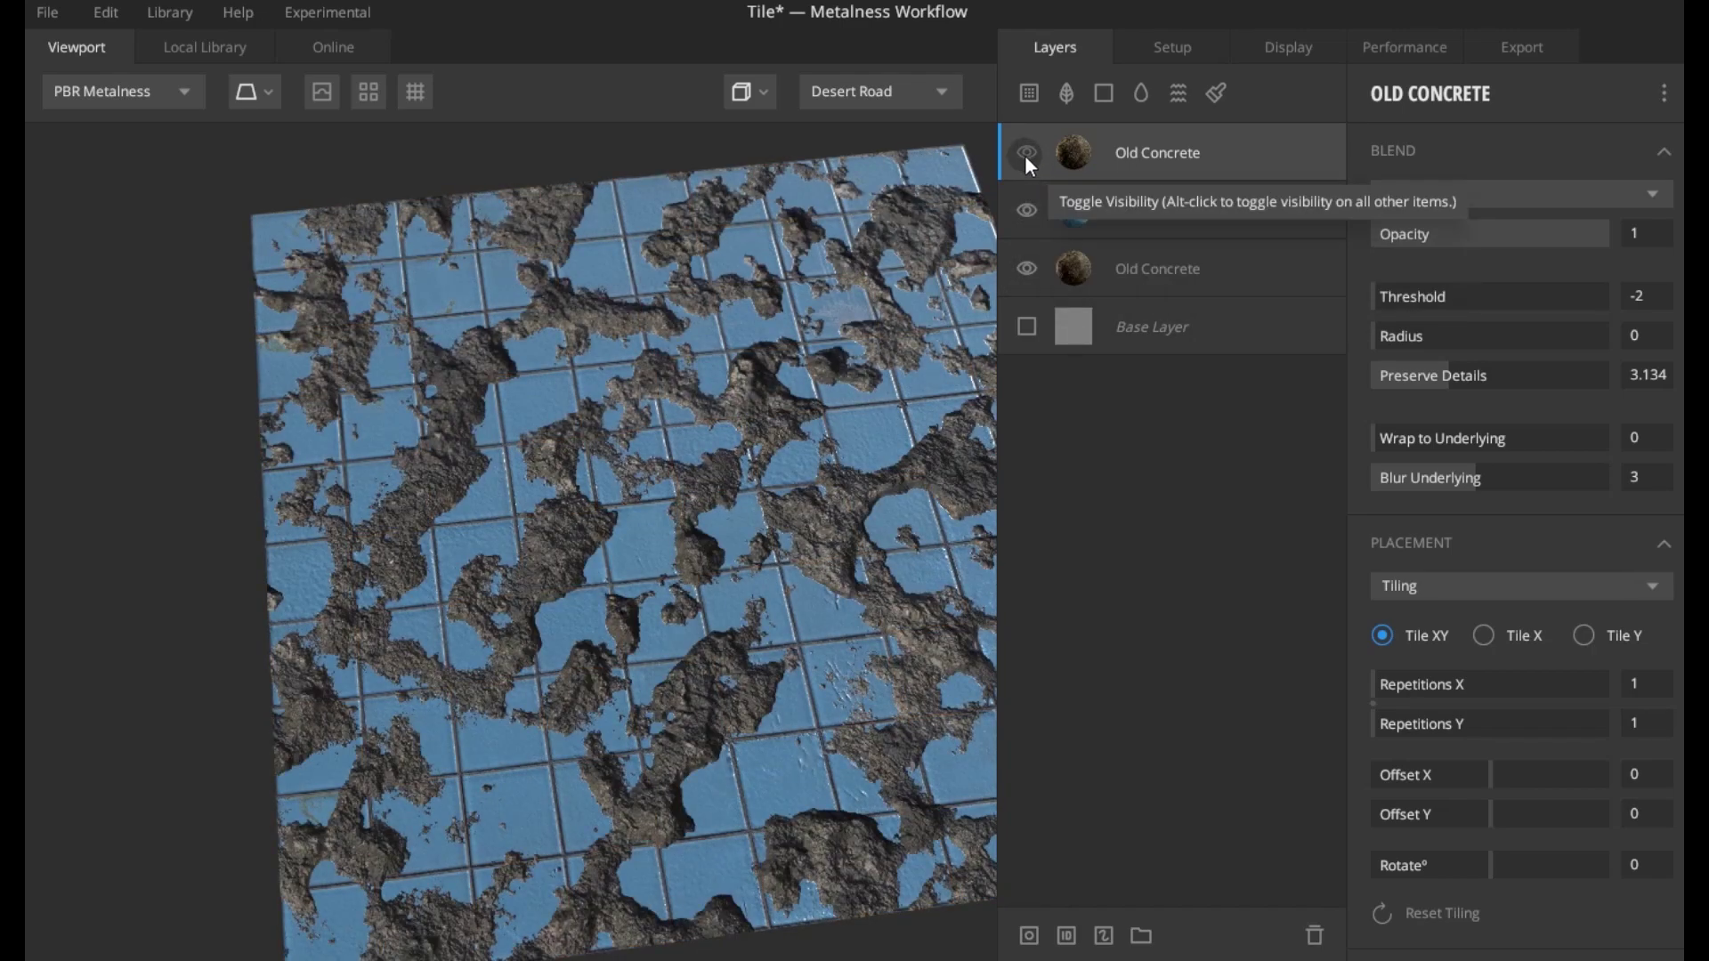
click(1028, 266)
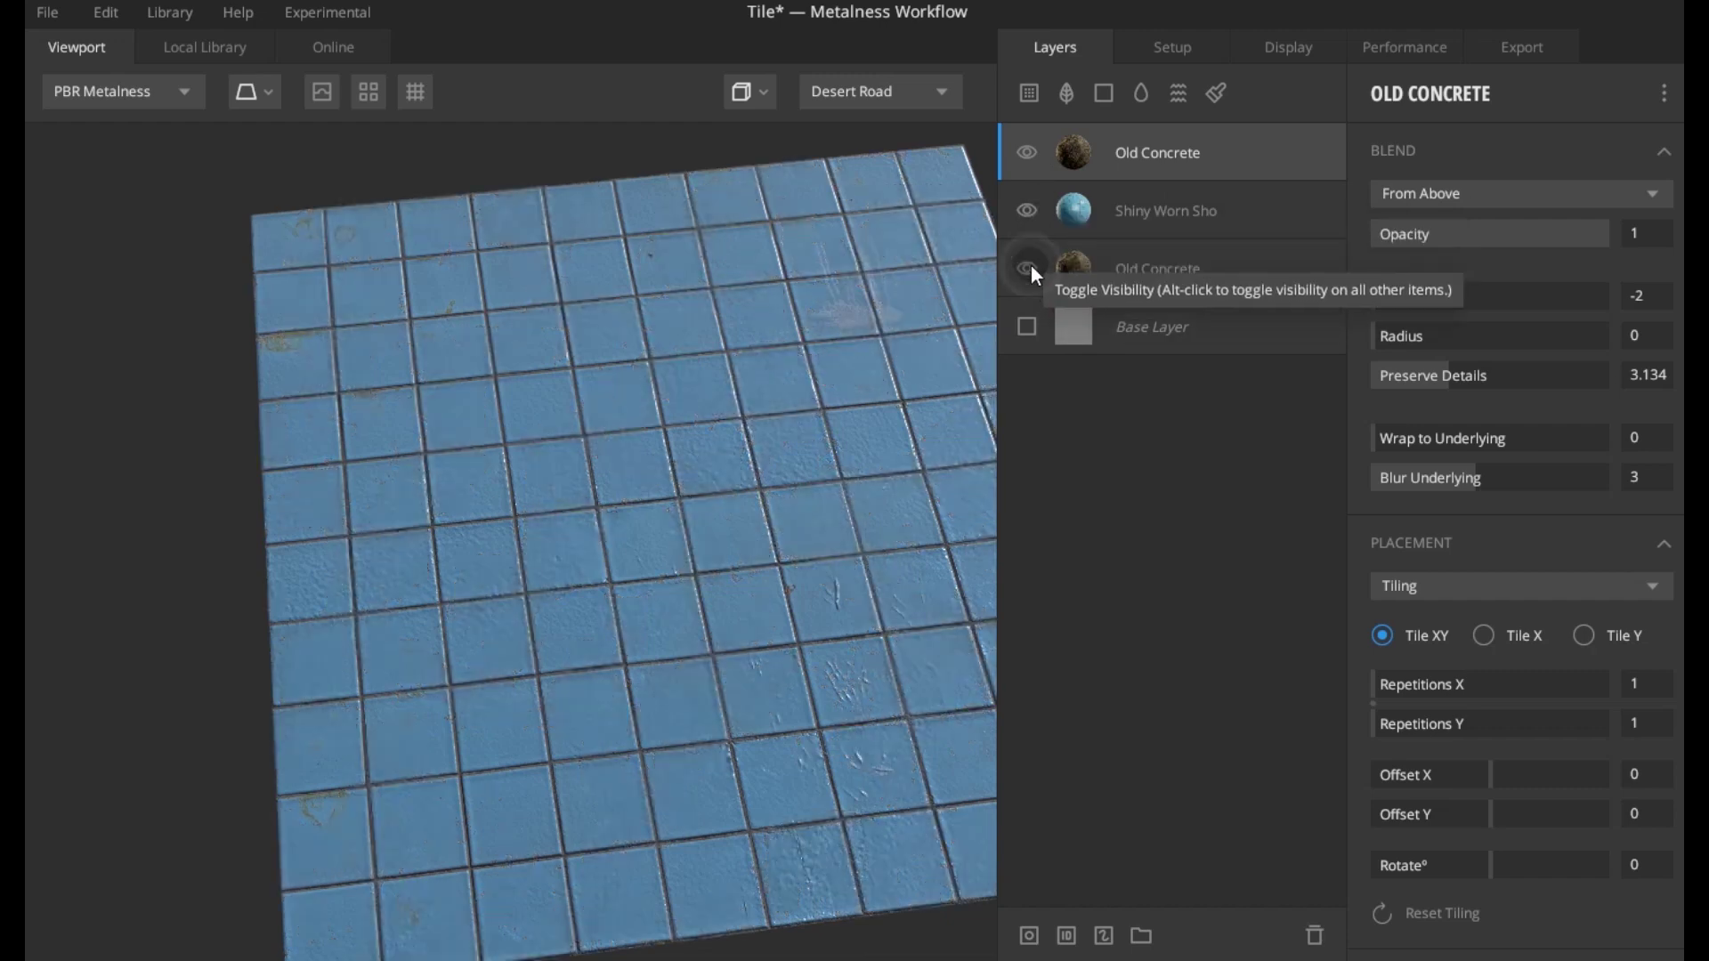
click(1030, 265)
- Duplicate the Shiny Worn Shower layer and move the copy to the top of the stack
click(1138, 203)
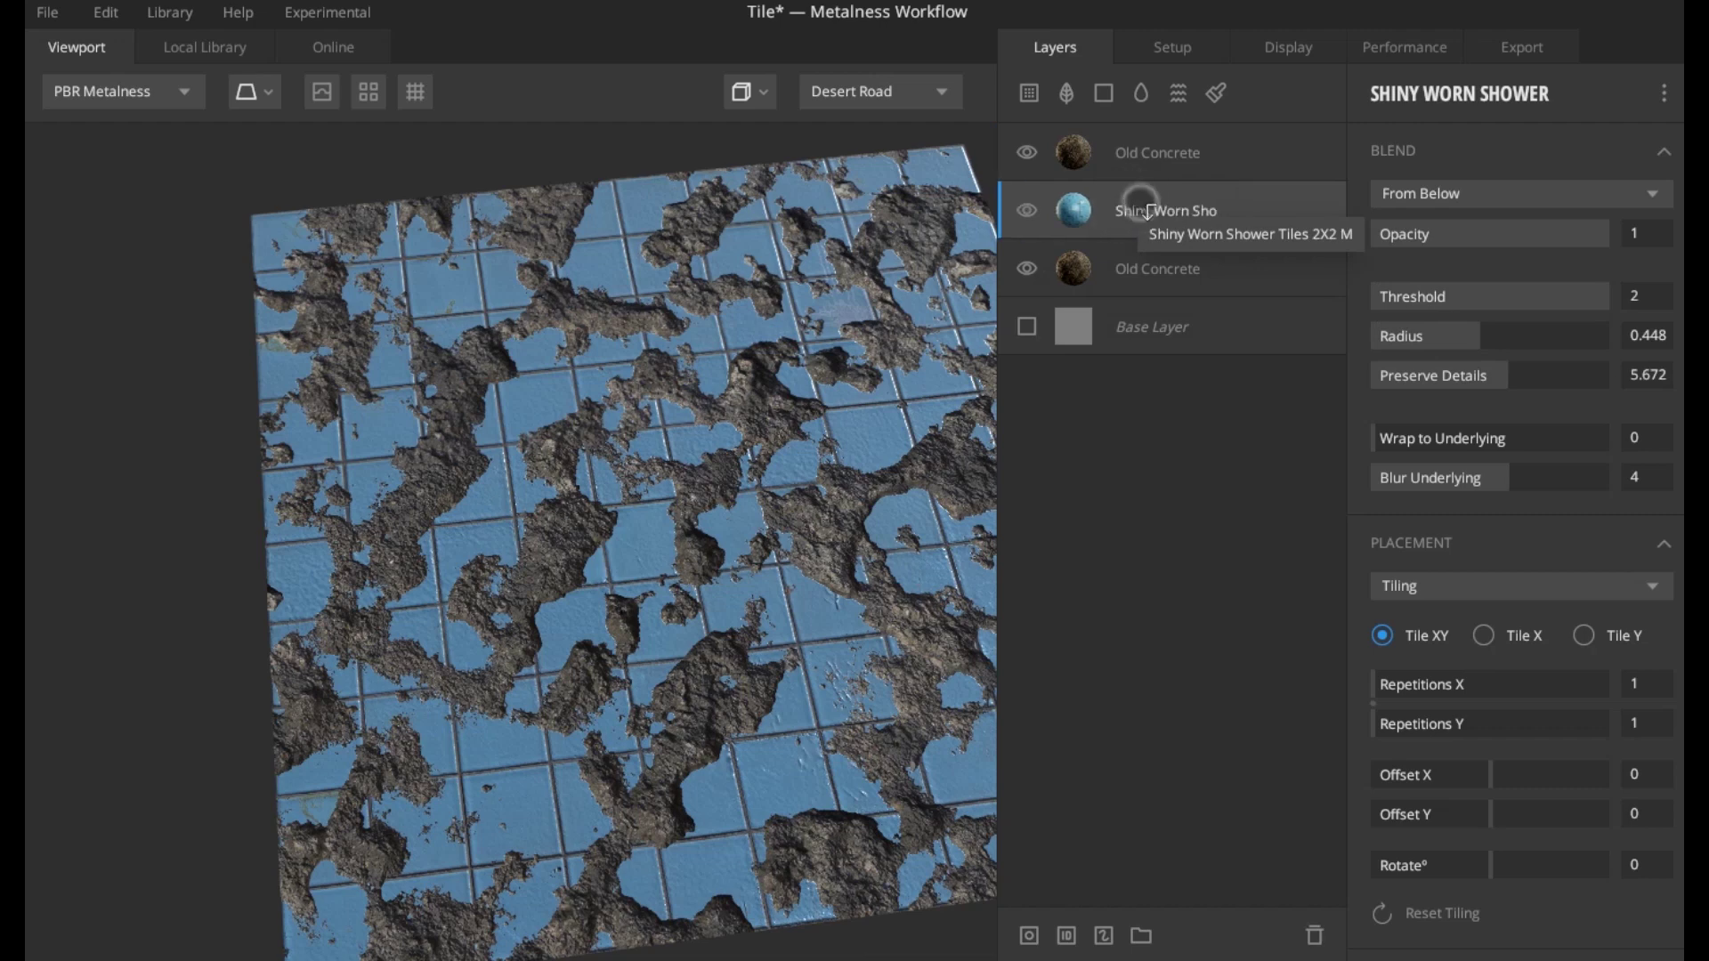
right_click(1141, 210)
click(1168, 315)
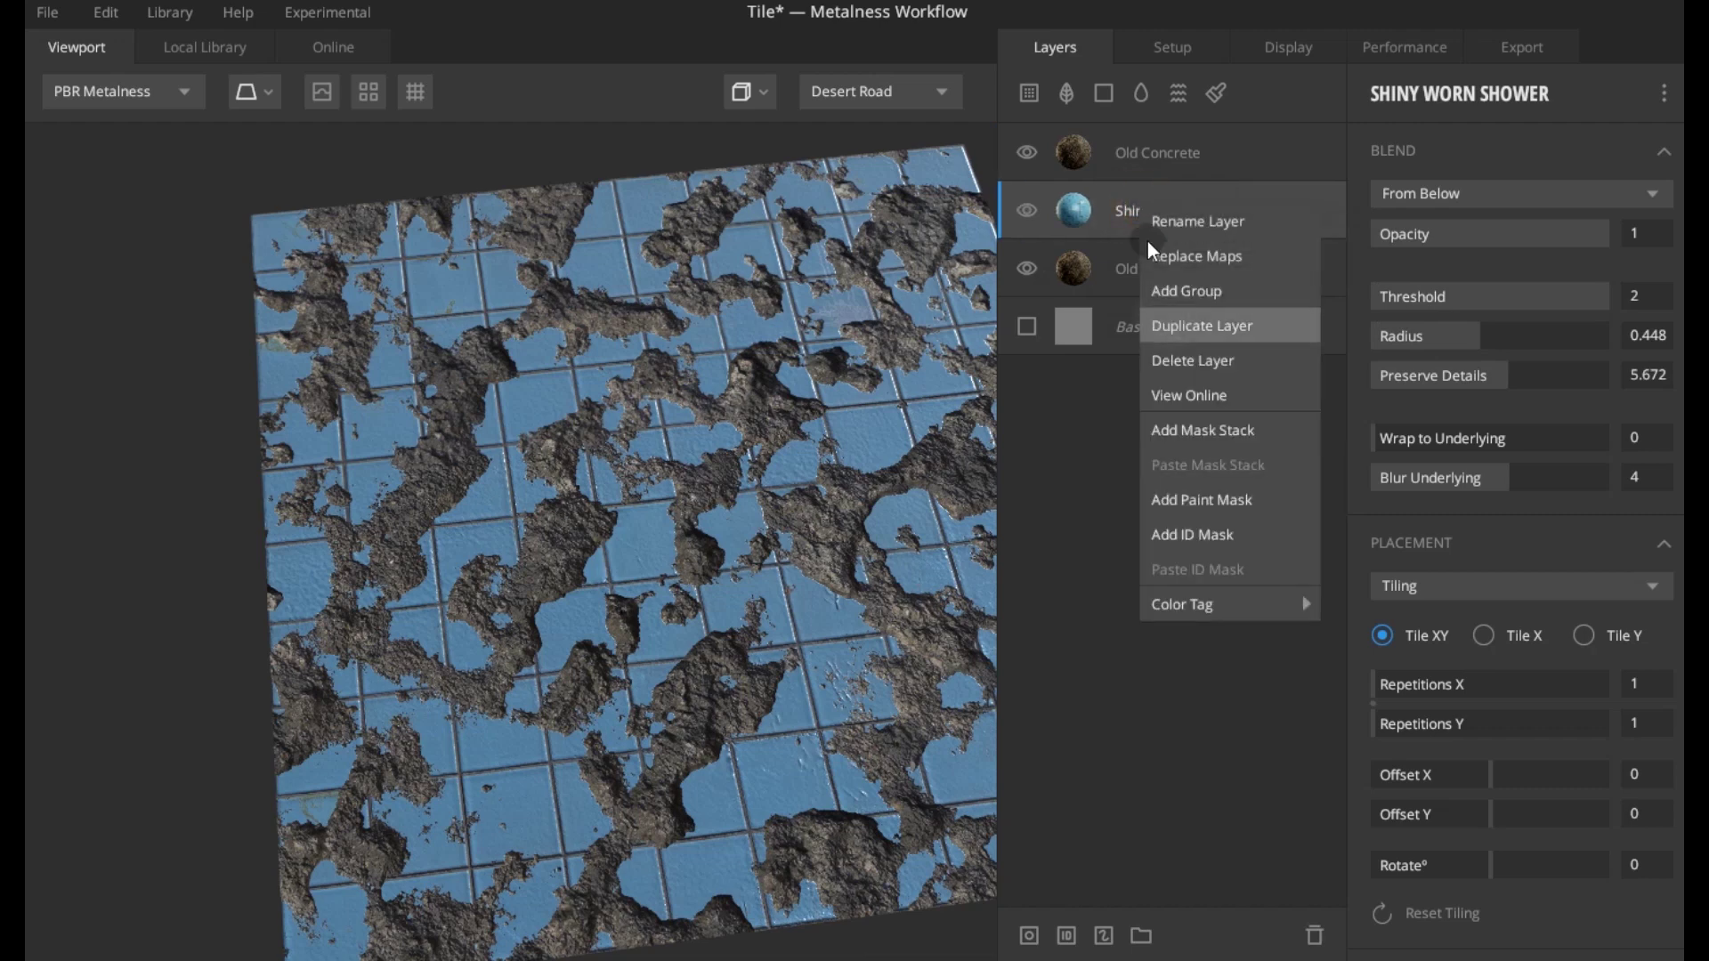
drag(1135, 214, 1123, 130)
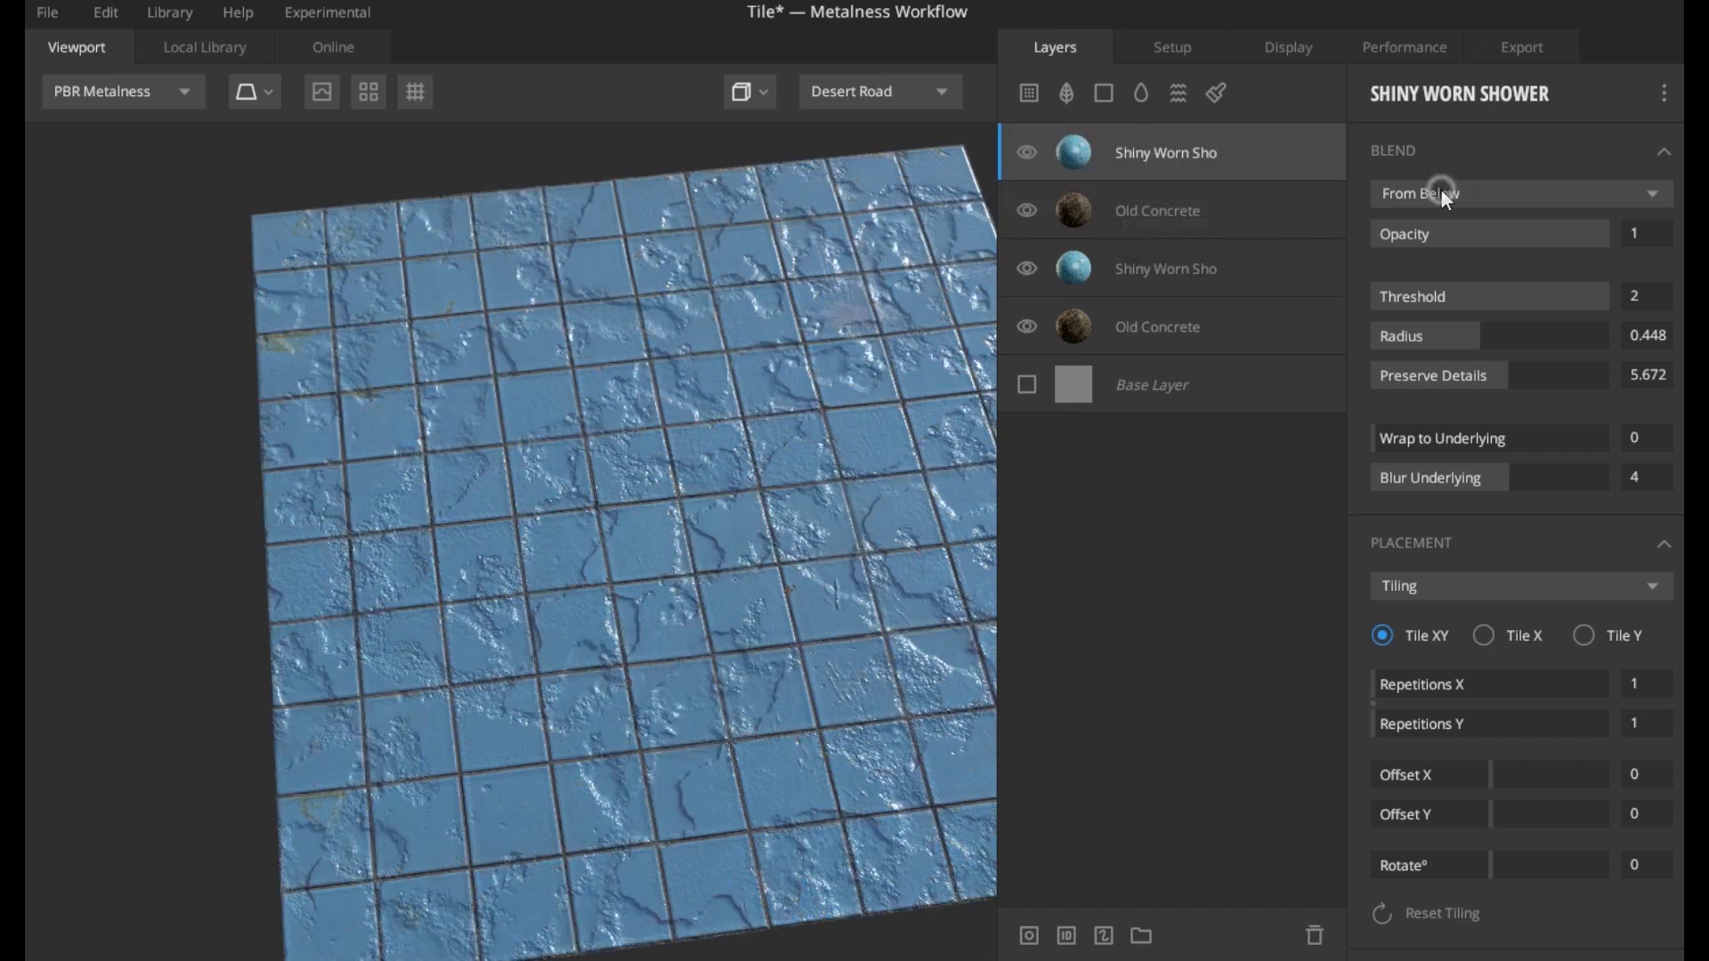
- Make the top tile copy blend From Above and give it a new paint mask
click(1440, 189)
click(1428, 225)
mouse_move(756, 521)
mouse_down()
mouse_move(725, 609)
mouse_move(745, 635)
mouse_up()
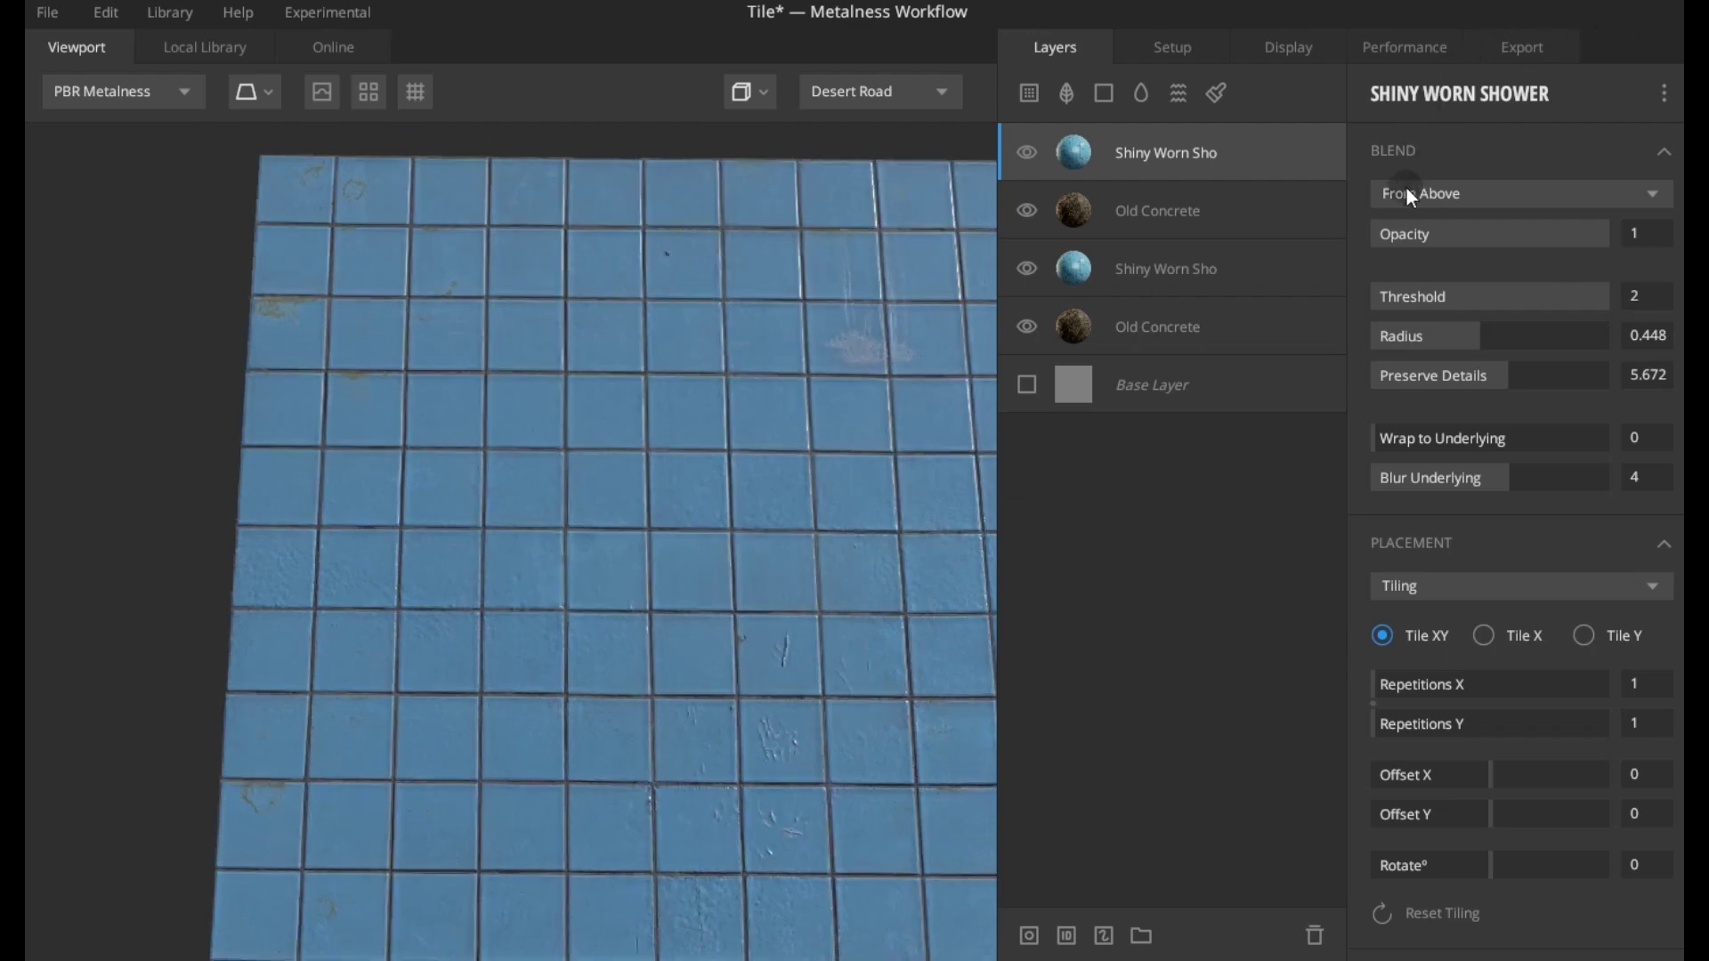
click(1104, 935)
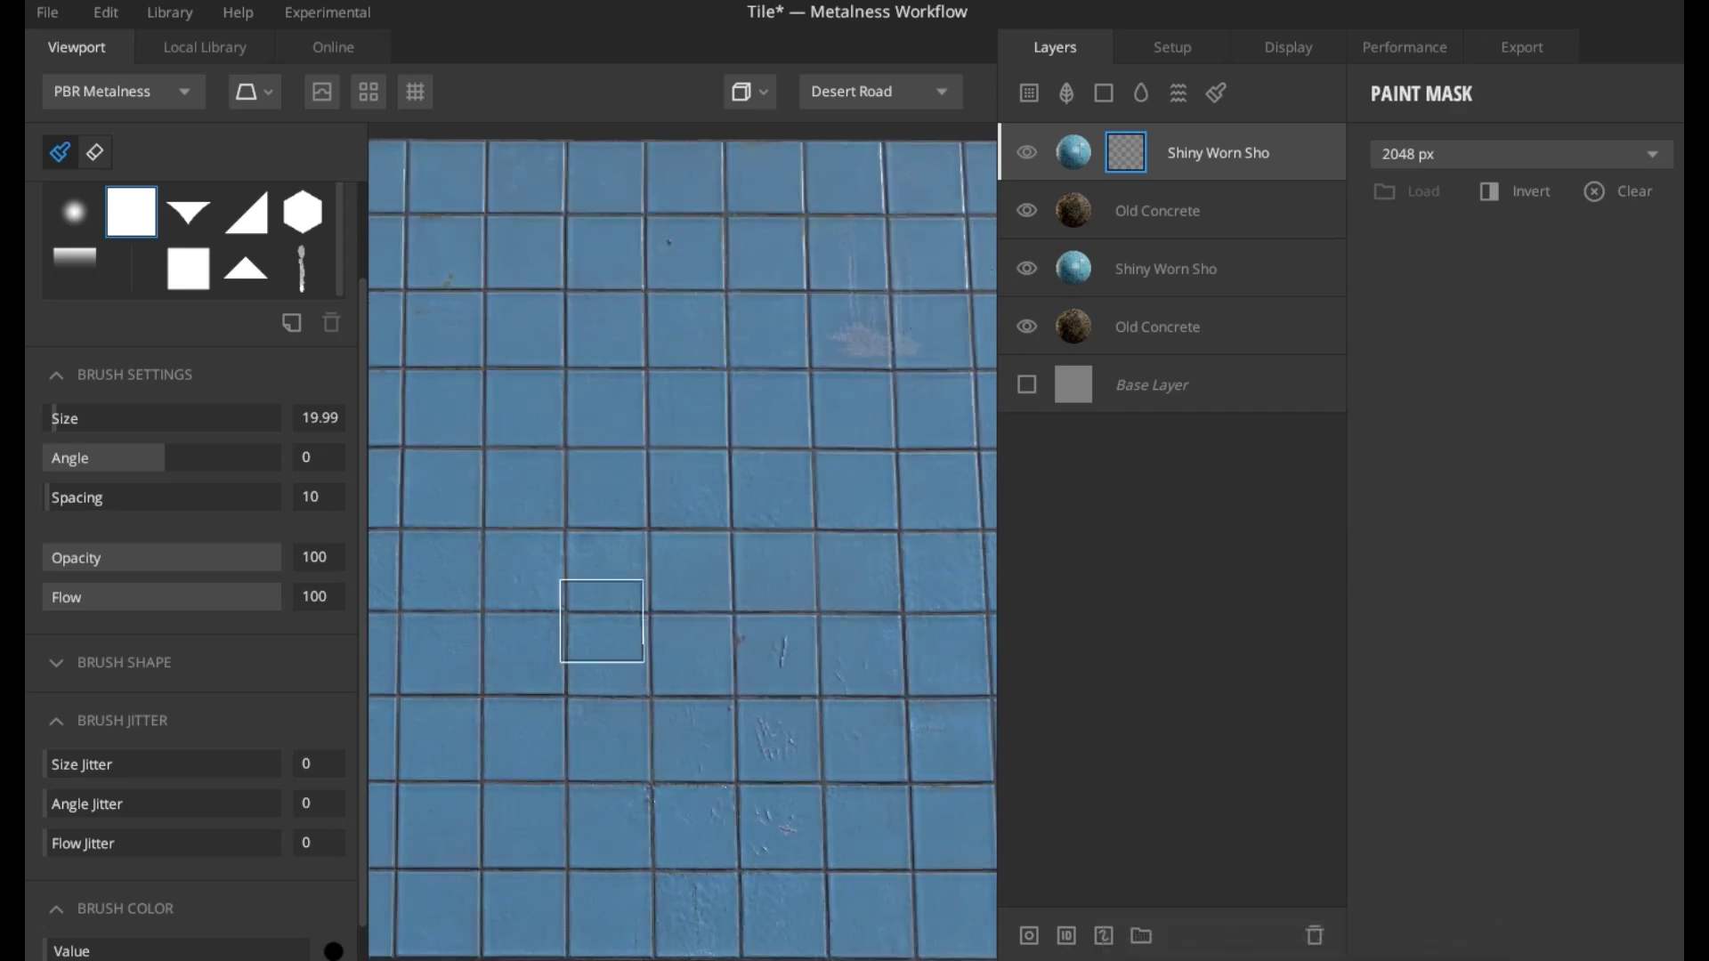
- Stamp concrete breaks into five tiles across the plane, from upper middle to lower left
click(608, 570)
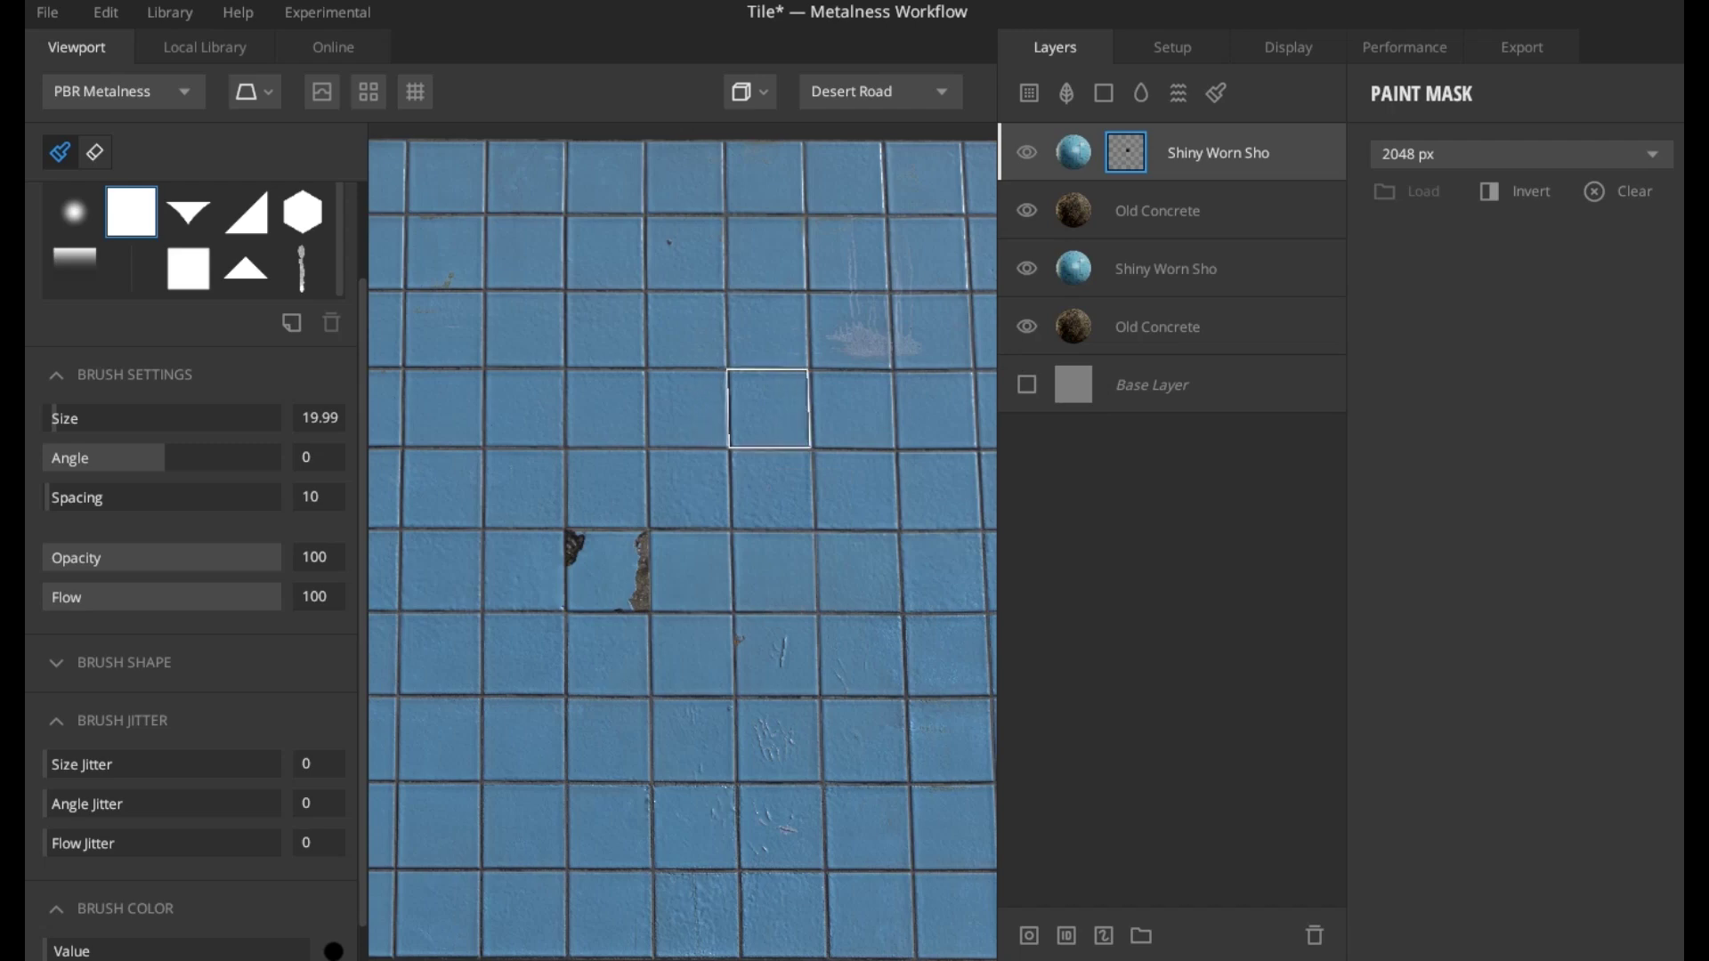
click(771, 407)
scroll(723, 399, down, 2)
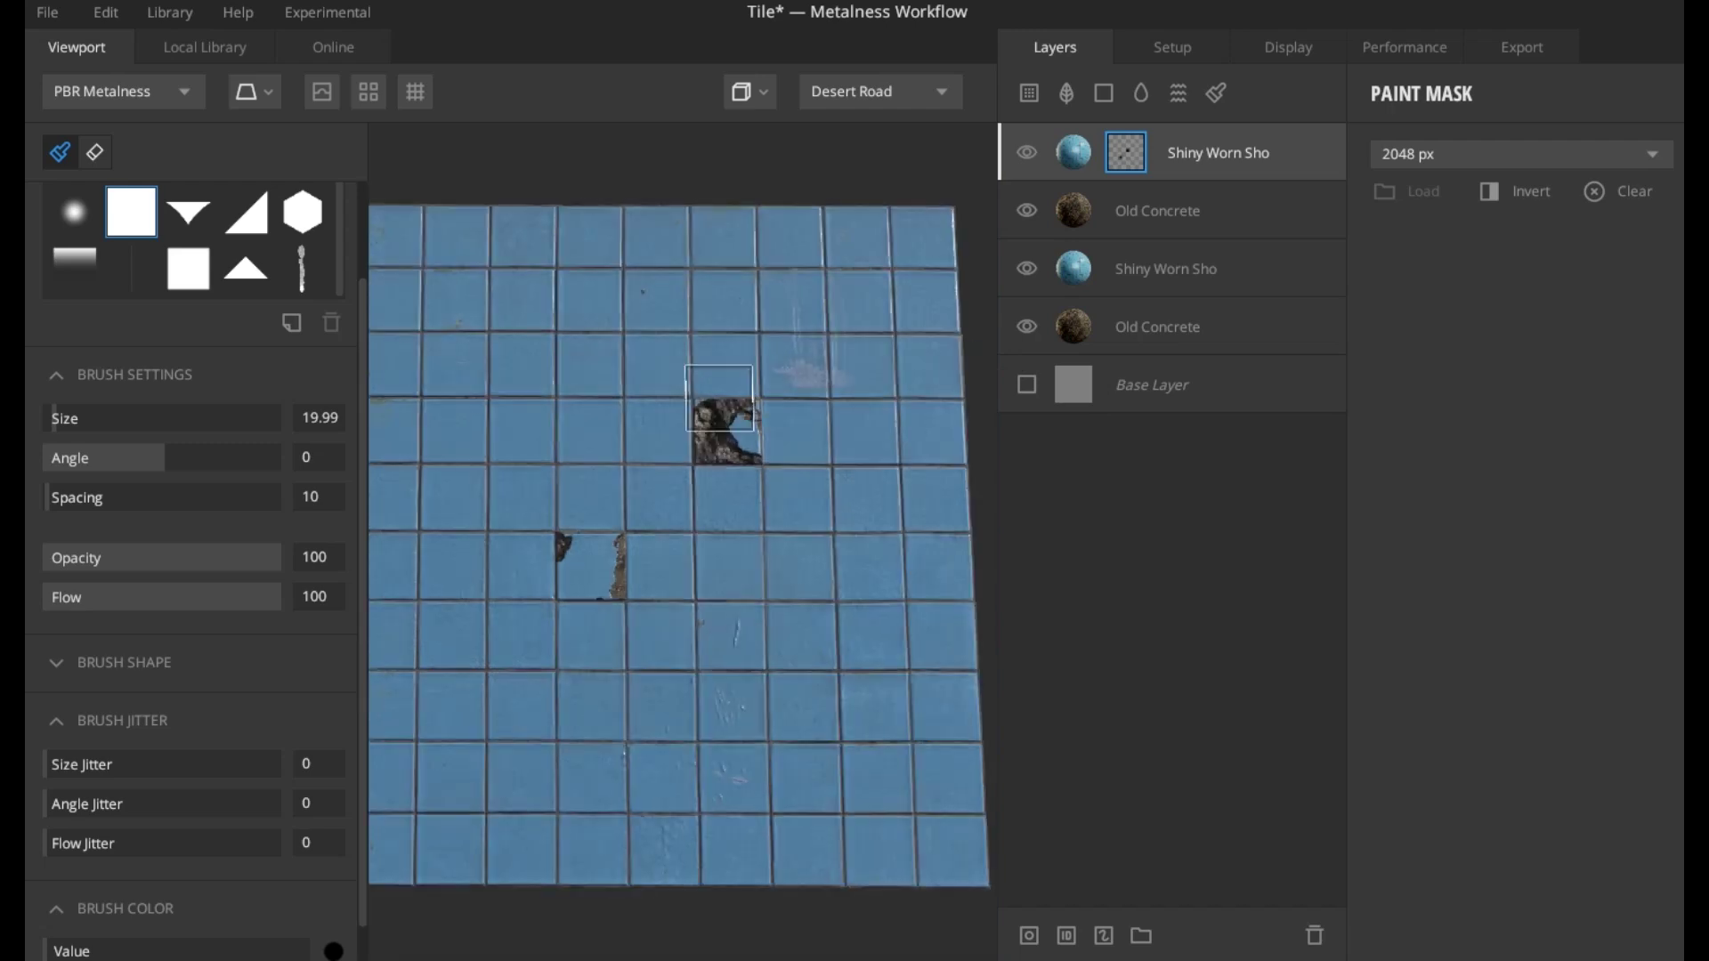
alt+drag(725, 572, 863, 408)
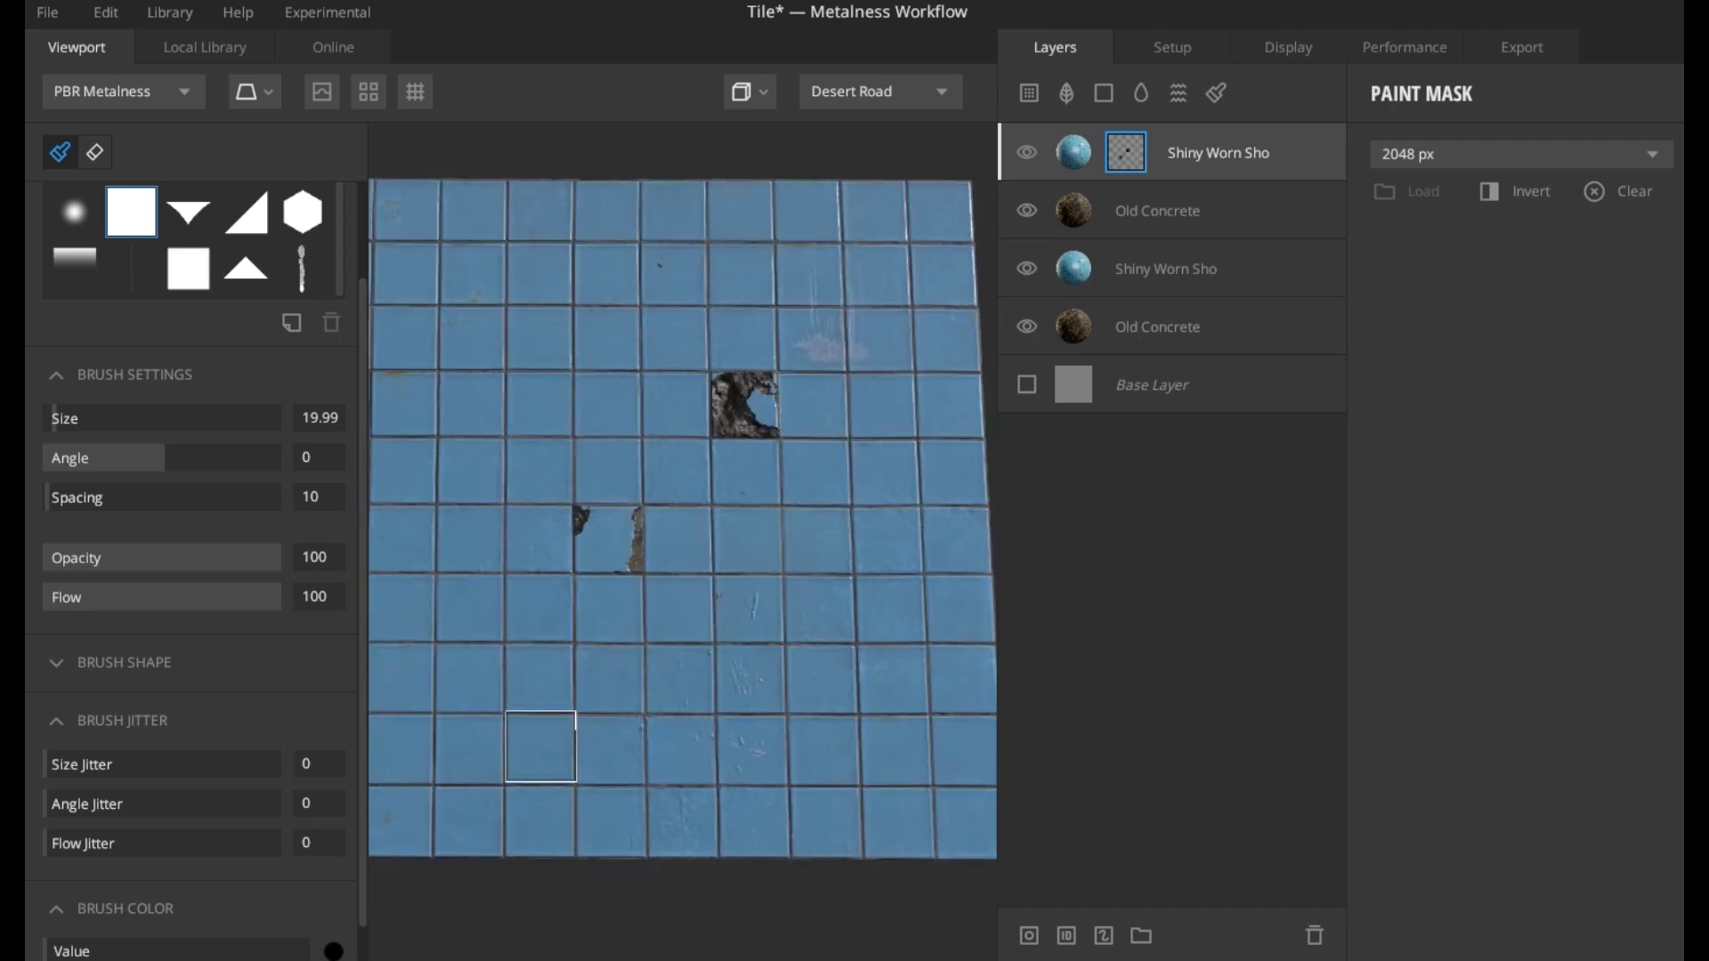
click(824, 751)
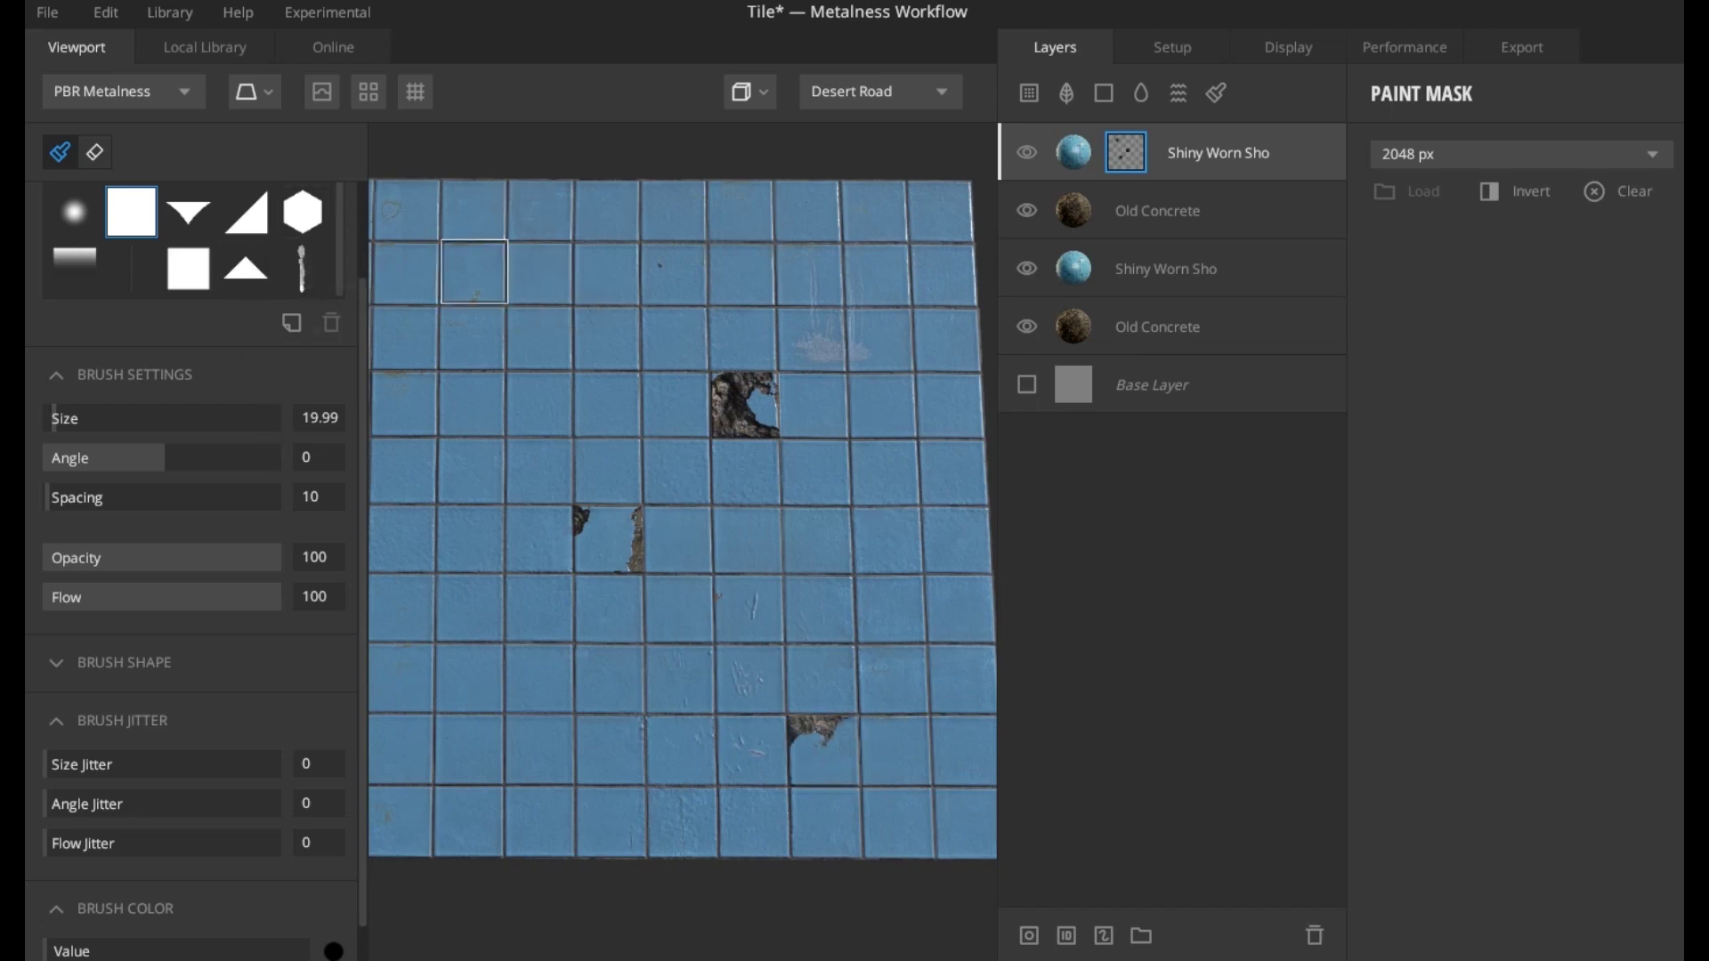
click(472, 274)
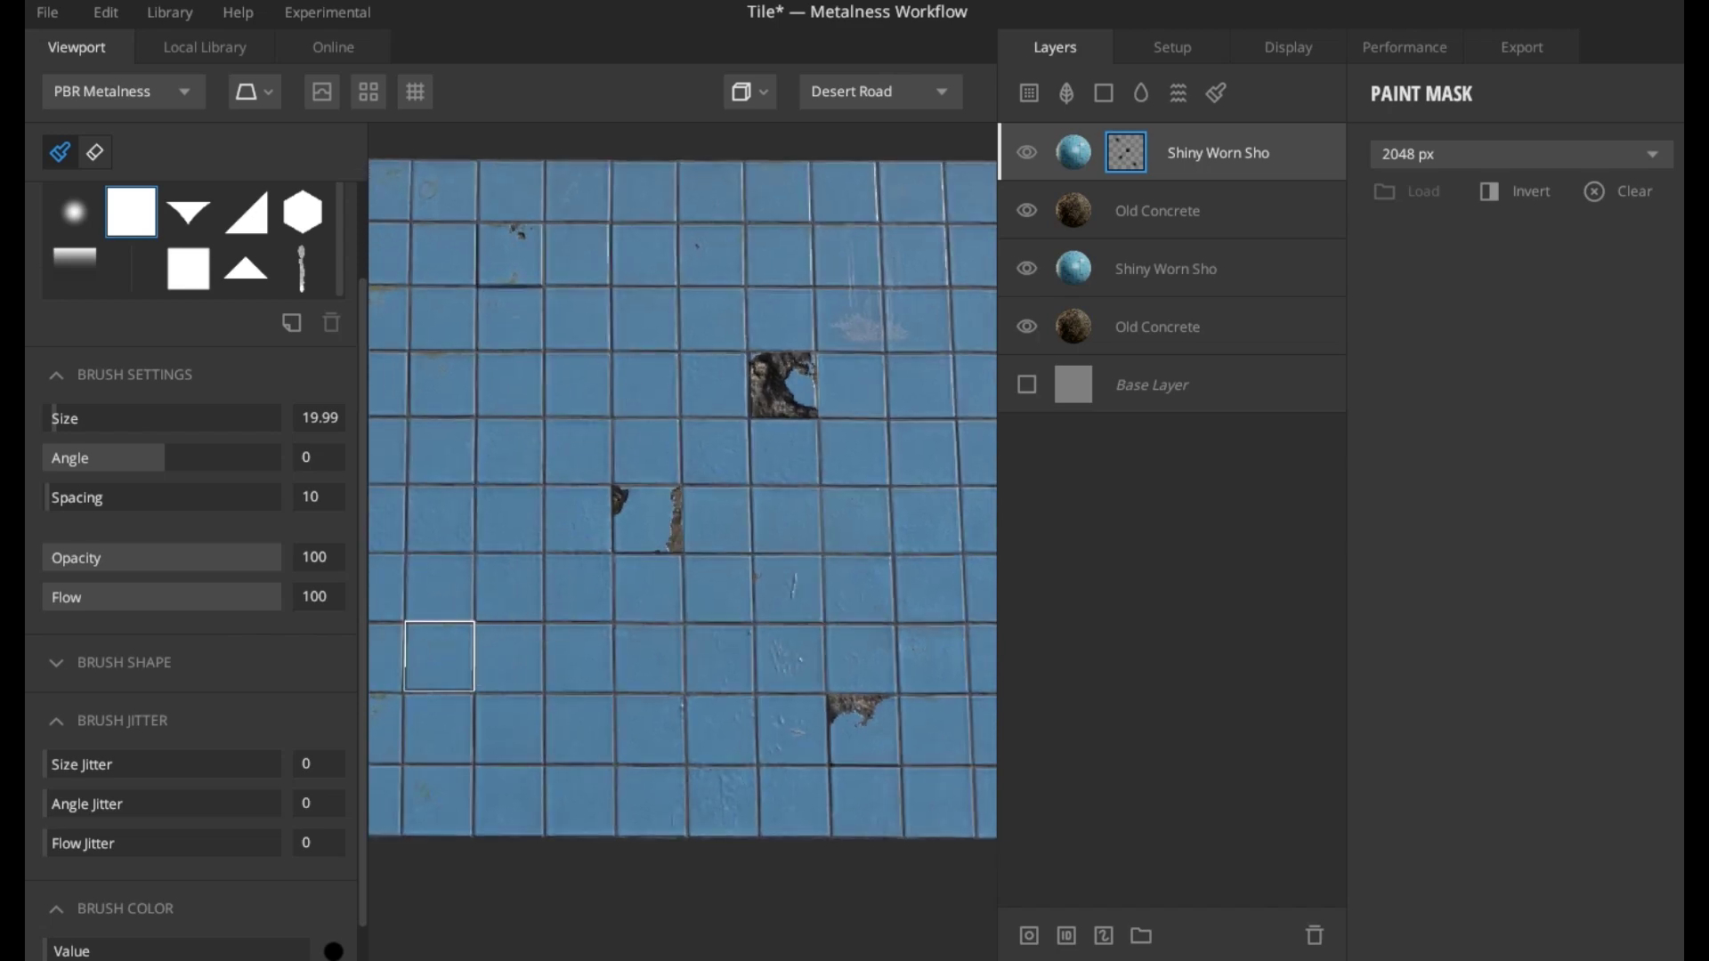
click(439, 656)
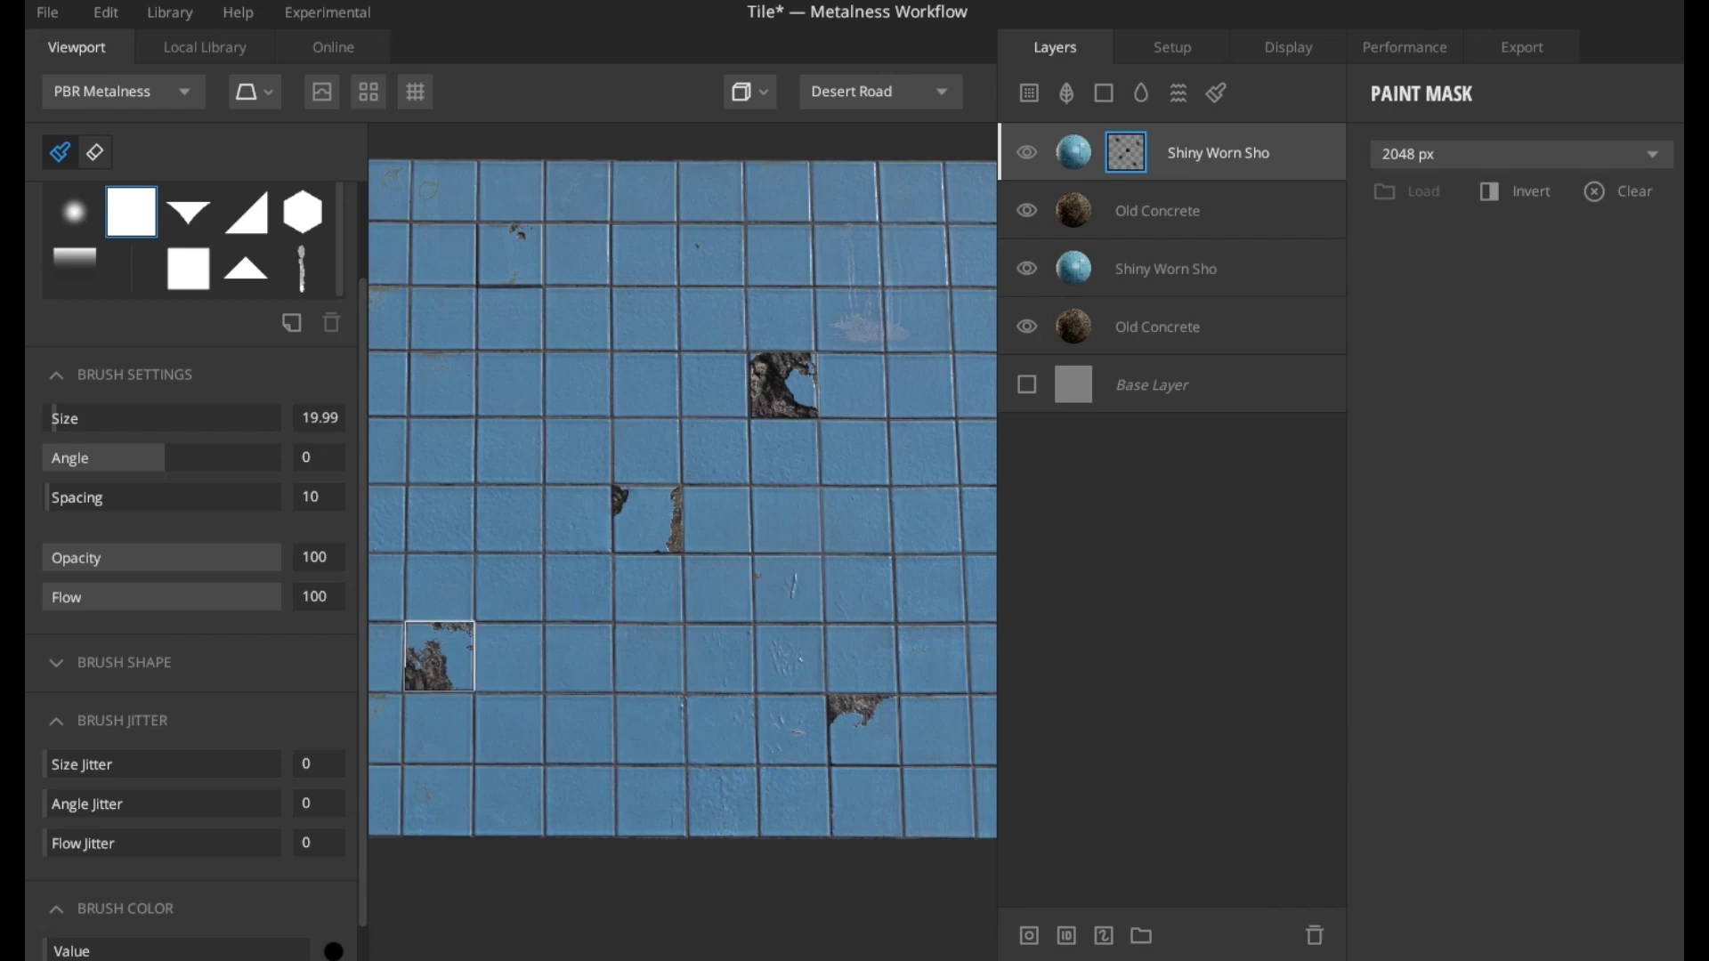
- Paint two more worn concrete patches into tiles, inspecting the plane between strokes
mouse_move(641, 537)
alt+mouse_down()
mouse_move(624, 527)
mouse_move(708, 520)
alt+mouse_up()
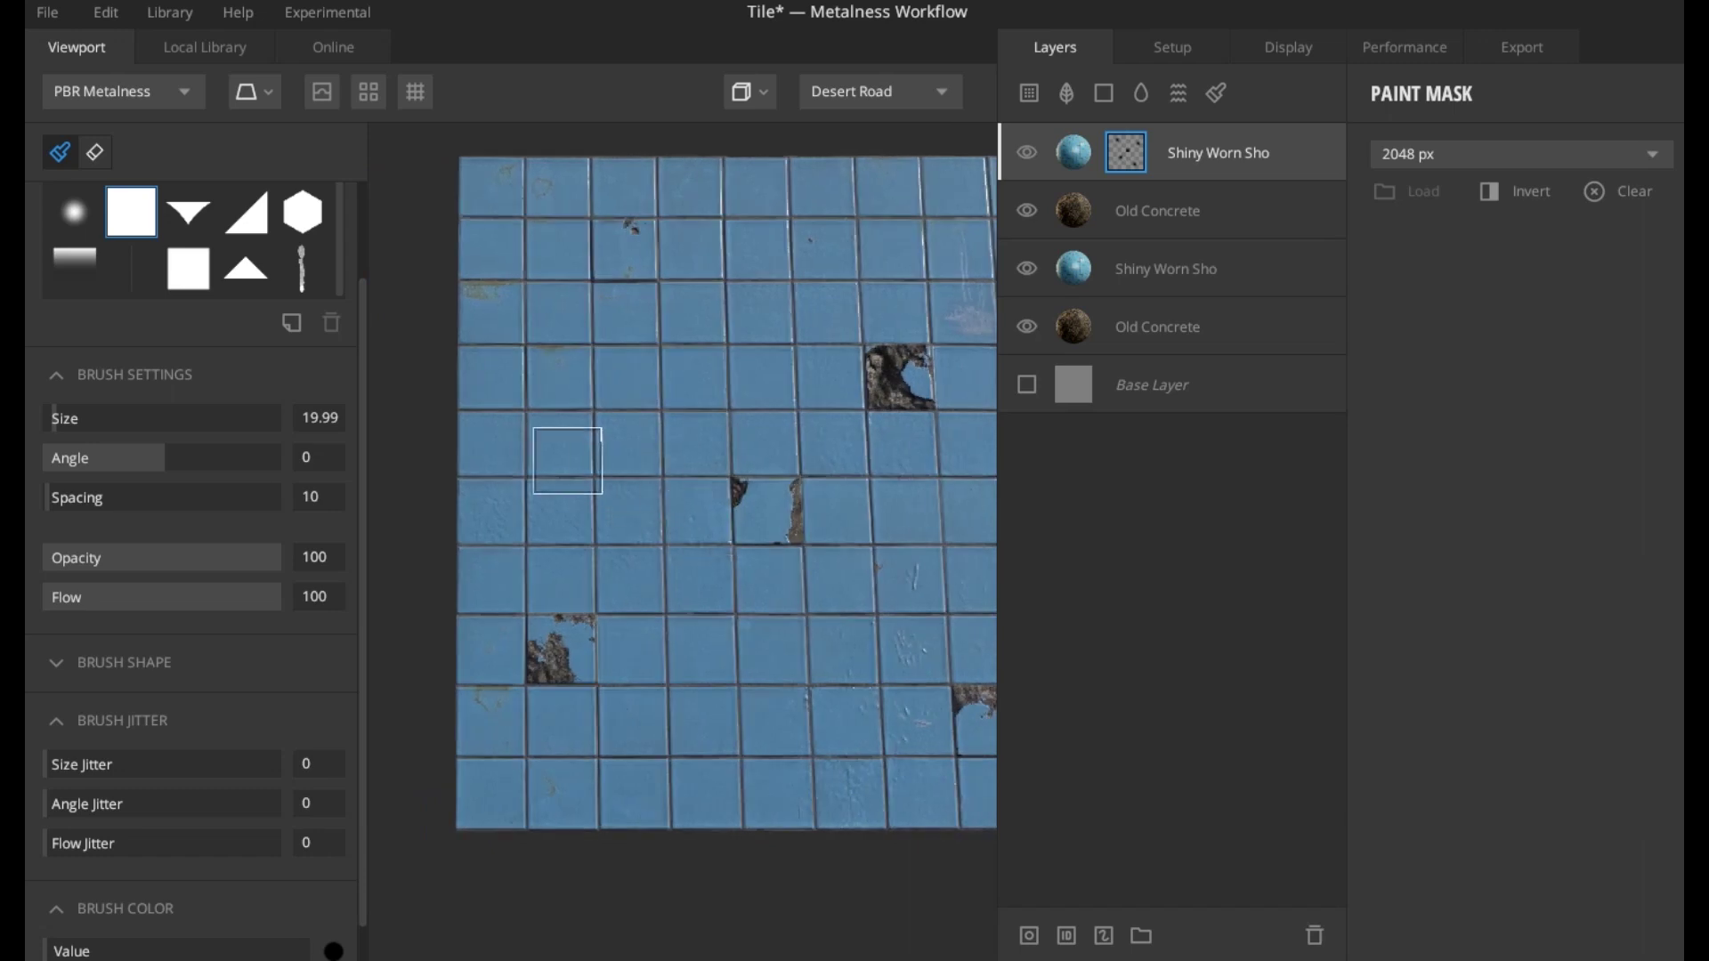
click(559, 444)
alt+drag(679, 496, 463, 445)
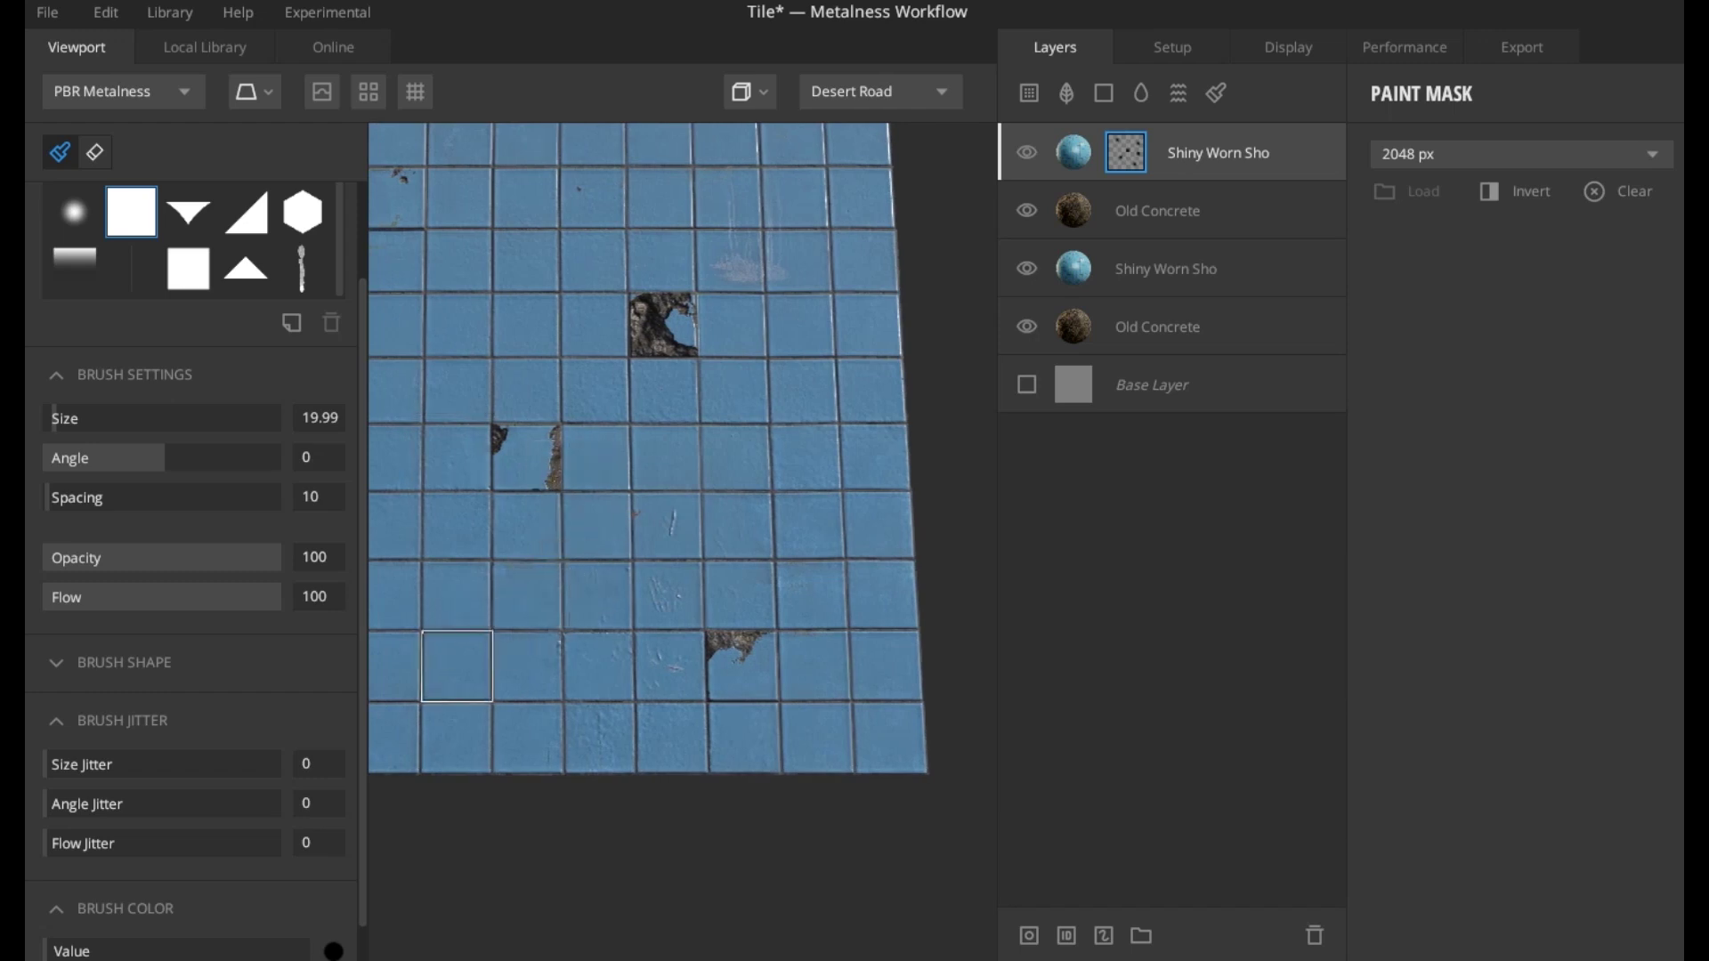
click(457, 666)
alt+drag(526, 546, 660, 546)
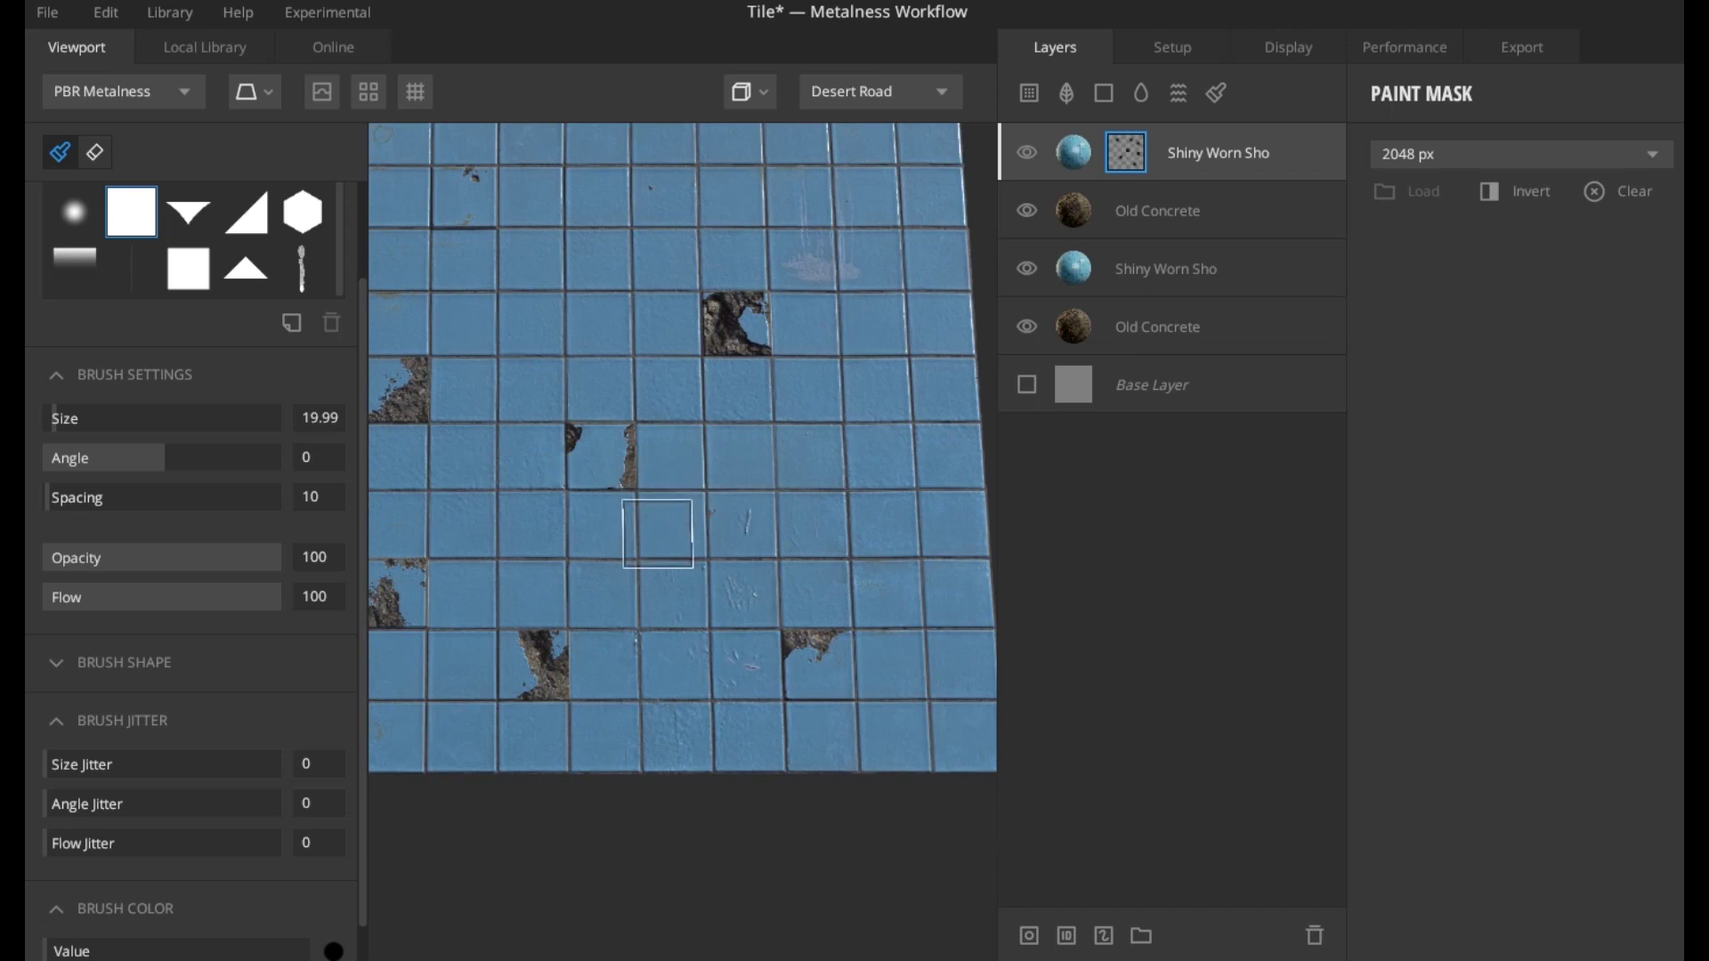
click(1070, 163)
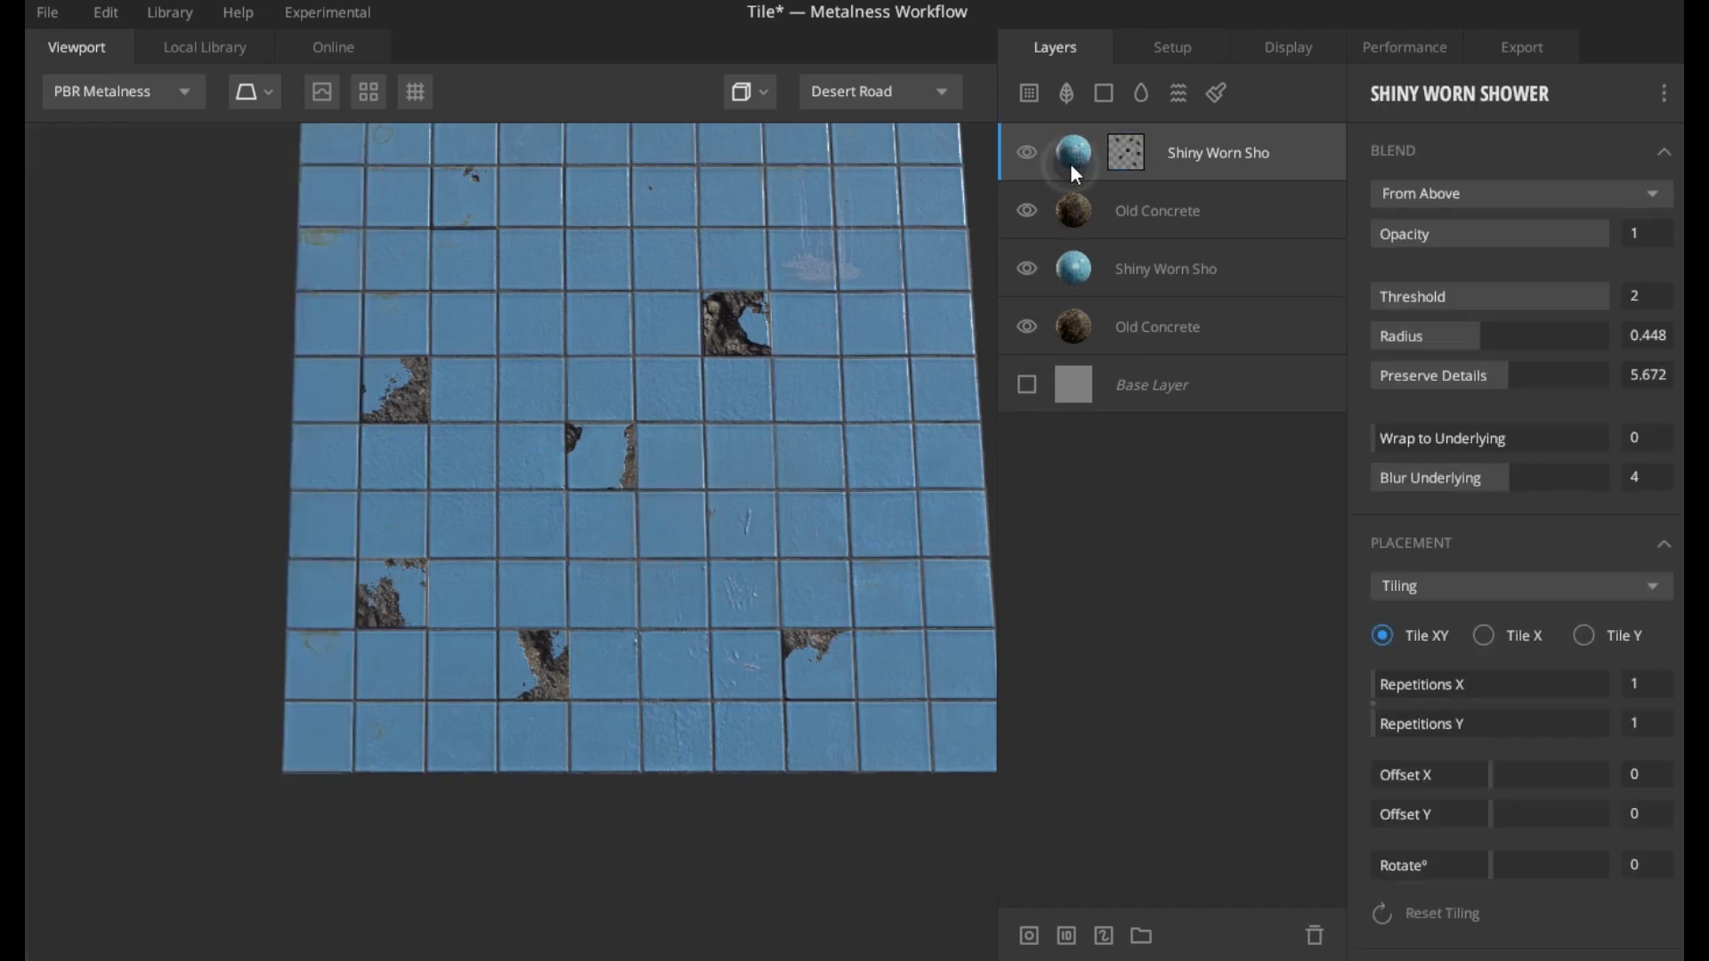
middle_drag(643, 514, 675, 437)
drag(675, 436, 712, 584)
click(1471, 578)
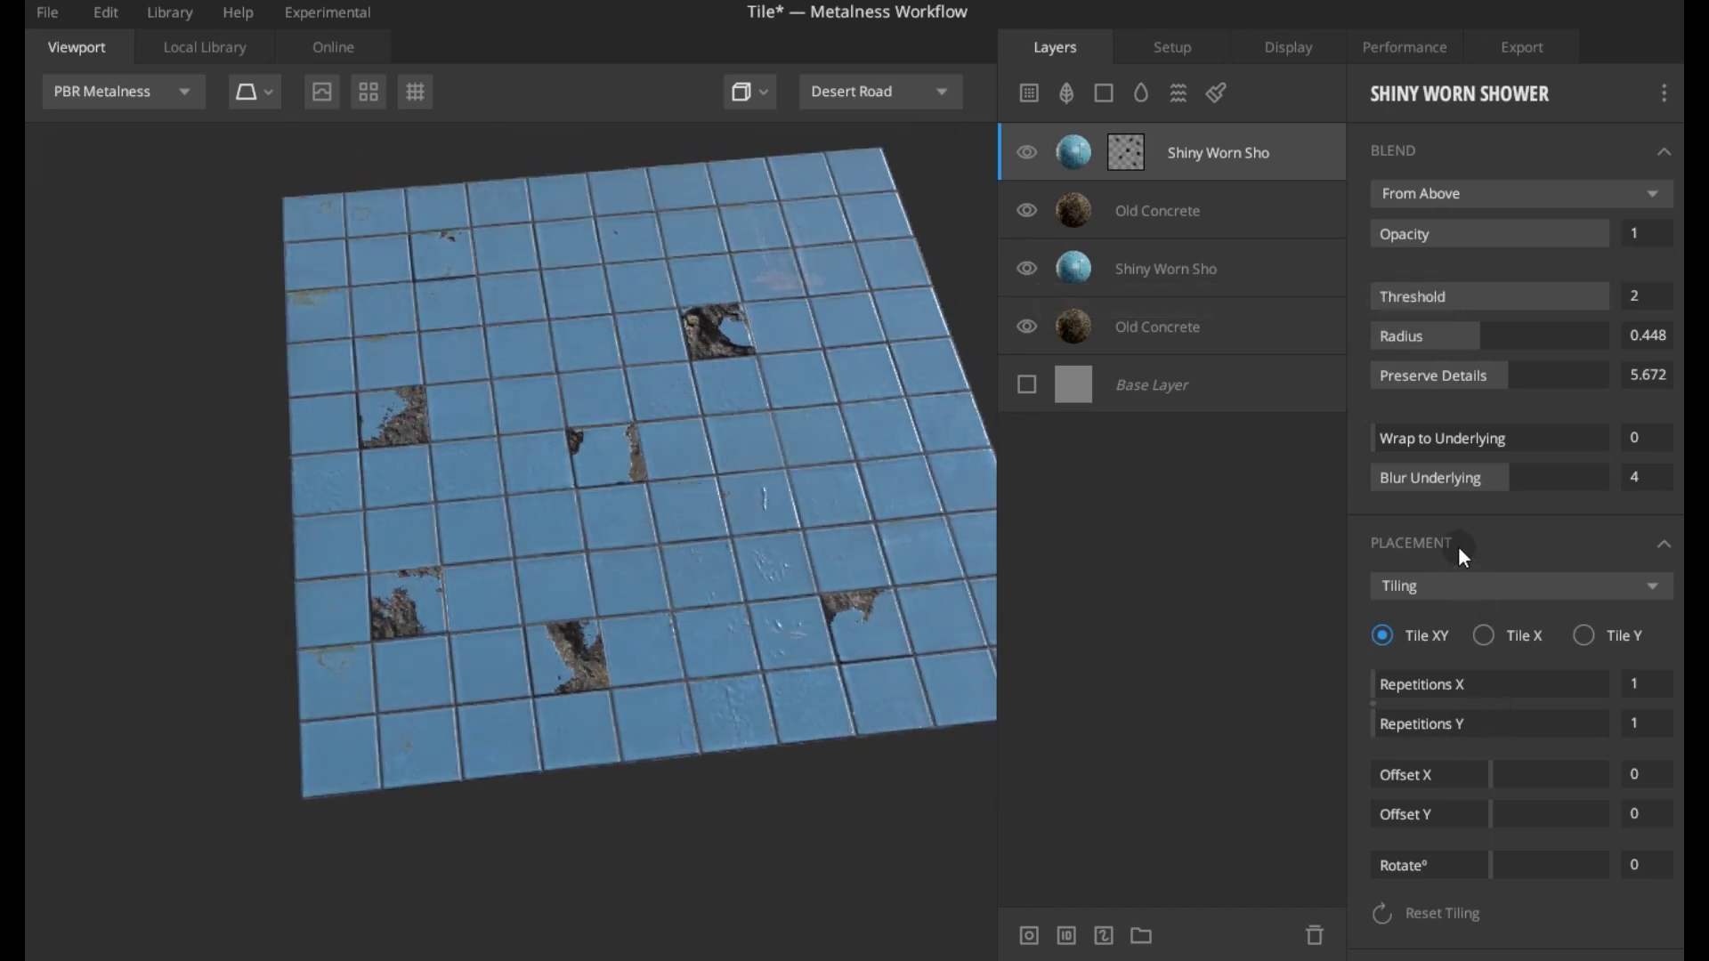
click(1460, 547)
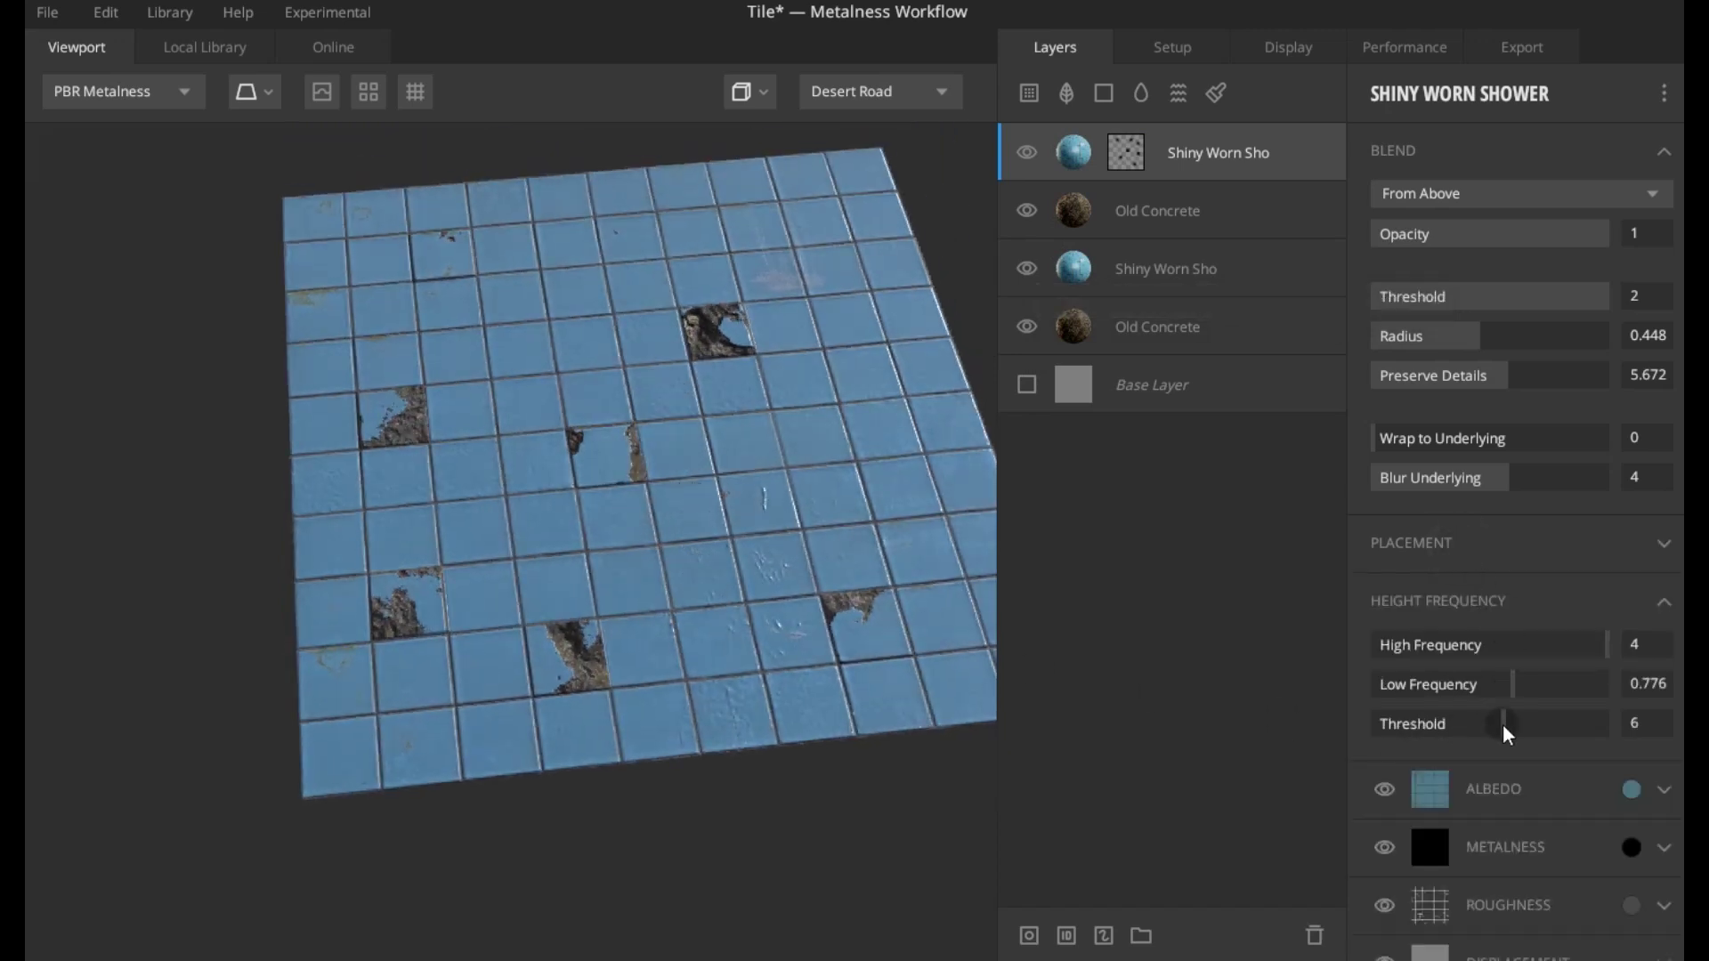
drag(778, 558, 723, 673)
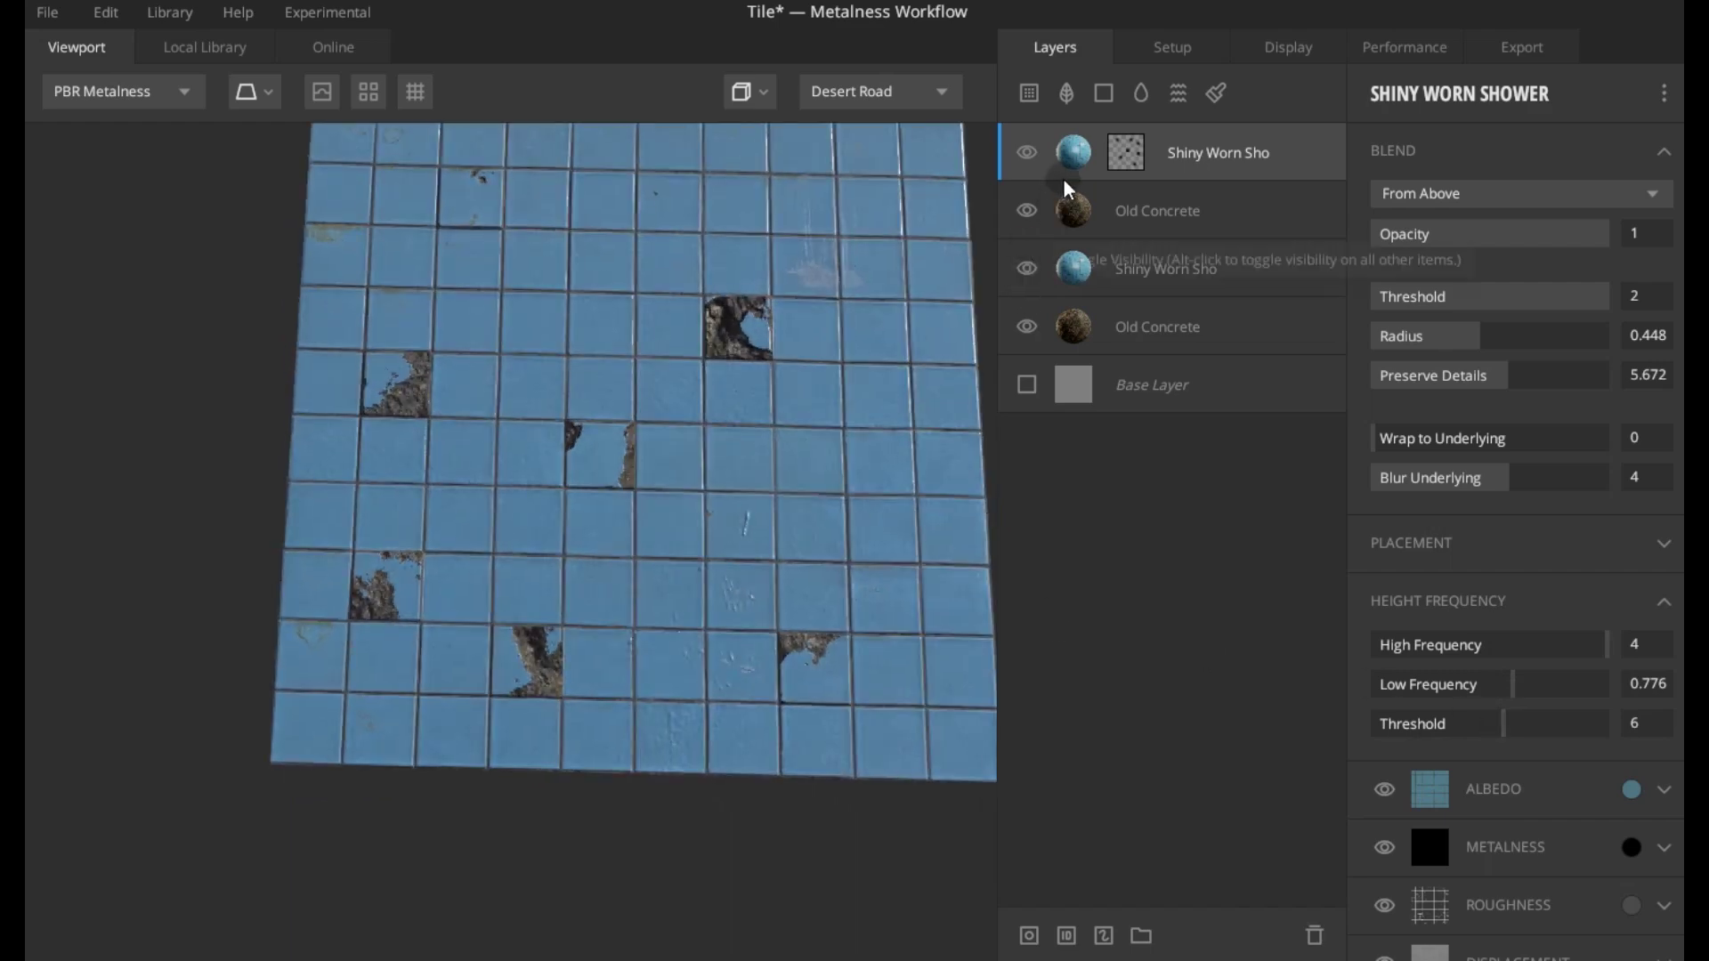
click(1115, 150)
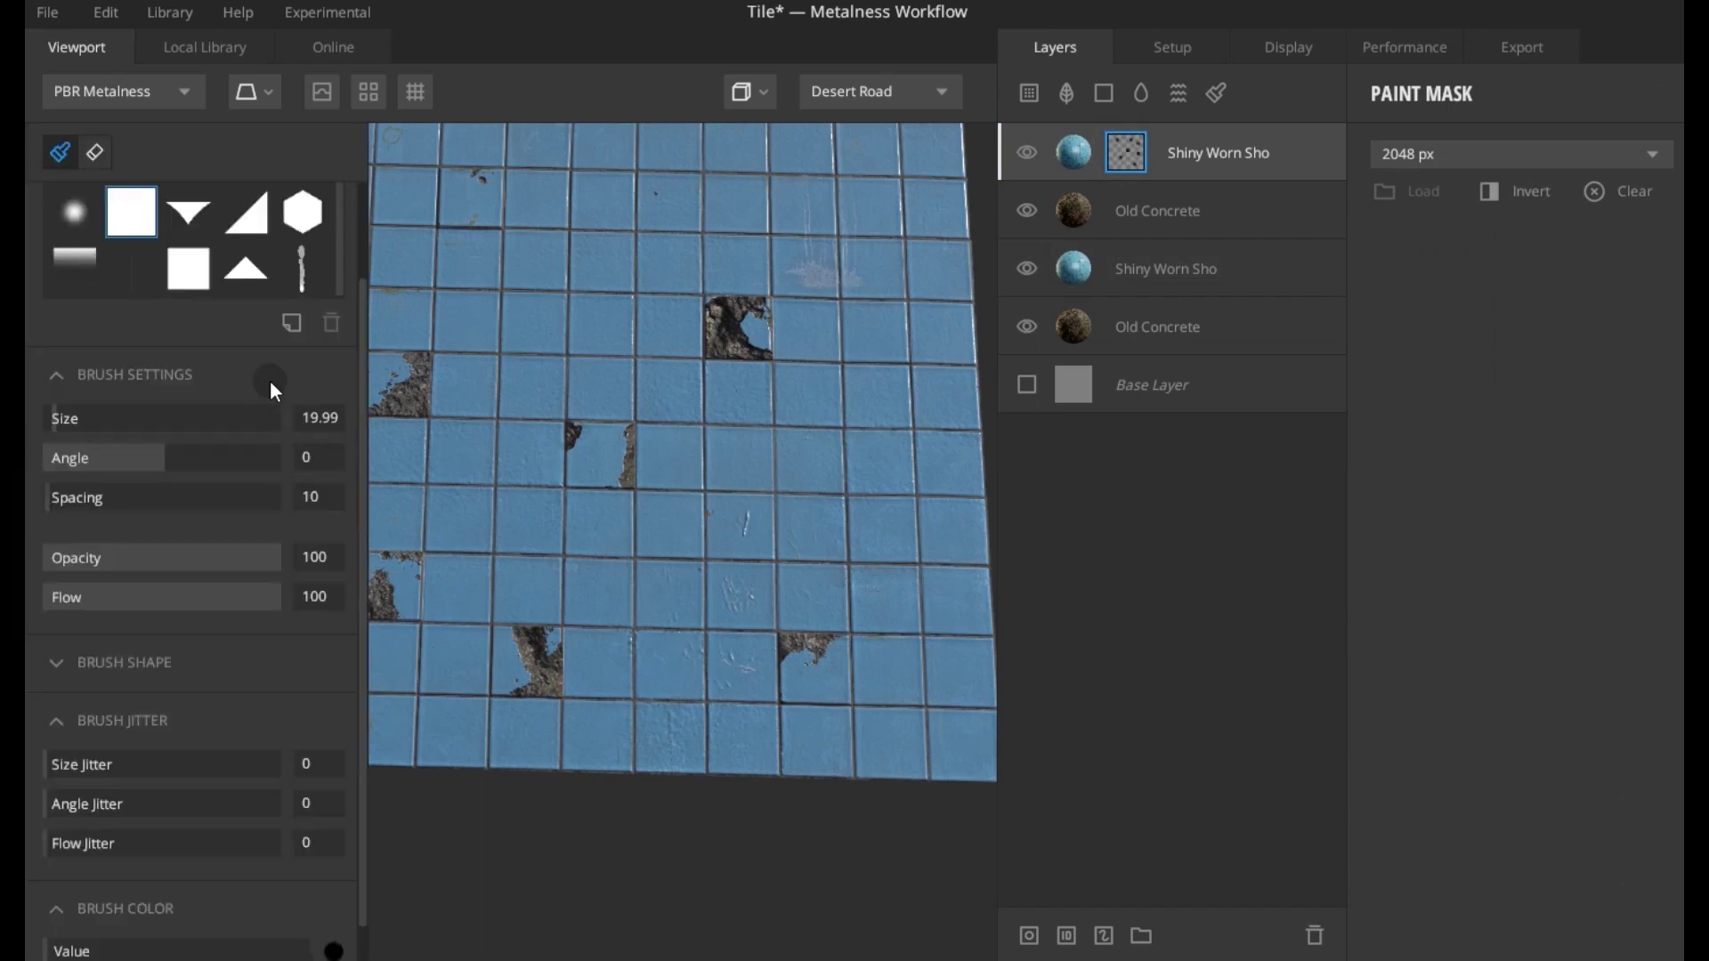
- Switch to the Diagonal Square brush and paint a triangular concrete break into a tile
click(233, 229)
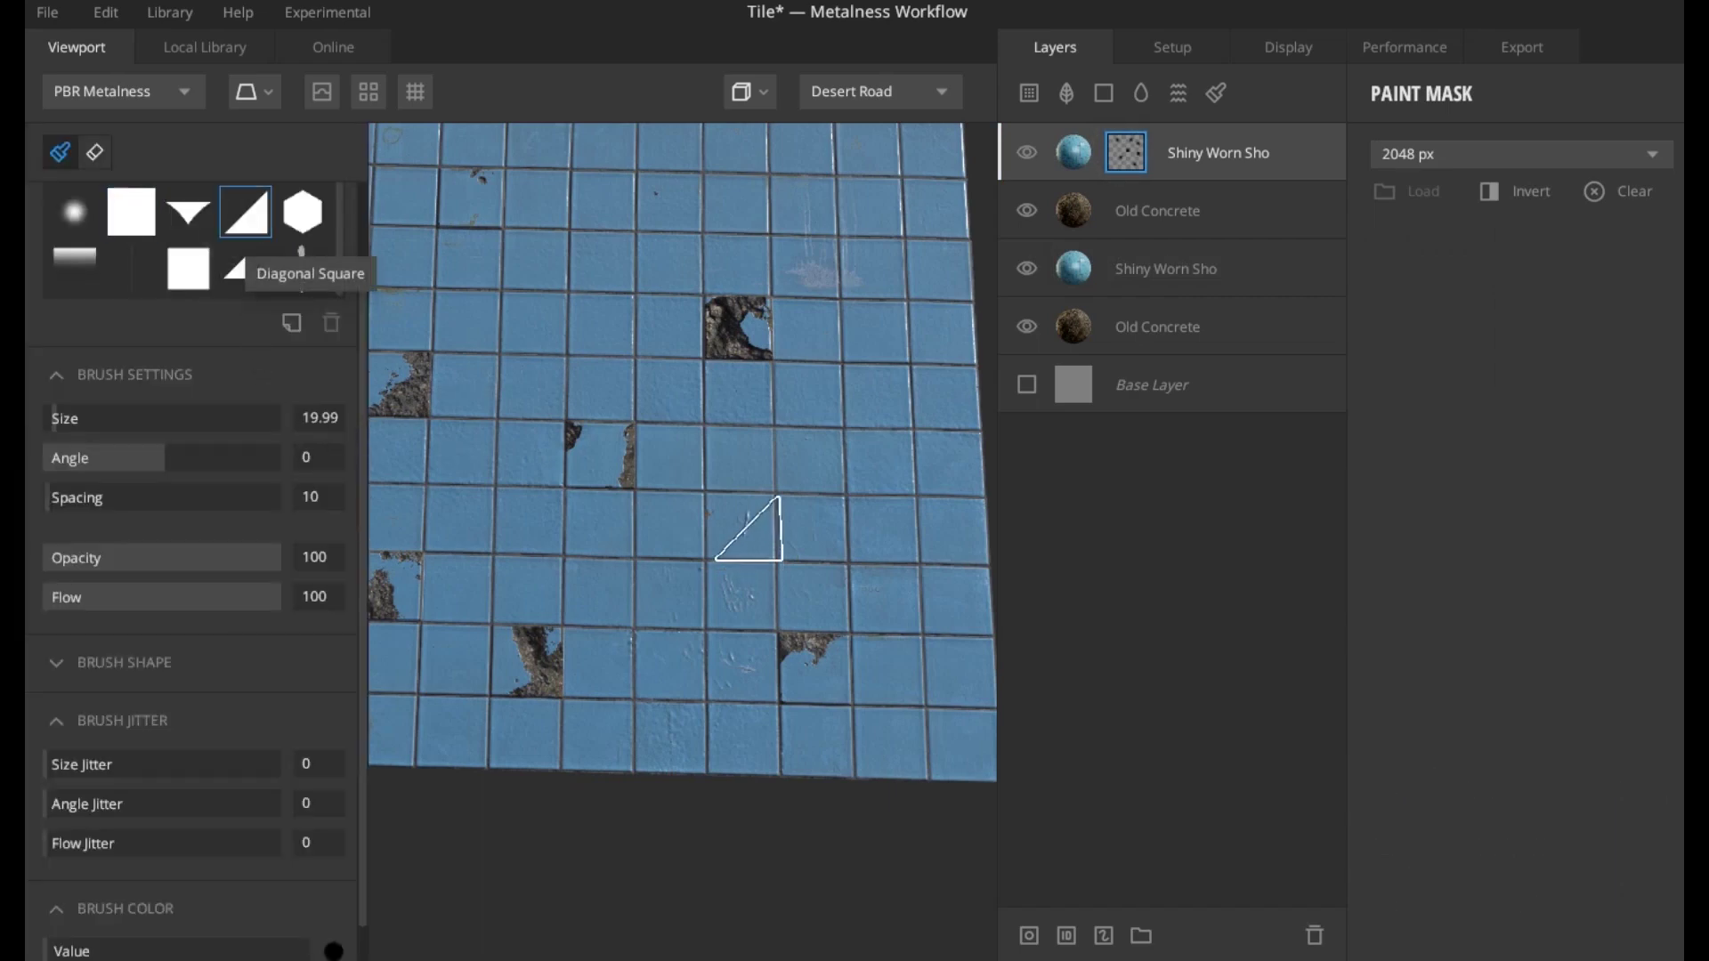
scroll(752, 530, up, 3)
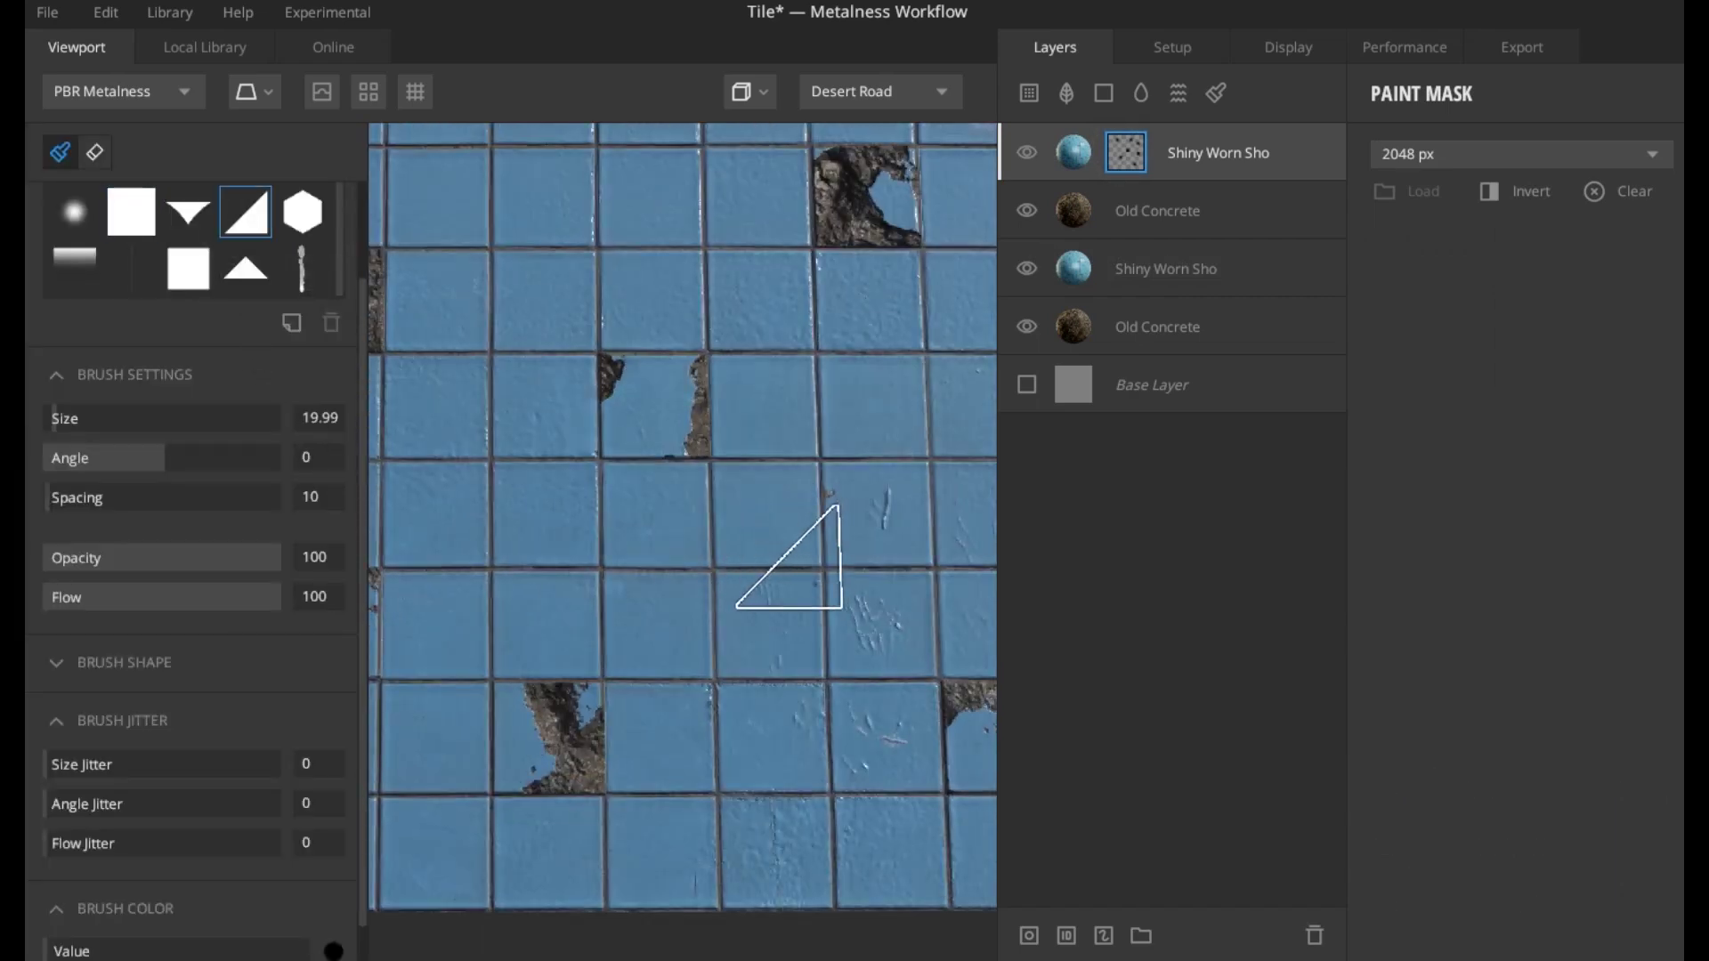
middle_drag(788, 557, 552, 581)
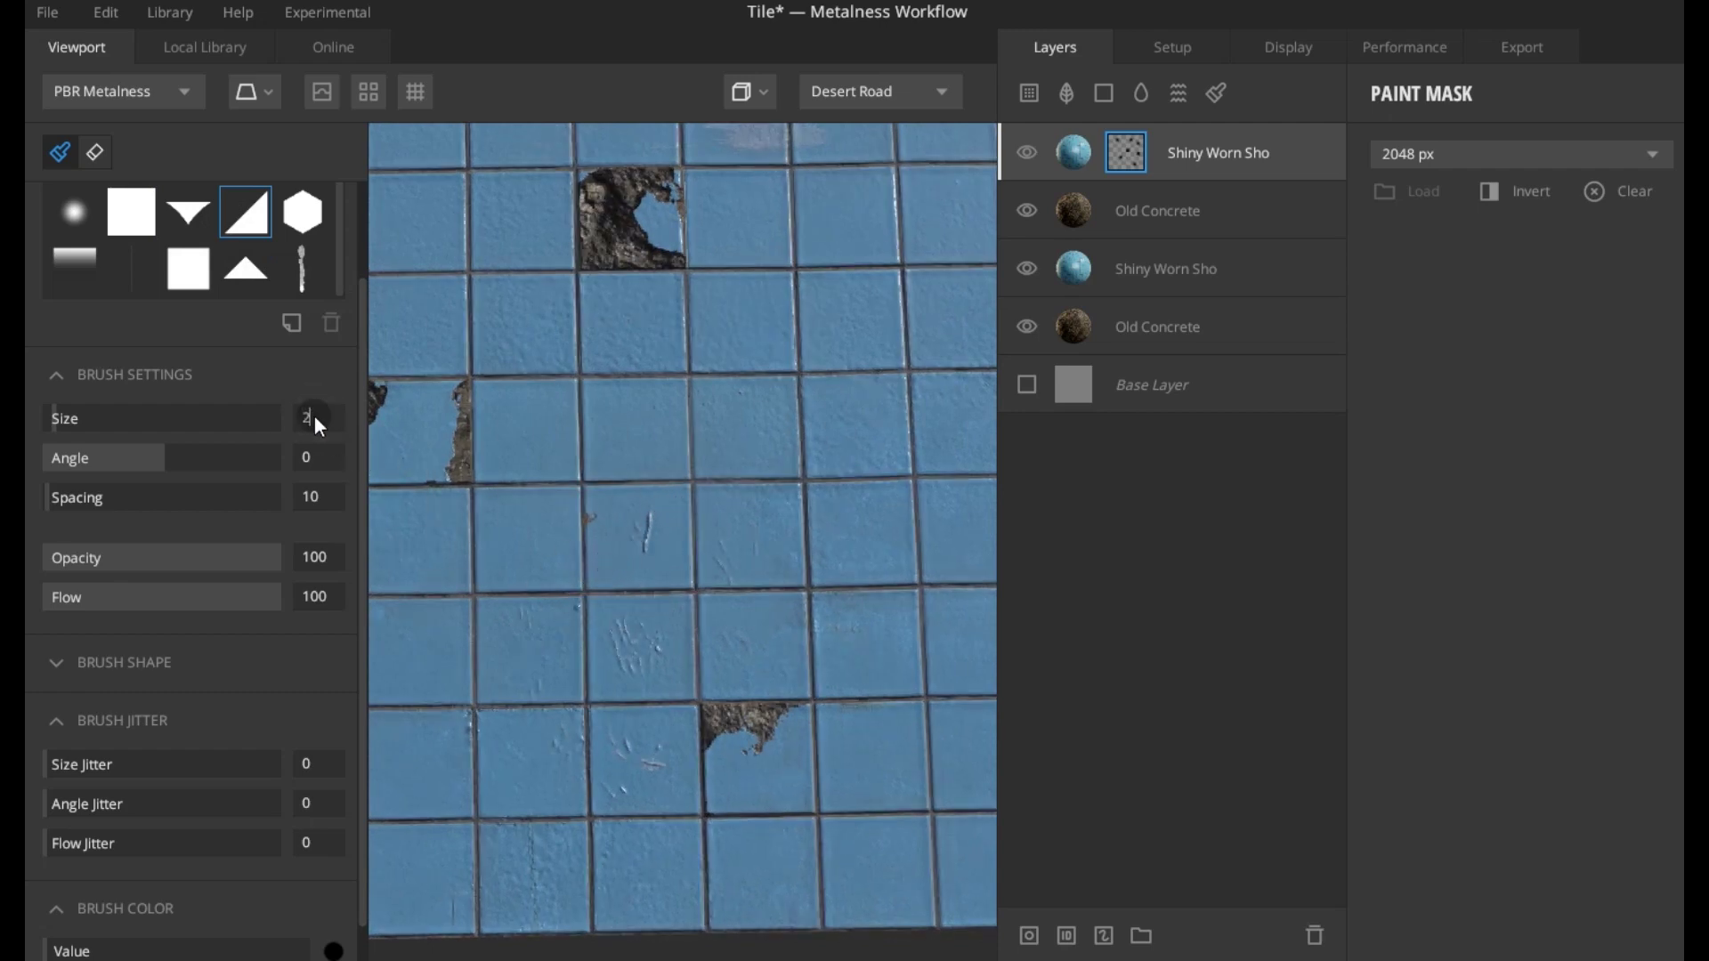
text(0)
click(255, 638)
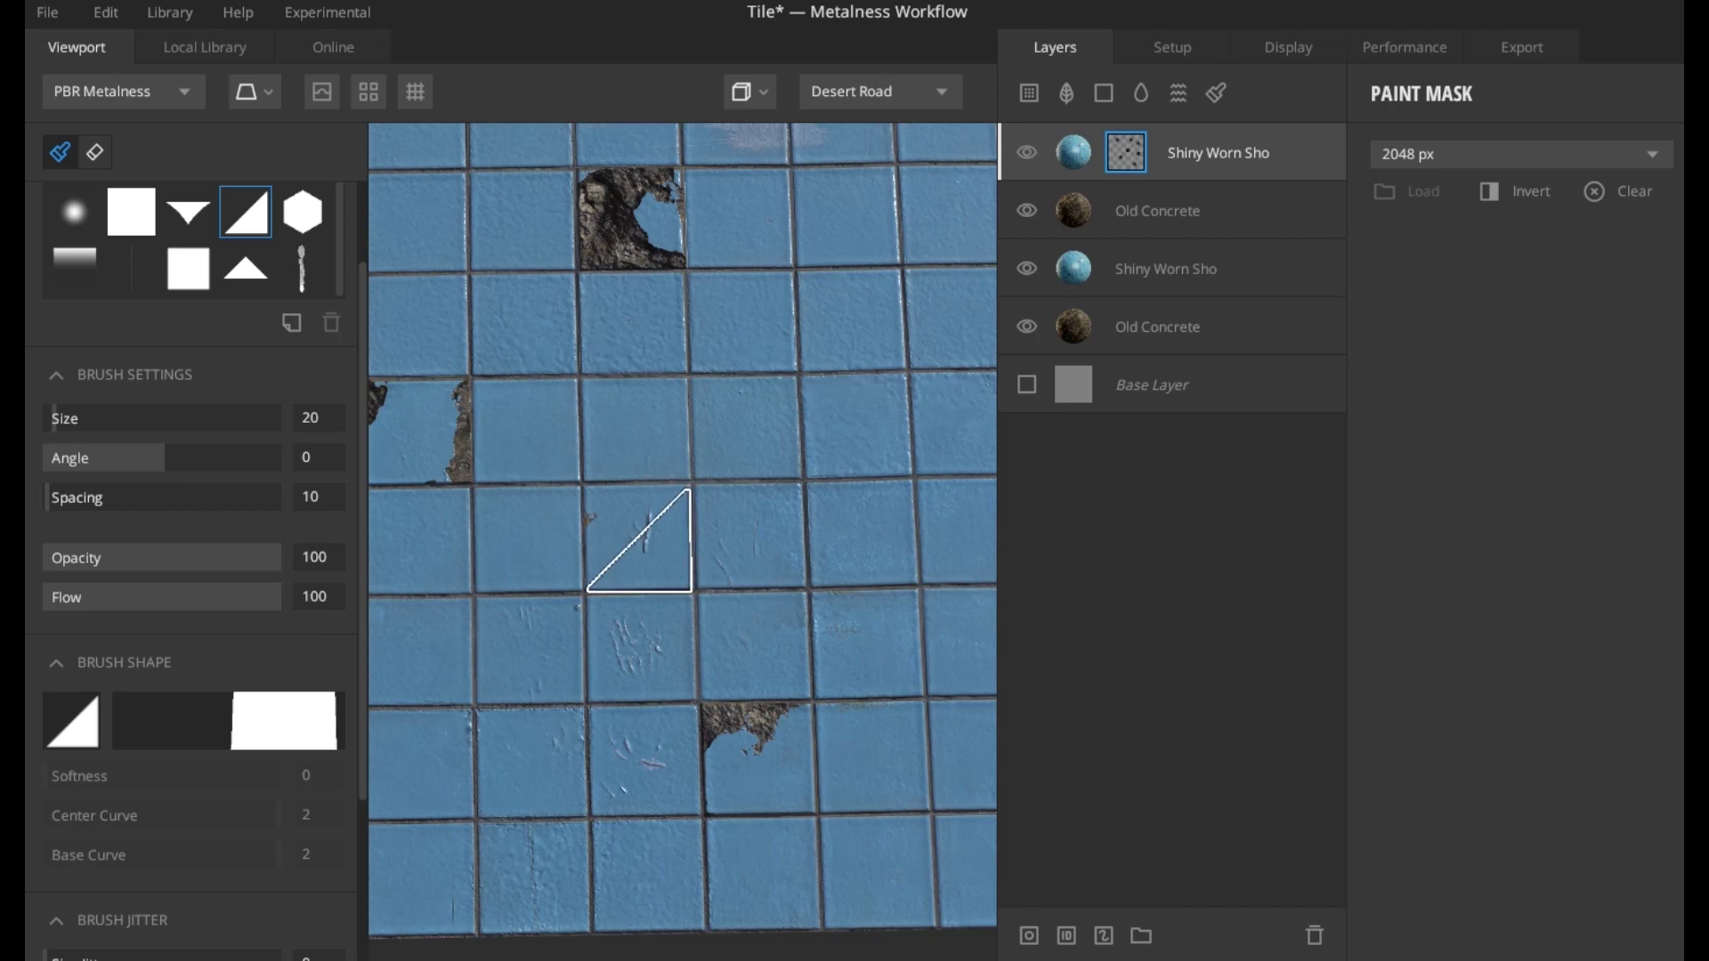
click(639, 541)
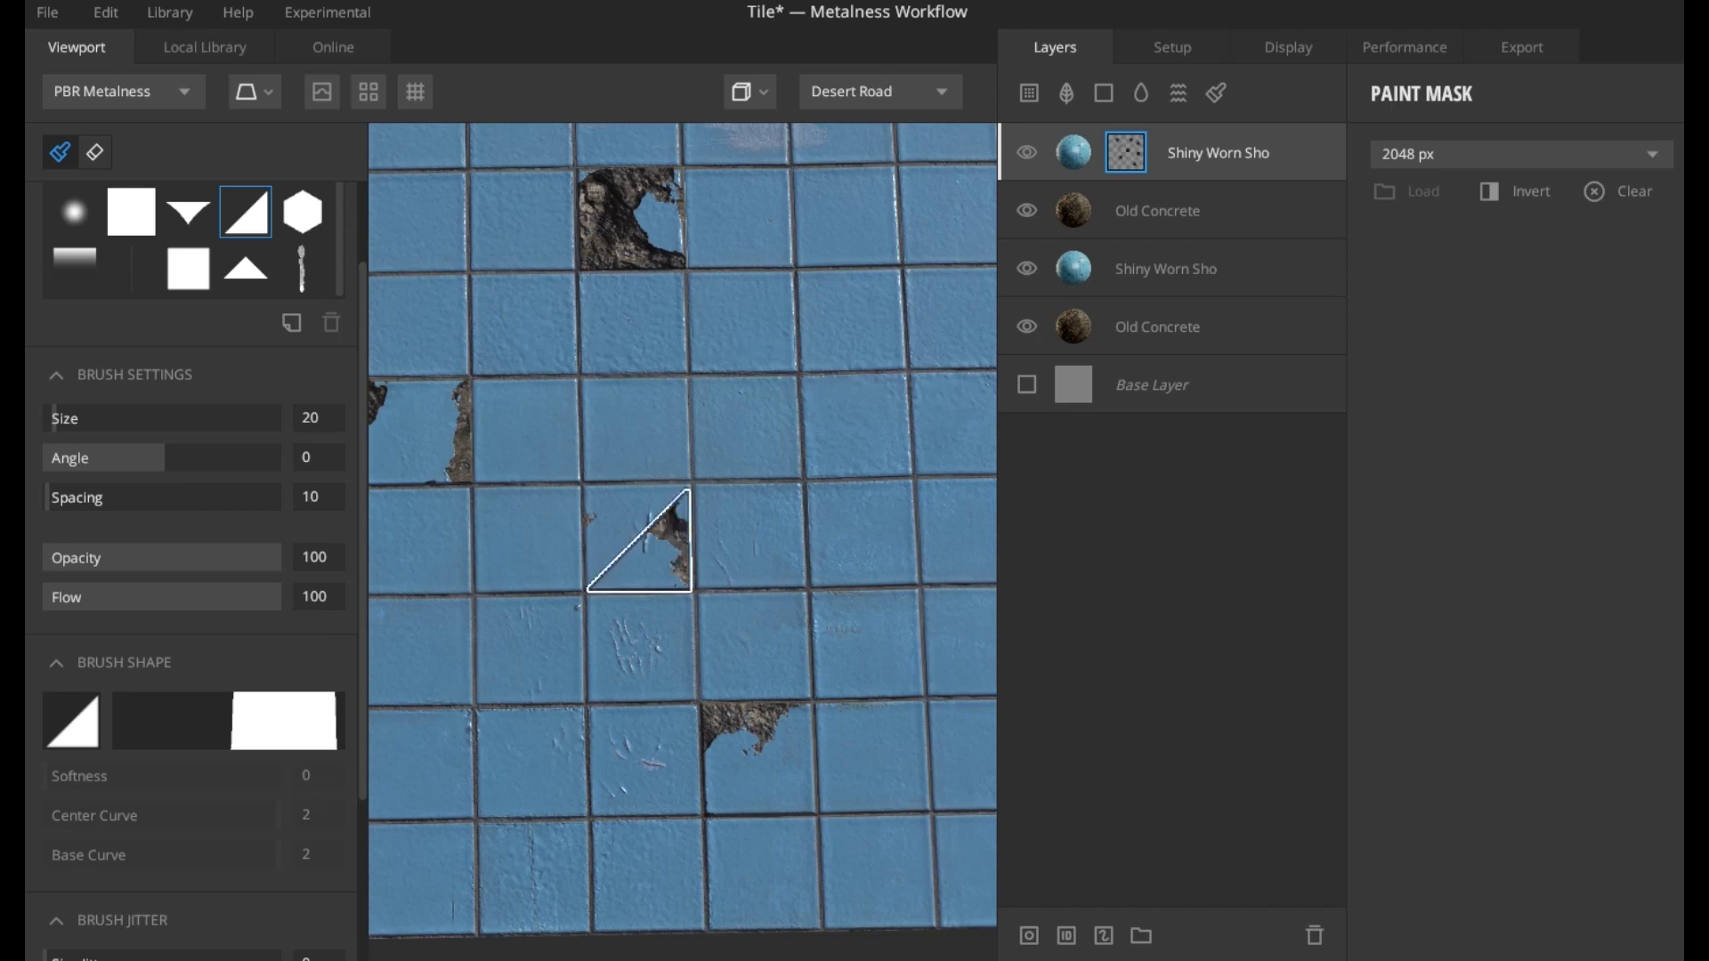
- Toggle the lower shiny tile layer's visibility, then choose the Square brush at size 20
click(1028, 268)
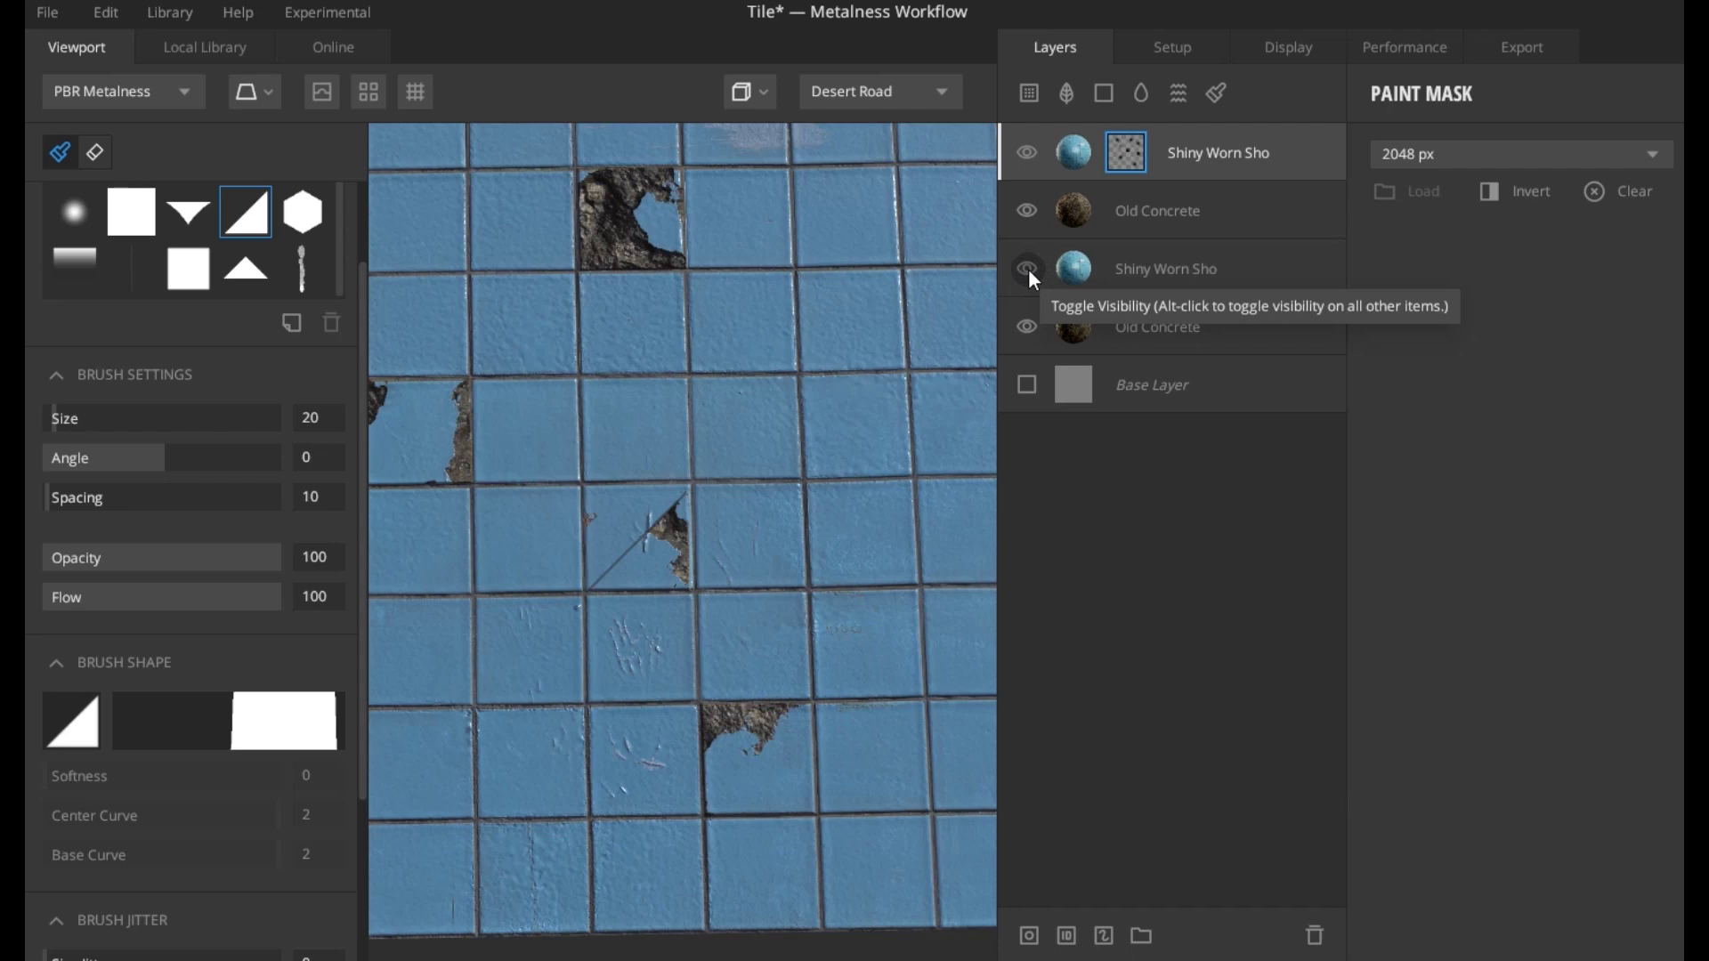
click(1029, 269)
click(1028, 268)
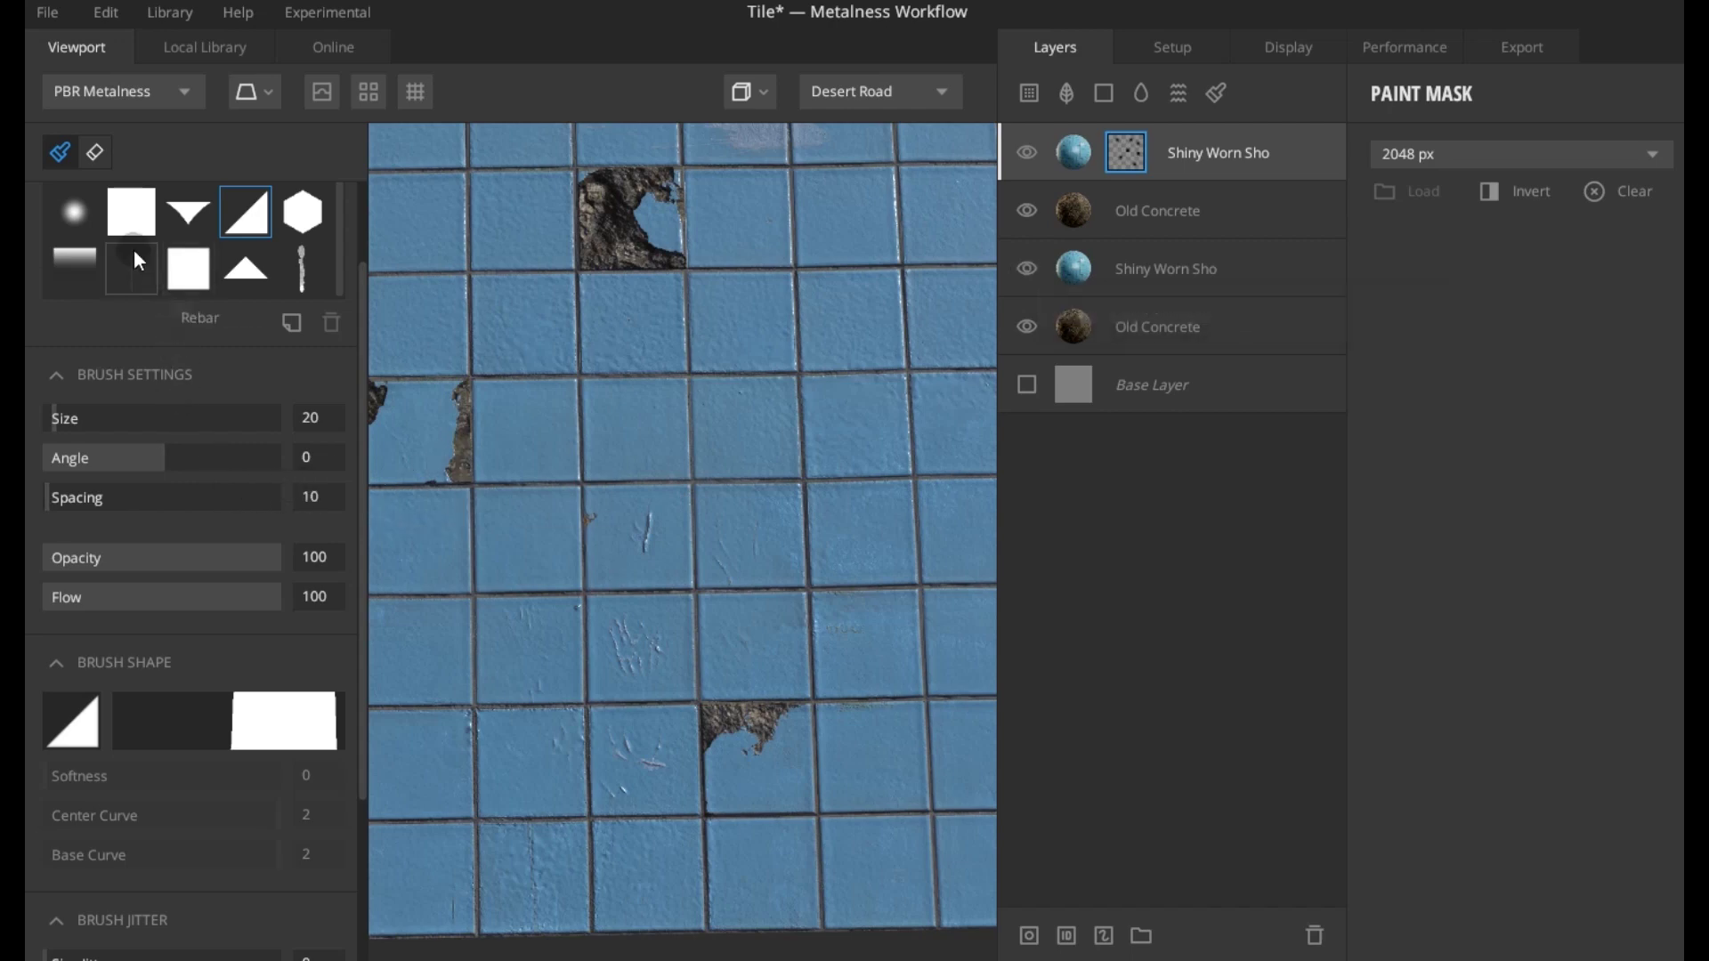
click(131, 212)
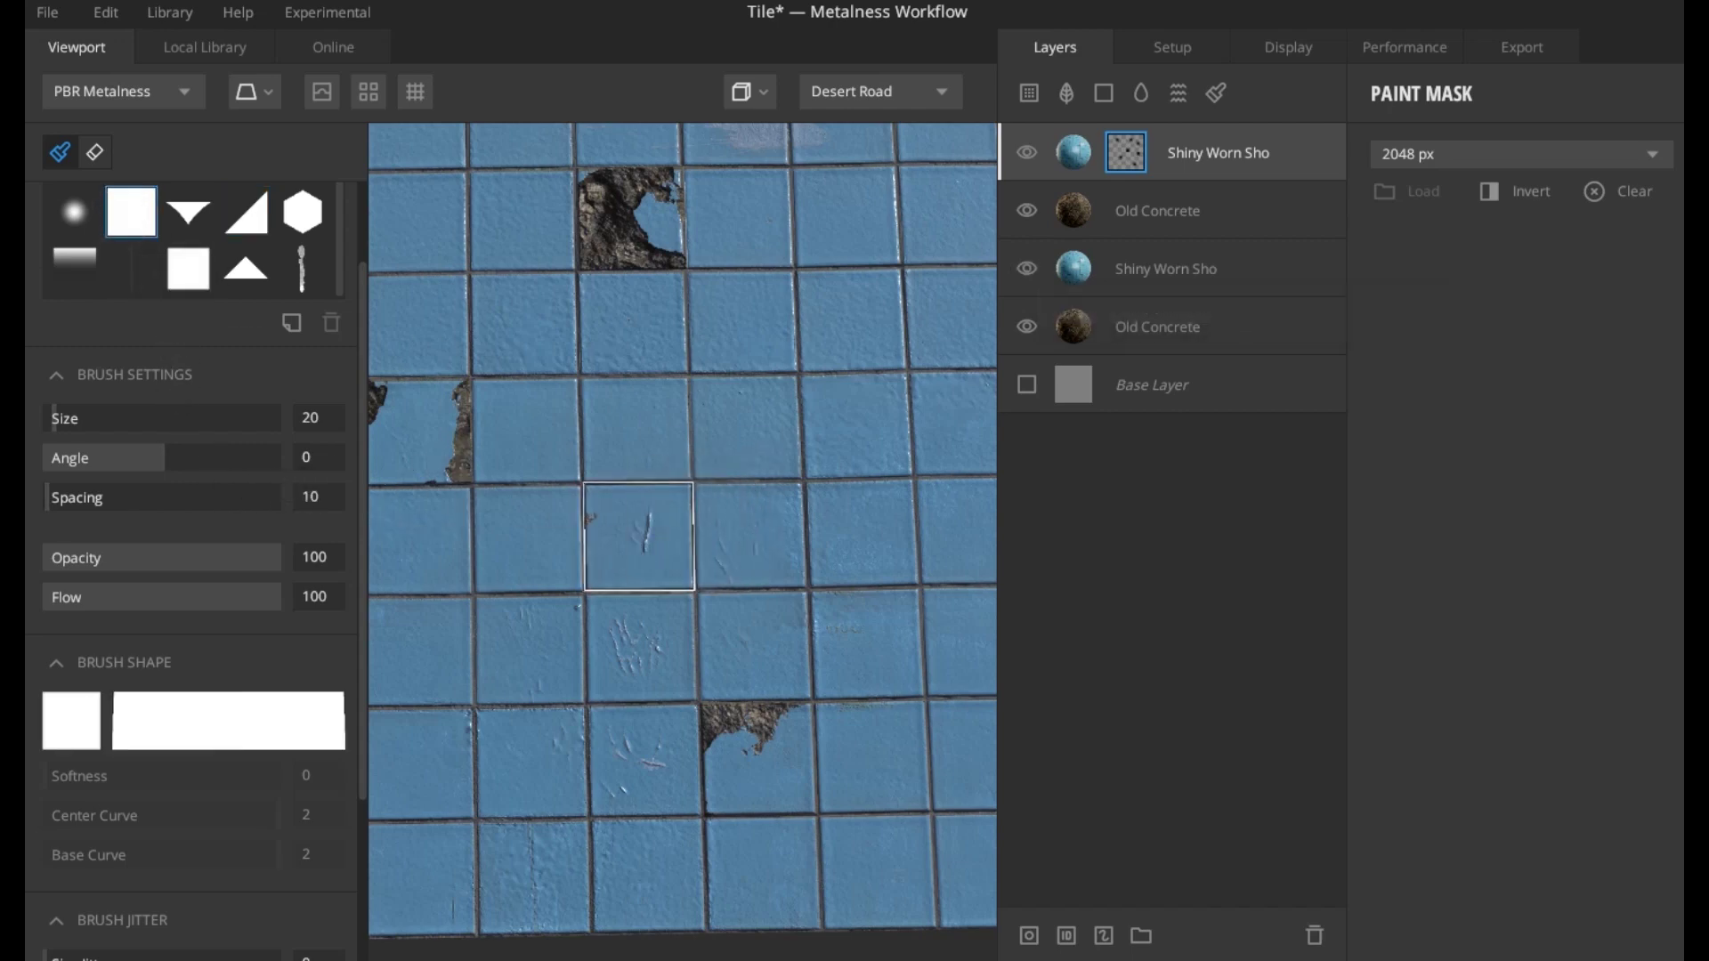
- Paint square concrete patches through two more tiles, then select the Old Concrete layer
click(639, 537)
scroll(639, 537, down, 2)
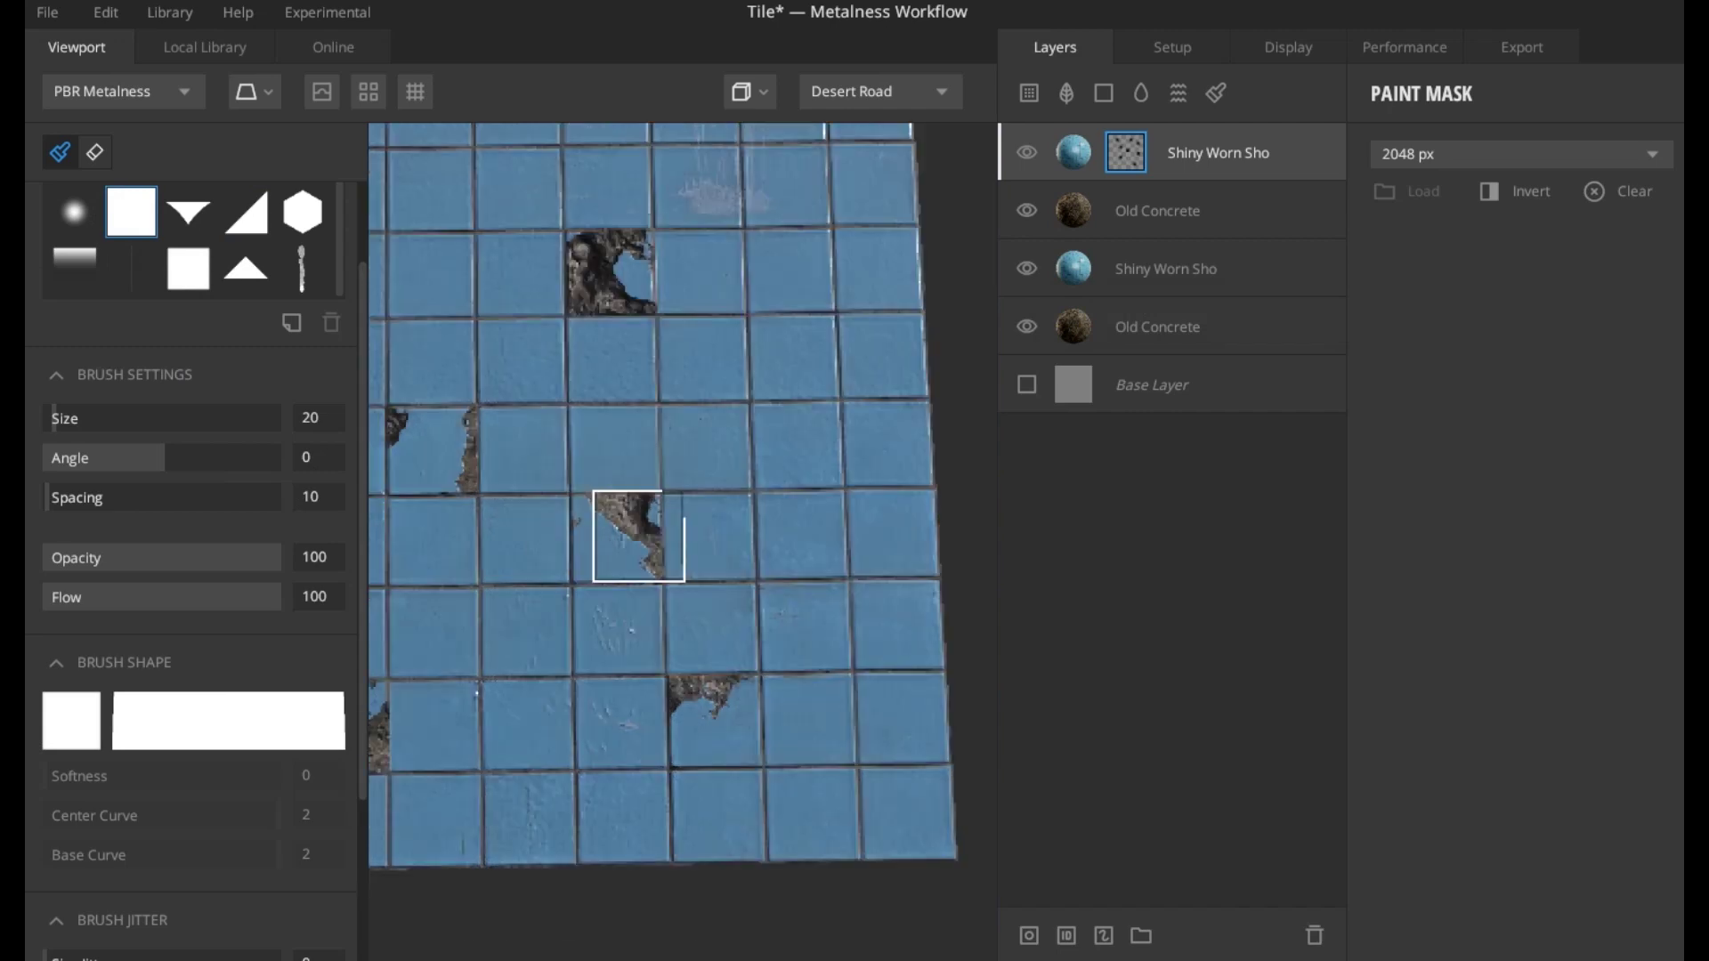
middle_drag(554, 667, 832, 748)
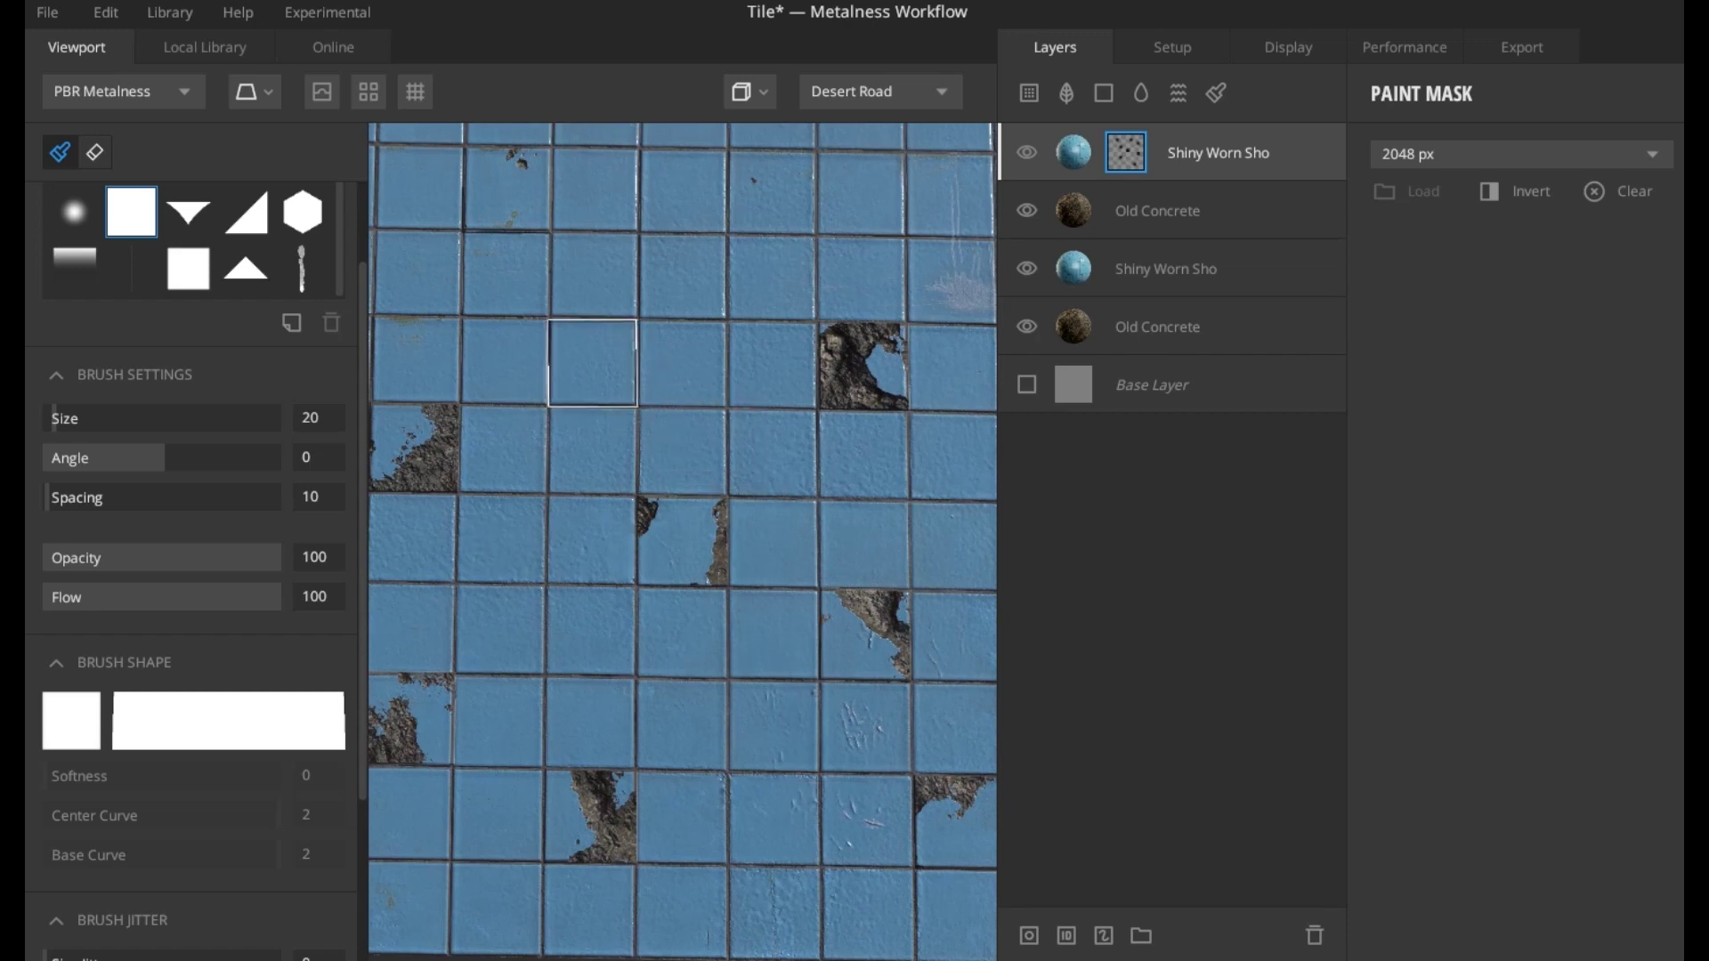
scroll(593, 362, down, 1)
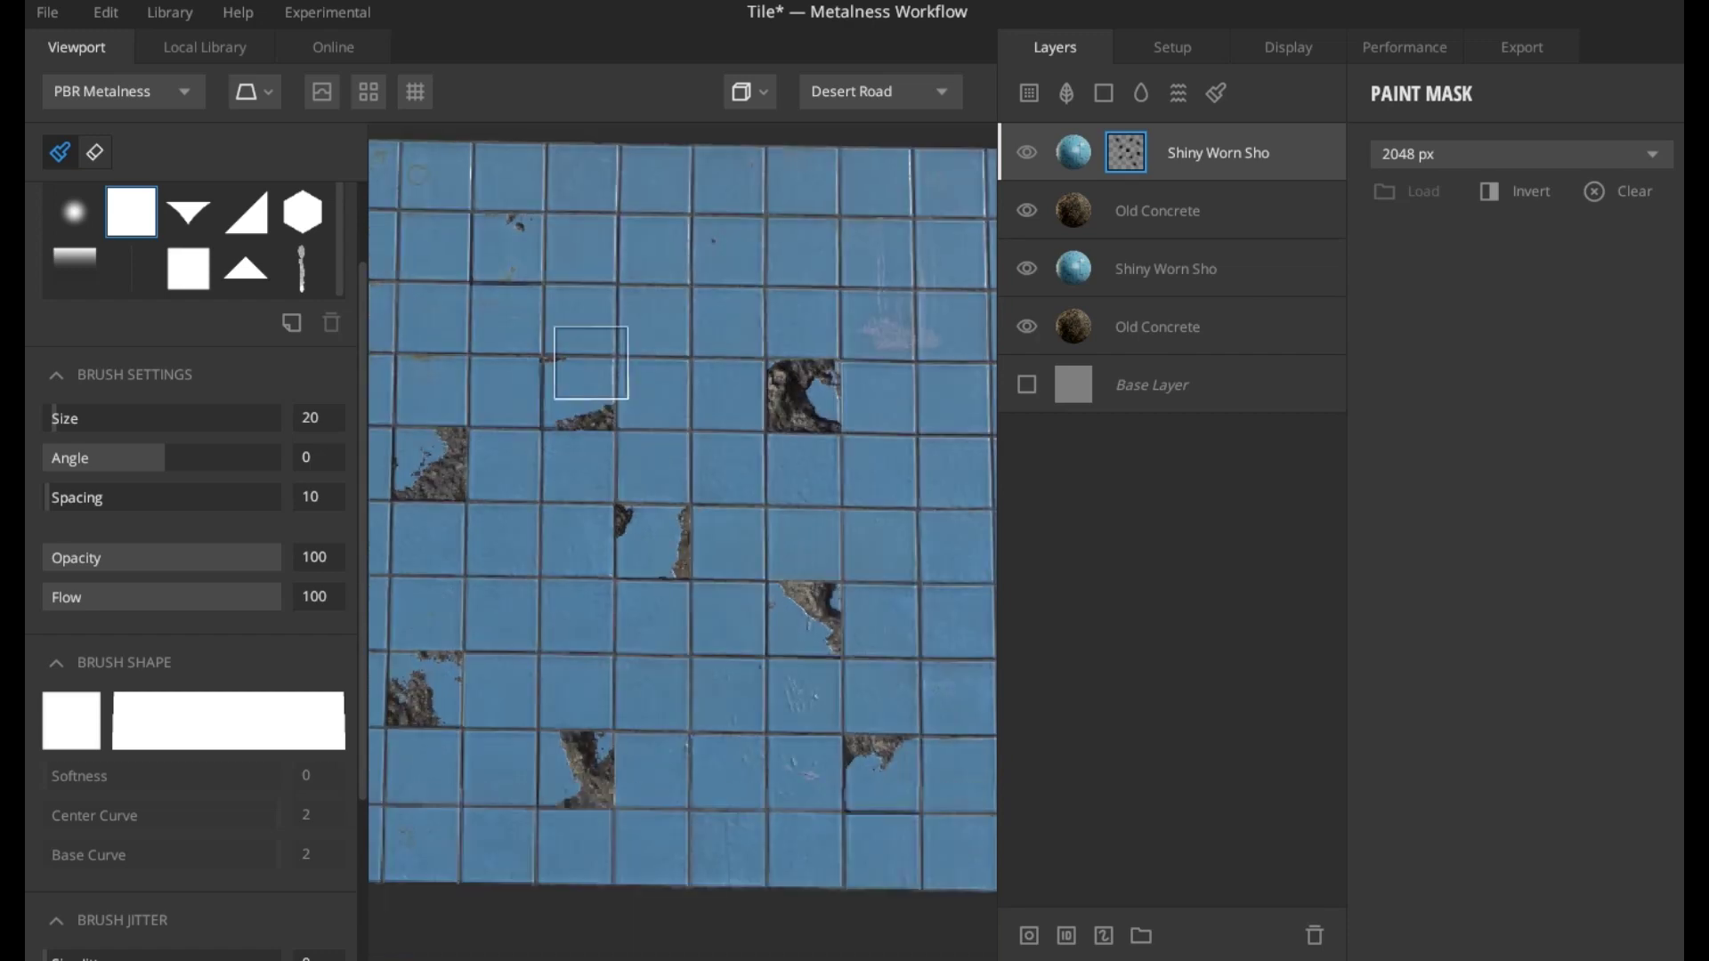
middle_drag(686, 580, 725, 557)
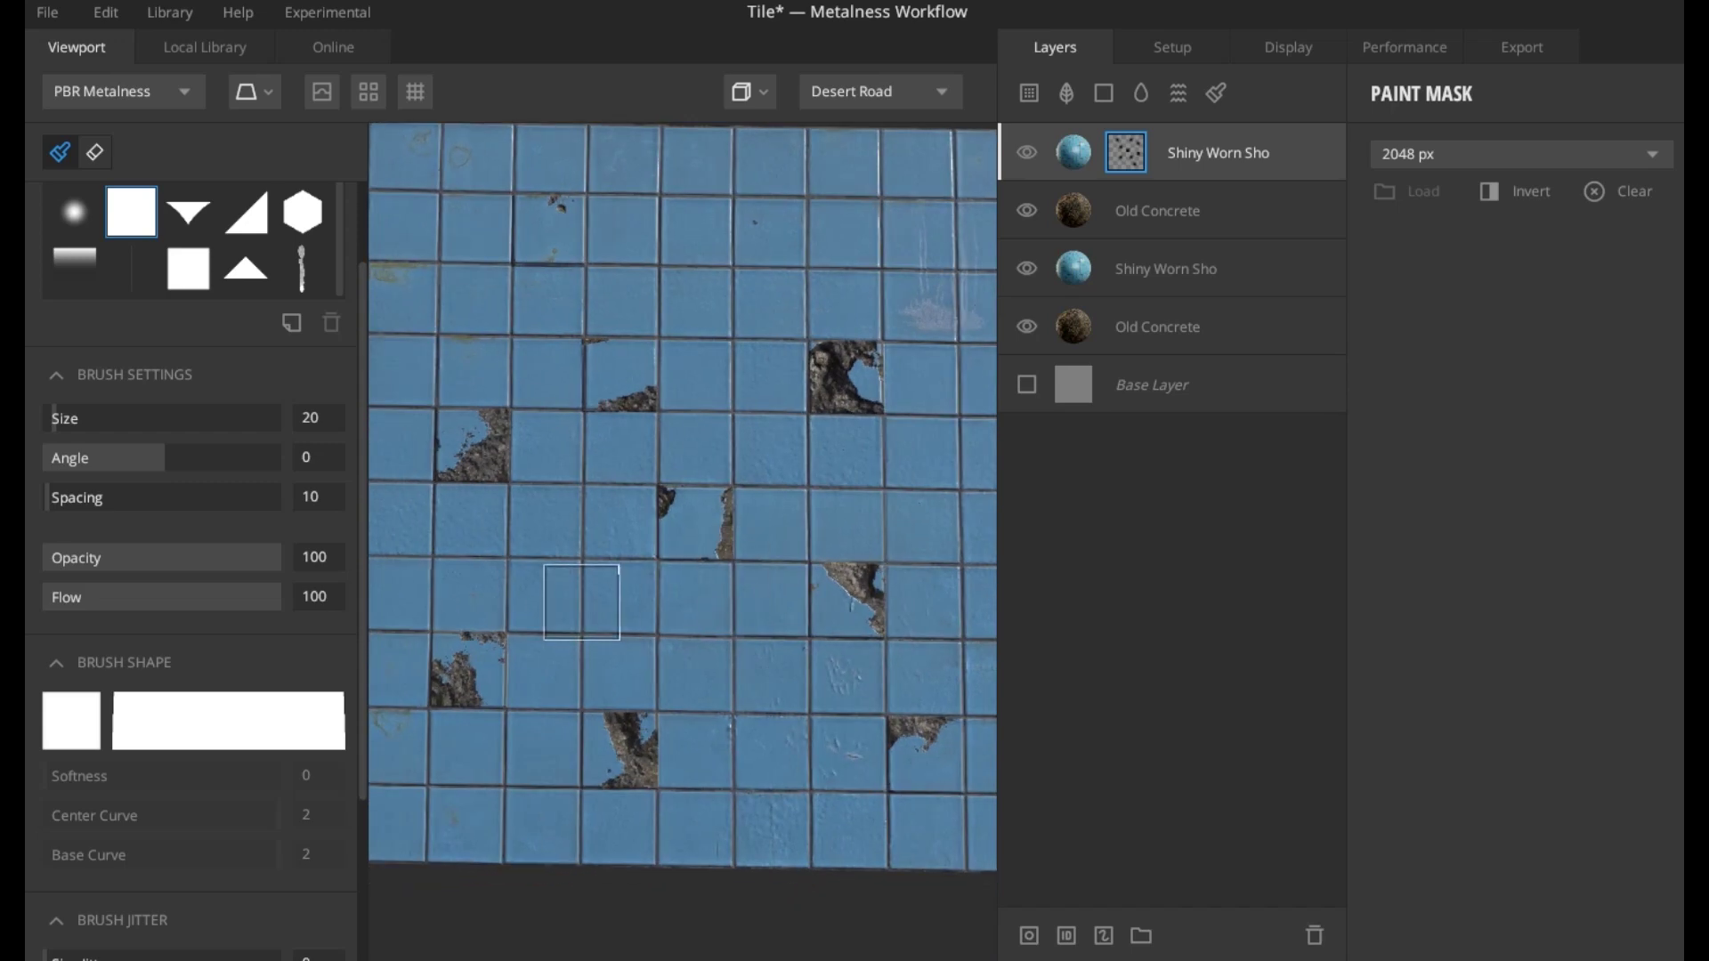
click(615, 601)
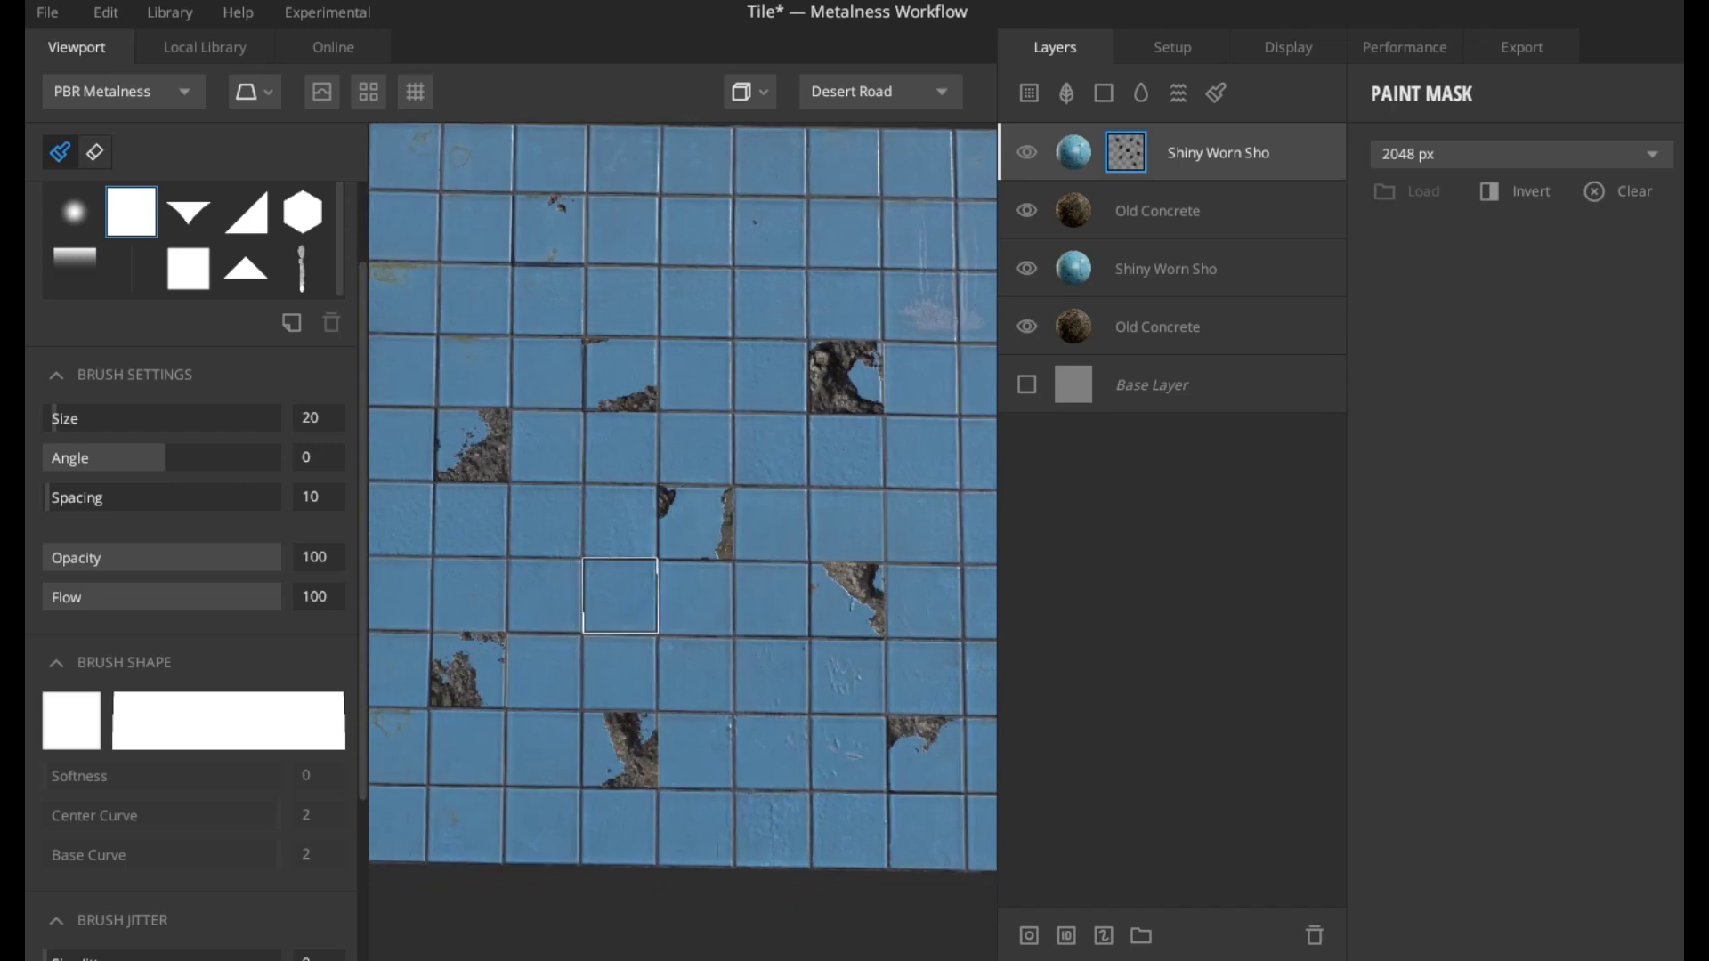
scroll(591, 592, down, 2)
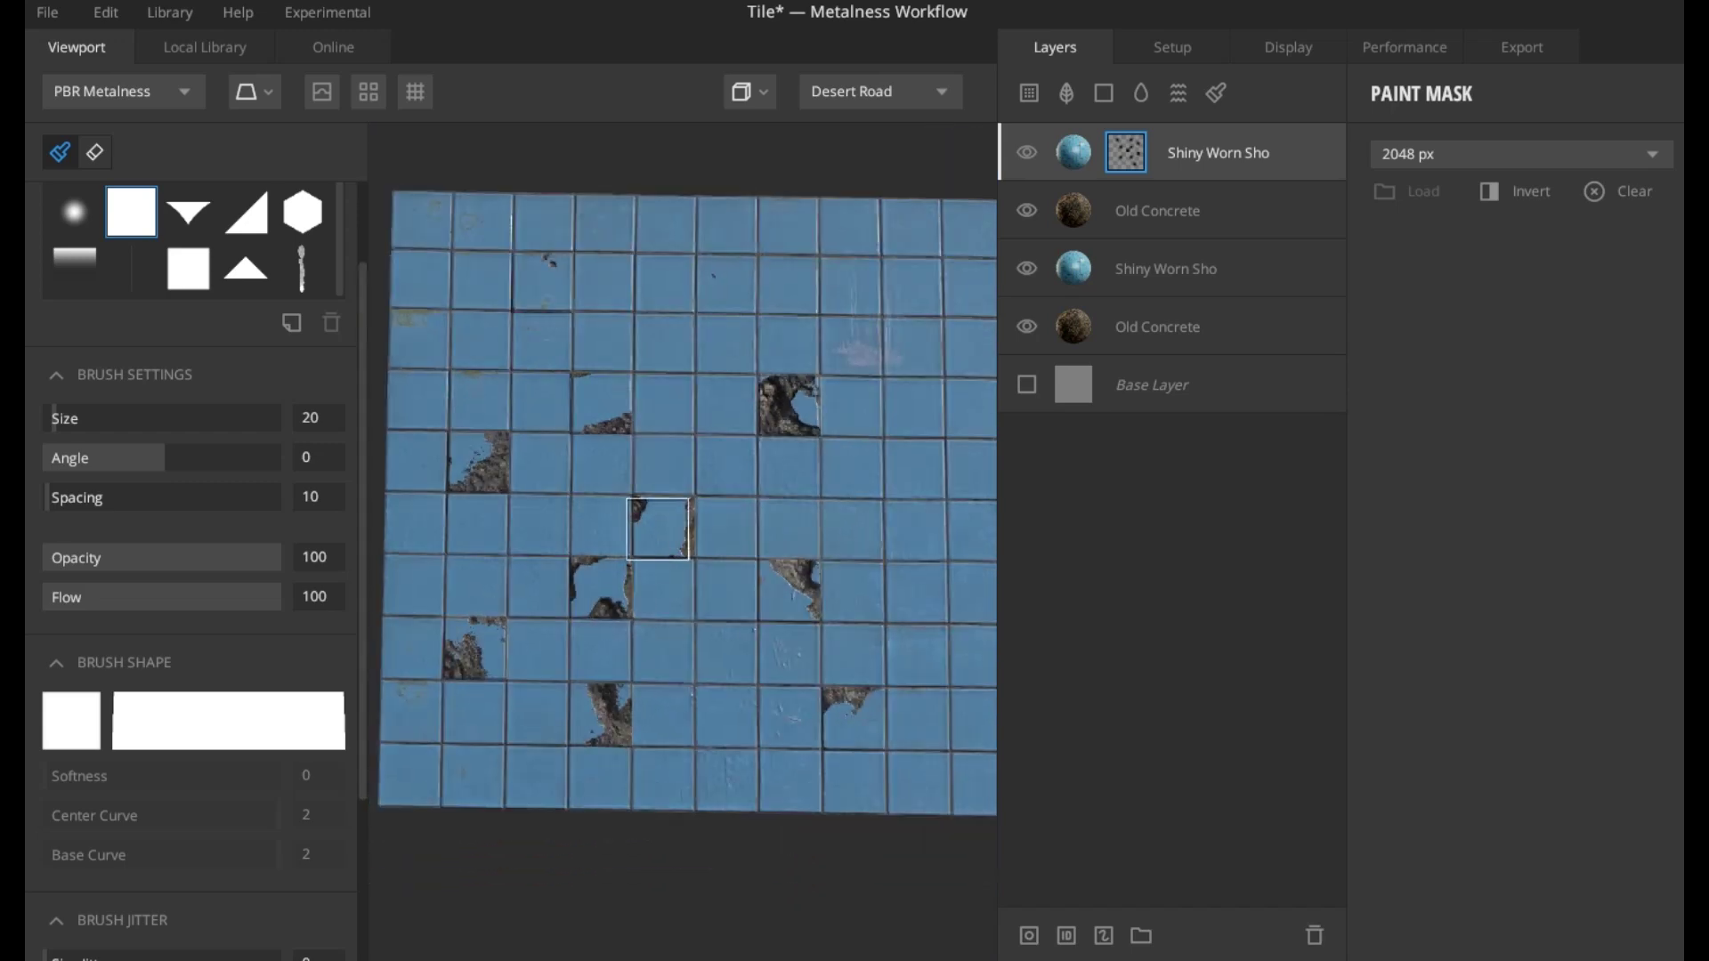
click(1166, 214)
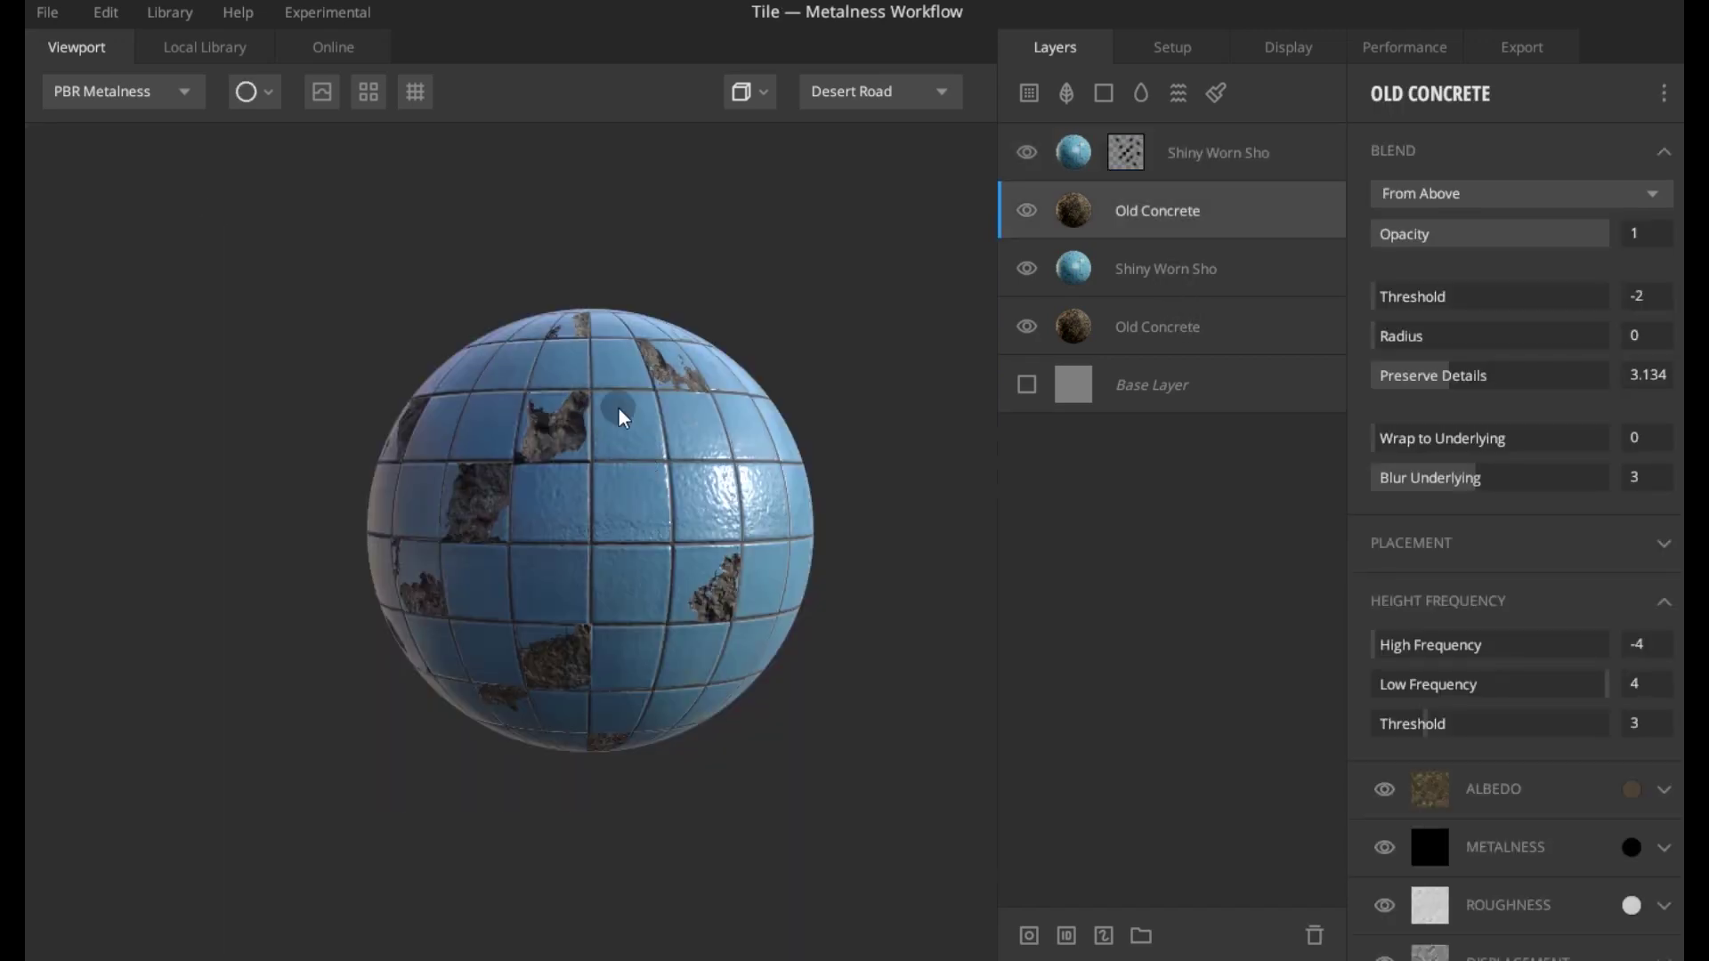
mouse_move(707, 609)
mouse_down()
mouse_move(603, 596)
mouse_move(539, 508)
mouse_move(462, 516)
mouse_move(433, 480)
mouse_up()
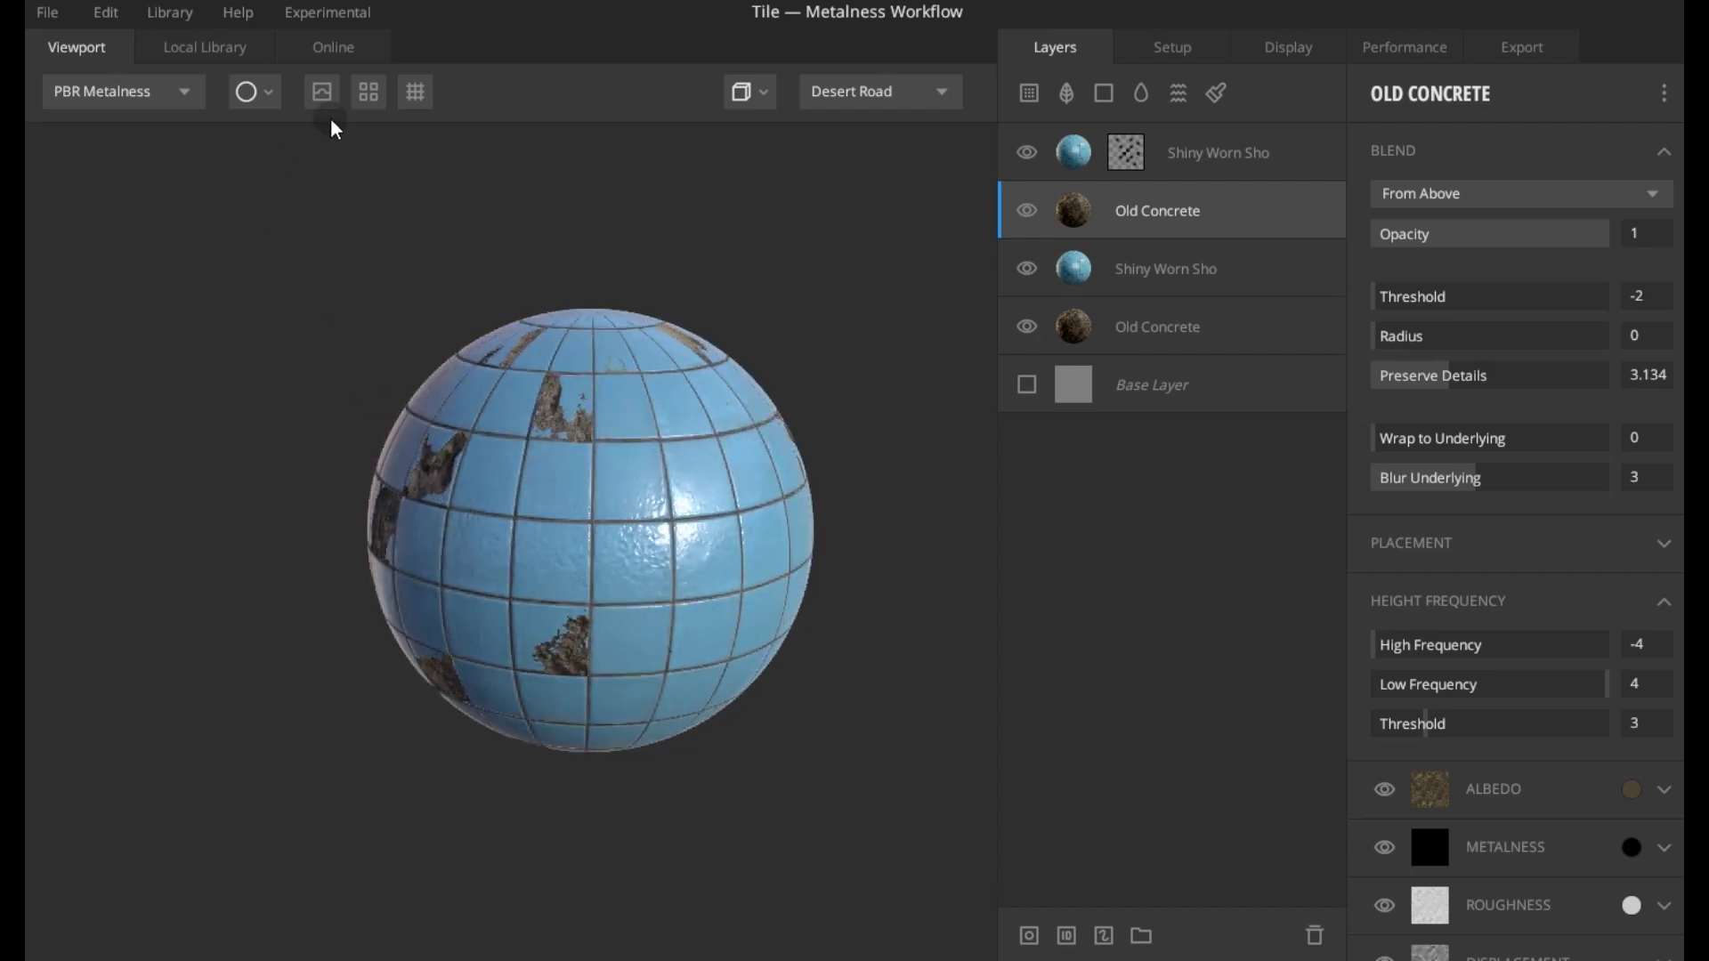
click(233, 96)
click(255, 143)
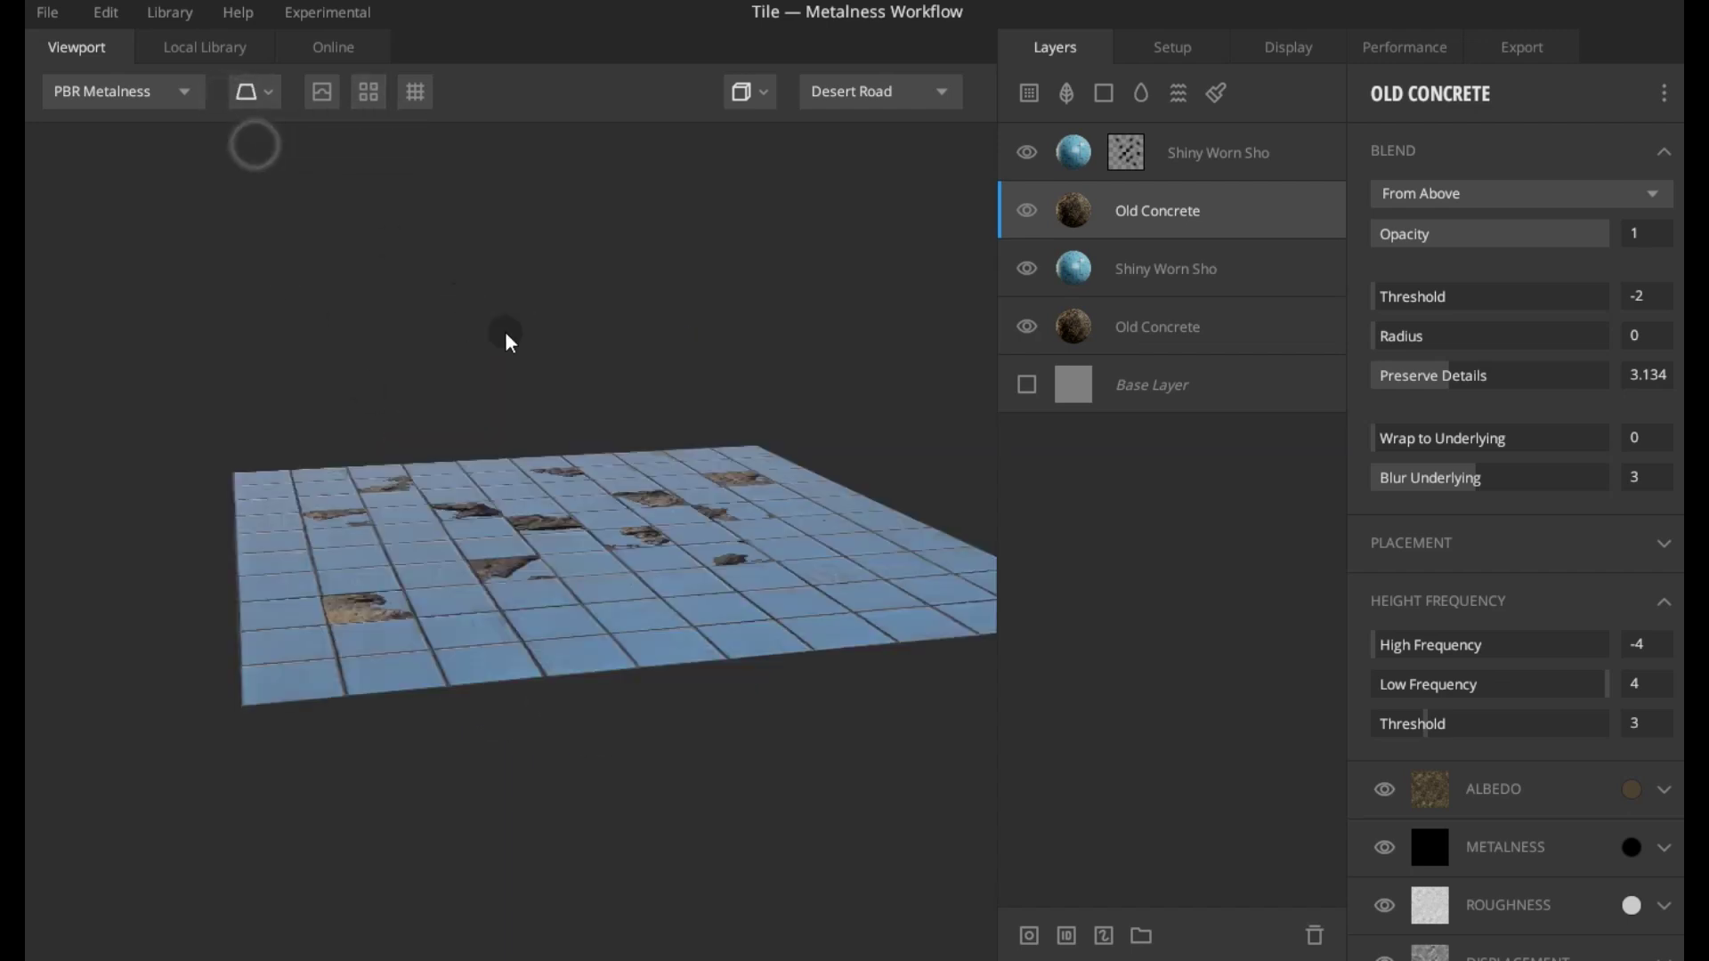
mouse_move(536, 725)
mouse_down()
mouse_move(430, 640)
mouse_move(1020, 710)
mouse_up()
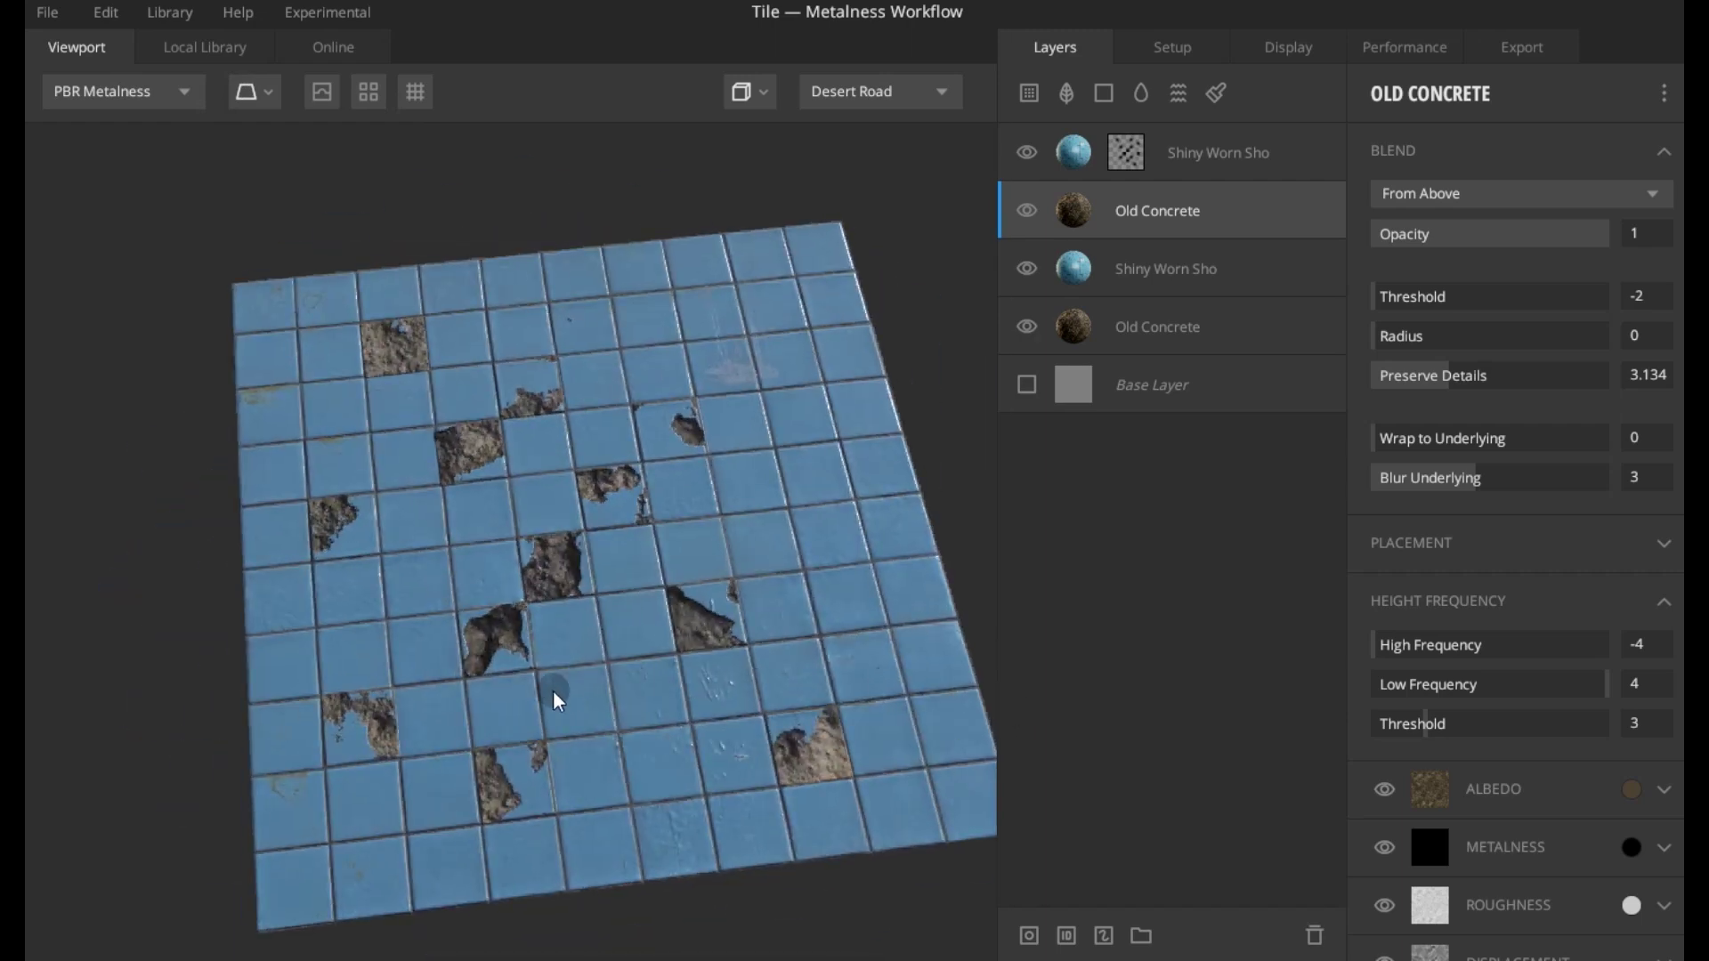
drag(553, 694, 519, 783)
scroll(562, 637, up, 3)
scroll(563, 638, down, 4)
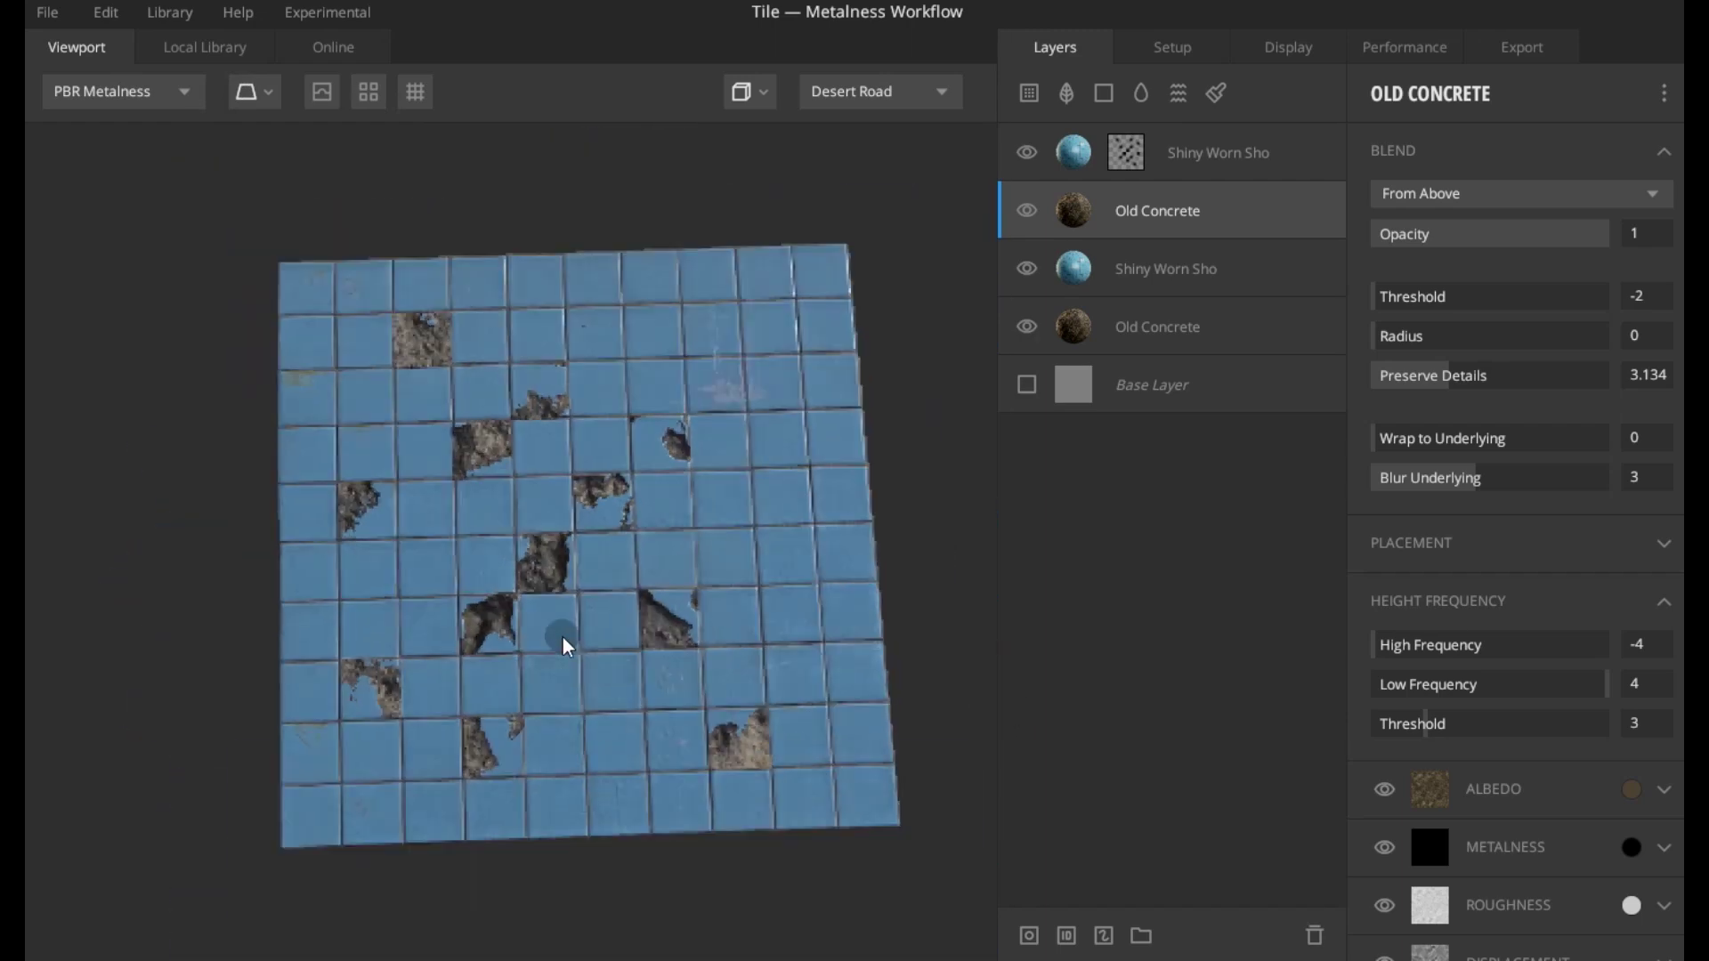
mouse_move(563, 637)
mouse_down()
mouse_move(768, 290)
mouse_move(672, 508)
mouse_up()
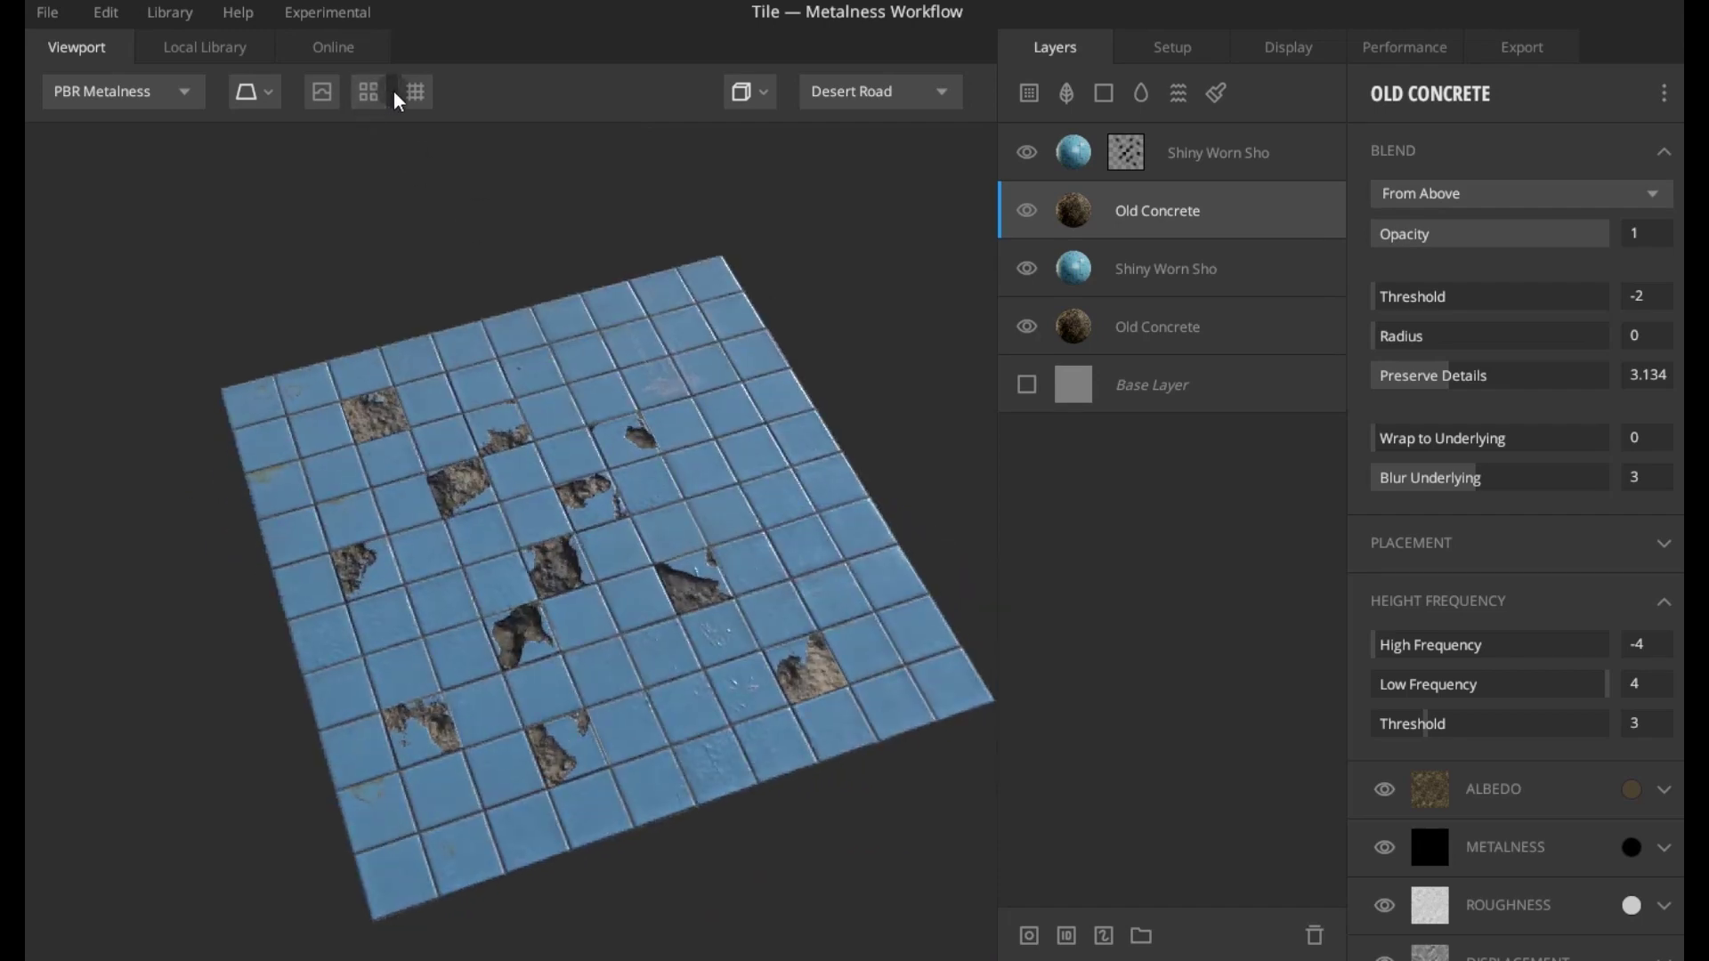
click(257, 104)
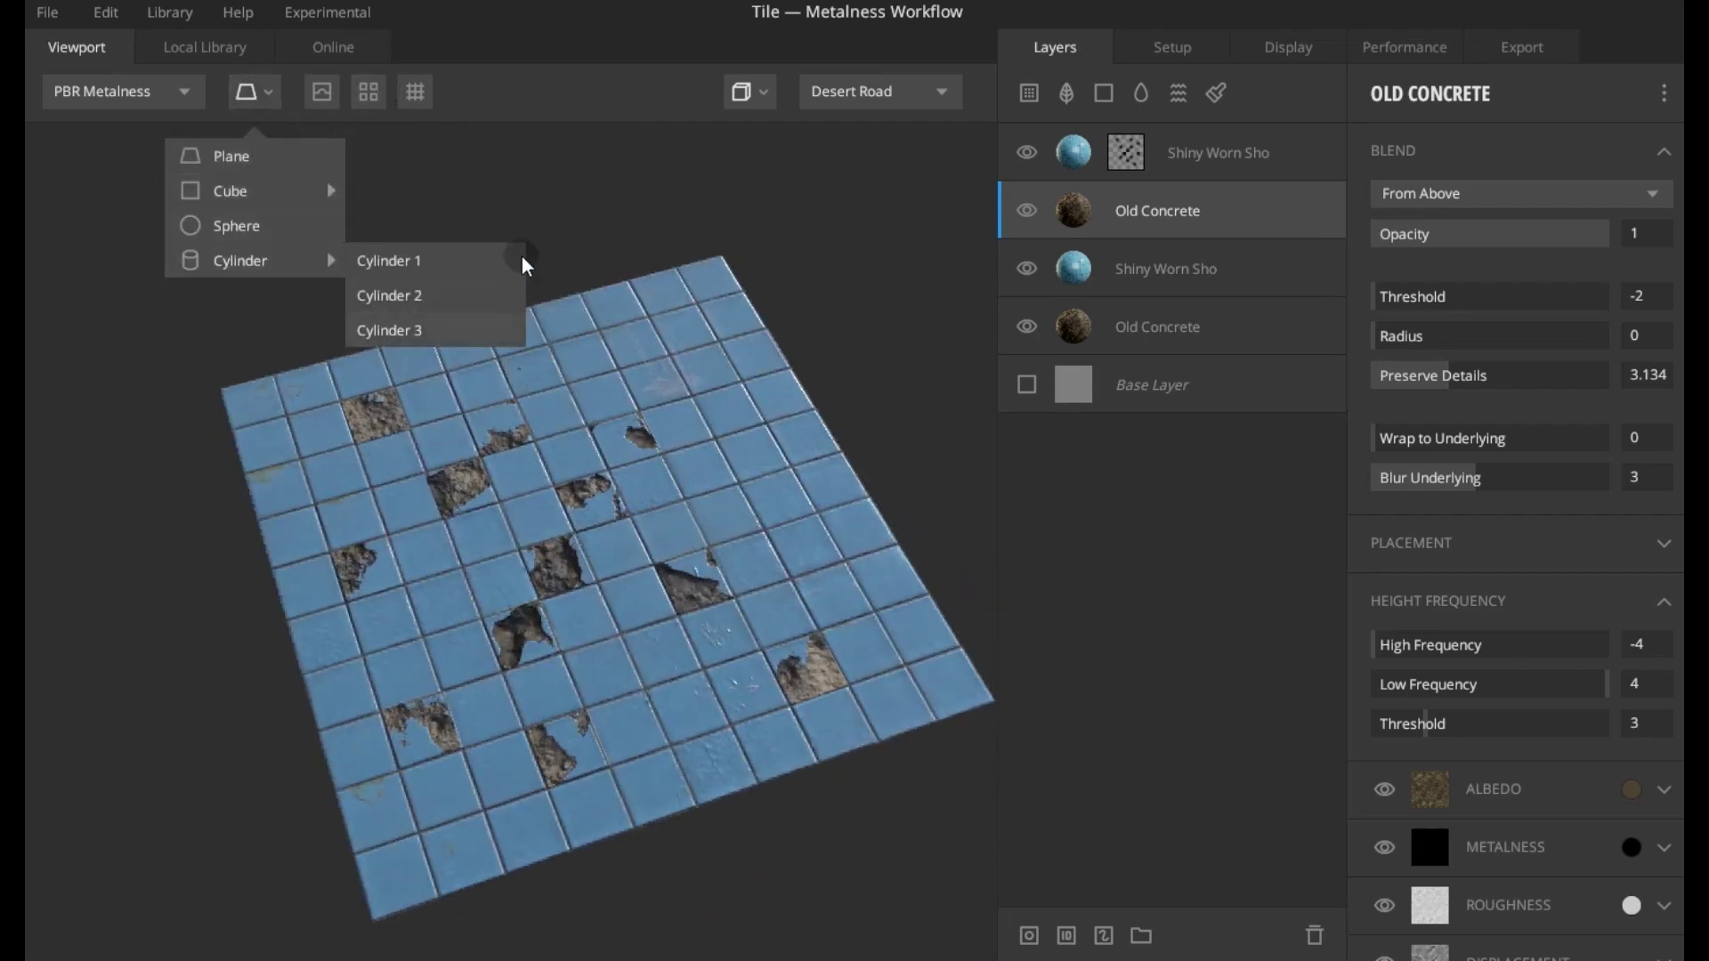
click(519, 228)
click(274, 101)
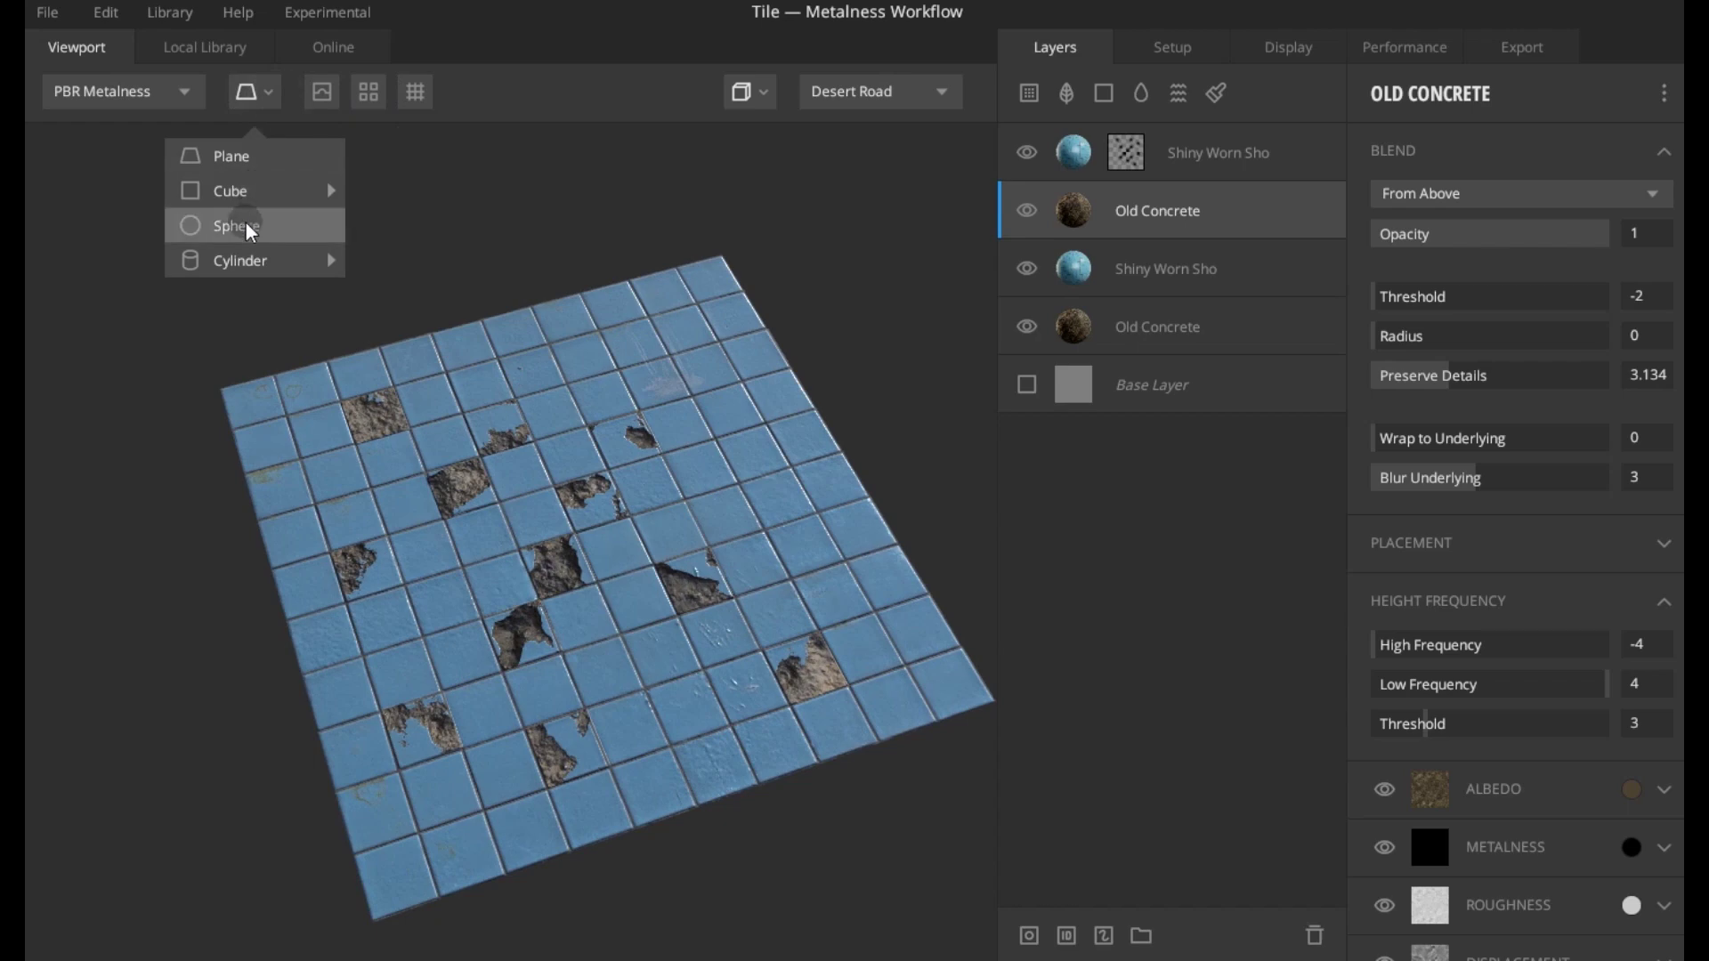
click(246, 223)
drag(380, 389, 375, 295)
drag(650, 575, 554, 483)
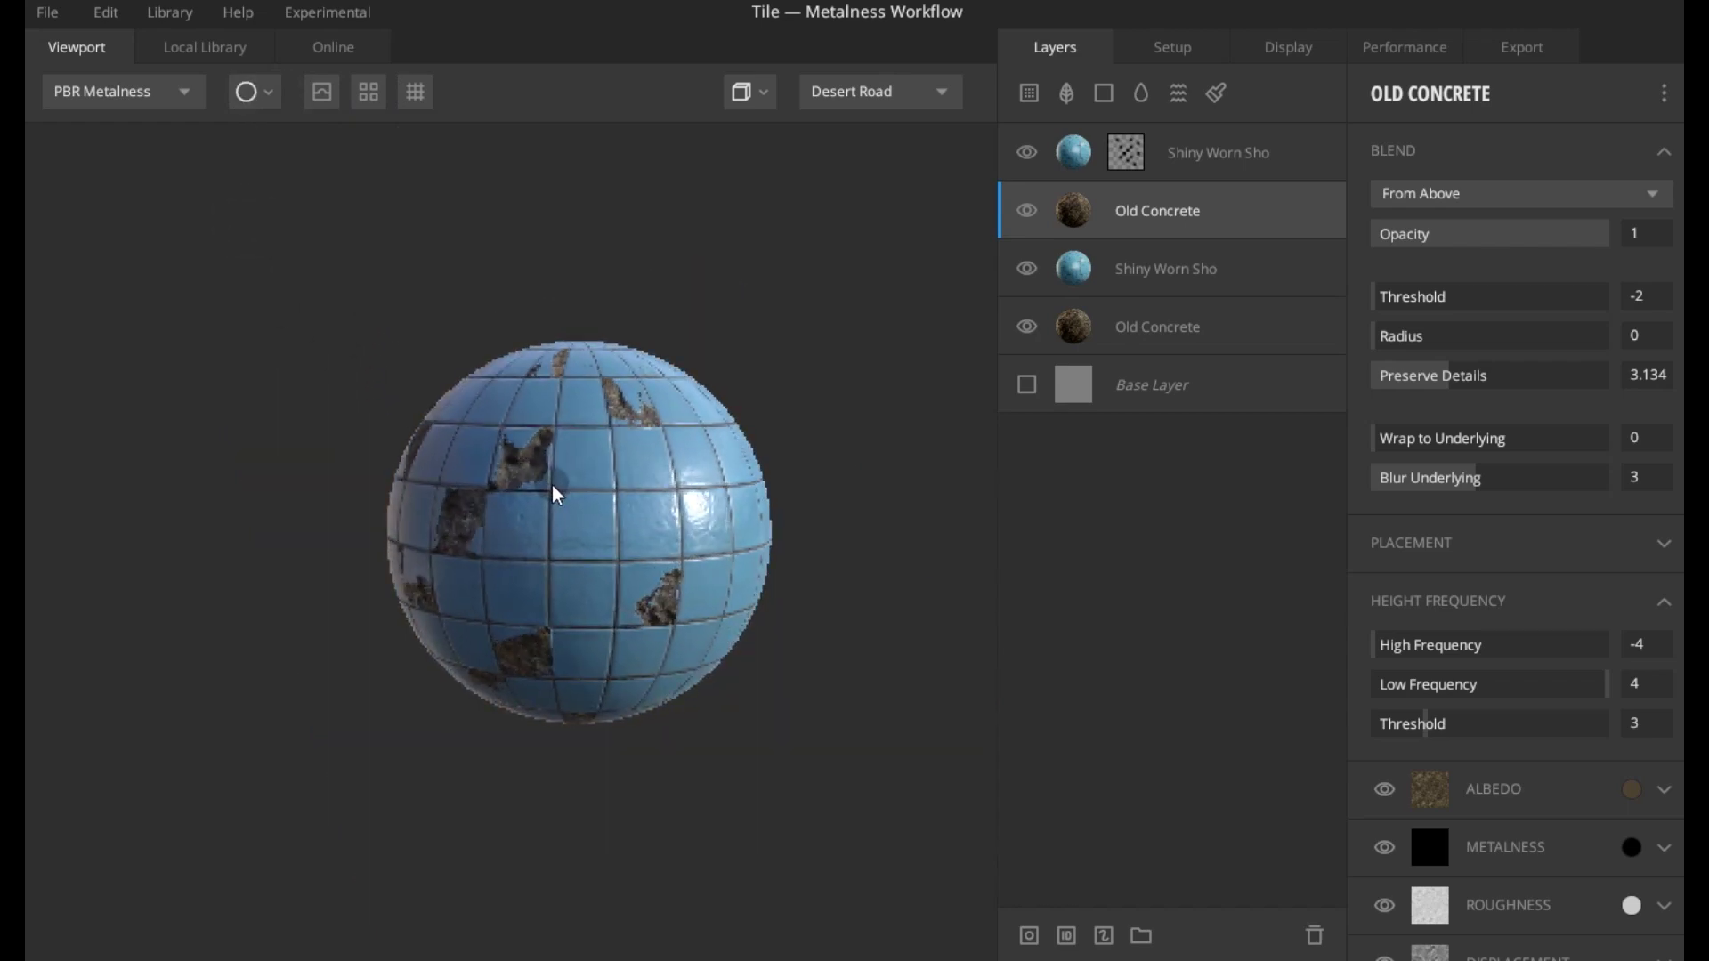